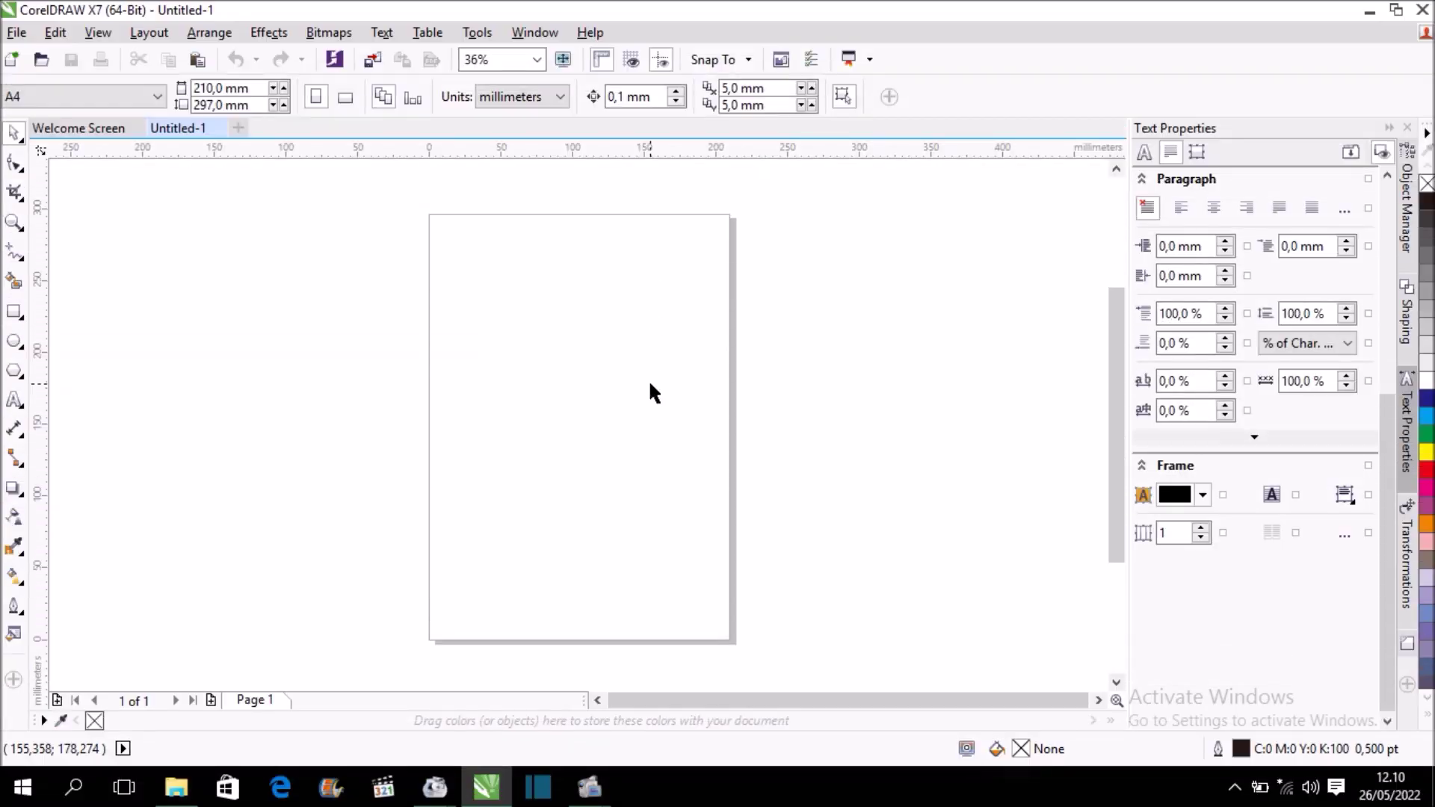
- Draw a perfect circle and drop an overlapping copy of it to the right
left_click(13, 343)
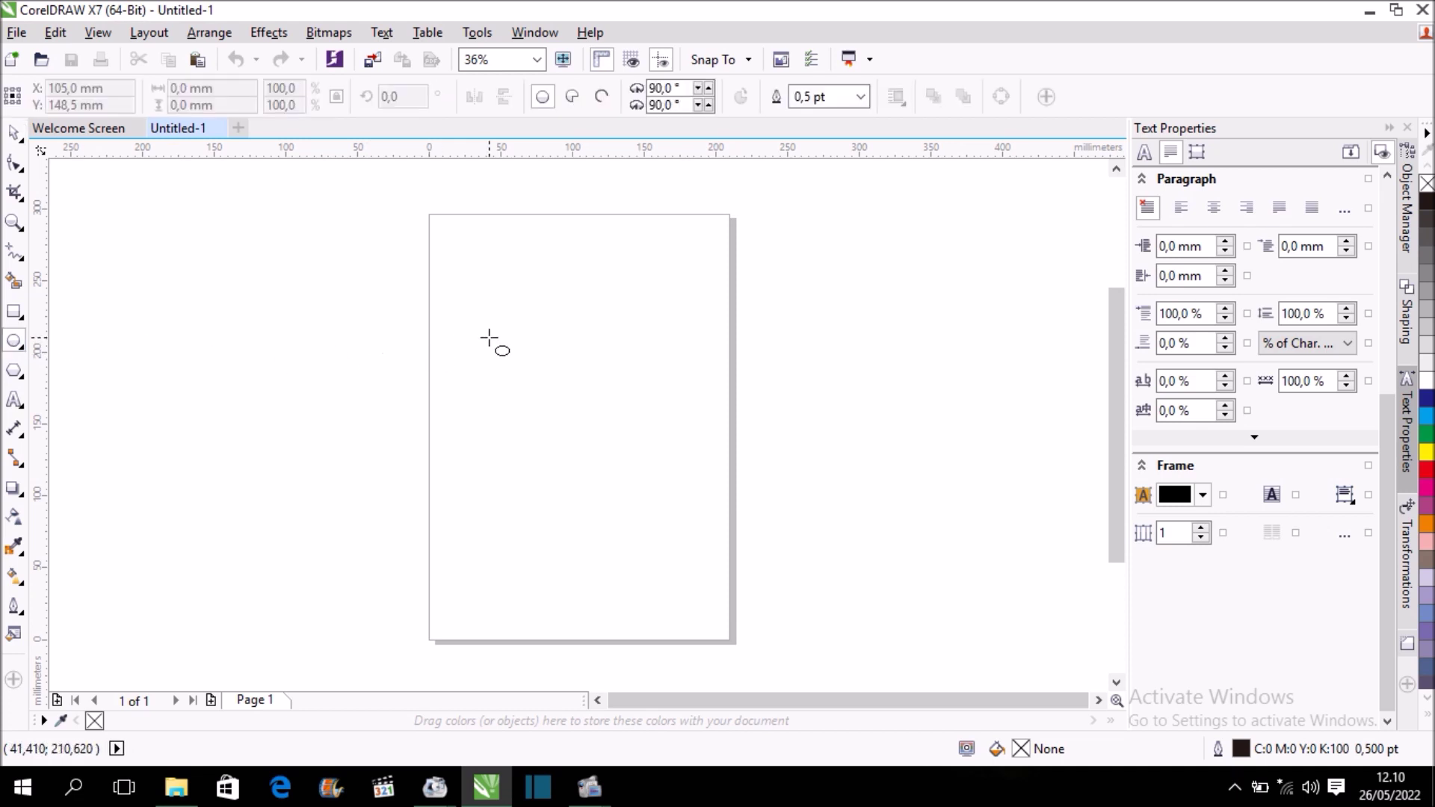
left_click_drag(504, 360, 577, 465)
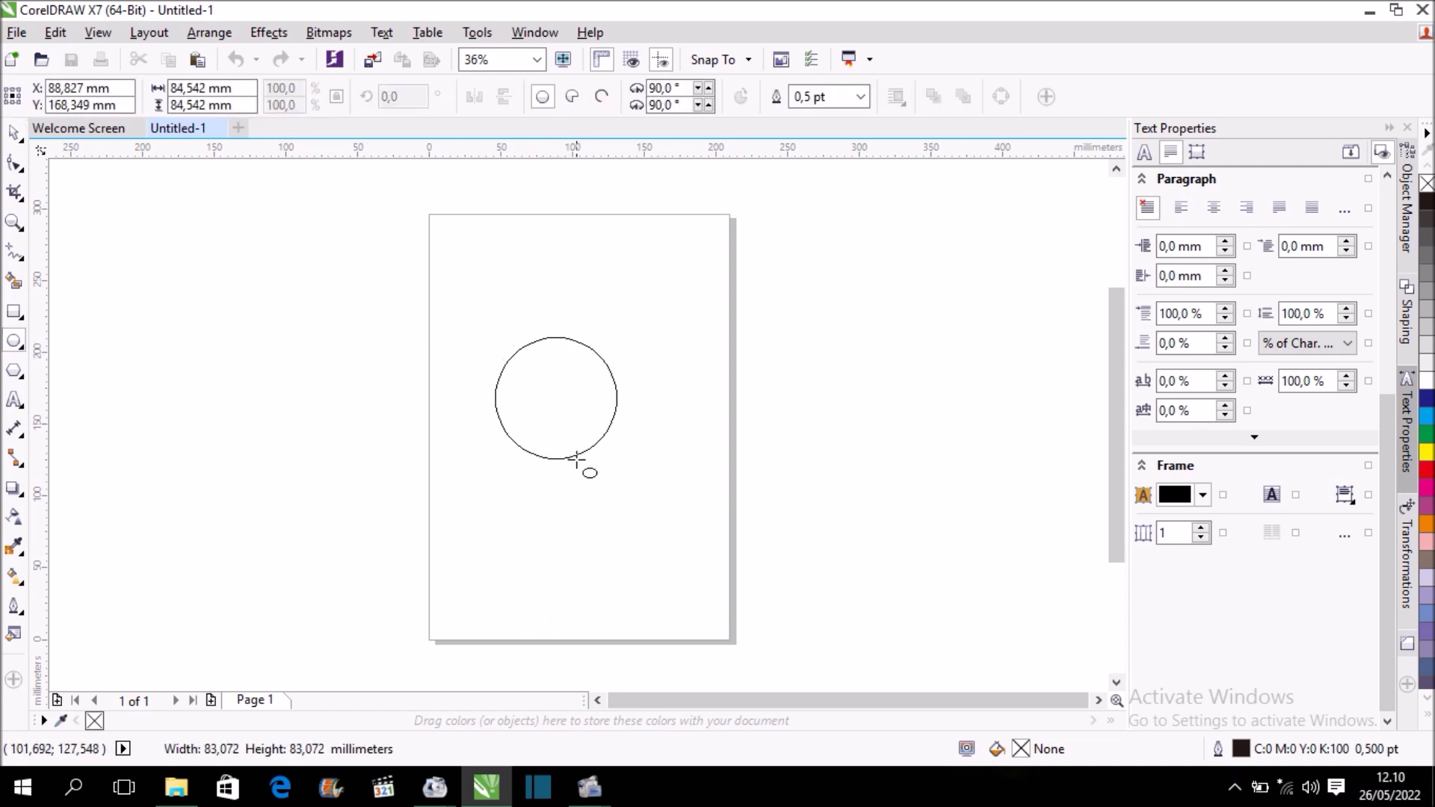
scroll(592, 385, "up", 2)
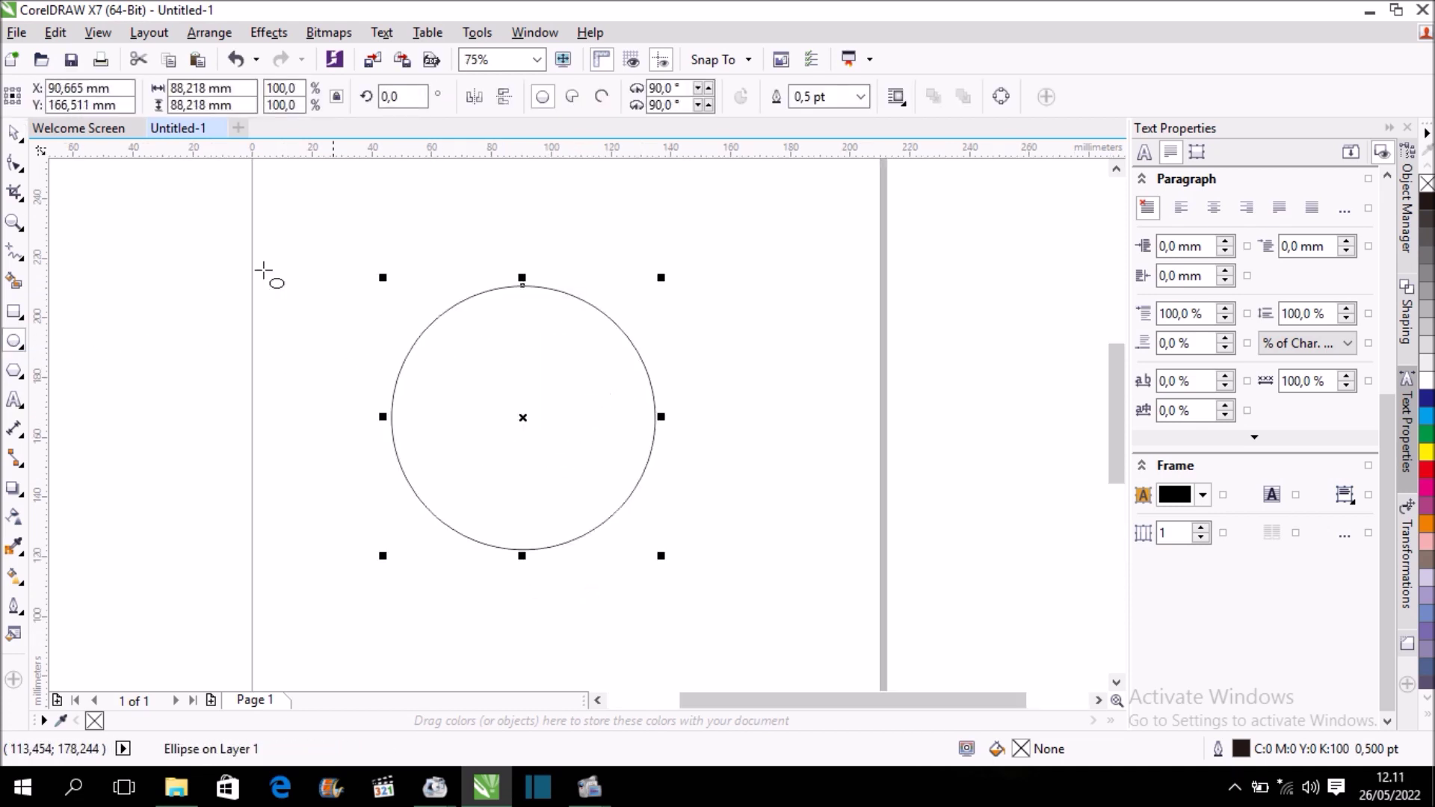
left_click(15, 134)
left_click_drag(586, 388, 693, 395)
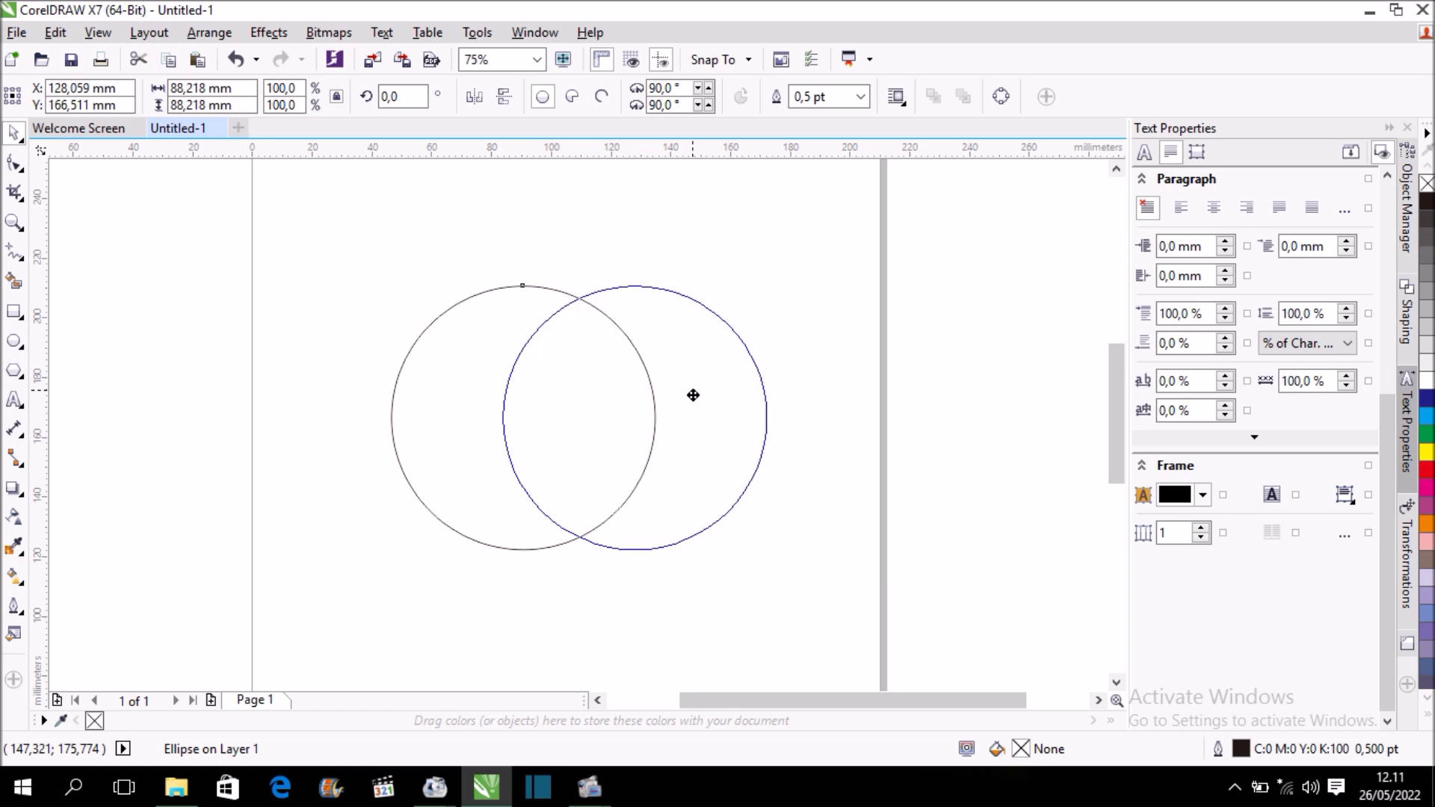
left_click_drag(693, 395, 693, 394)
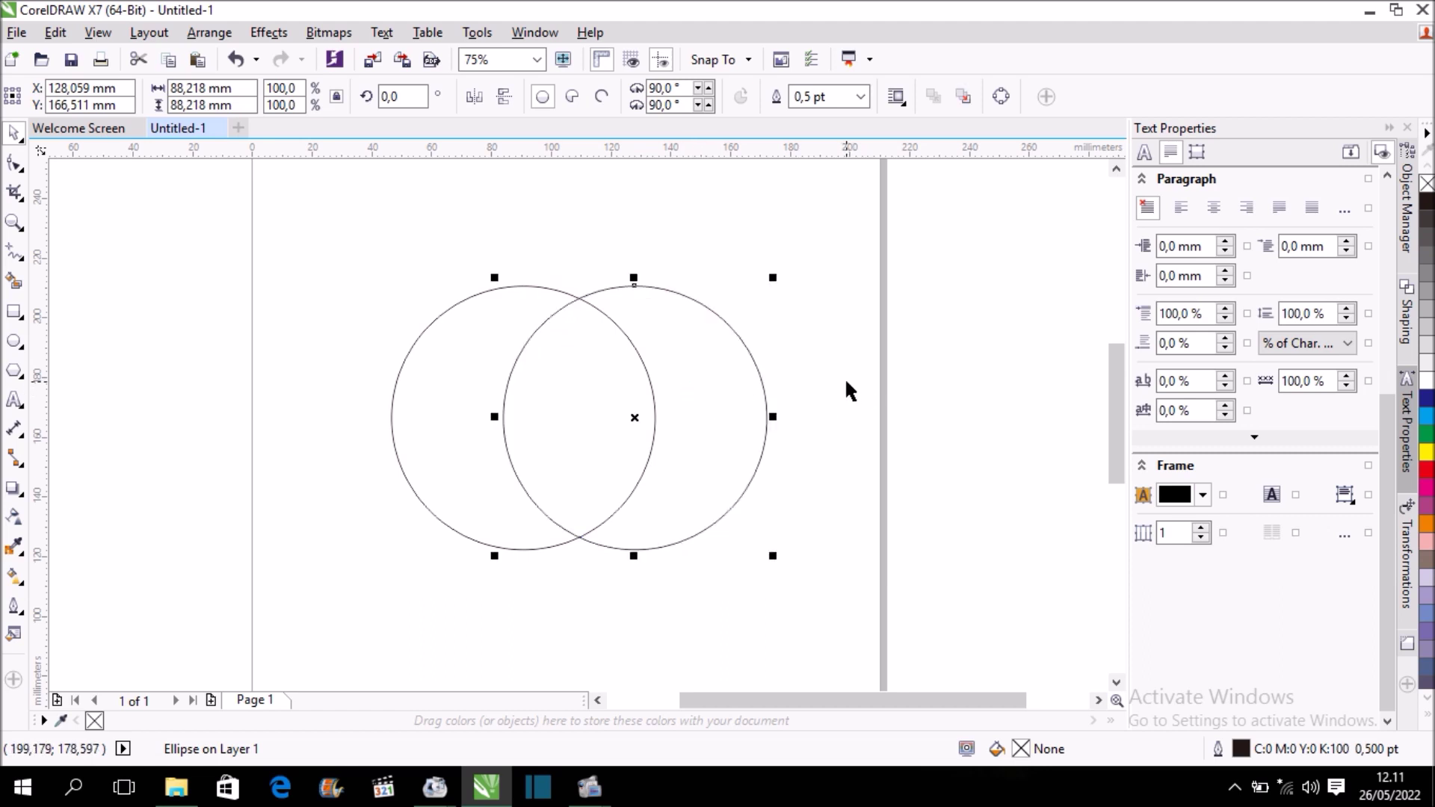
- Intersect the two circles and delete both originals, keeping only the lens shape
mouse_move(314, 256)
left_mouse_down()
mouse_move(924, 581)
mouse_move(870, 589)
left_mouse_up()
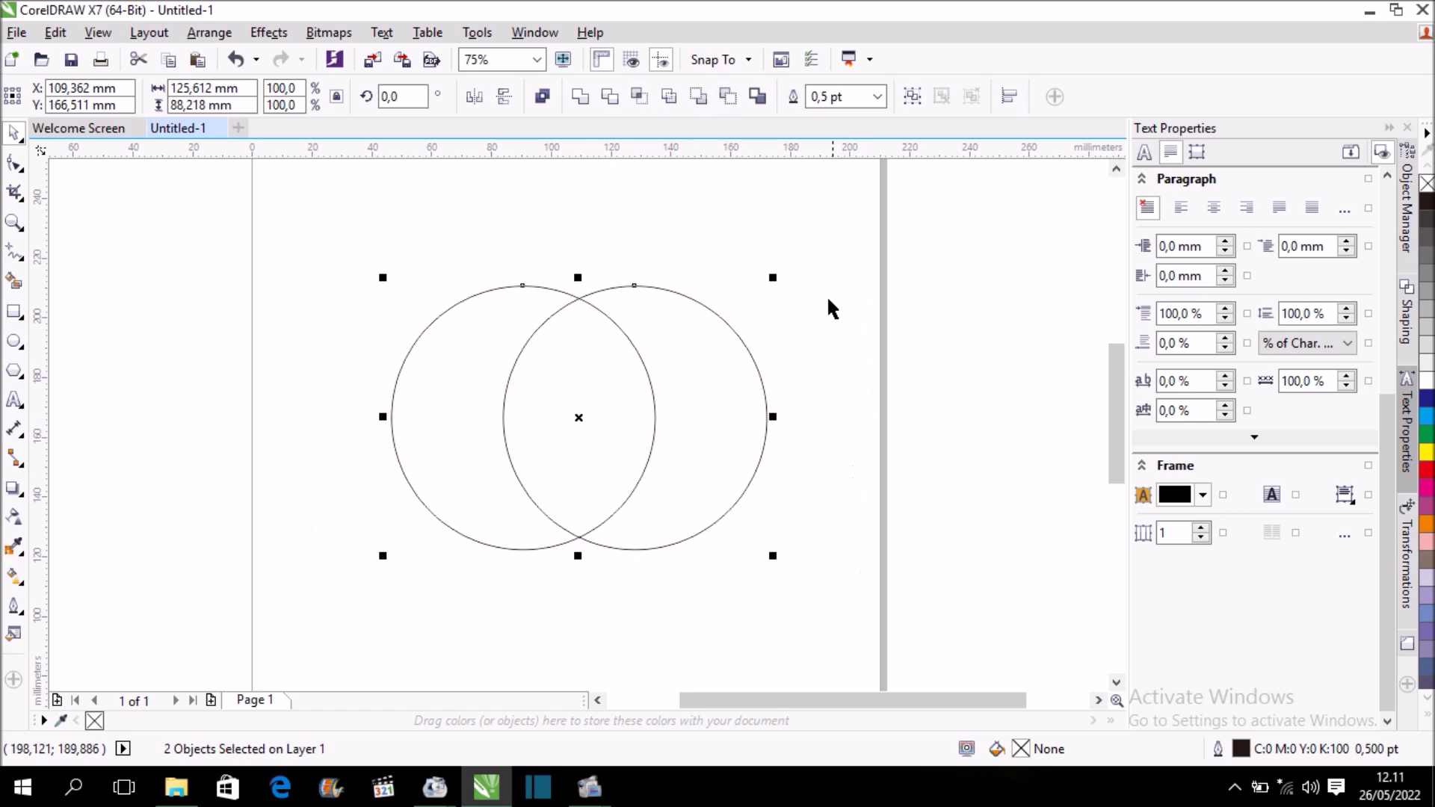
left_click(639, 96)
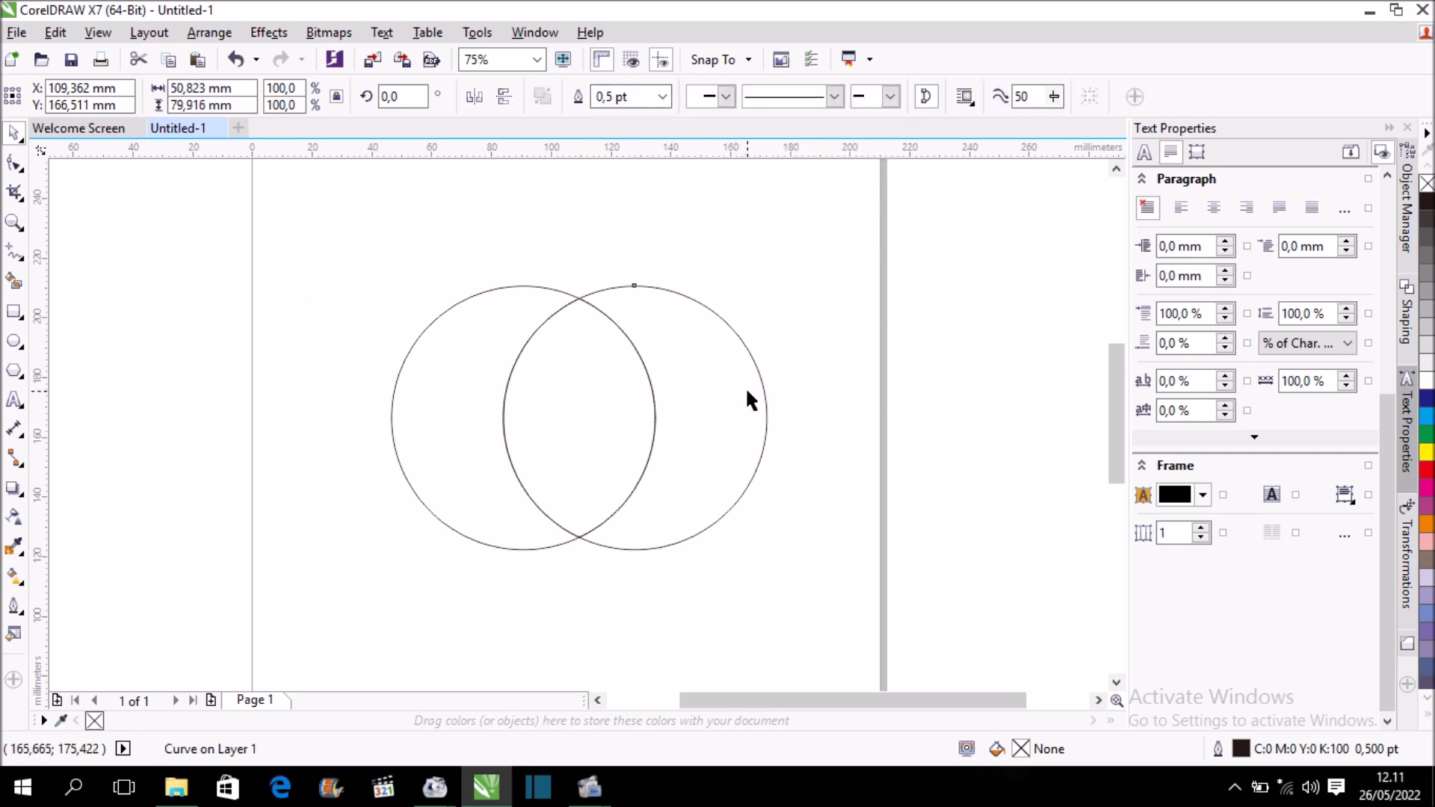
left_click_drag(746, 388, 754, 391)
key("Delete")
left_click(408, 404)
key("Delete")
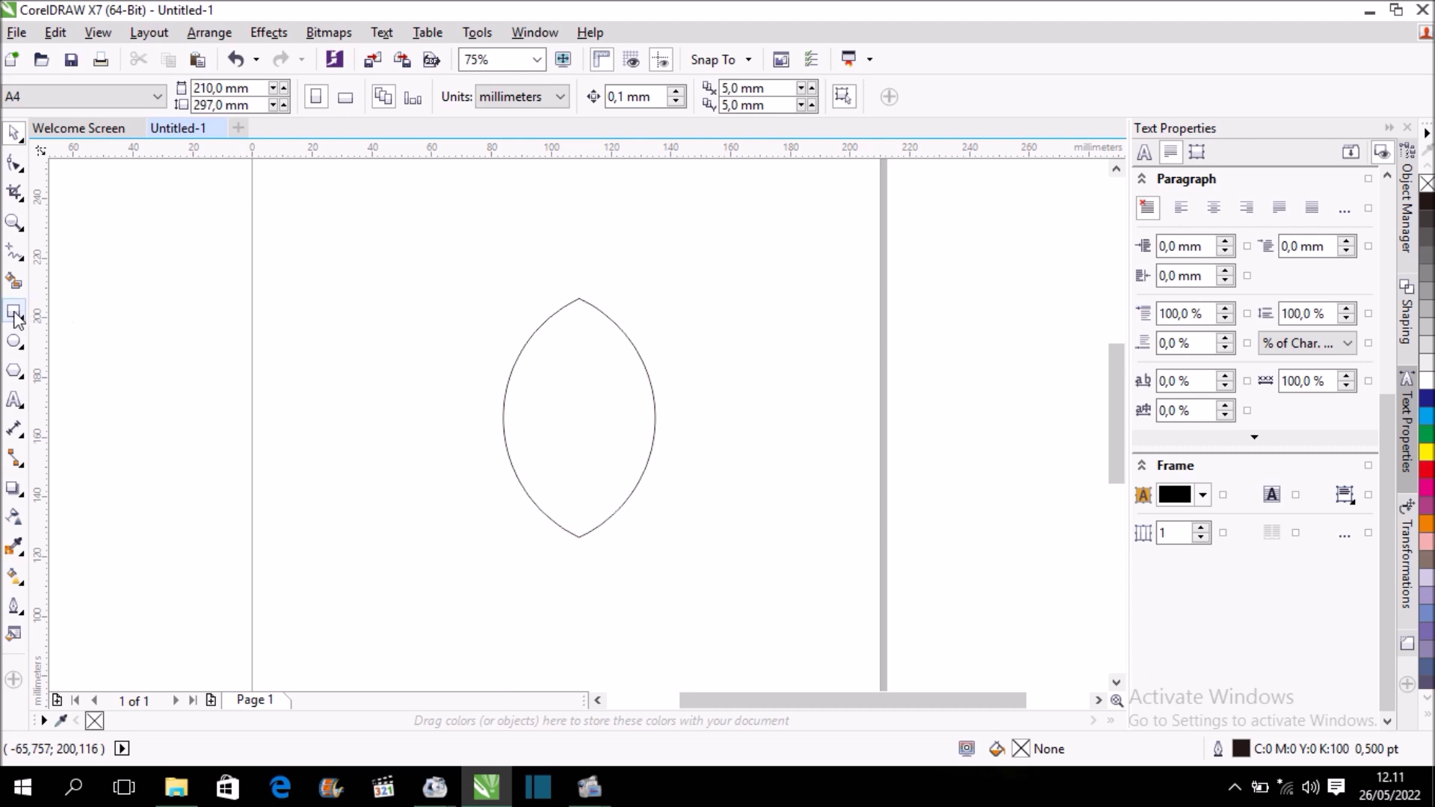
- Draw a rectangle covering the top point of the lens
left_click(15, 313)
left_click_drag(471, 279, 680, 389)
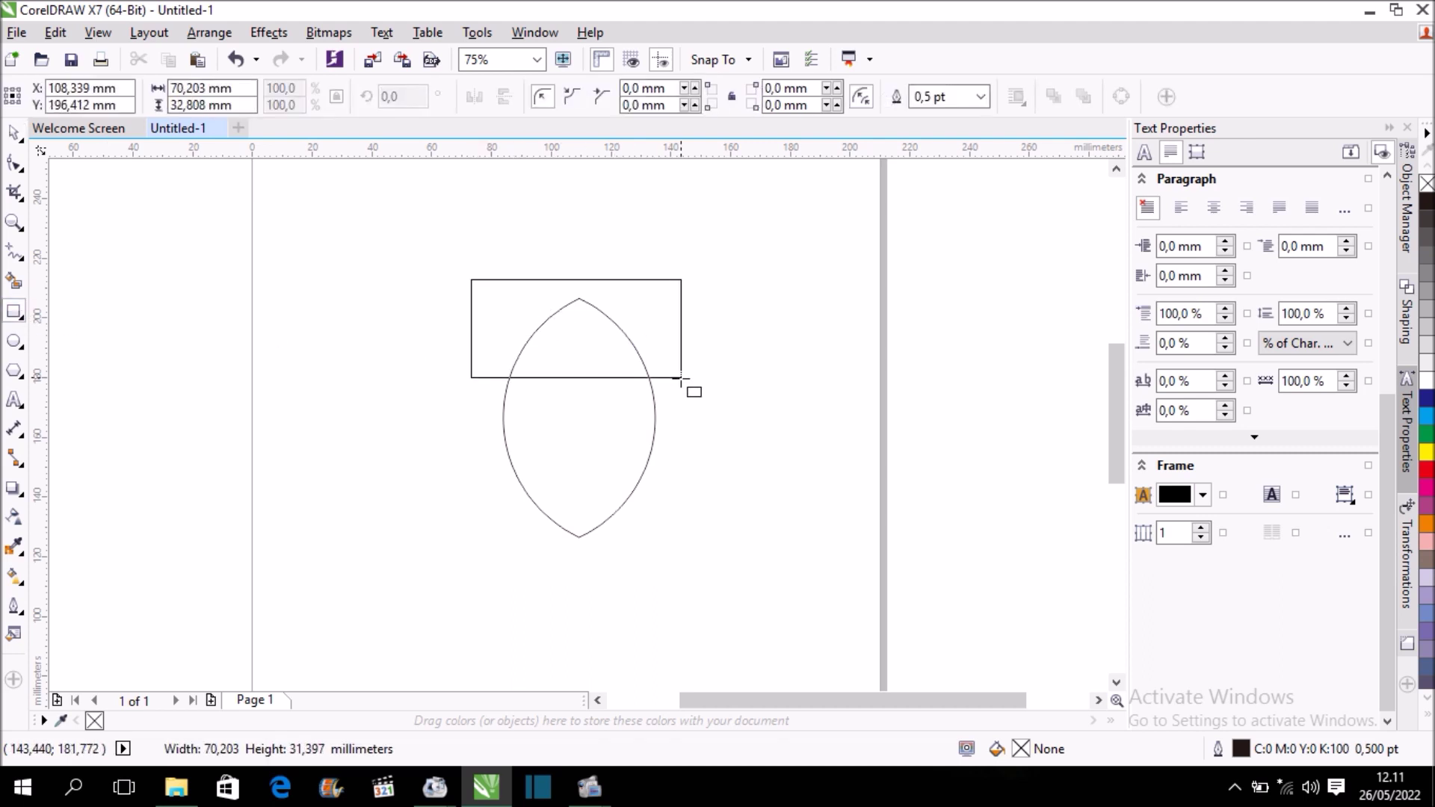
left_click(13, 133)
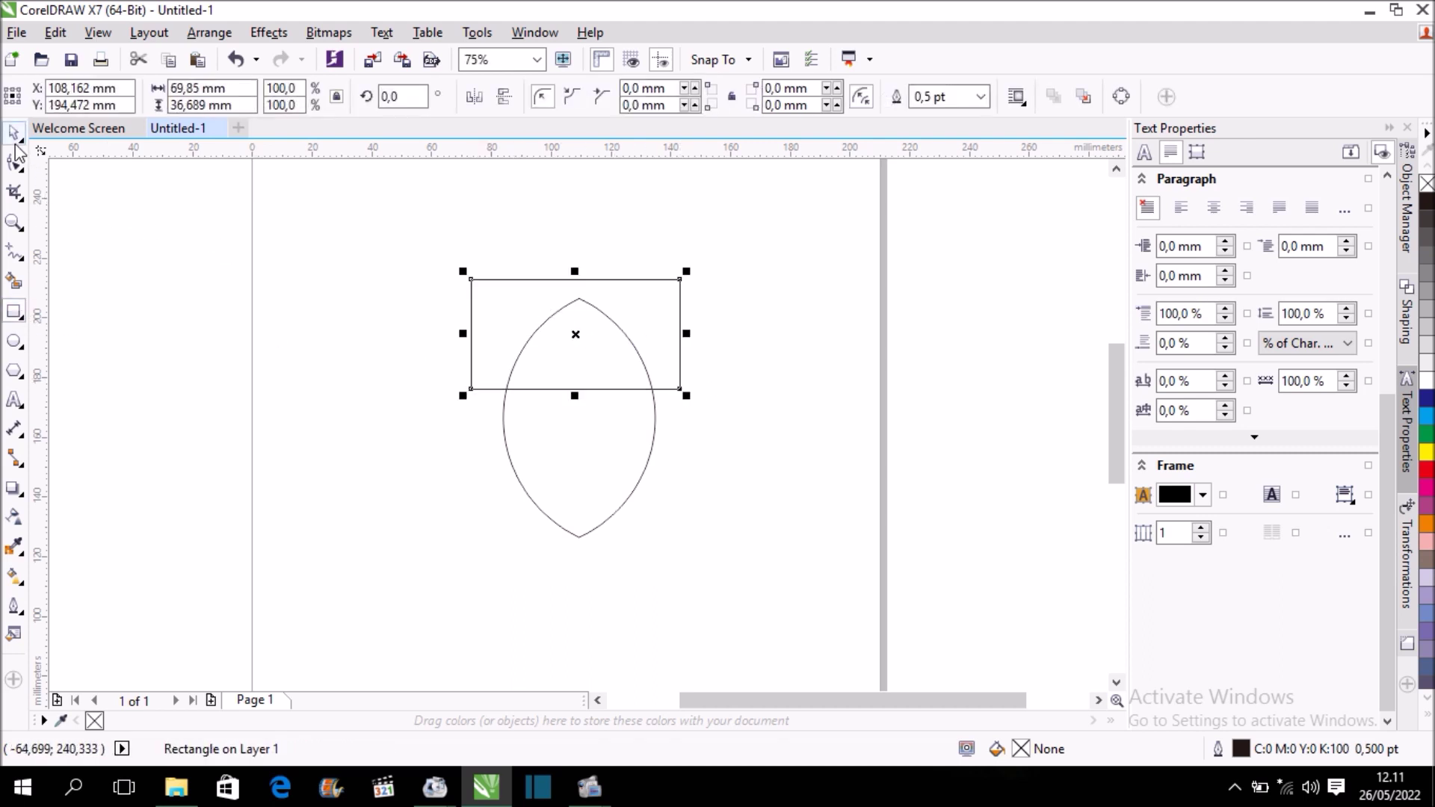
scroll(576, 331, "up", 1)
scroll(579, 326, "down", 1)
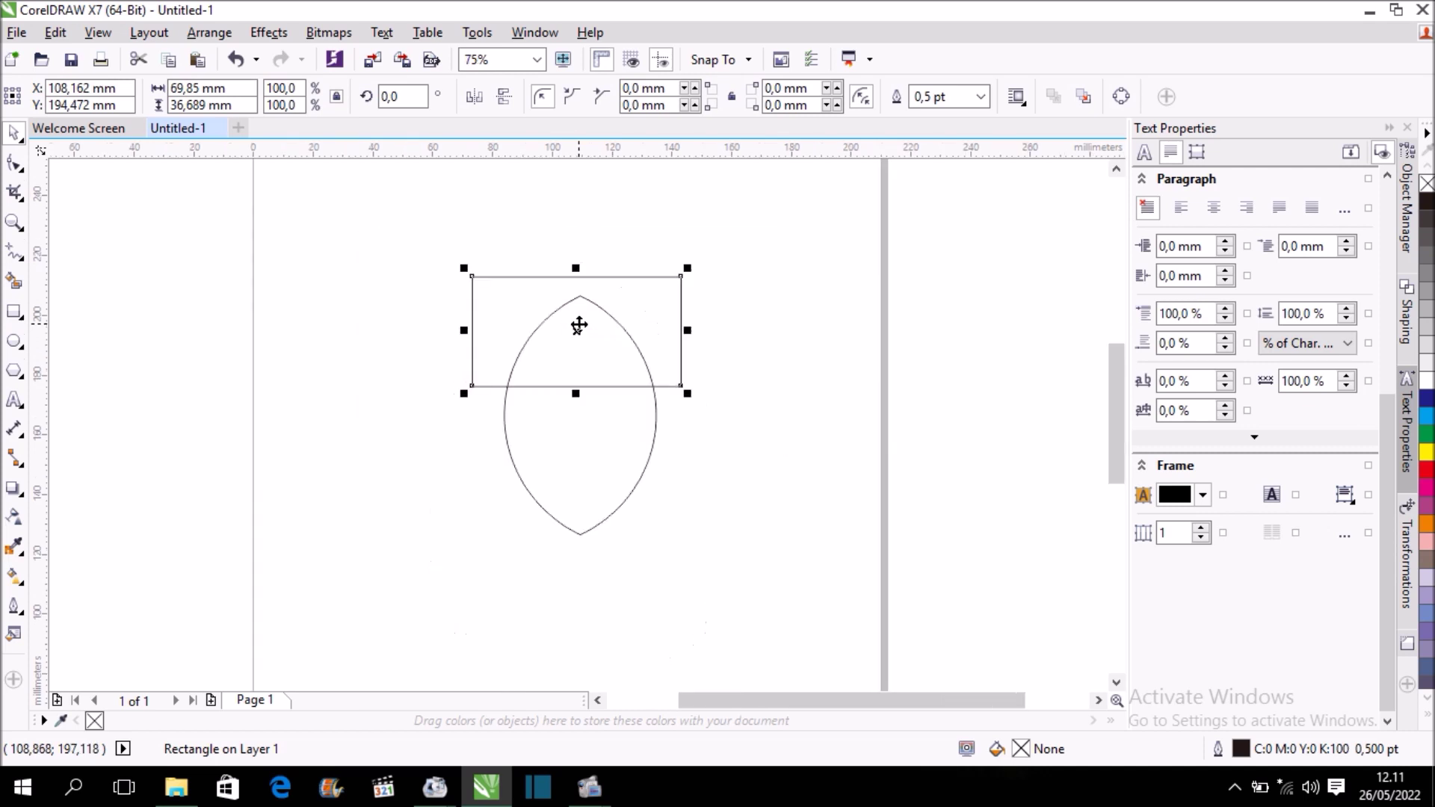
left_click_drag(580, 357, 585, 362)
- Trim the lens top with the rectangle, then delete the rectangle
scroll(577, 388, "up", 1)
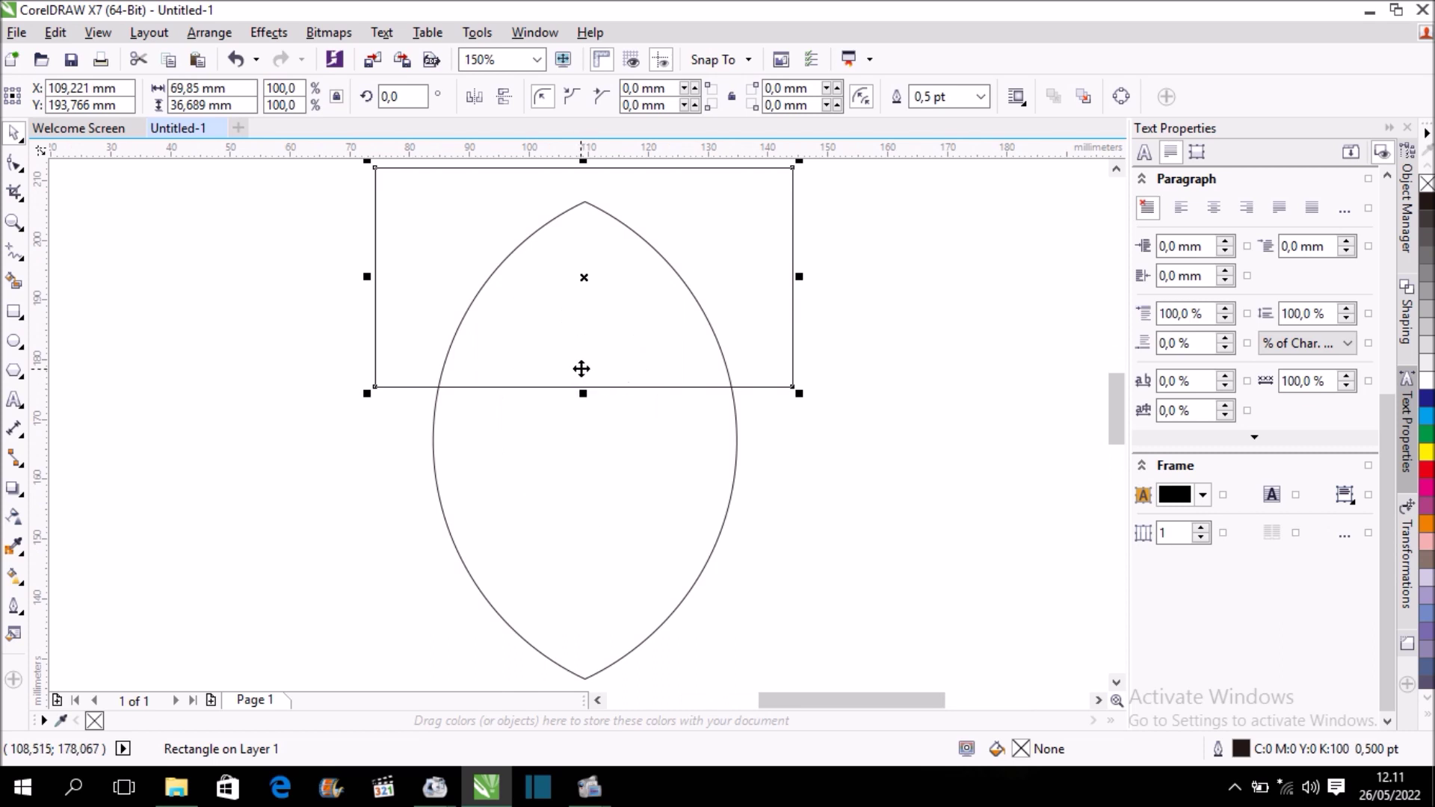
scroll(586, 274, "down", 1)
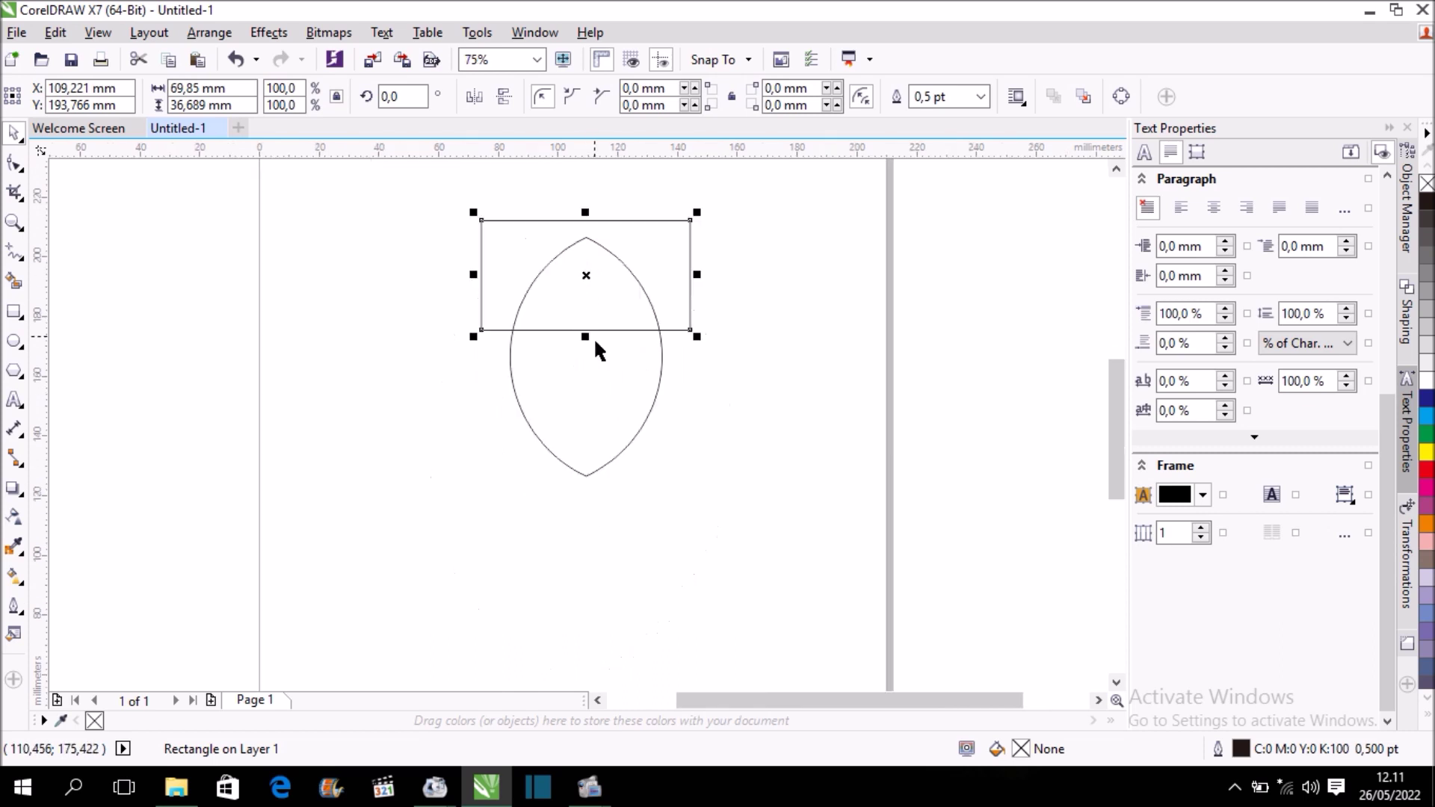
left_click(605, 394, "shift")
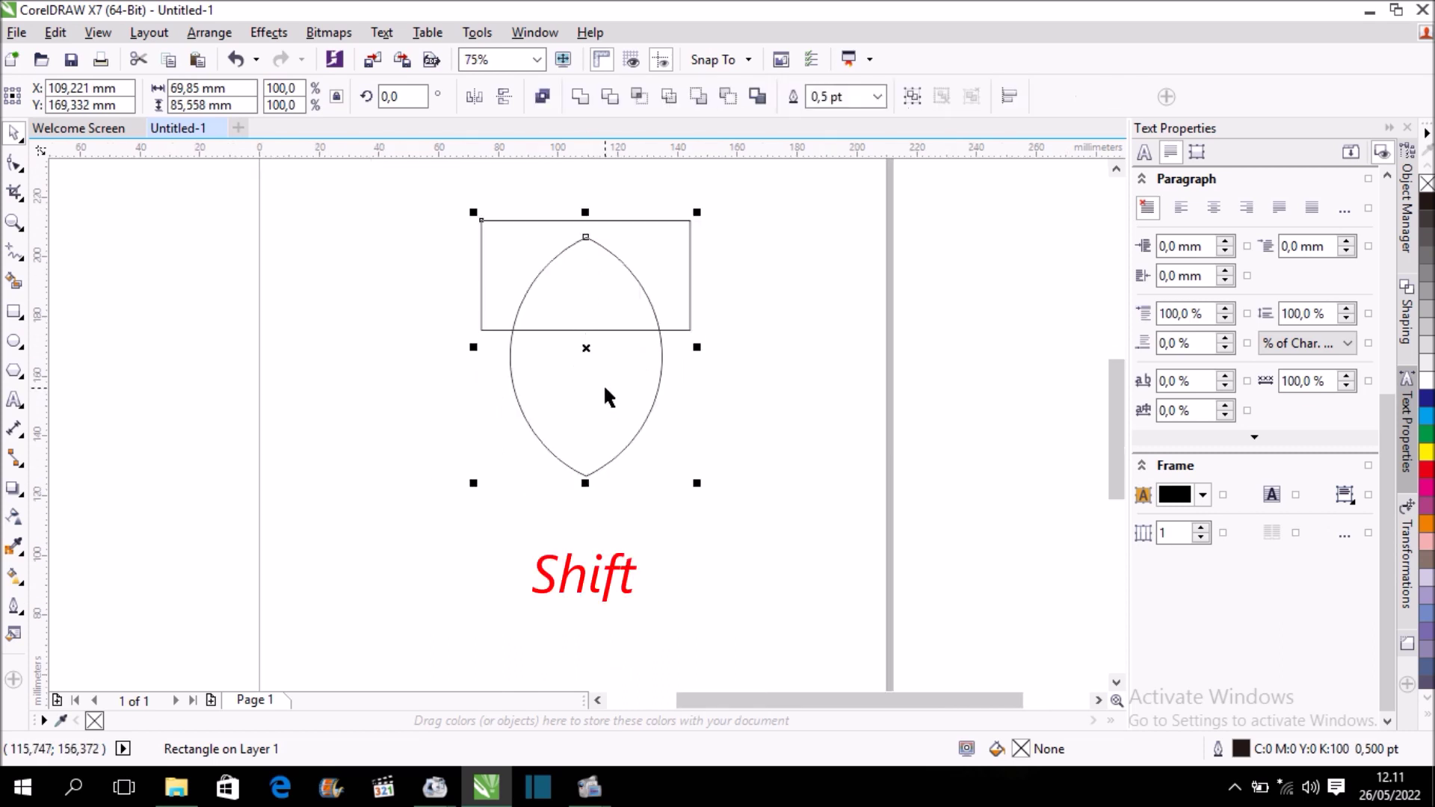
left_click(615, 106)
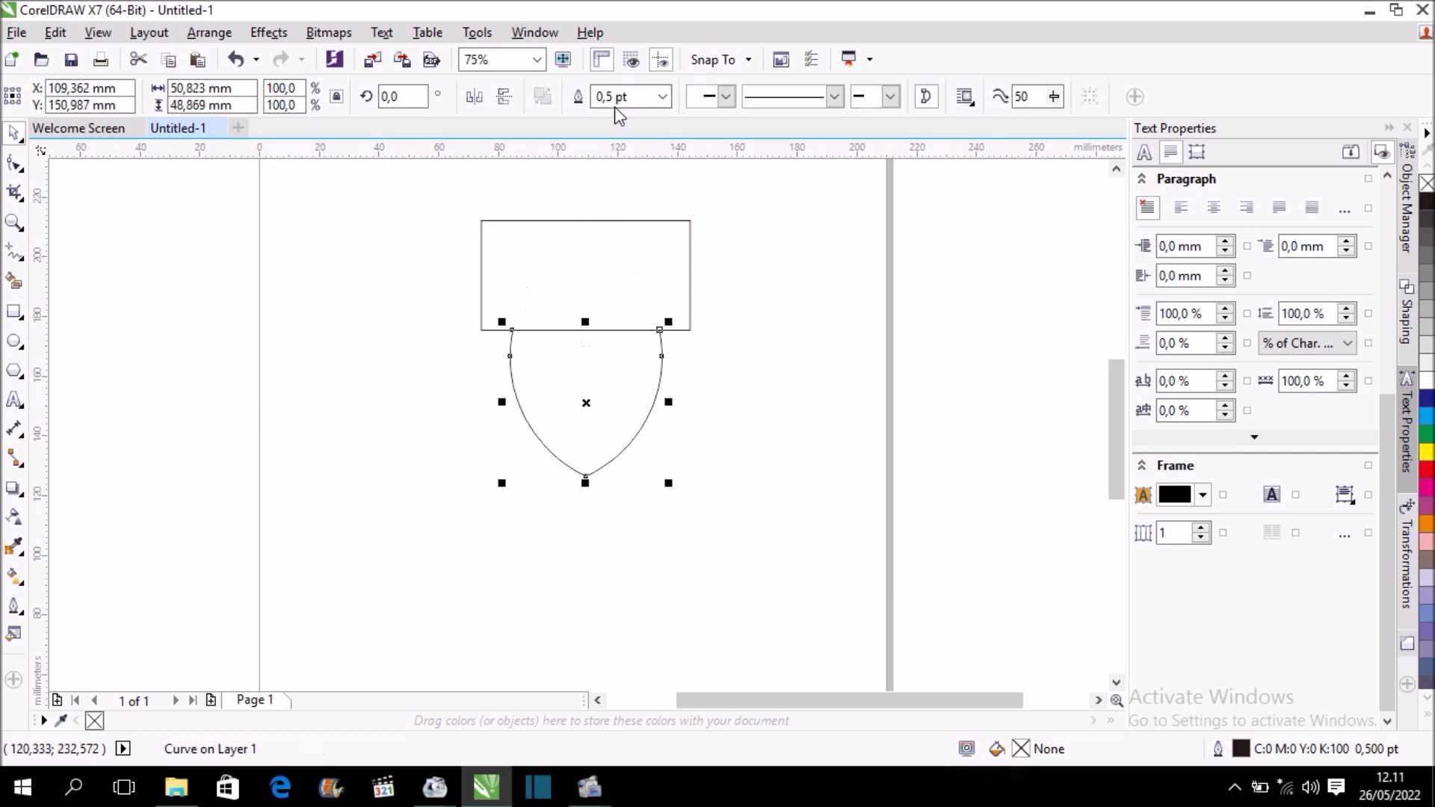
left_click(661, 267)
key("Delete")
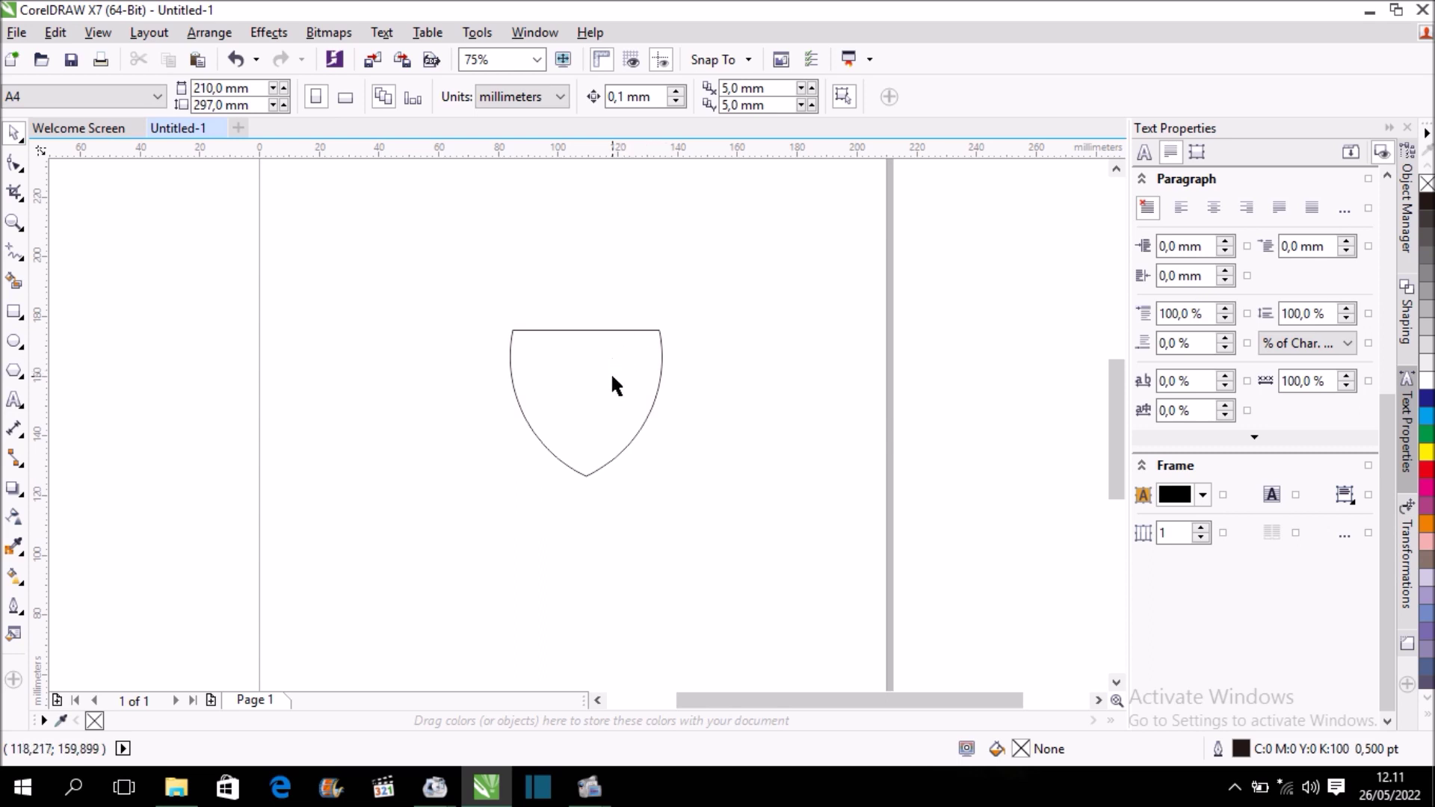
scroll(595, 373, "up", 2)
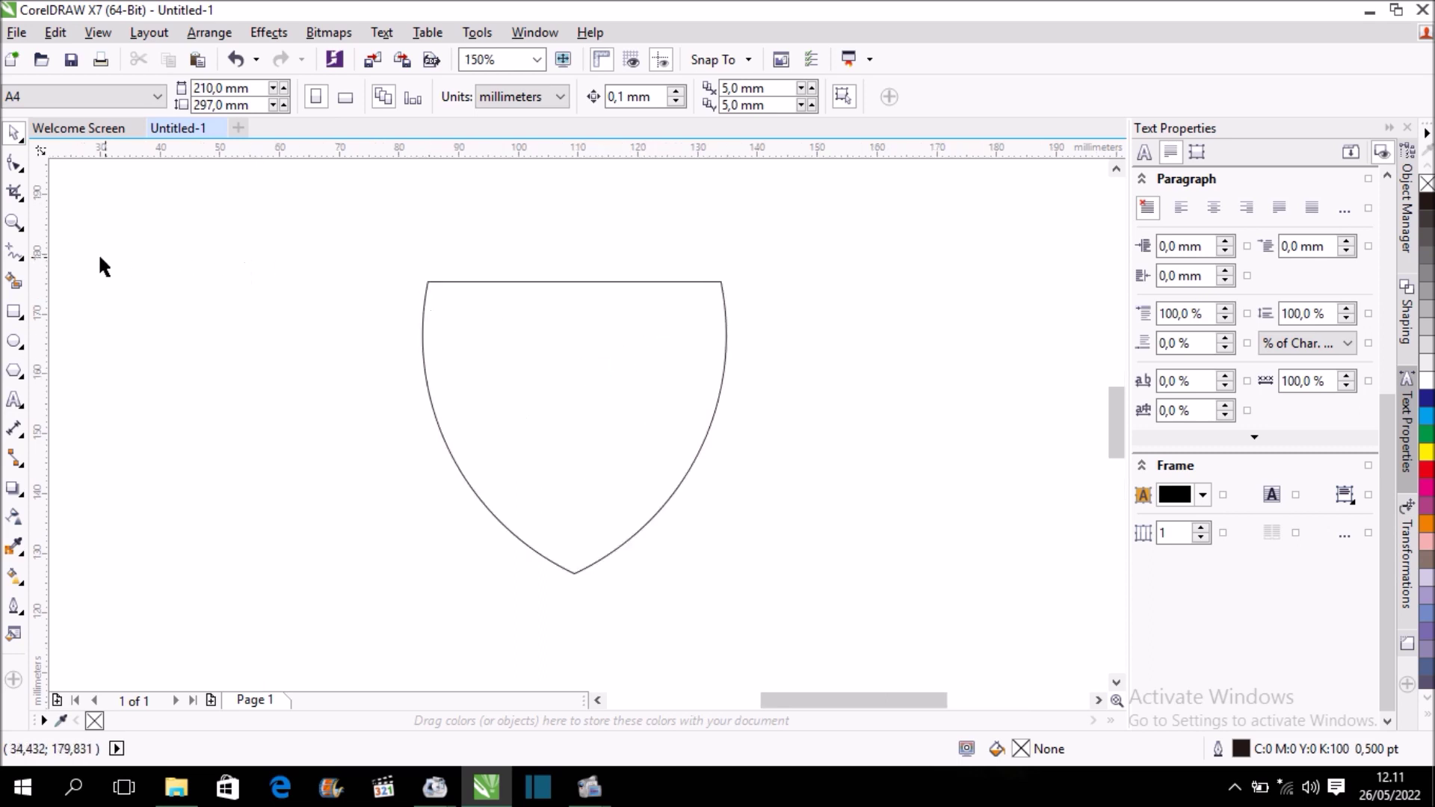
- Draw a vertical line past the shield's top and bottom and centre-align it on the shield
left_click(21, 259)
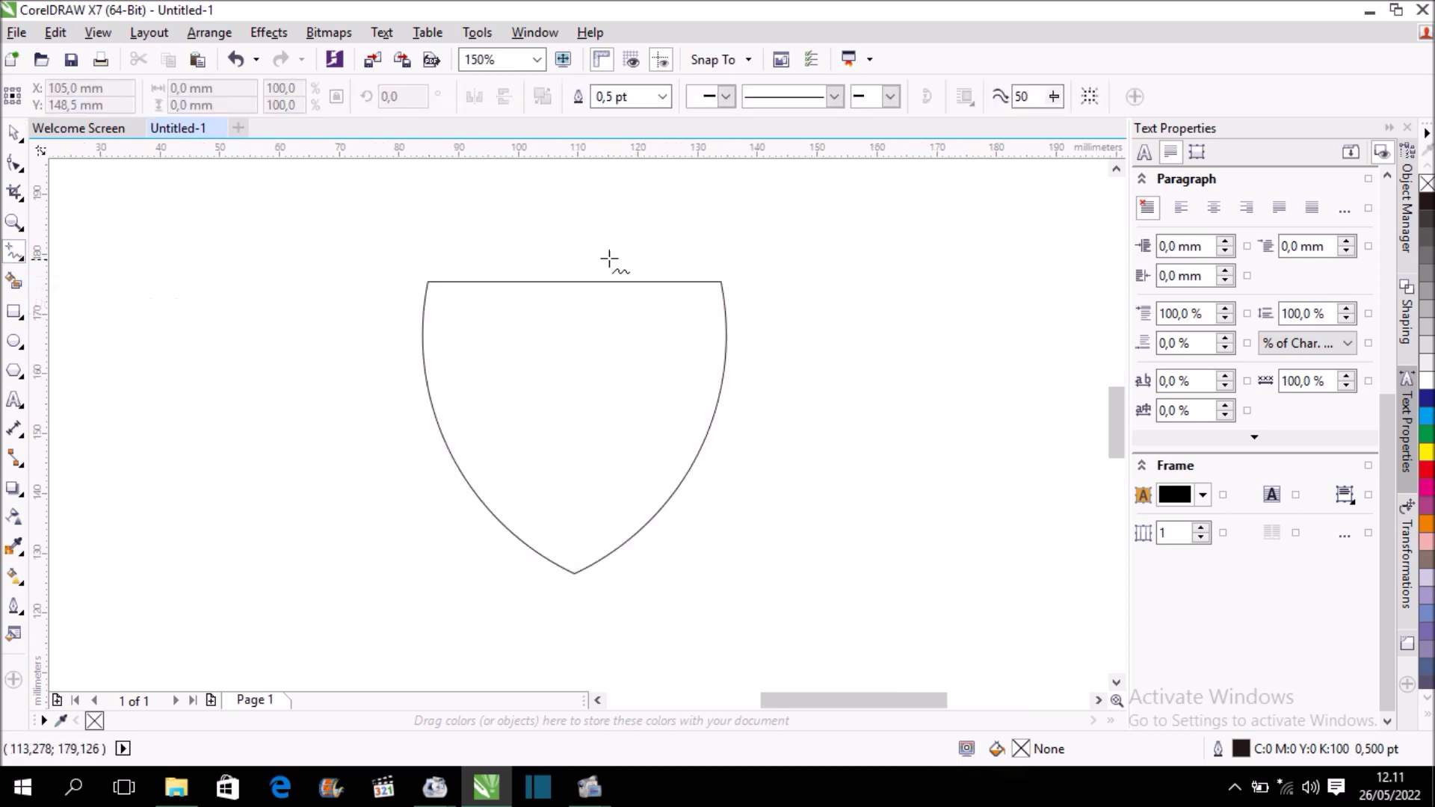
left_click(756, 242)
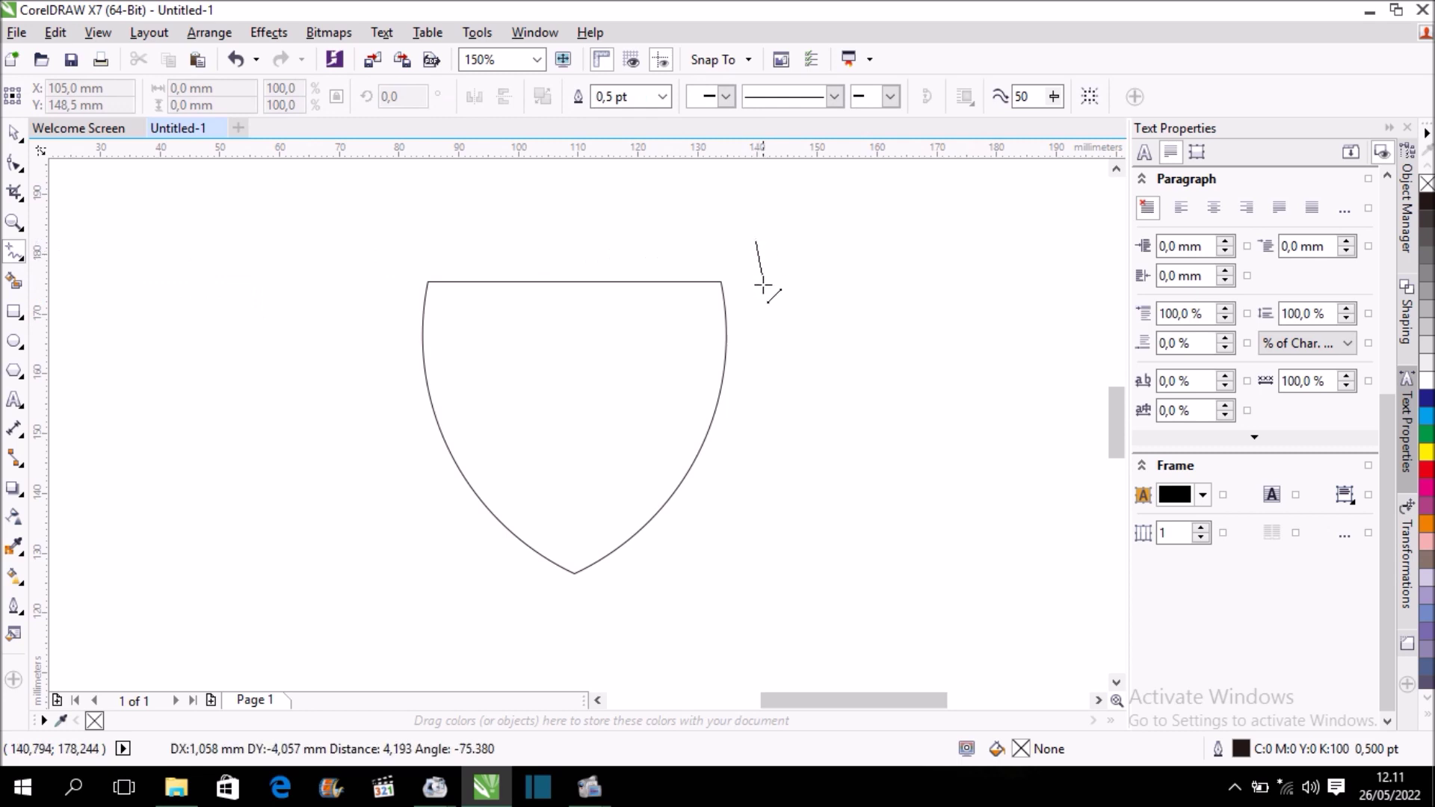
left_click(754, 633)
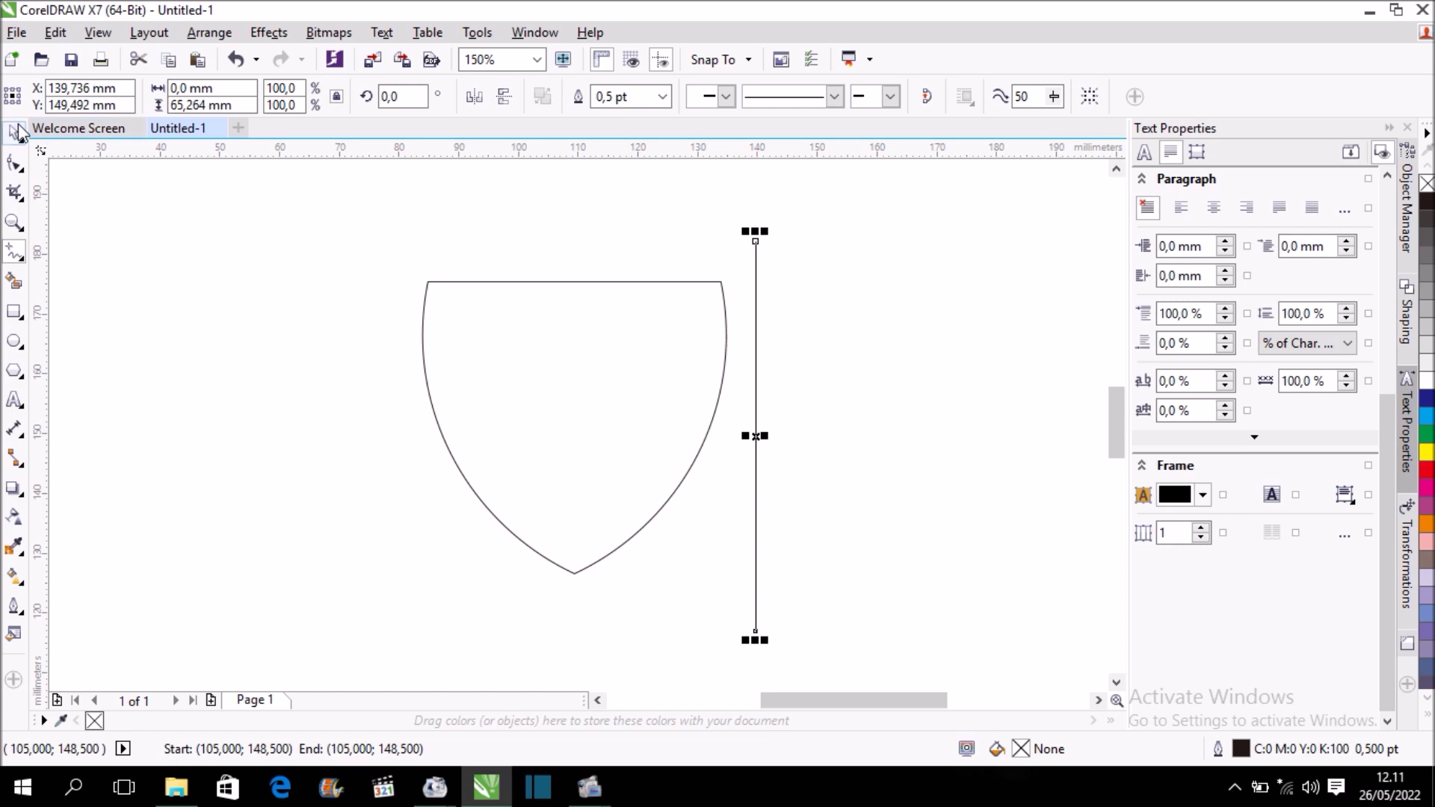
key("space")
left_click(604, 369, "shift")
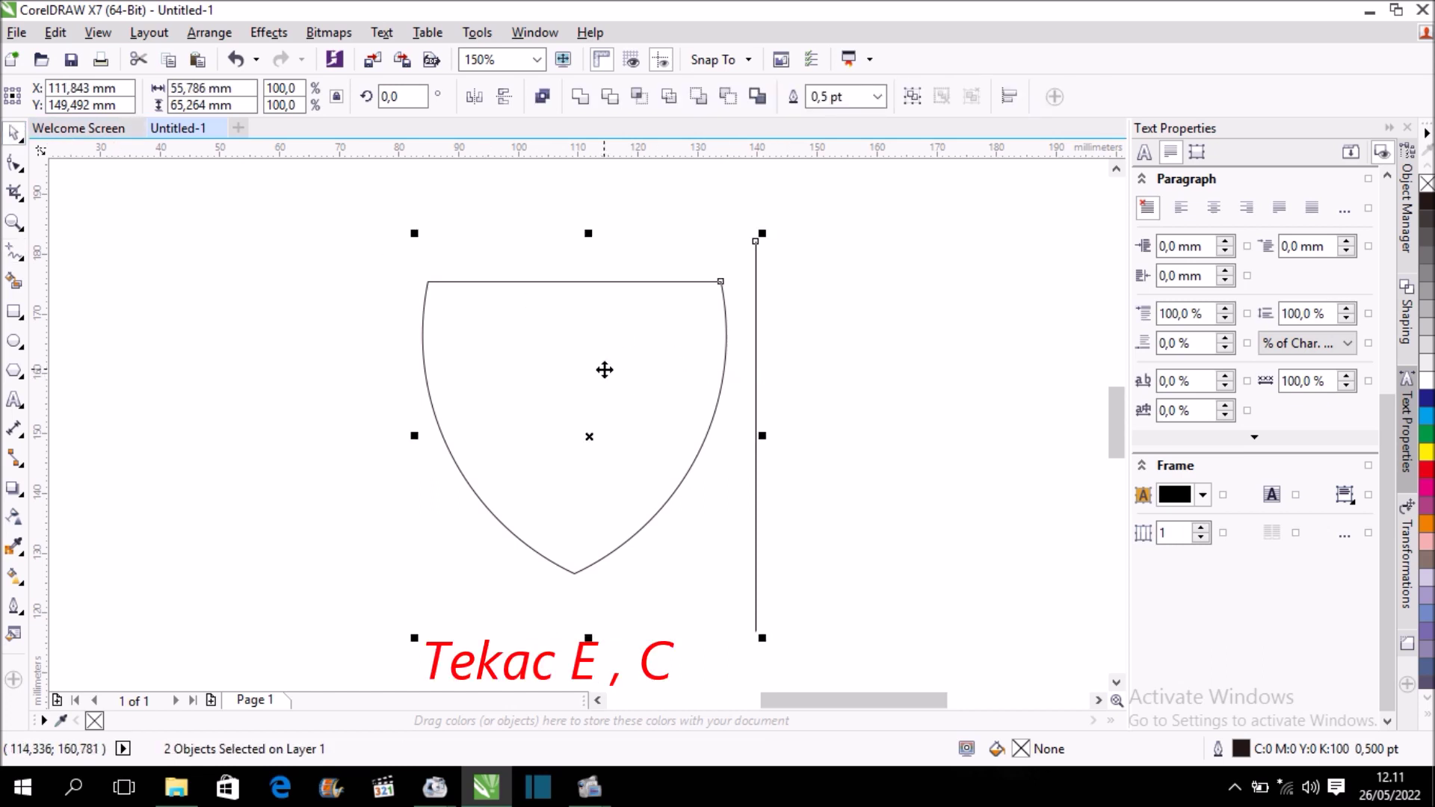
key("e")
key("c")
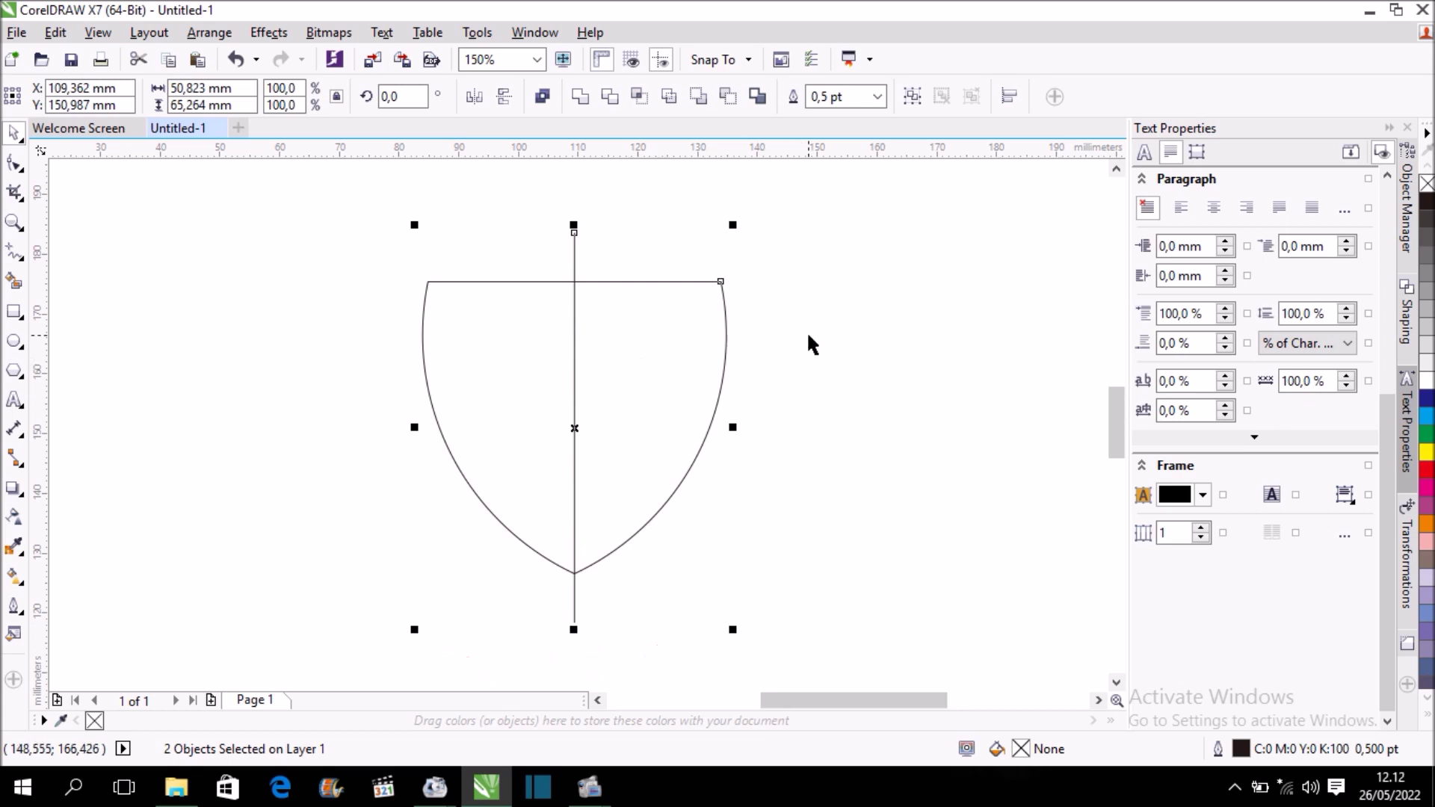
left_click(806, 334)
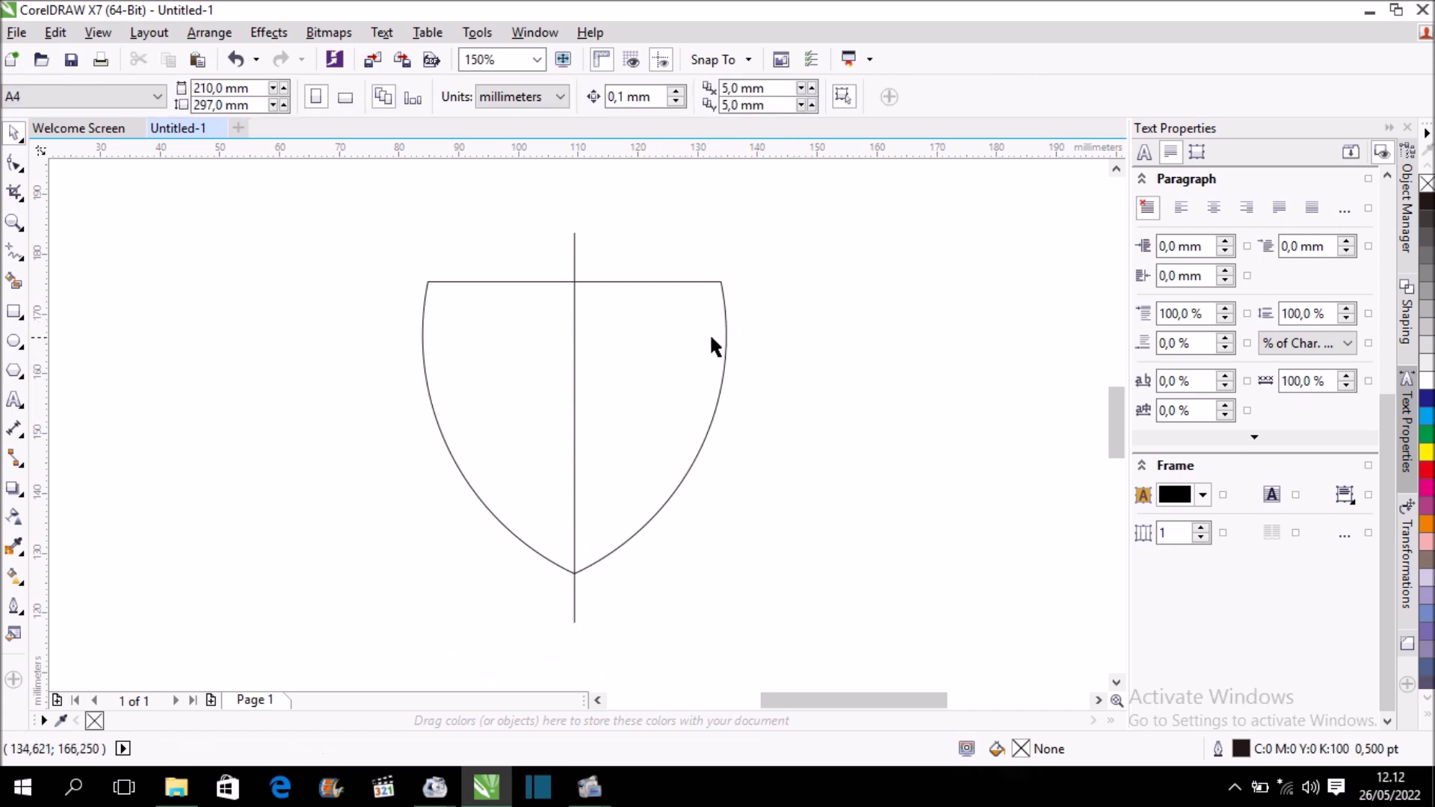
left_click(680, 335)
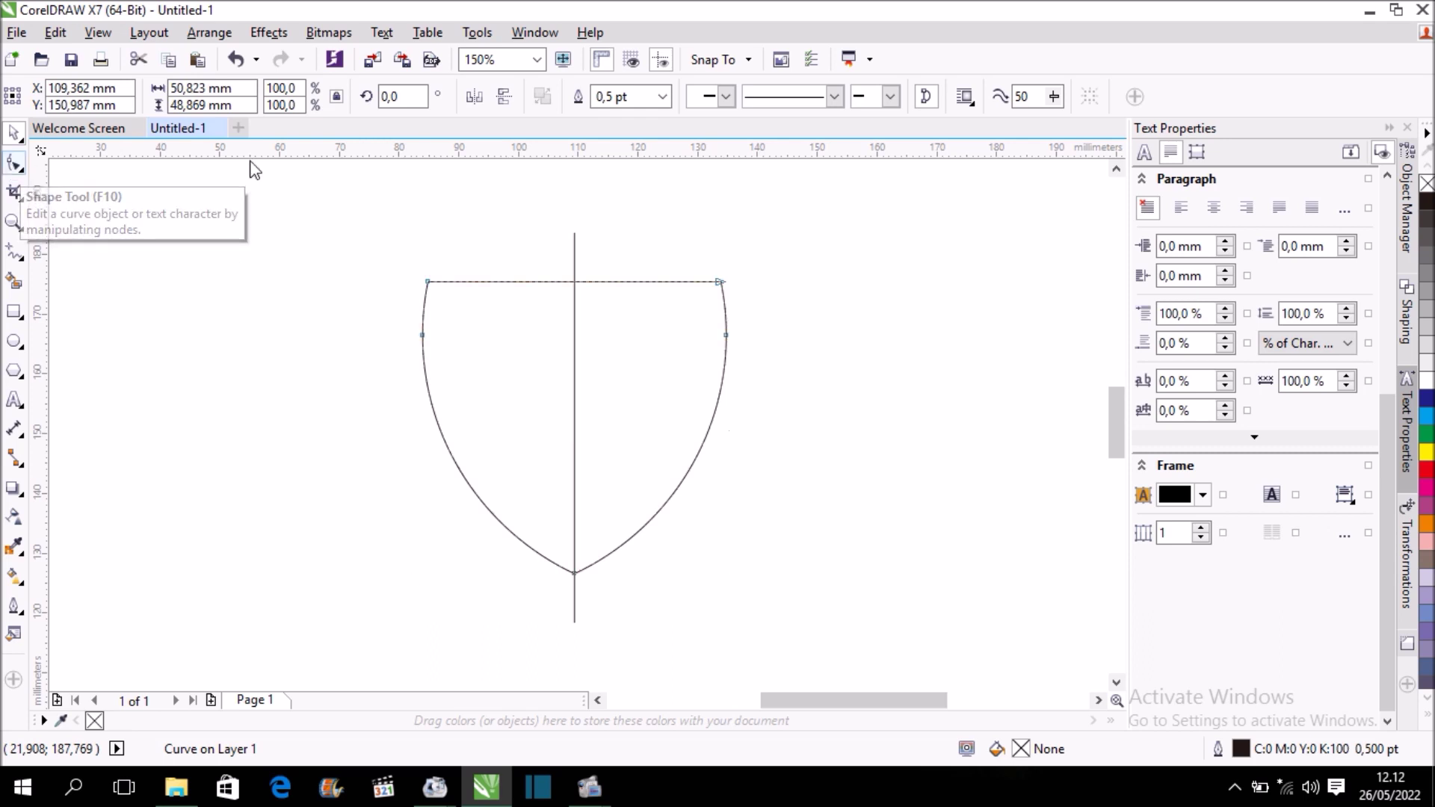
- Add a node at the shield's top centre and drag it up into a peak
left_click(13, 166)
scroll(565, 268, "up", 2)
scroll(566, 269, "up", 1)
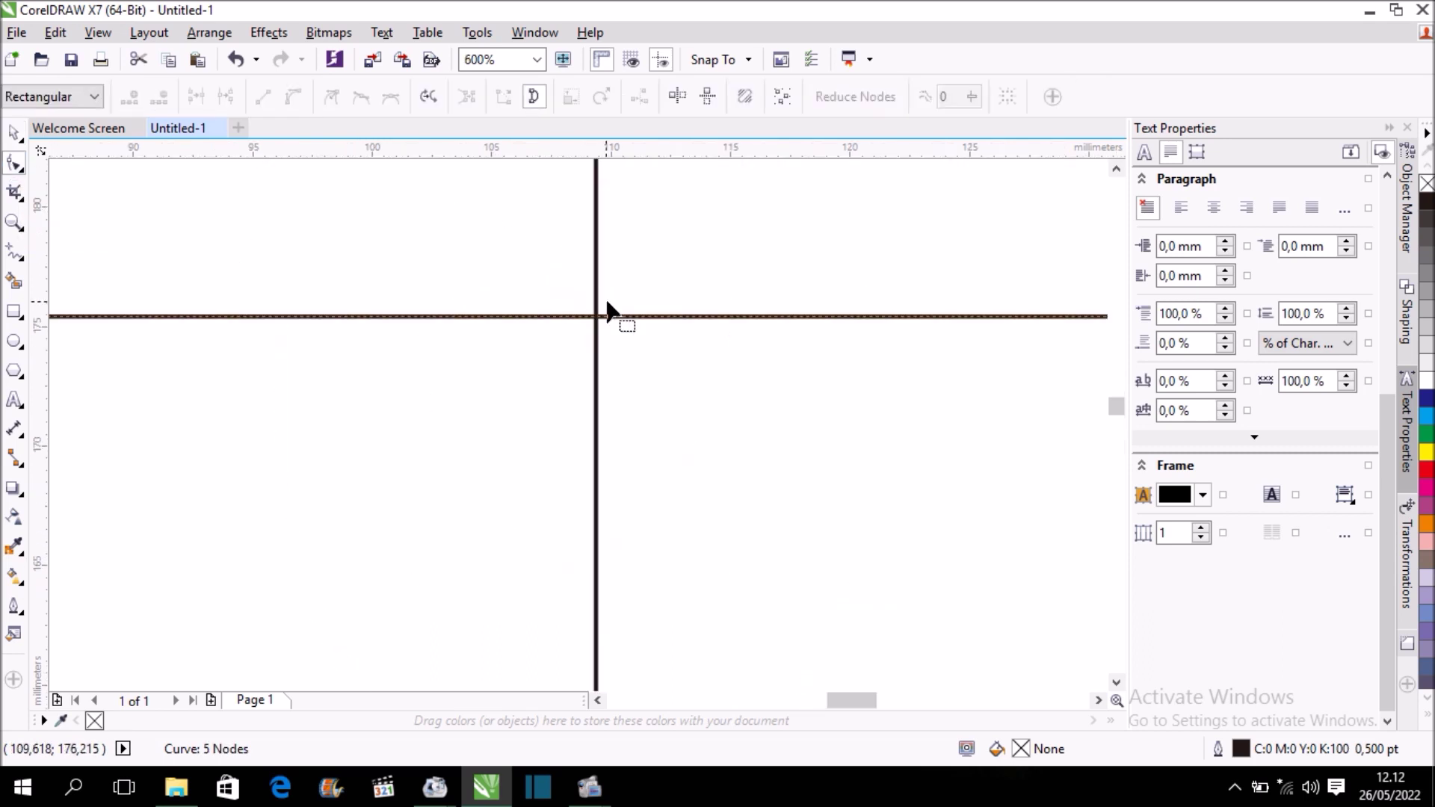
double_click(596, 317)
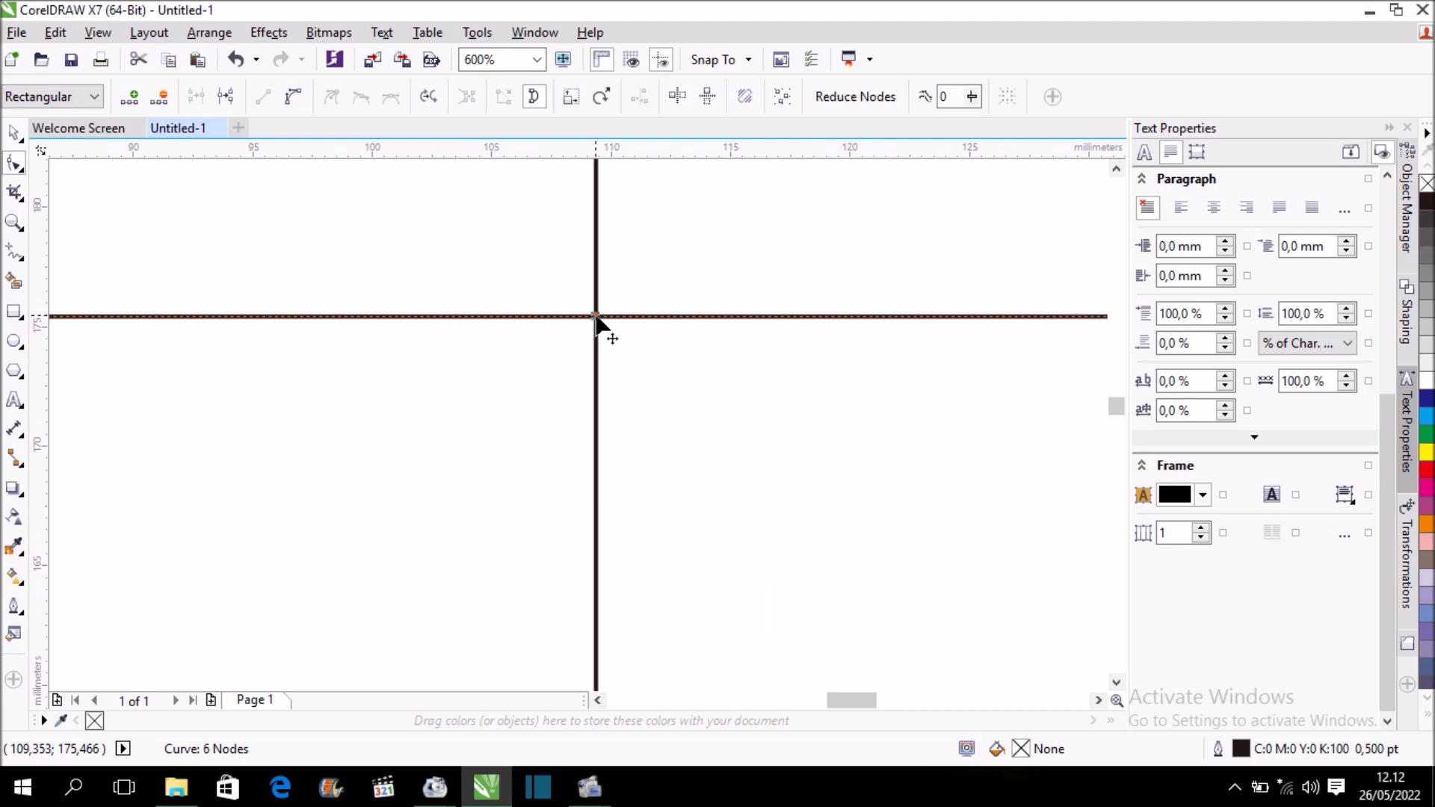
left_click_drag(596, 317, 597, 164)
scroll(616, 205, "down", 2)
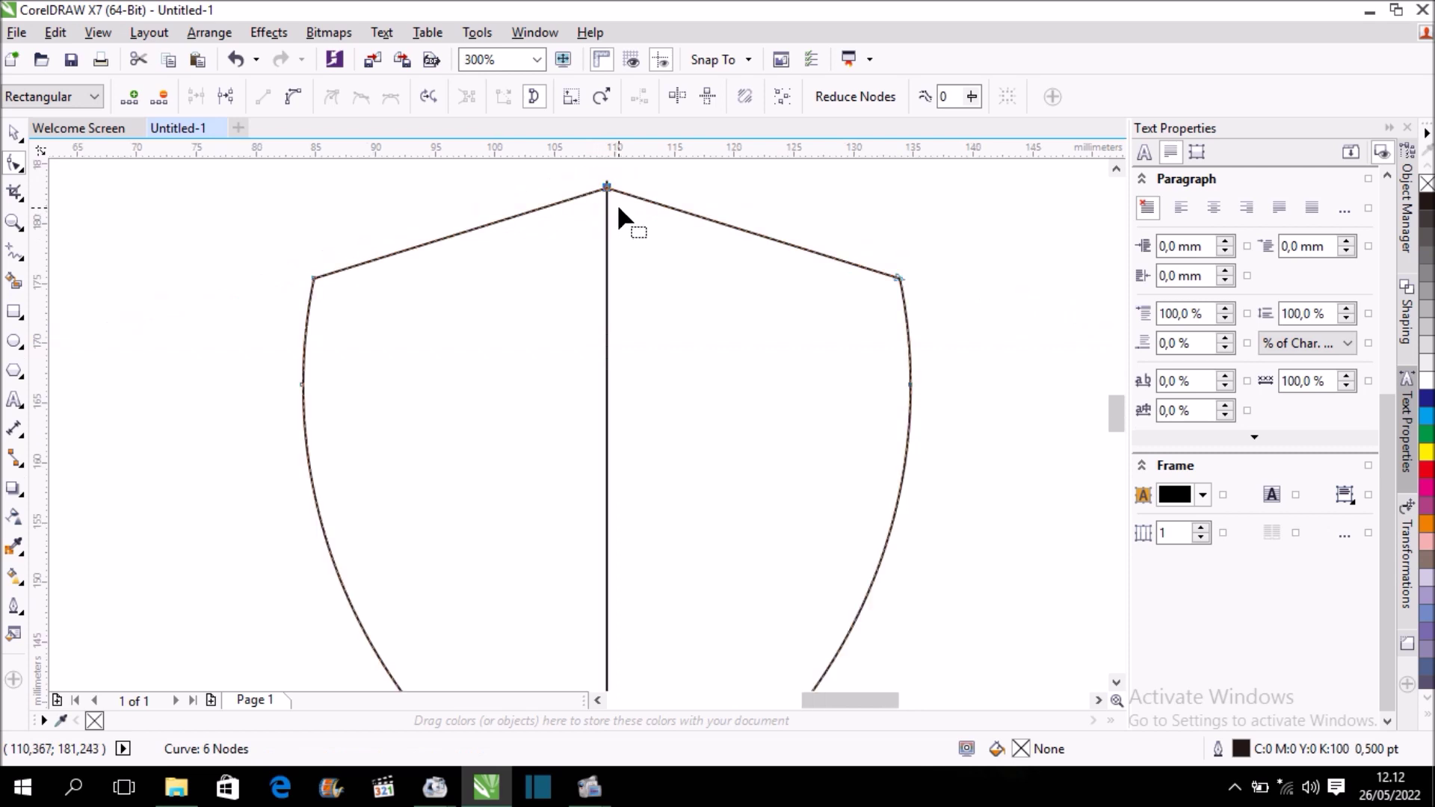
scroll(617, 205, "down", 1)
scroll(618, 180, "up", 1)
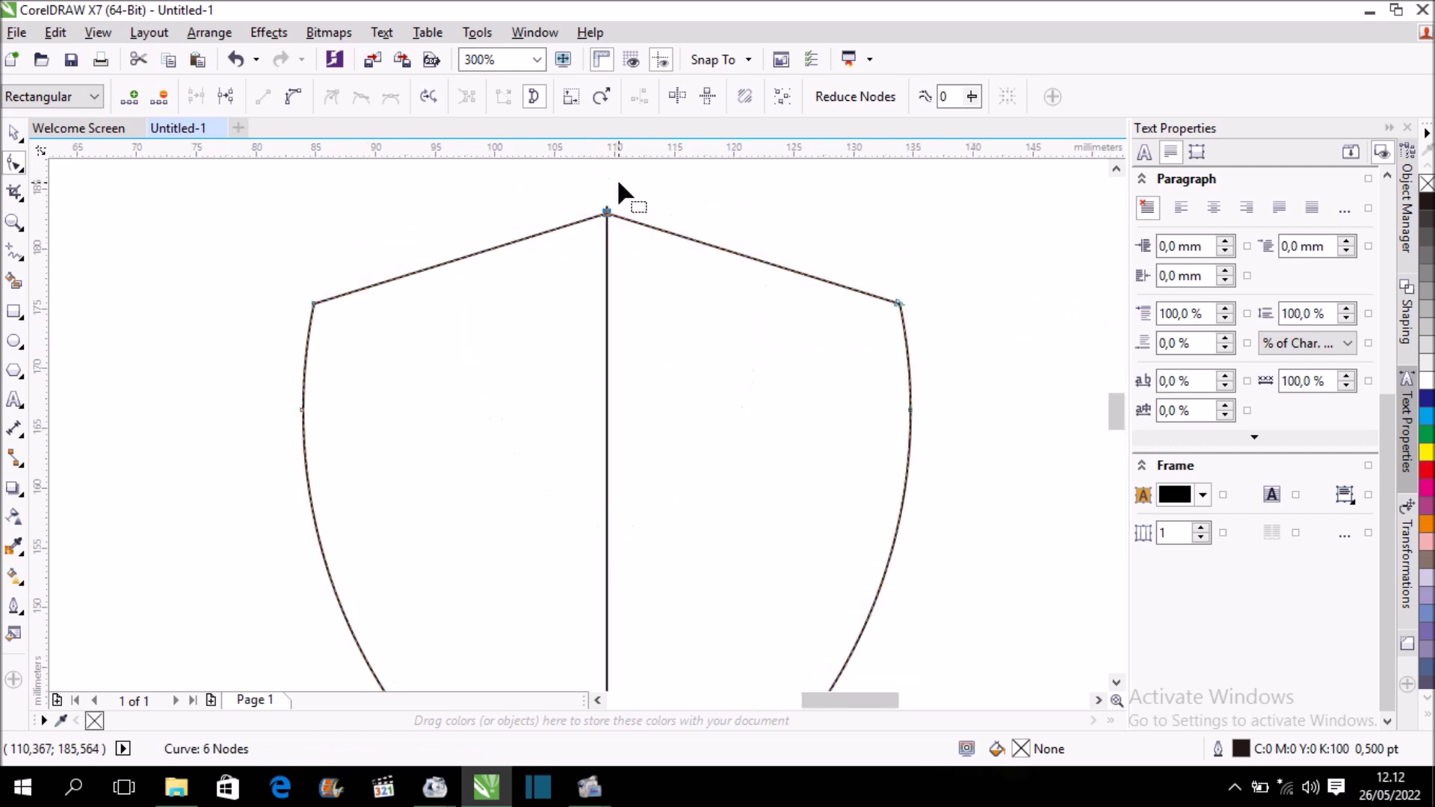
- Nudge the shield's top peak node slightly higher
left_click(14, 133)
left_click(604, 282)
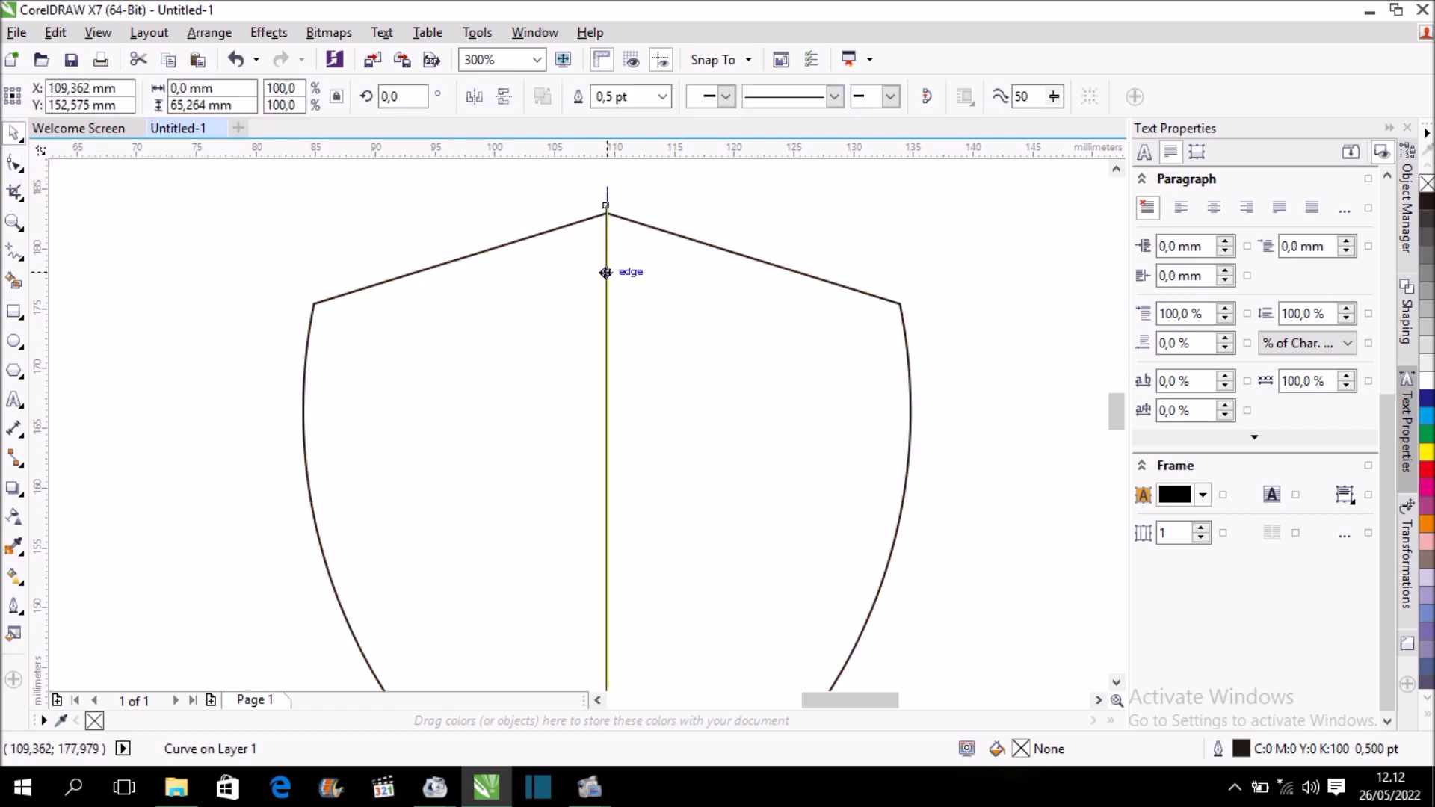
left_click(763, 278)
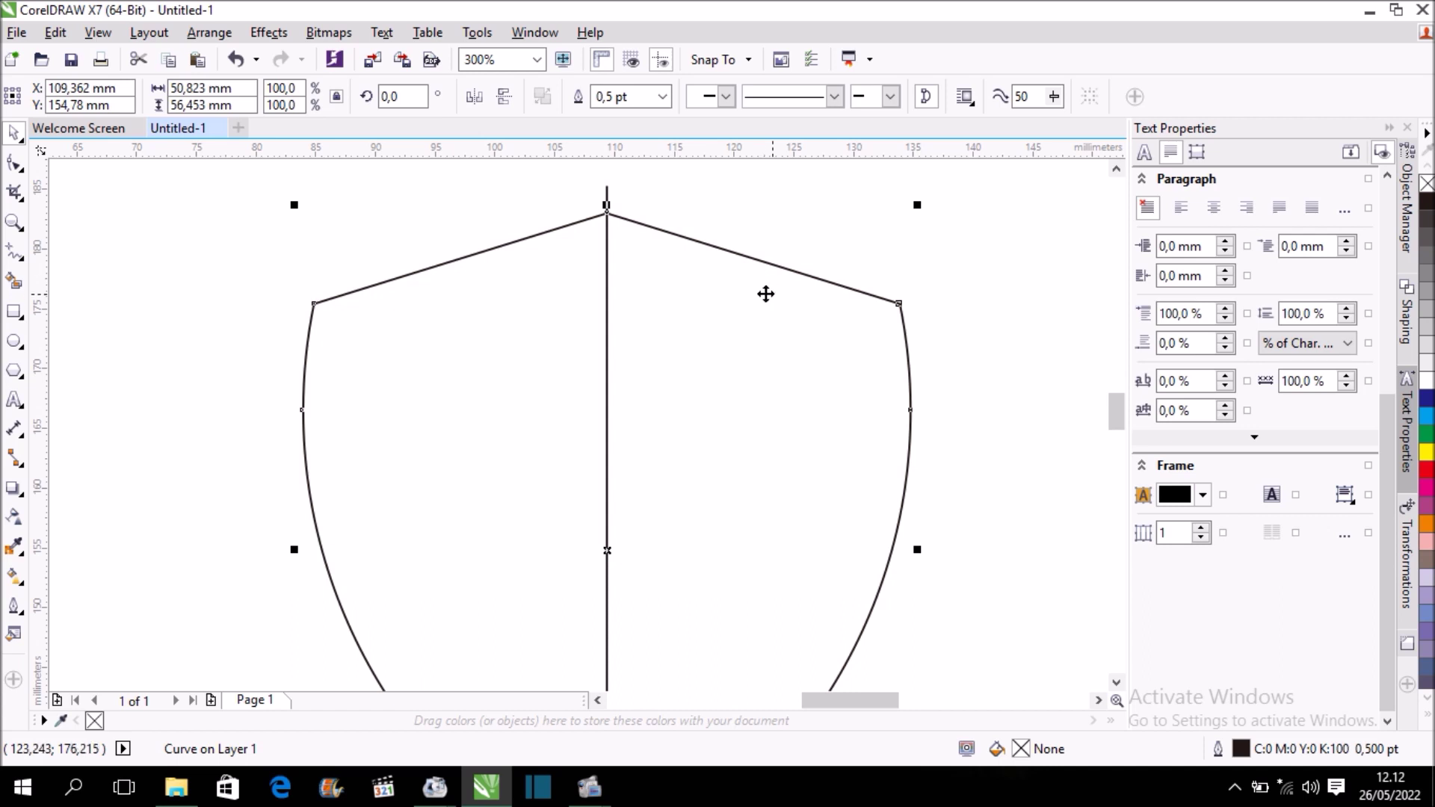
scroll(617, 206, "up", 2)
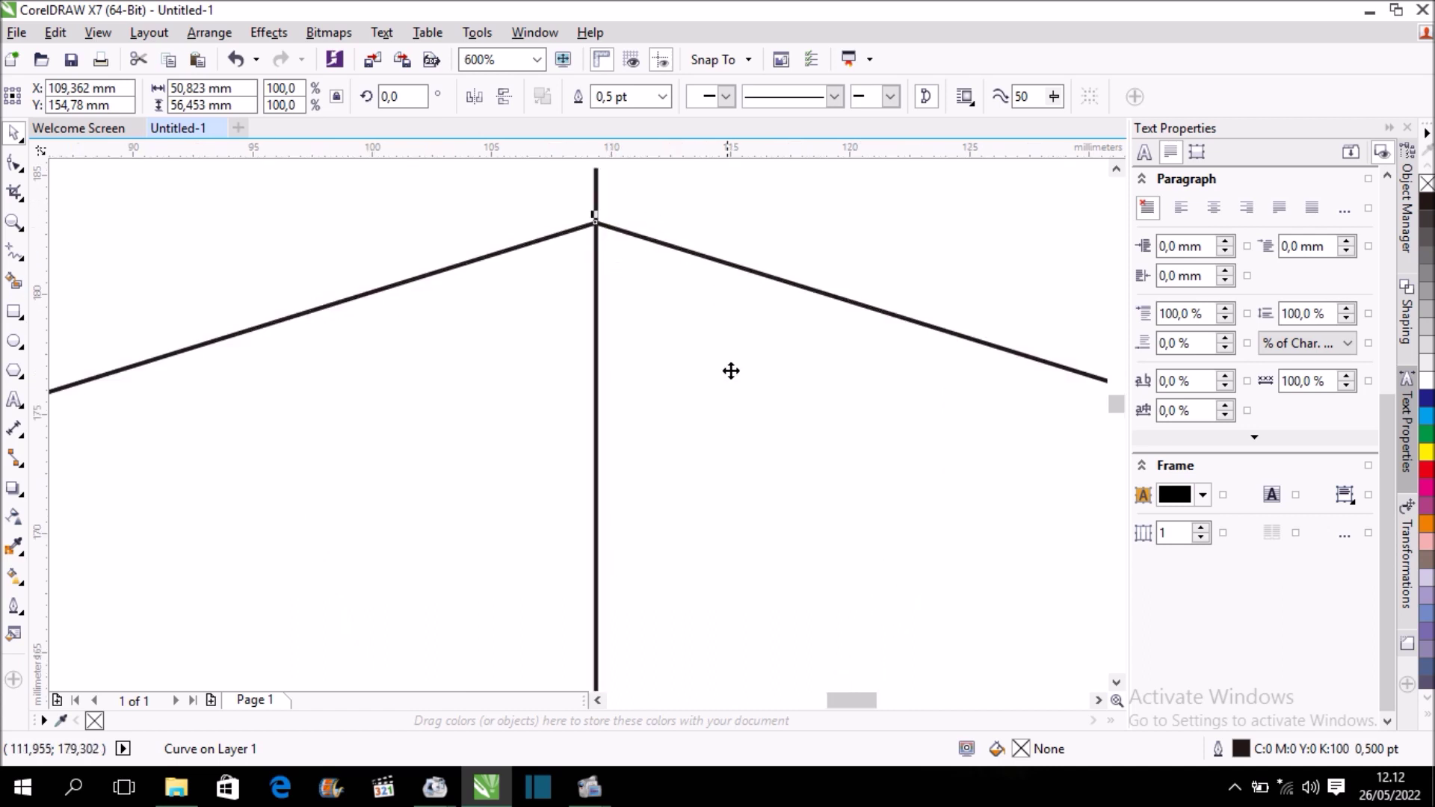
left_click(14, 161)
left_click_drag(596, 222, 598, 198)
scroll(601, 254, "down", 2)
scroll(595, 248, "down", 2)
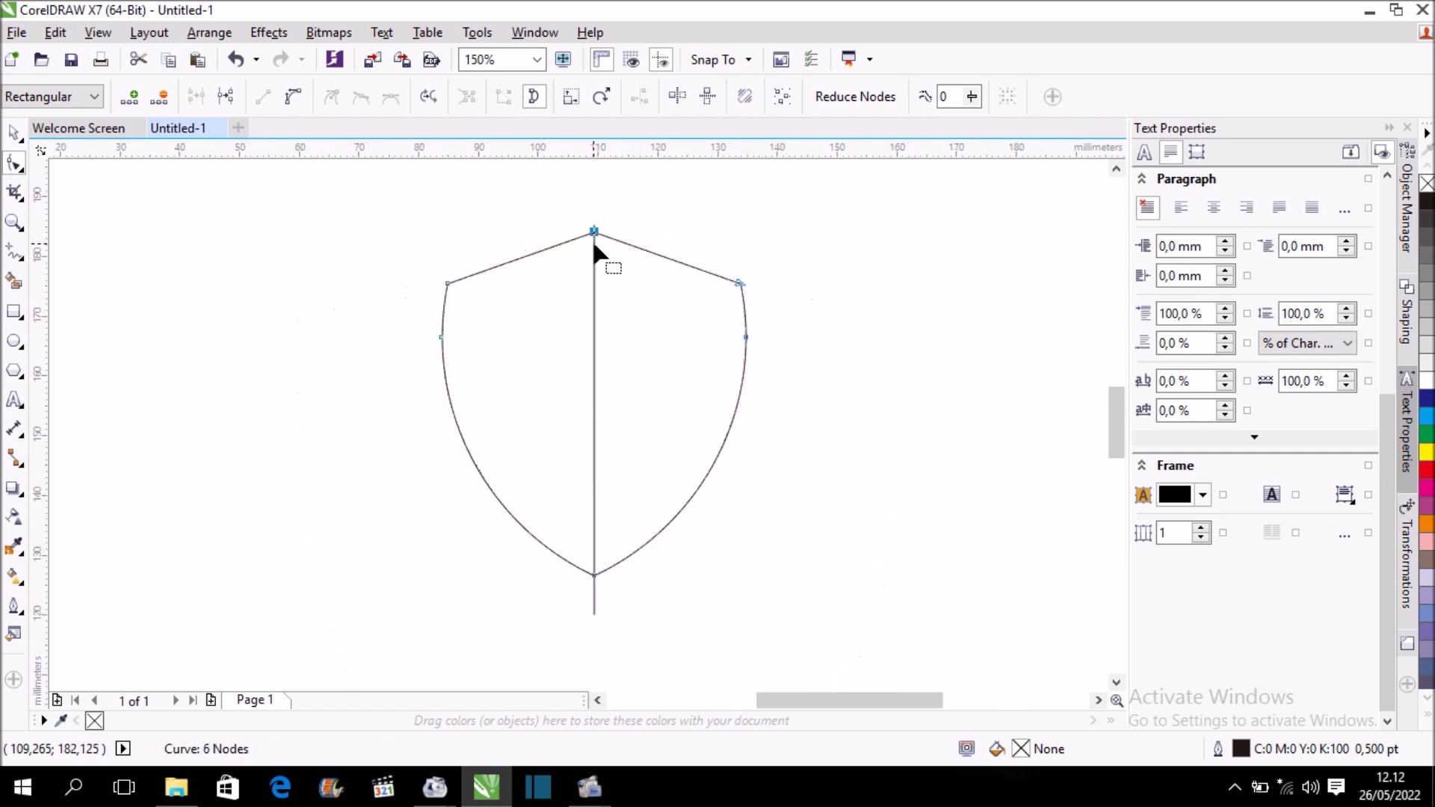
- Delete the vertical centre line
left_click(15, 134)
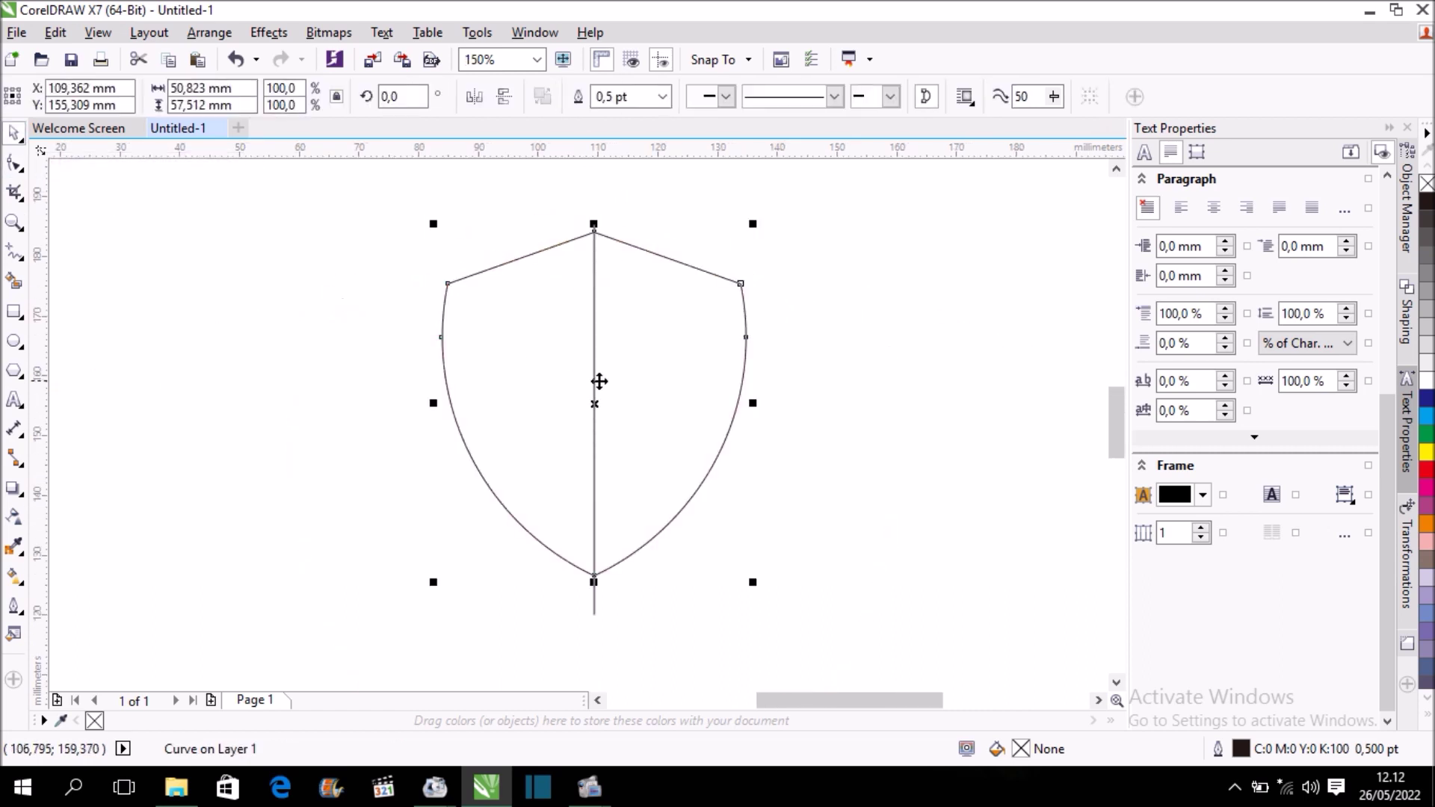
left_click(781, 544)
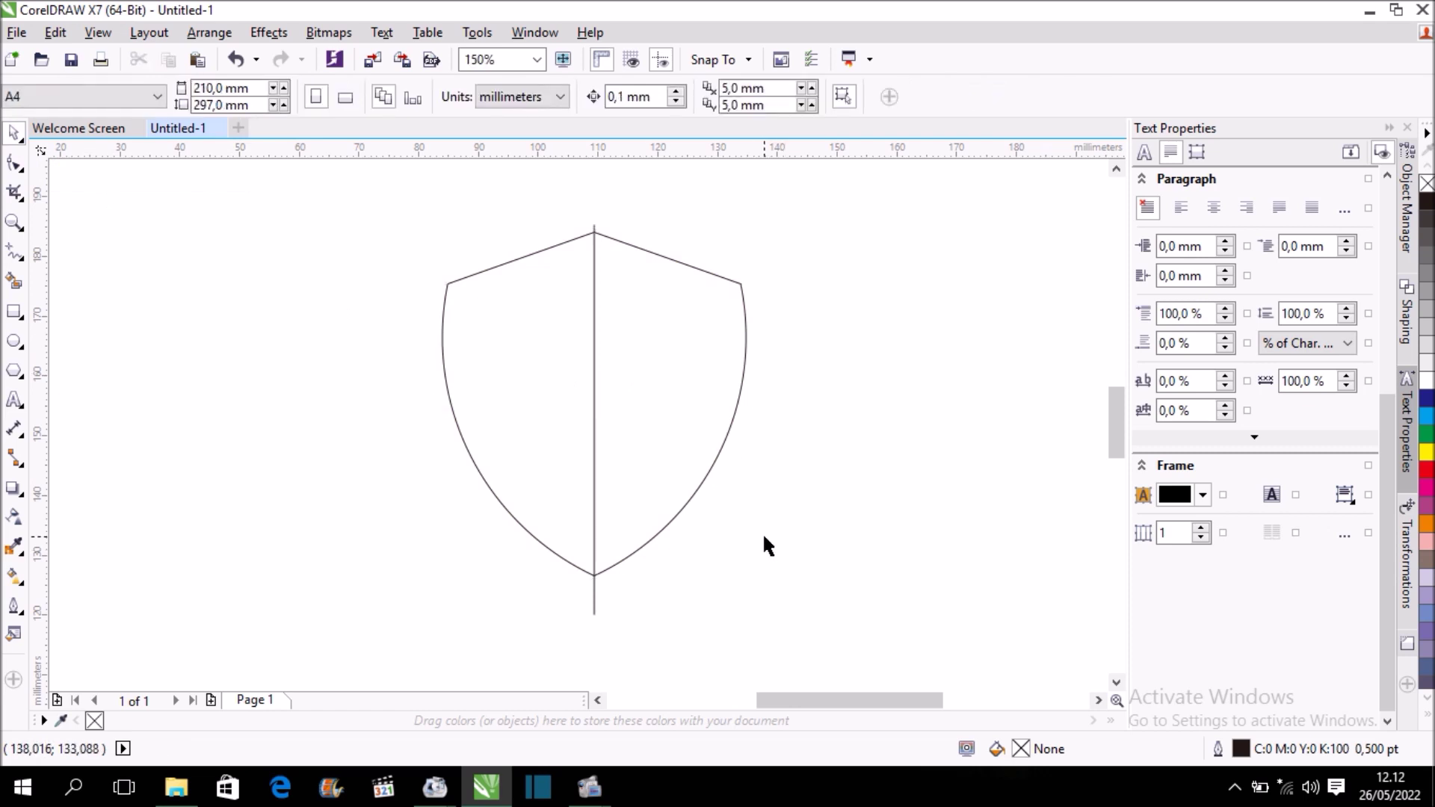
left_click(594, 614)
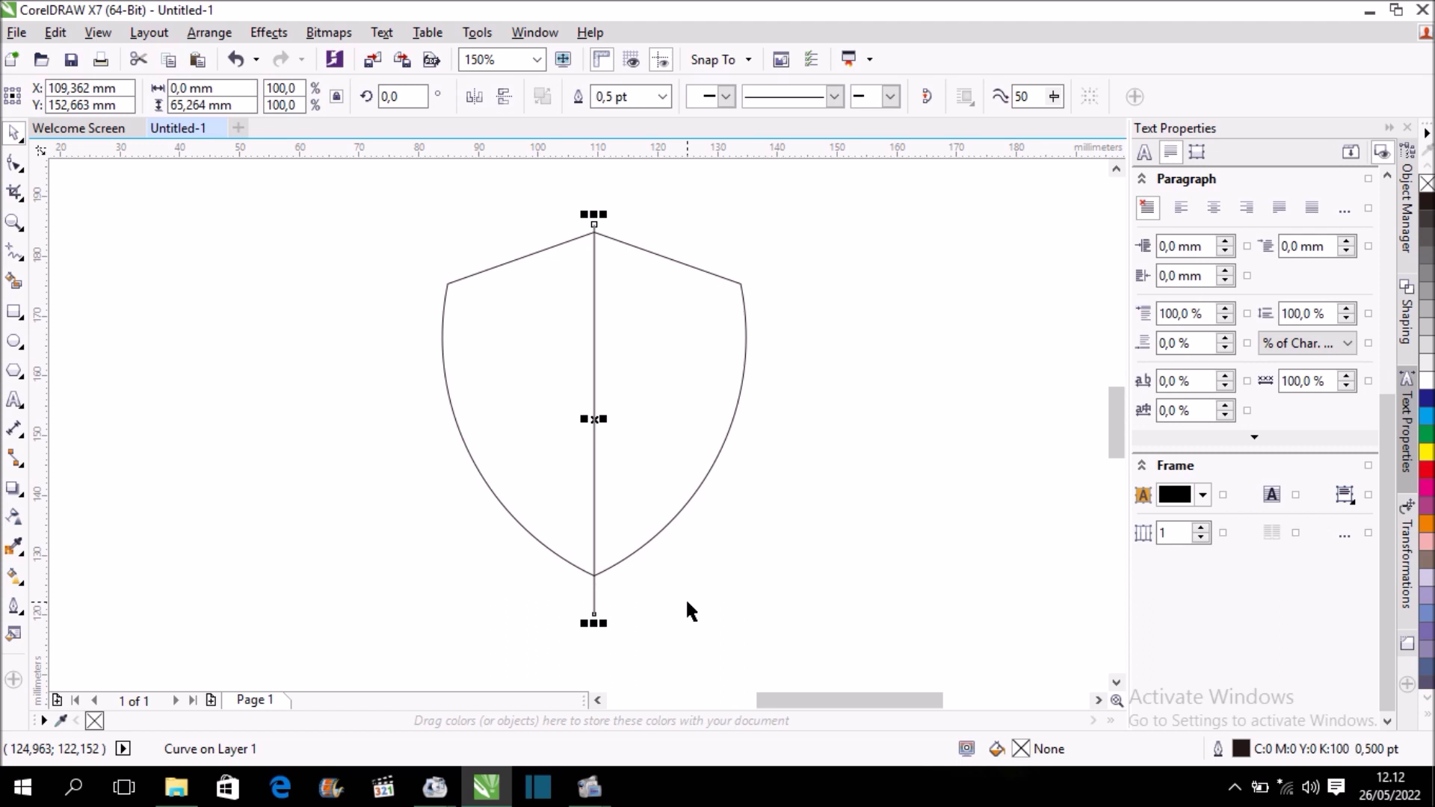
key("Delete")
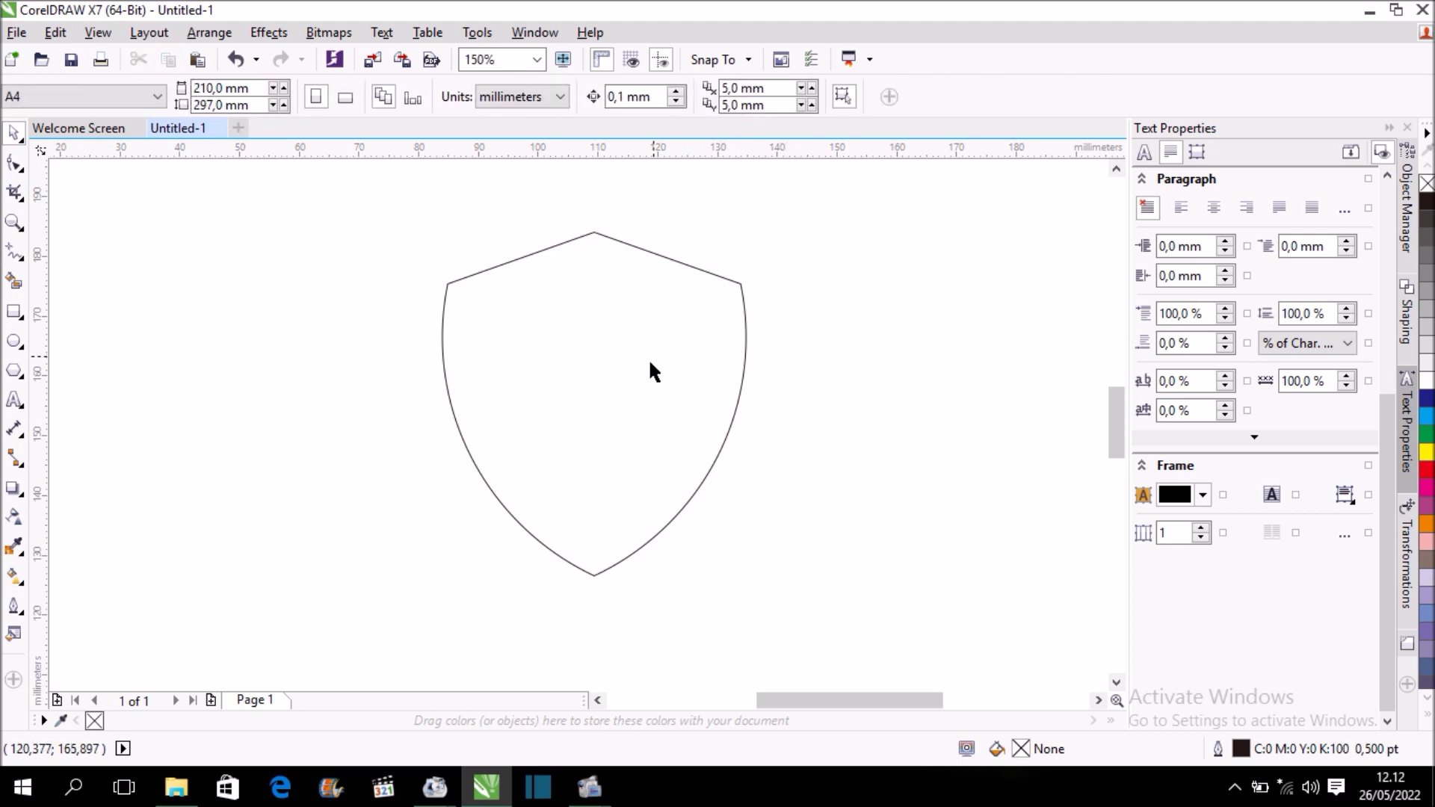
- Leave a copy of the shield, narrowed to about 84% width, inside the original
left_click(620, 332)
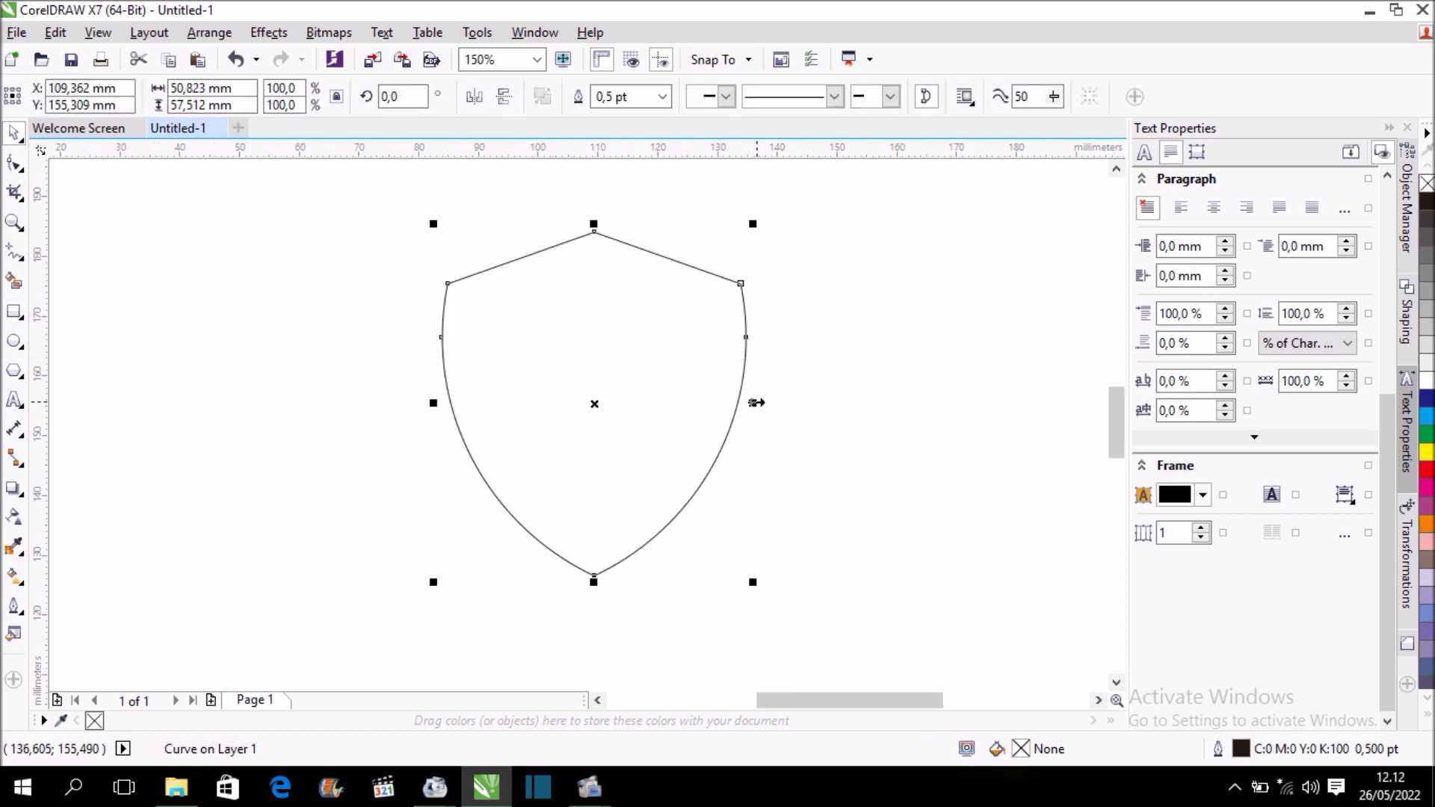
left_click_drag(756, 402, 736, 405)
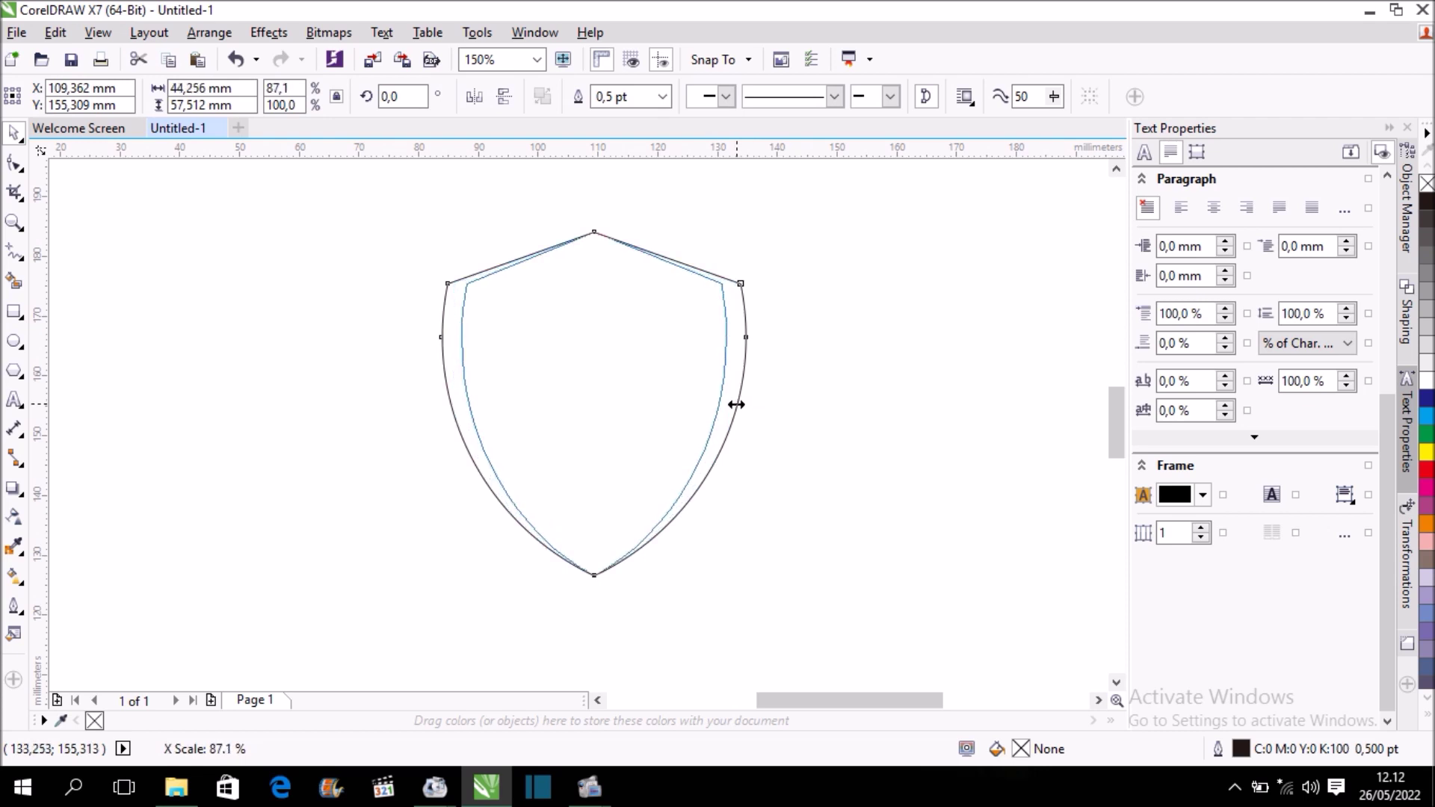
left_click_drag(735, 404, 731, 406)
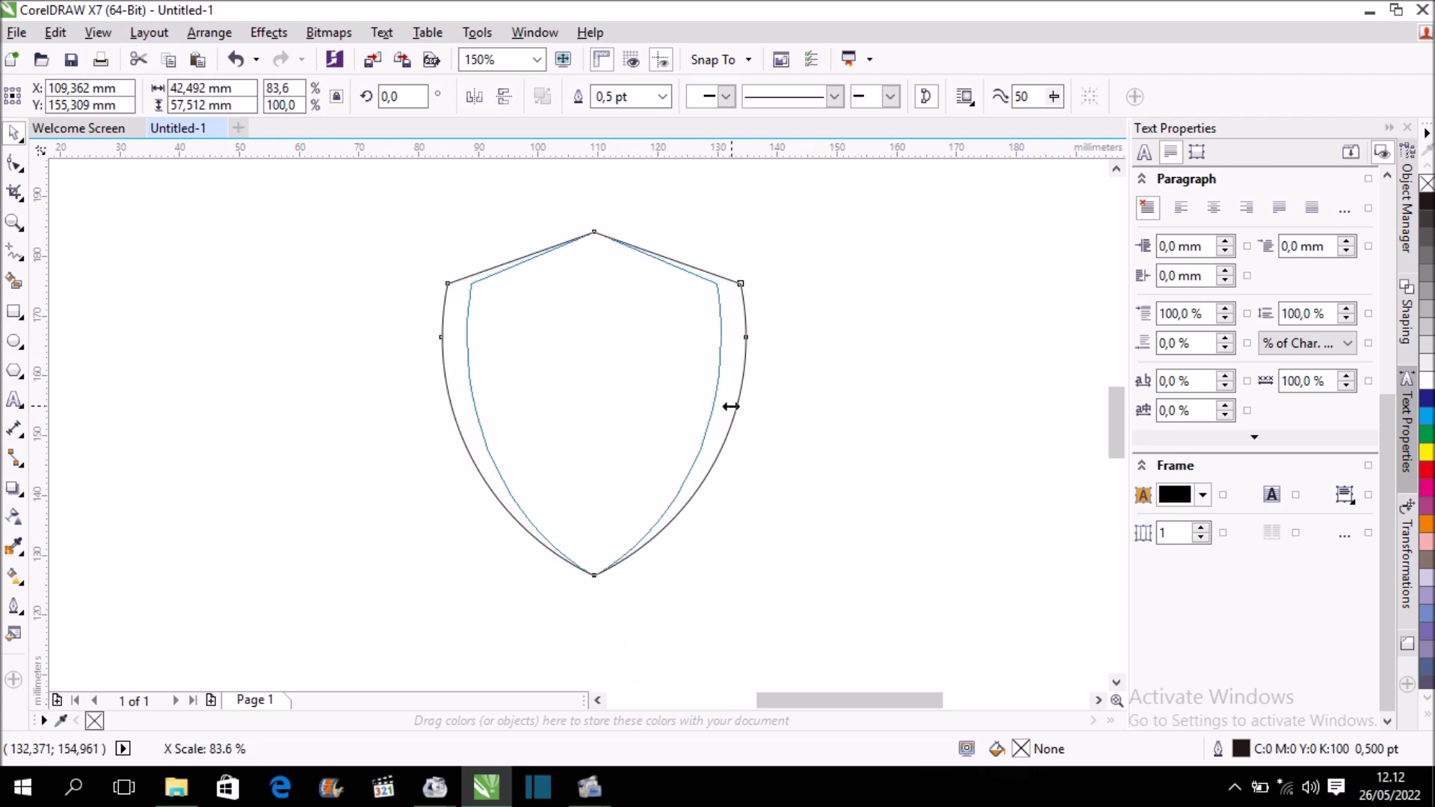
left_click_drag(731, 406, 729, 405)
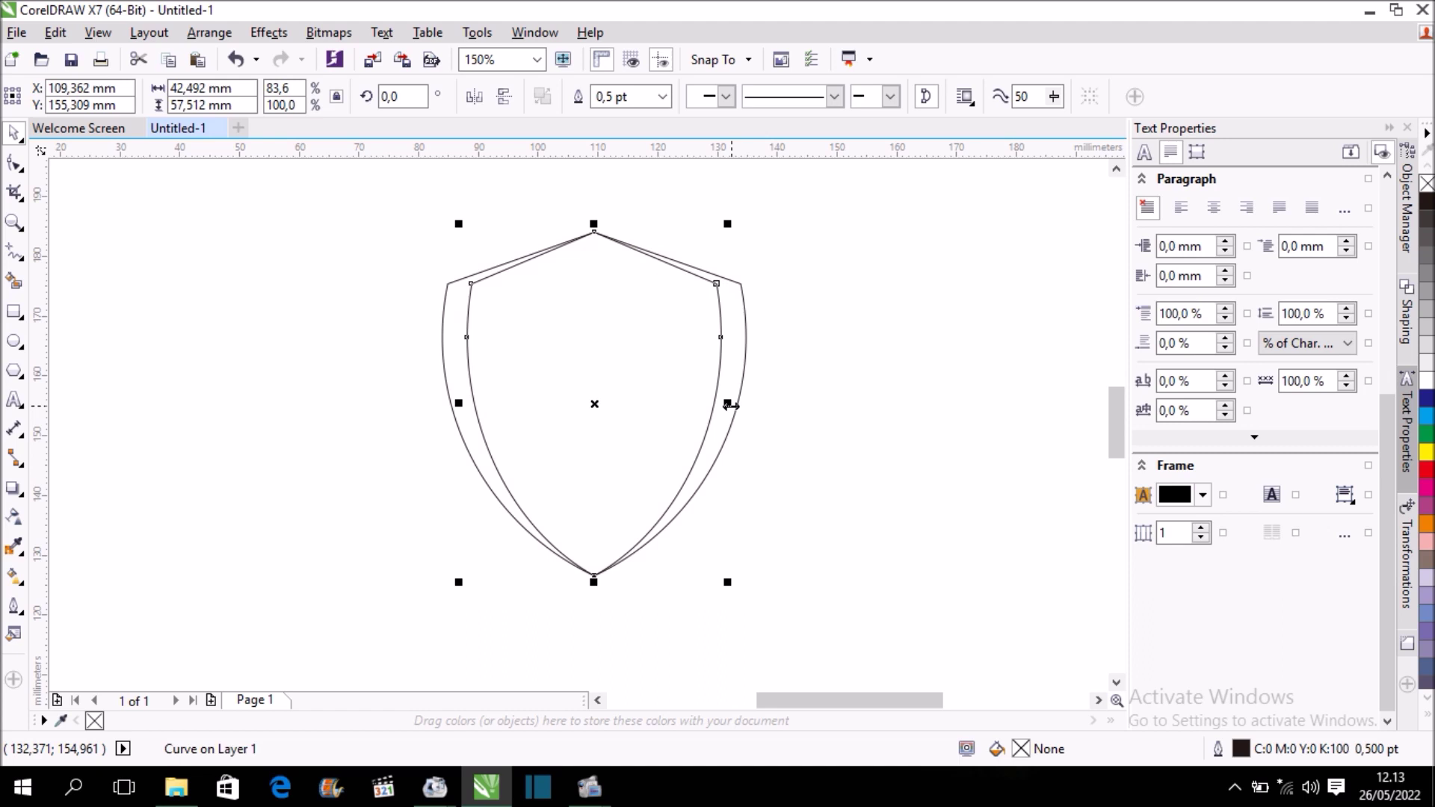
- Leave a second, even narrower shield copy inside the first copy
scroll(703, 405, "up", 2)
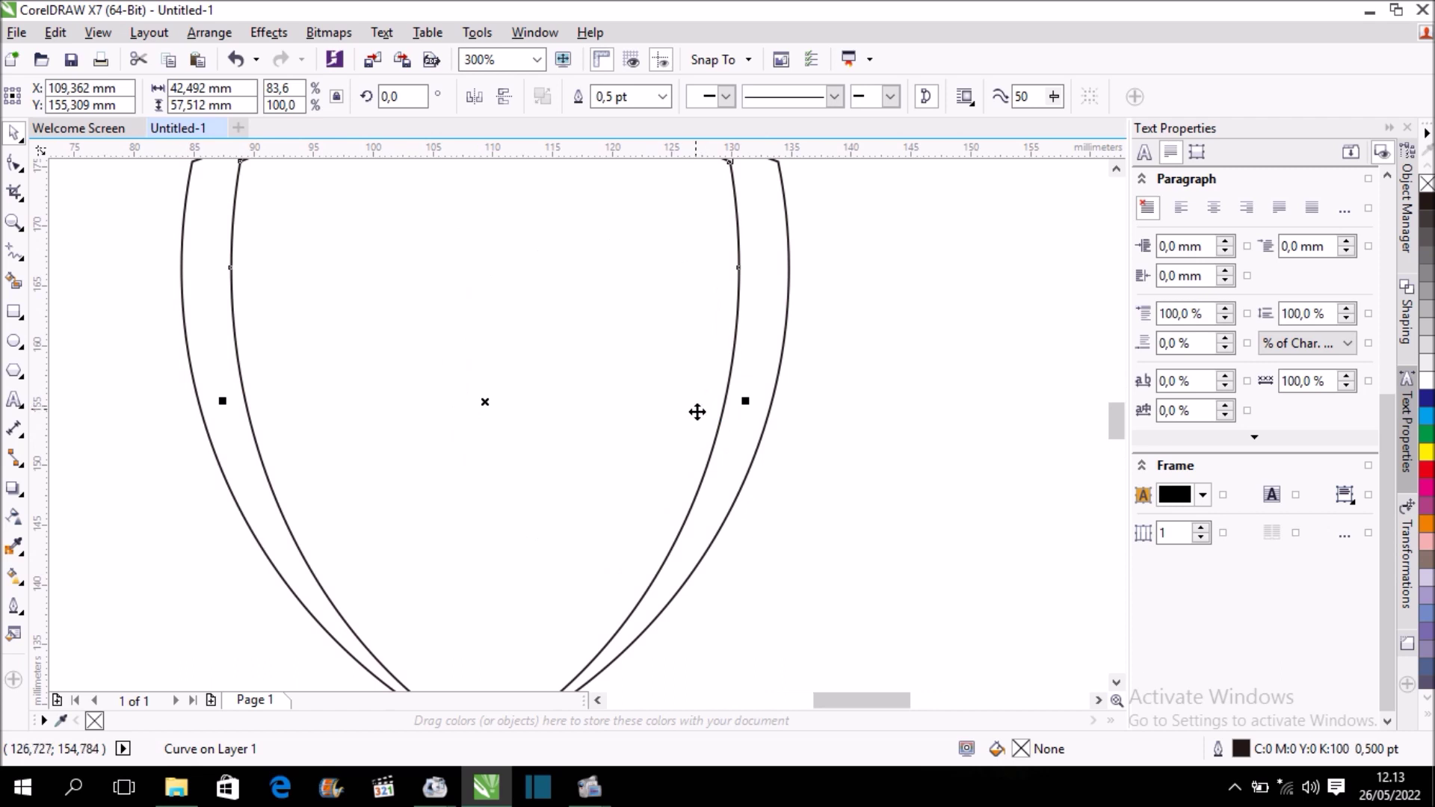
left_click_drag(750, 401, 730, 406)
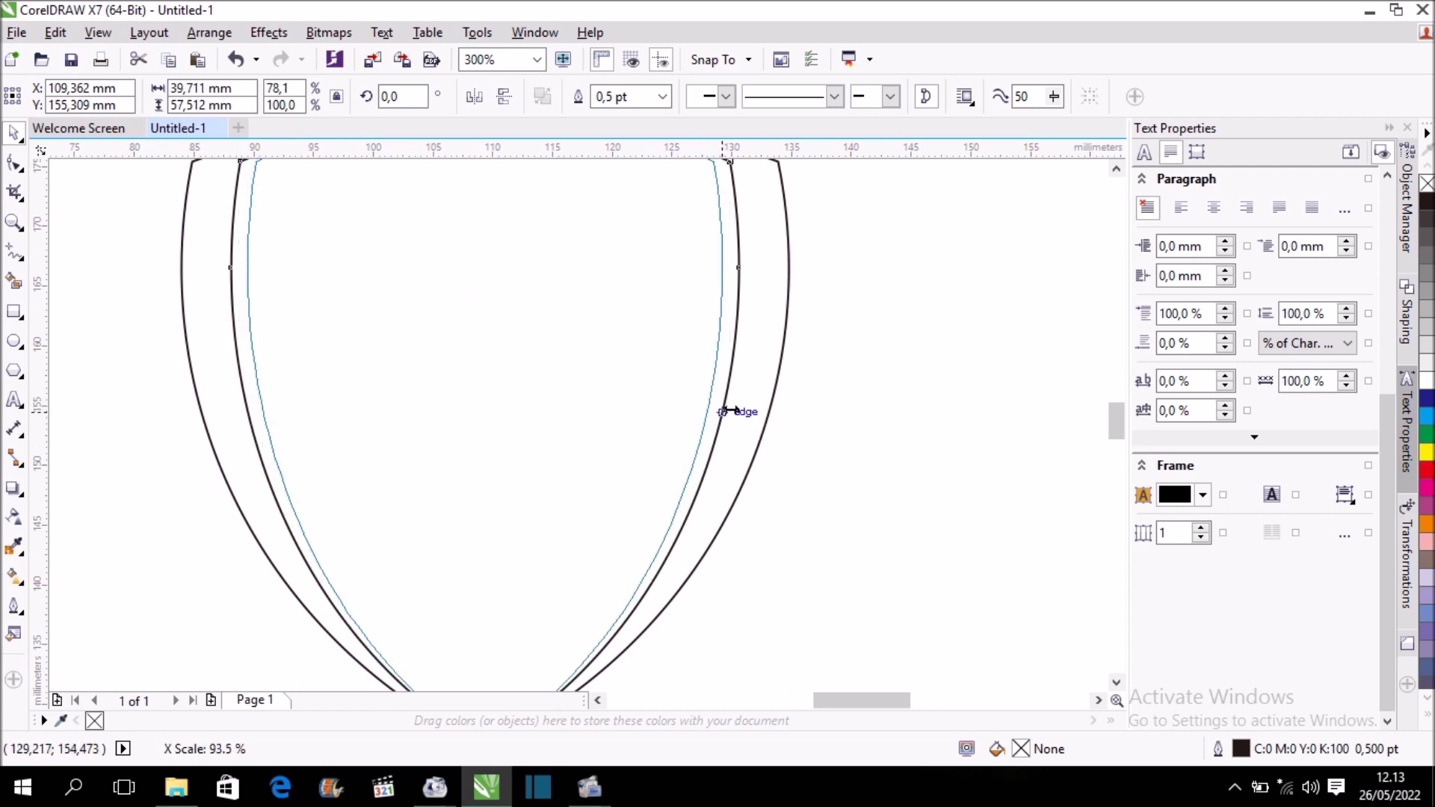
left_click_drag(730, 406, 731, 413)
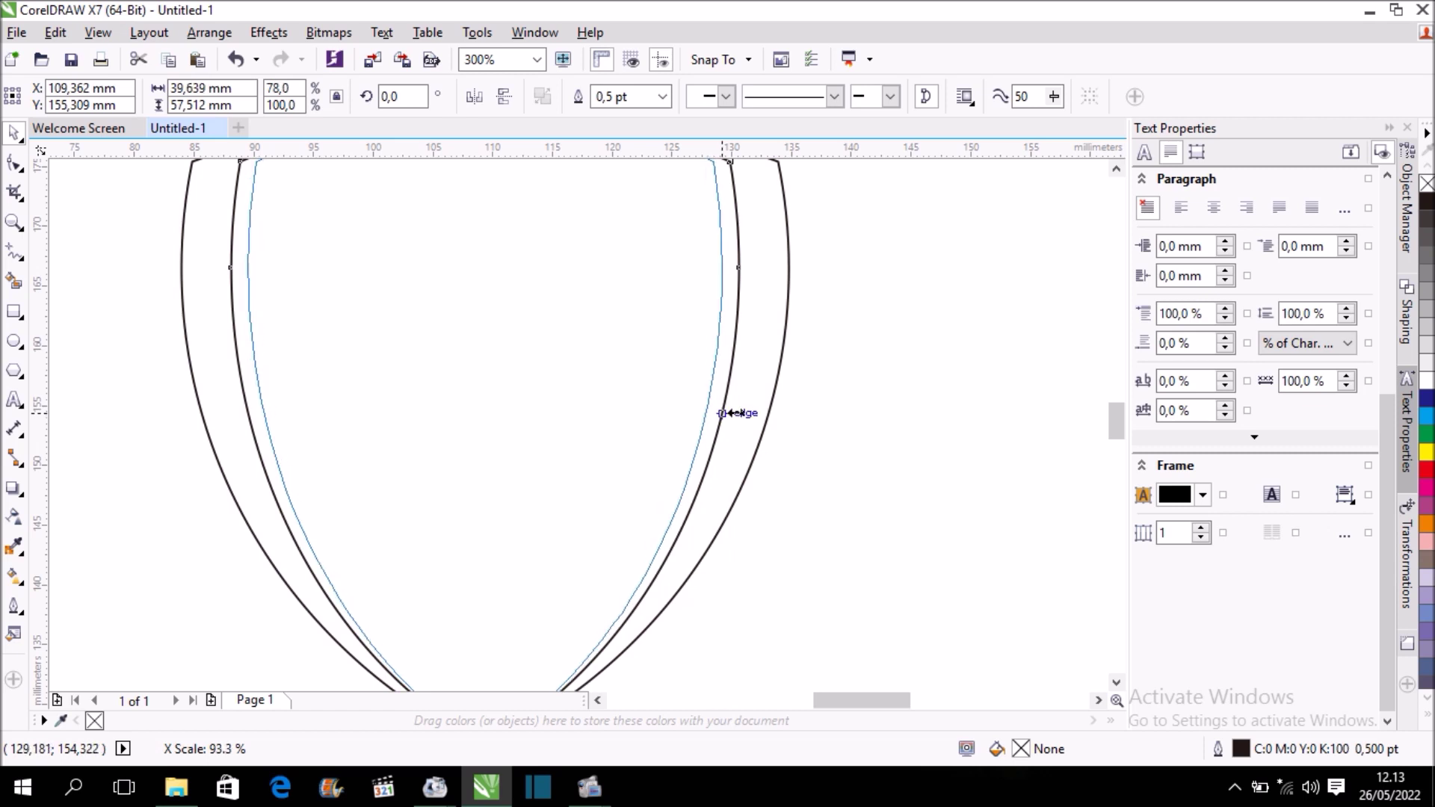
left_click_drag(731, 414, 729, 421)
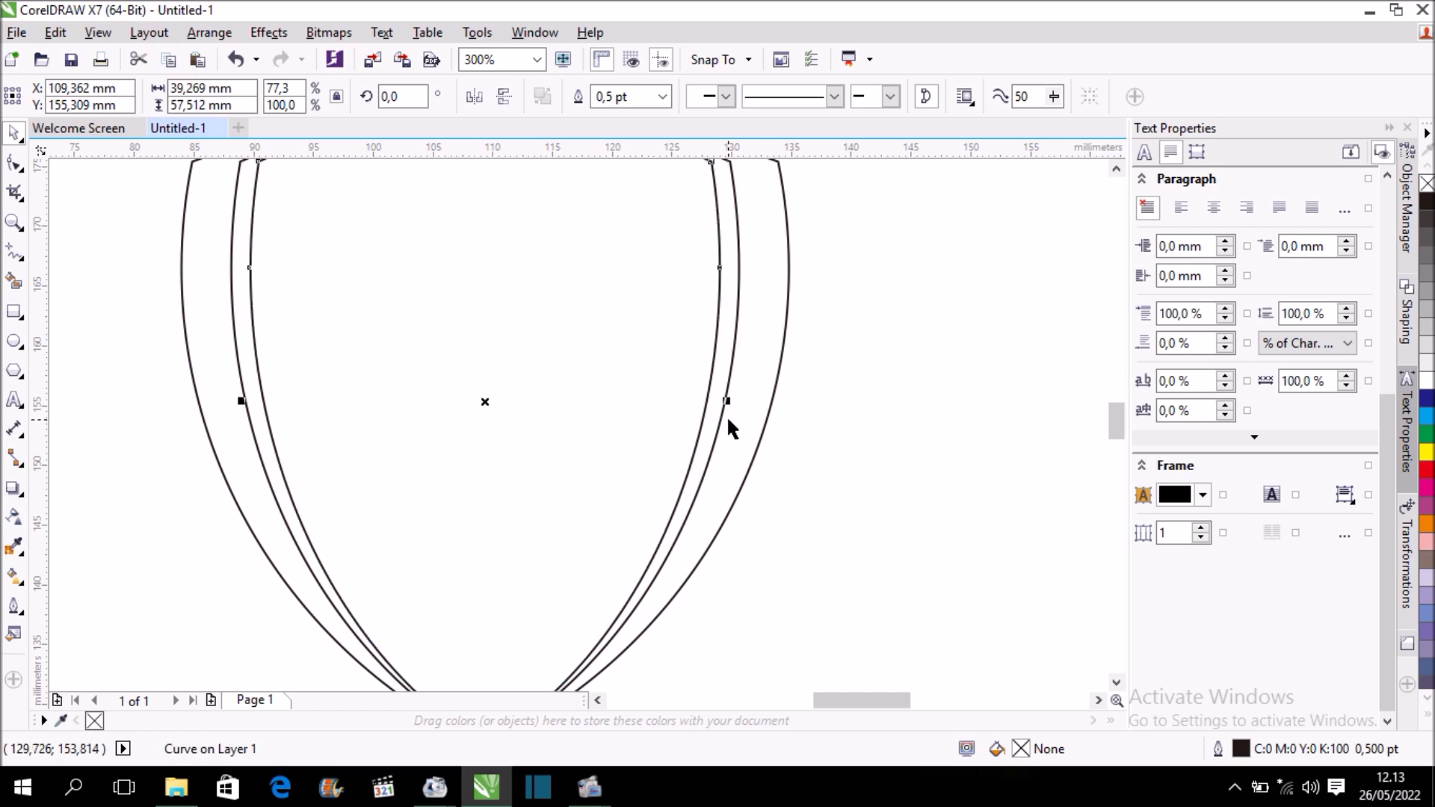
scroll(788, 407, "down", 3)
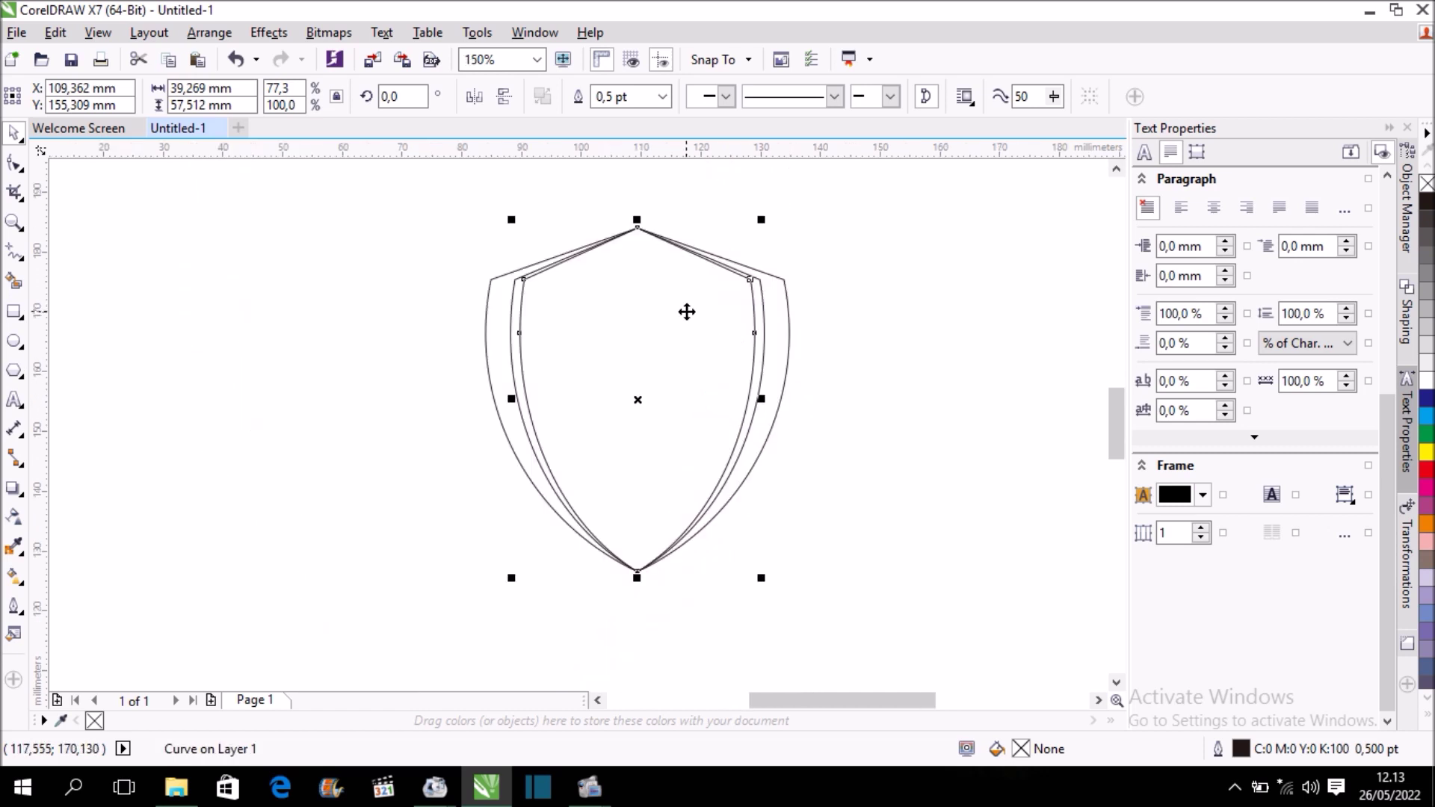
- Stretch the middle shield outline upward to about 103% height
scroll(686, 311, "up", 3)
left_click(1008, 278)
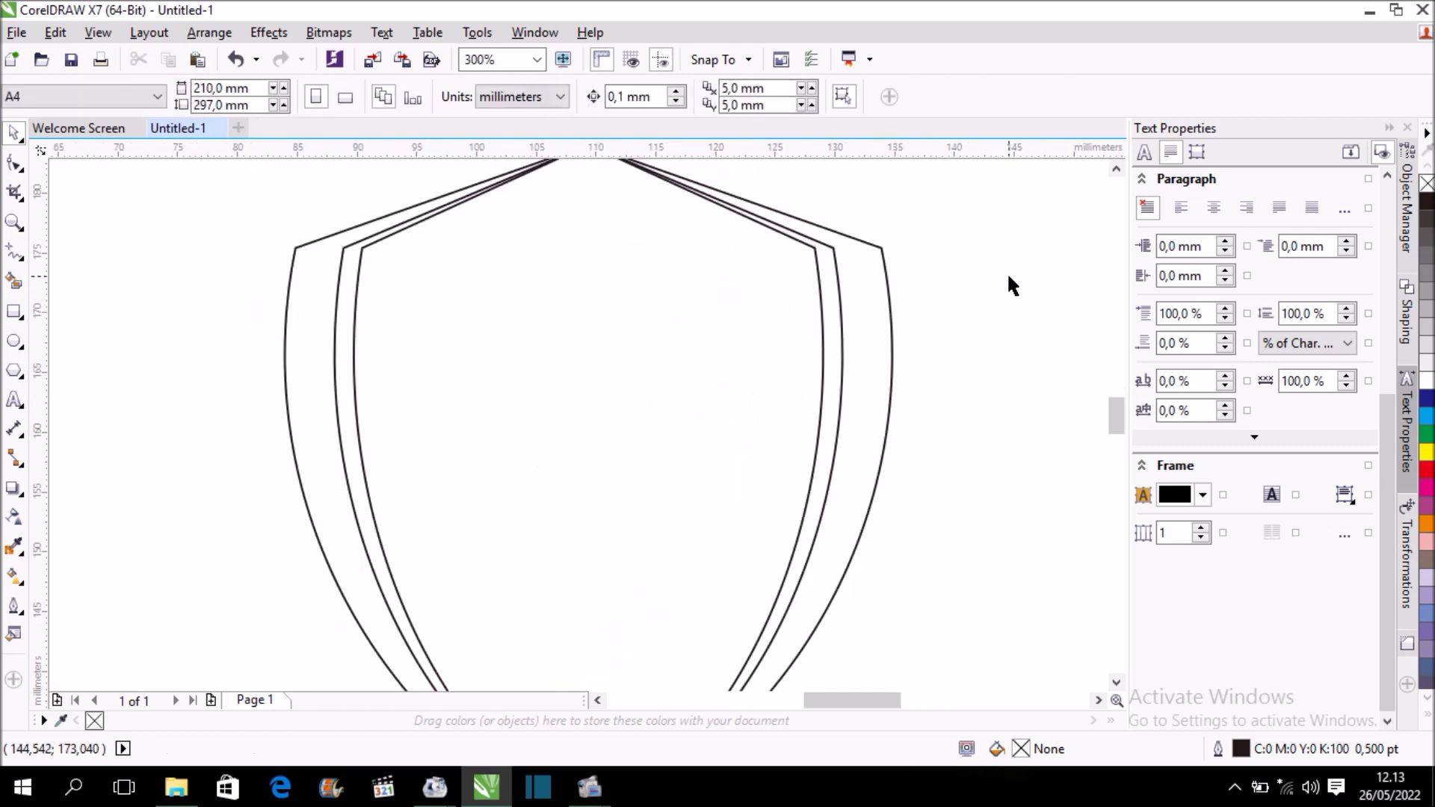
scroll(993, 278, "down", 2)
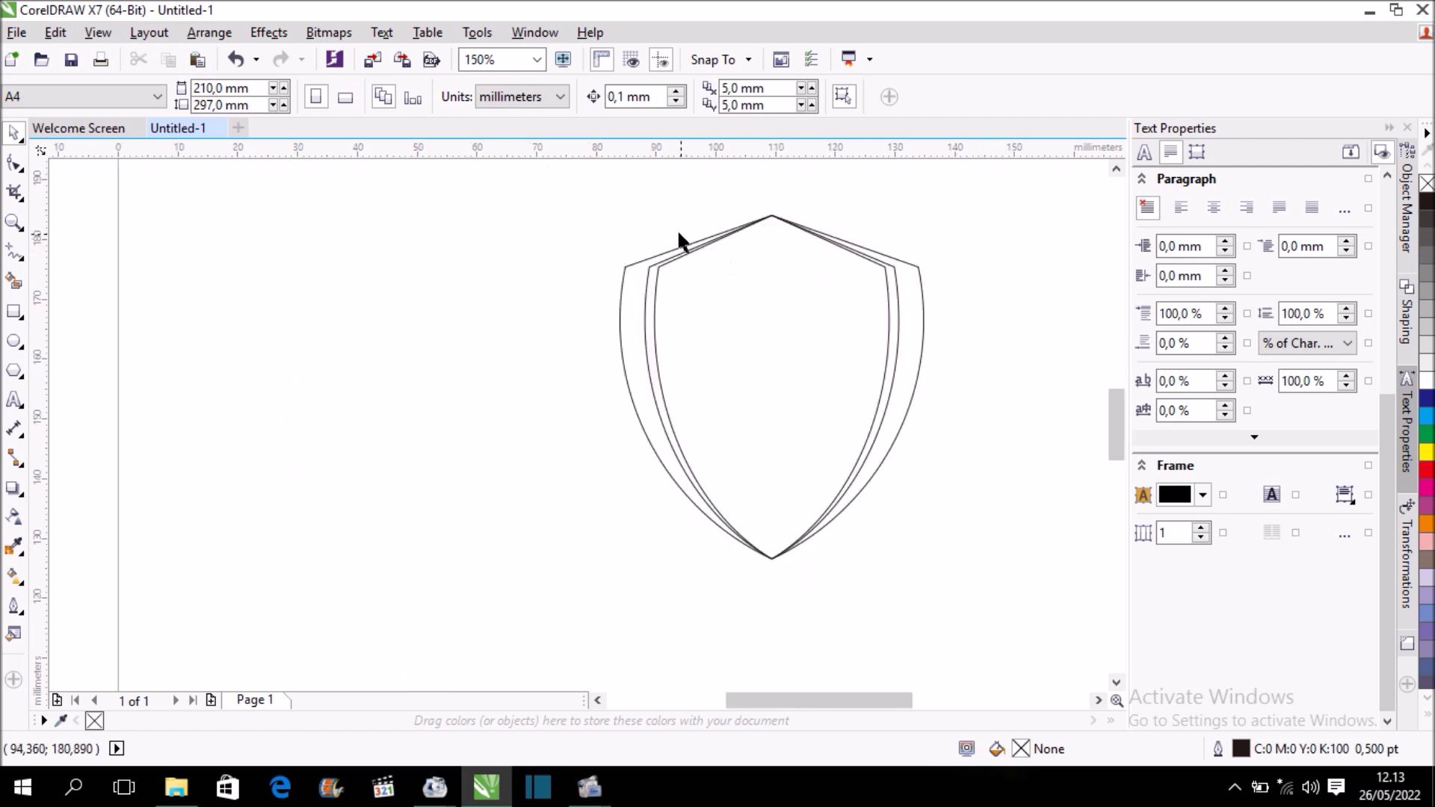
scroll(679, 230, "up", 2)
scroll(678, 234, "up", 2)
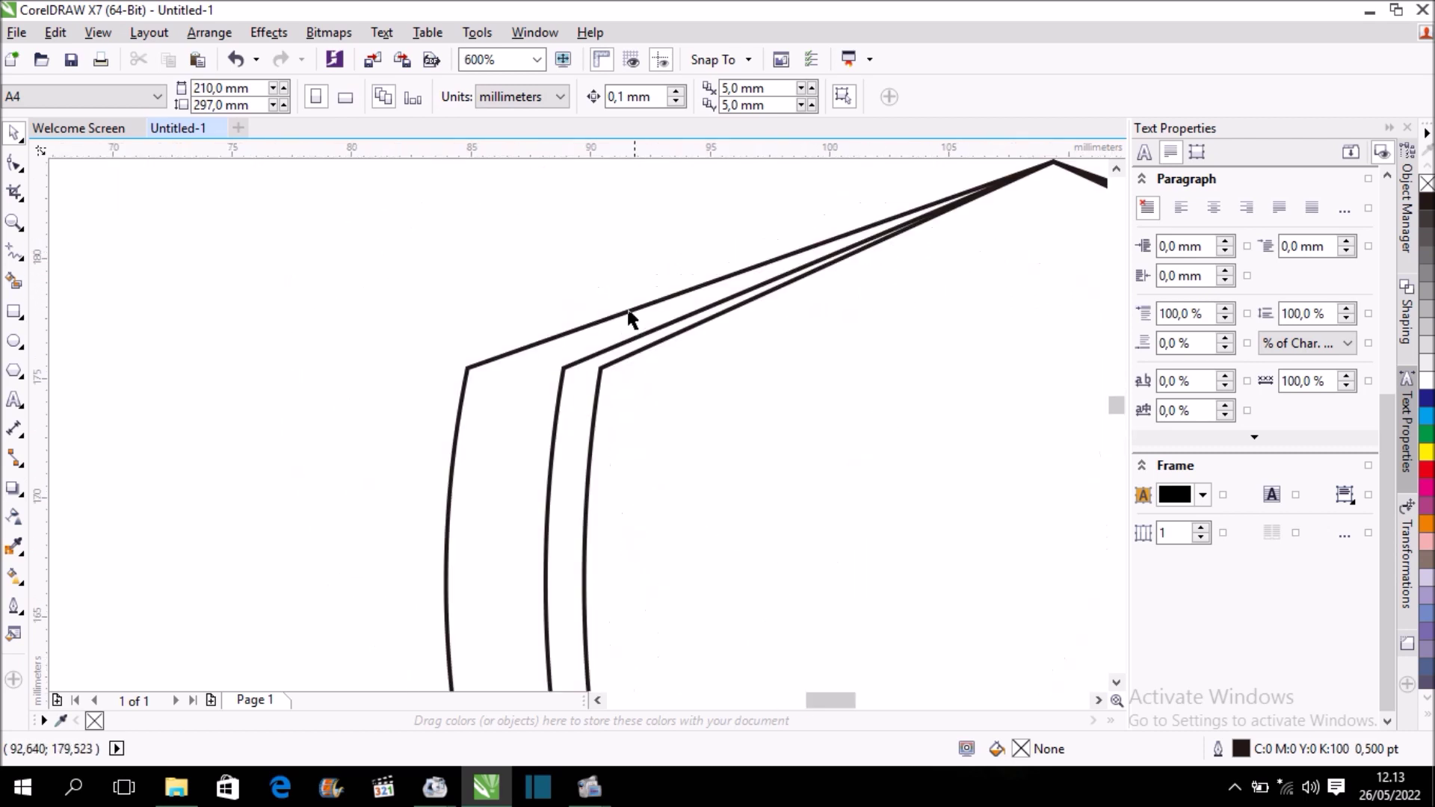
left_click(567, 371)
scroll(541, 362, "down", 1)
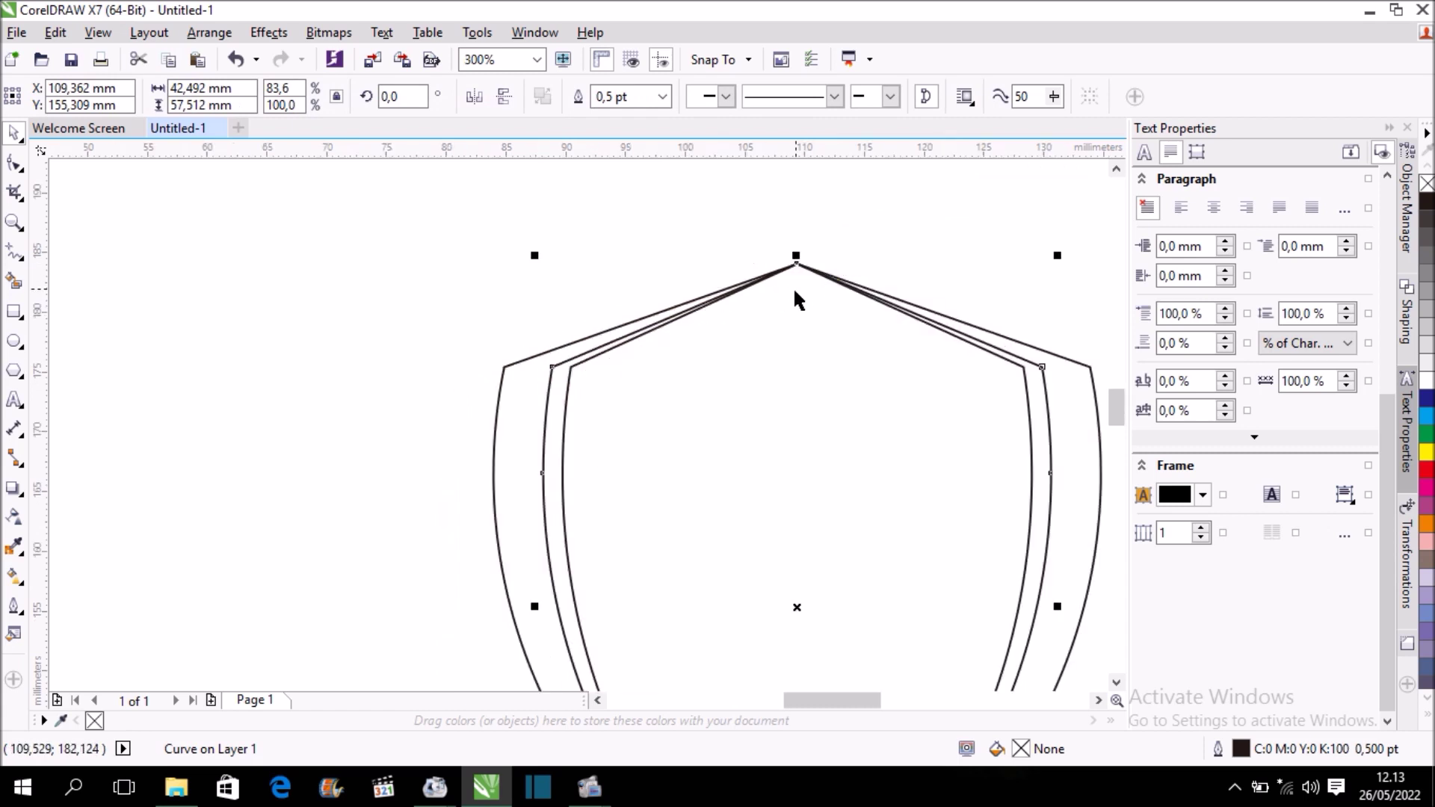
left_click_drag(798, 255, 800, 233)
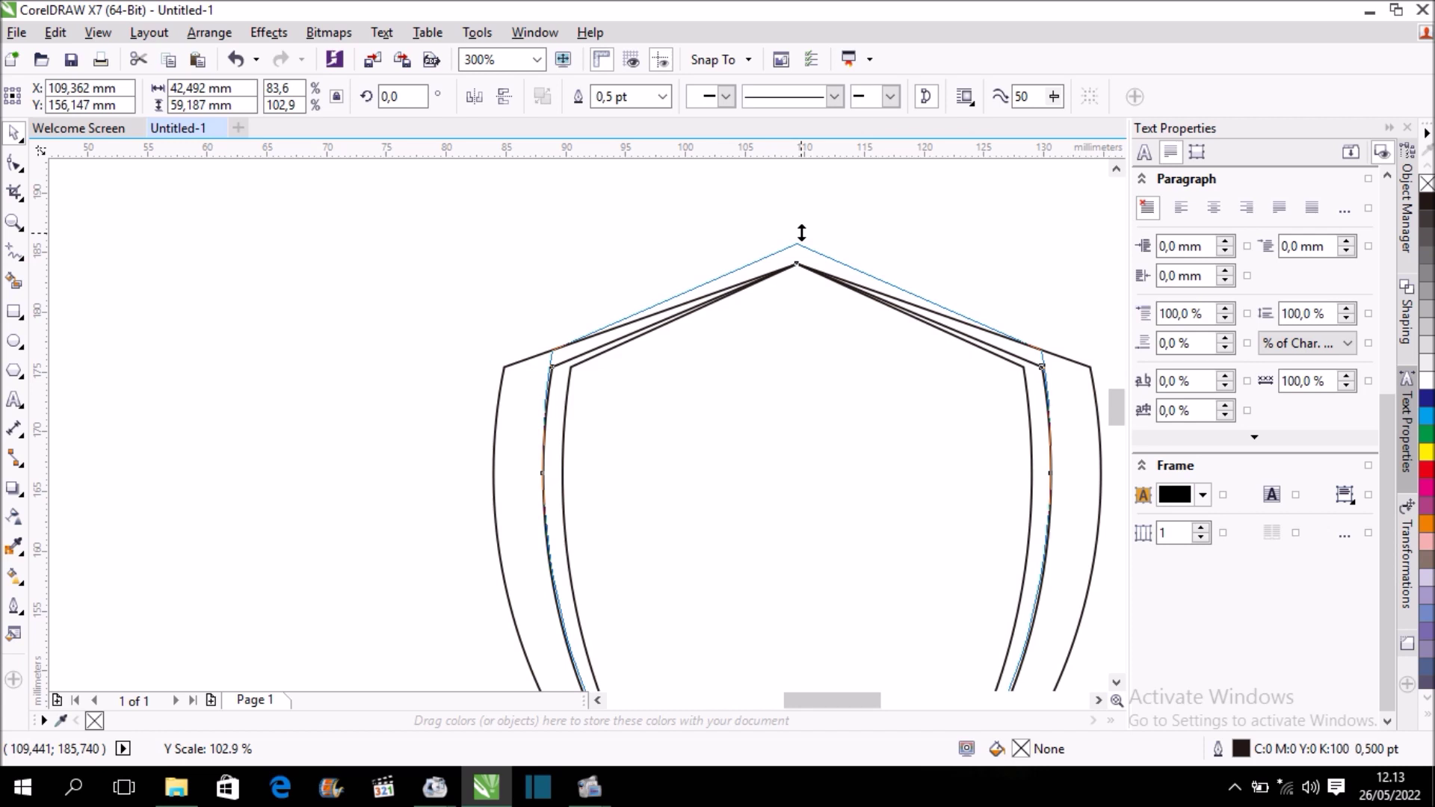
left_click_drag(801, 233, 800, 231)
scroll(533, 367, "up", 2)
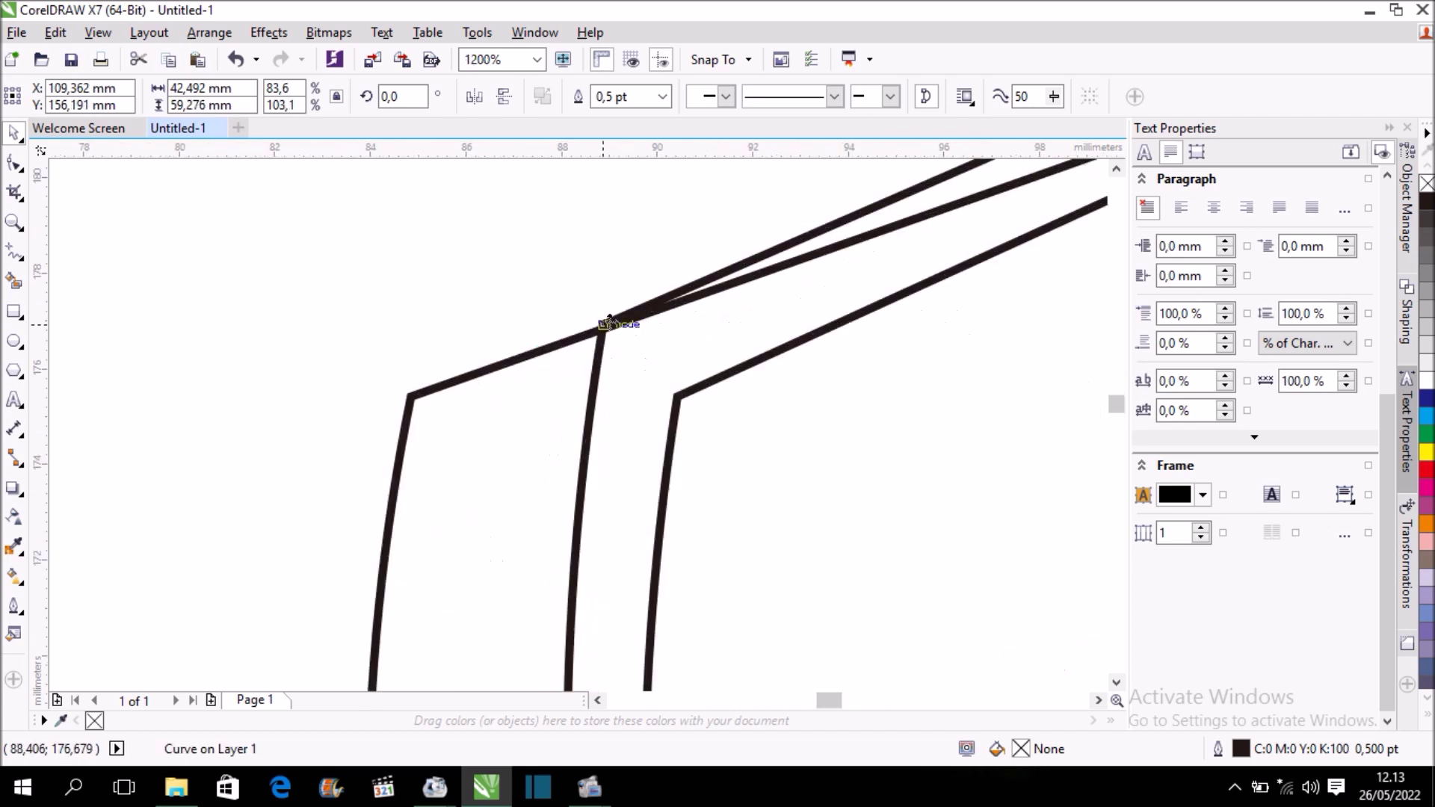
scroll(531, 333, "down", 2)
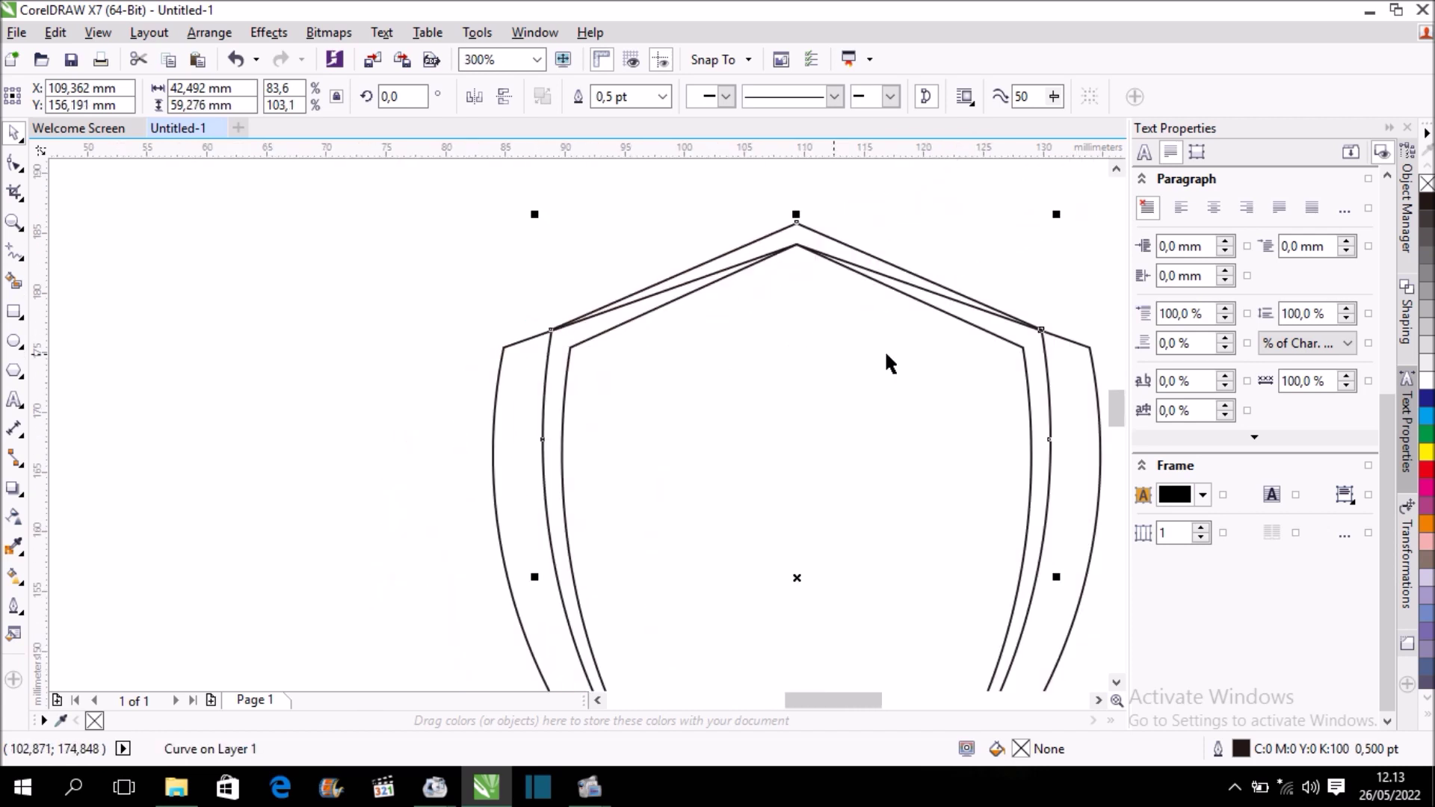
scroll(1048, 334, "up", 1)
scroll(1048, 333, "up", 1)
scroll(946, 325, "down", 1)
scroll(942, 327, "down", 1)
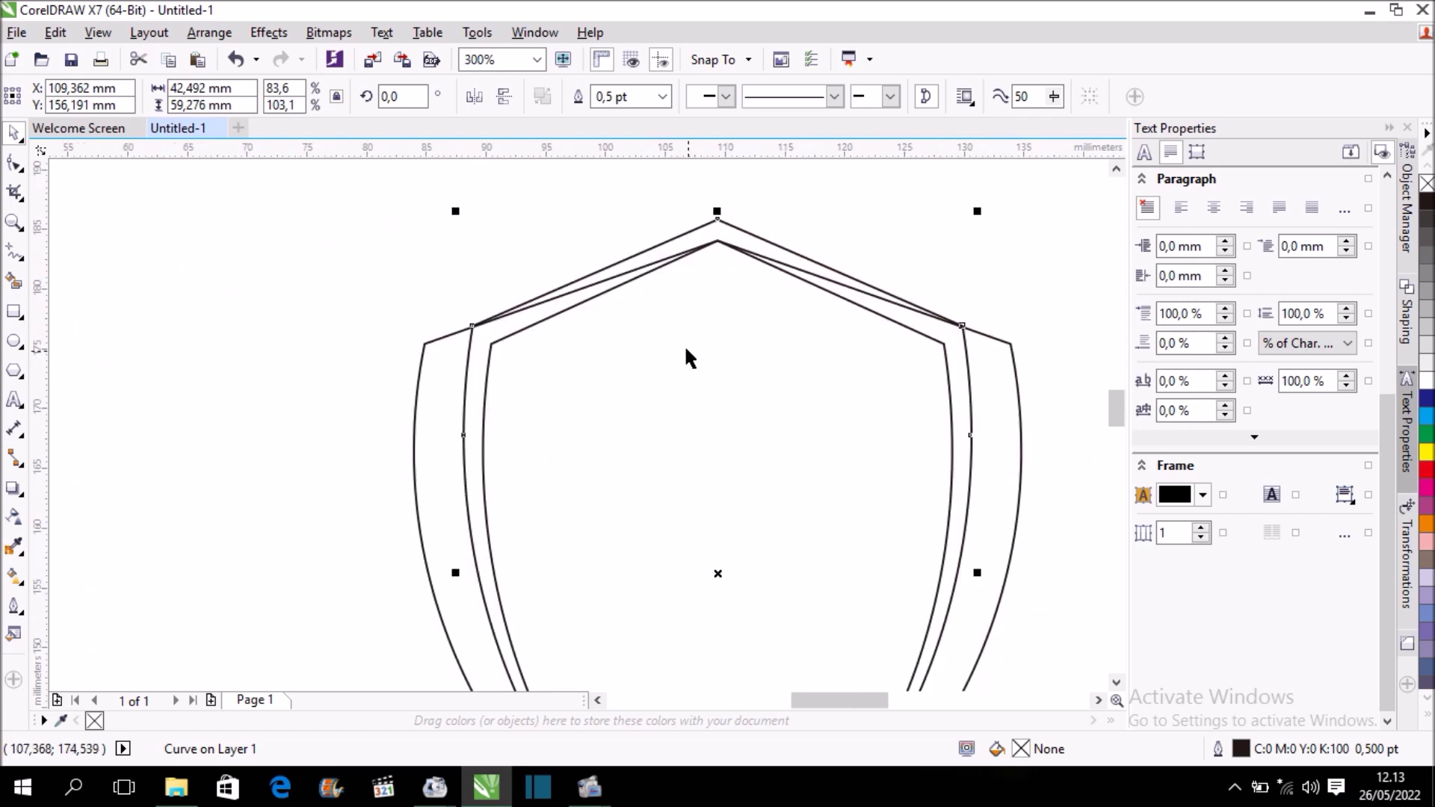
- Stretch the innermost shield outline upward to about 104.6% height, then deselect
left_click(709, 347)
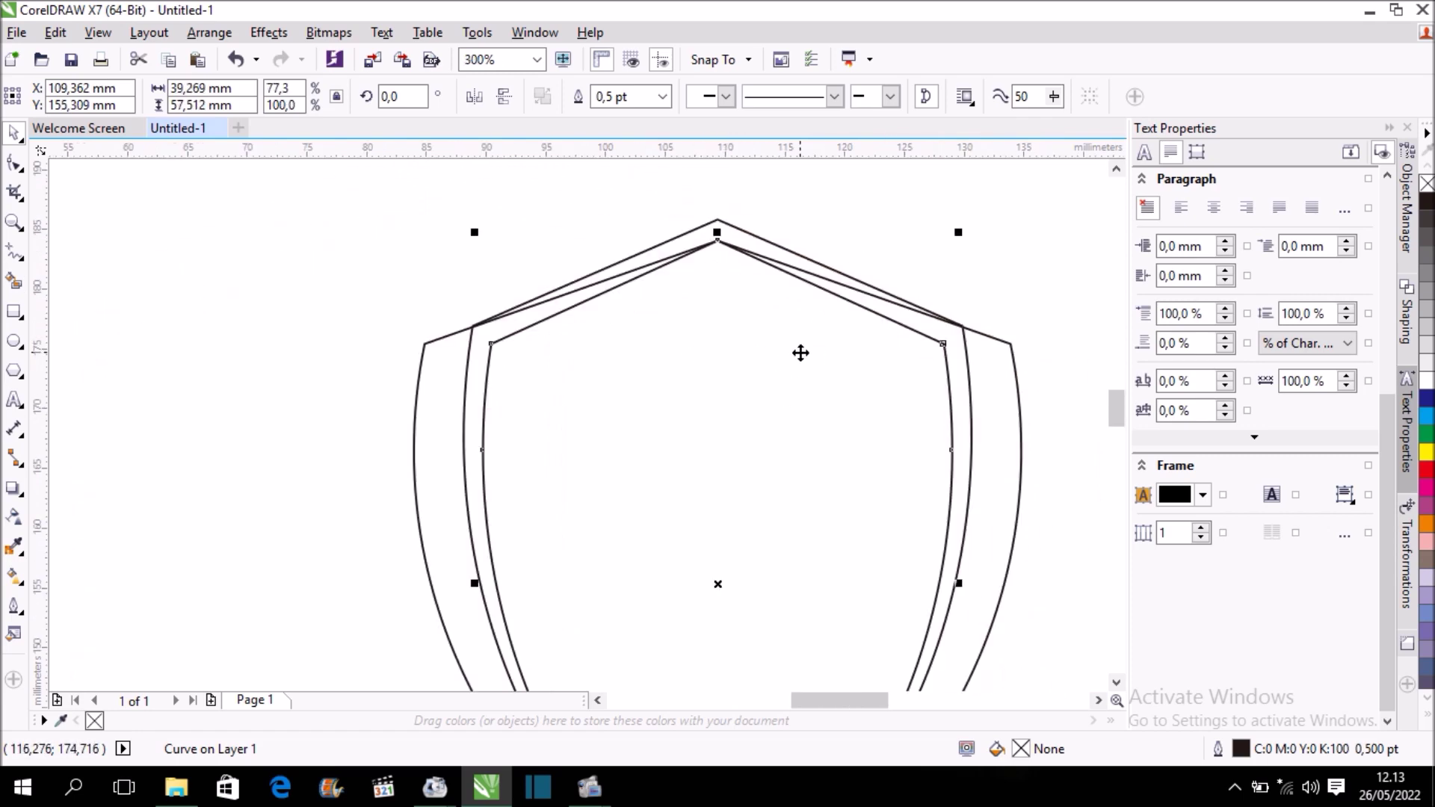
left_click_drag(717, 233, 720, 202)
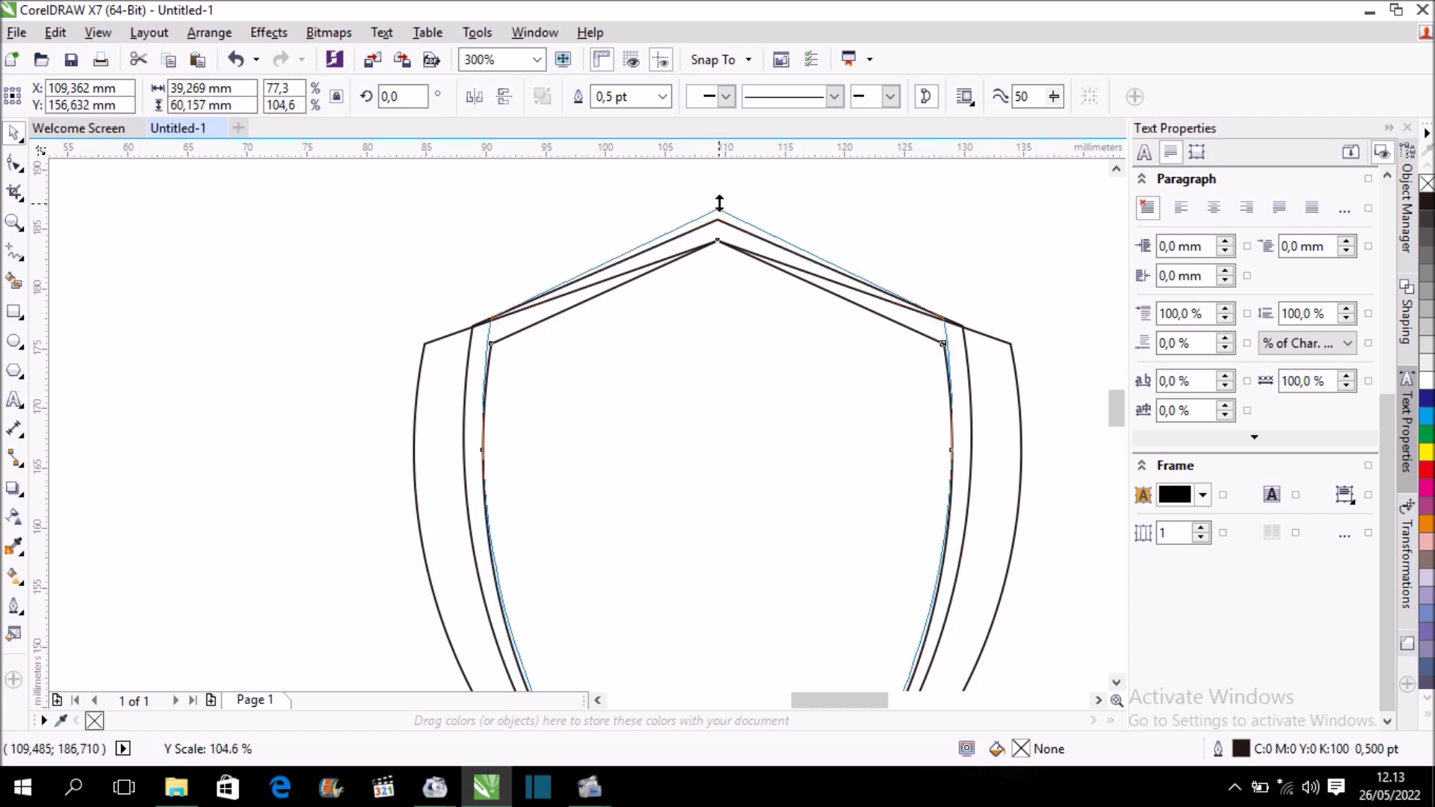
left_click_drag(719, 202, 718, 203)
scroll(498, 314, "up", 1)
scroll(498, 314, "up", 1)
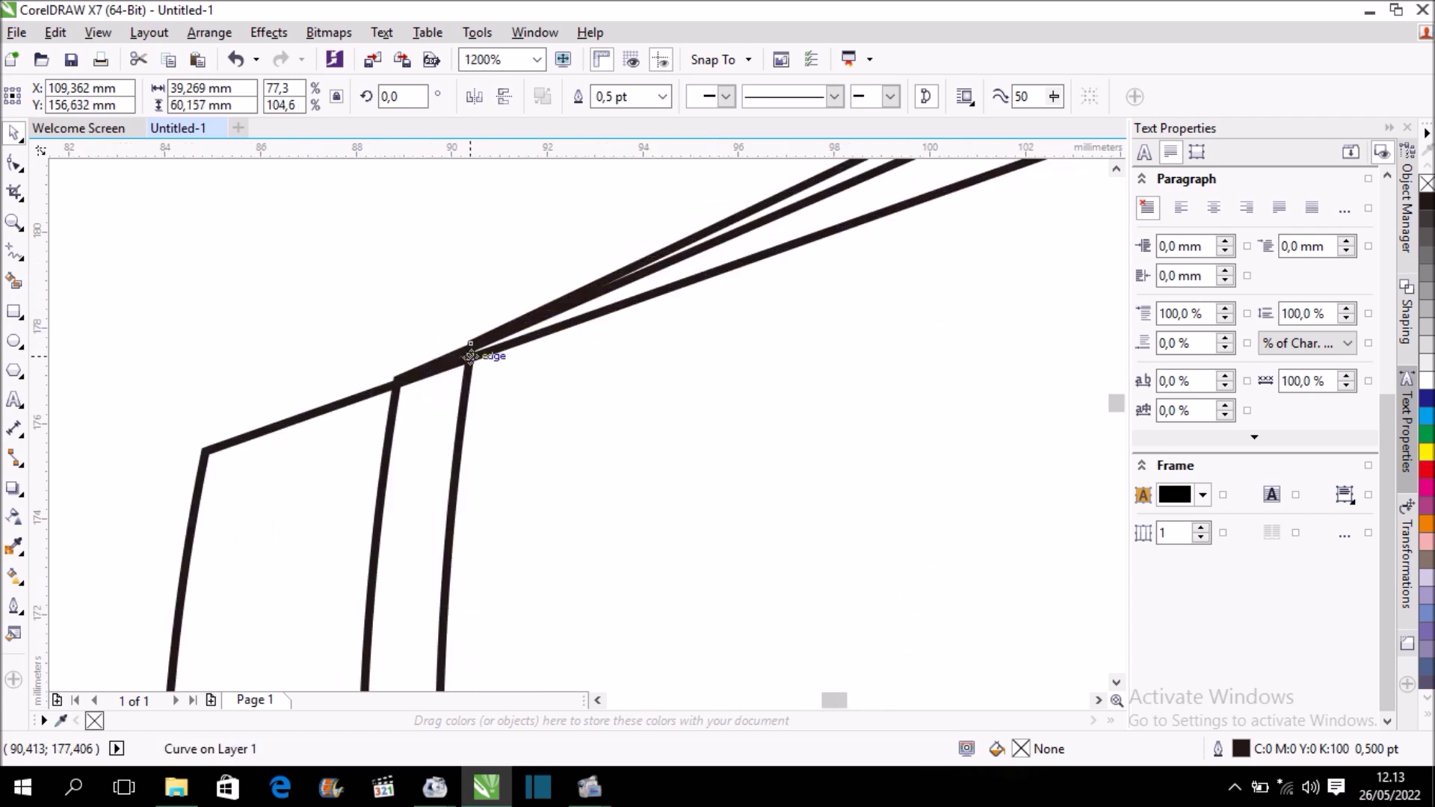
scroll(471, 359, "down", 1)
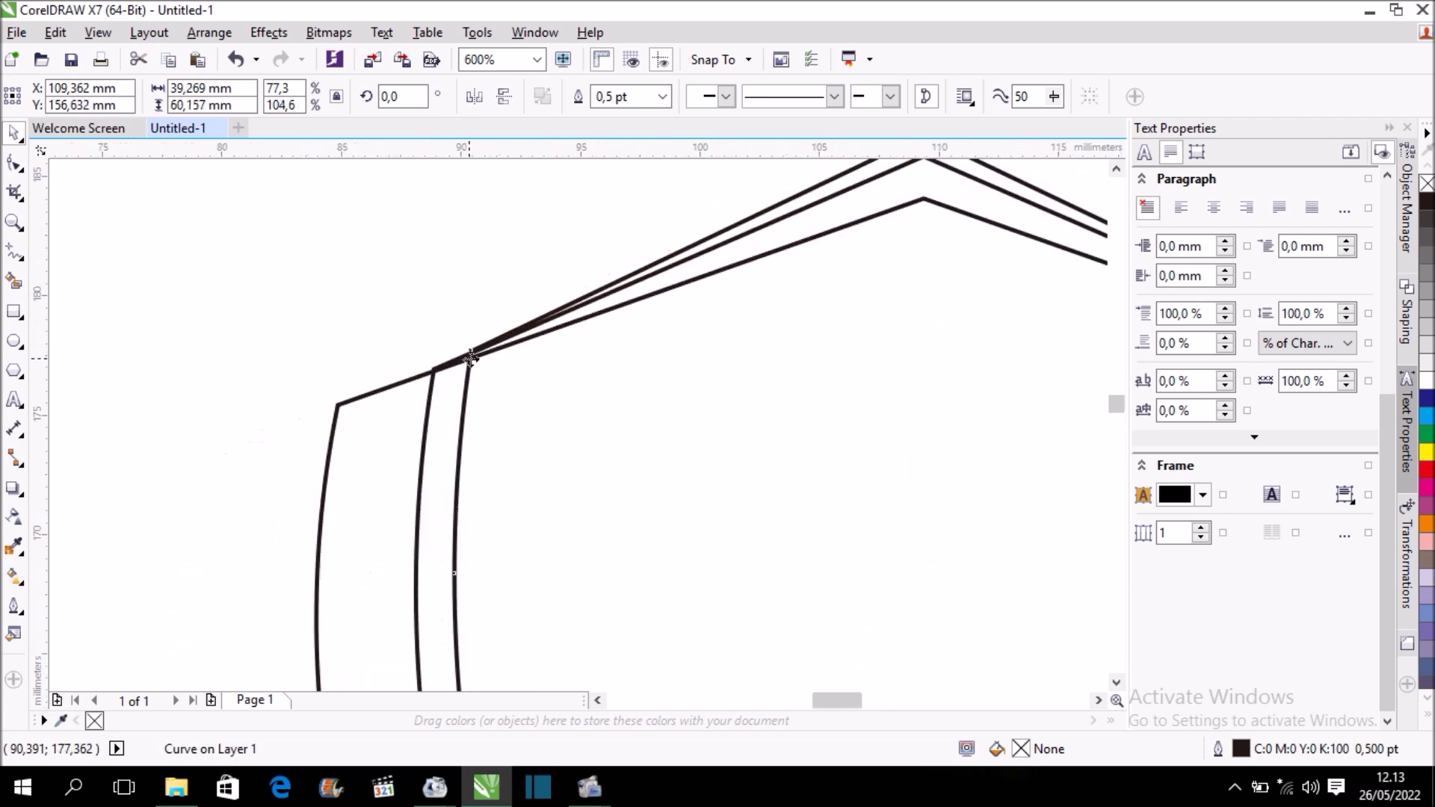
scroll(470, 359, "down", 1)
scroll(471, 359, "down", 1)
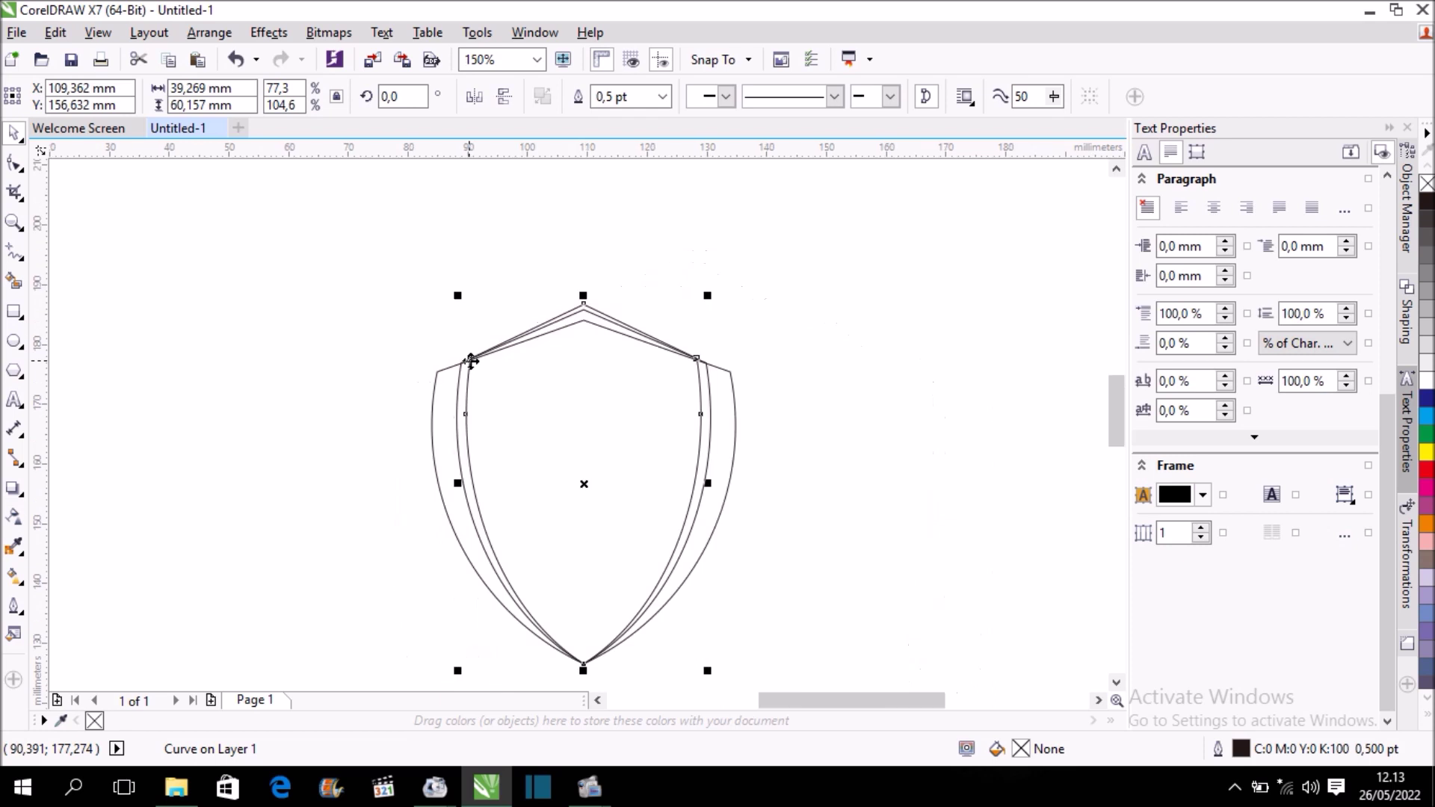
left_click(783, 402)
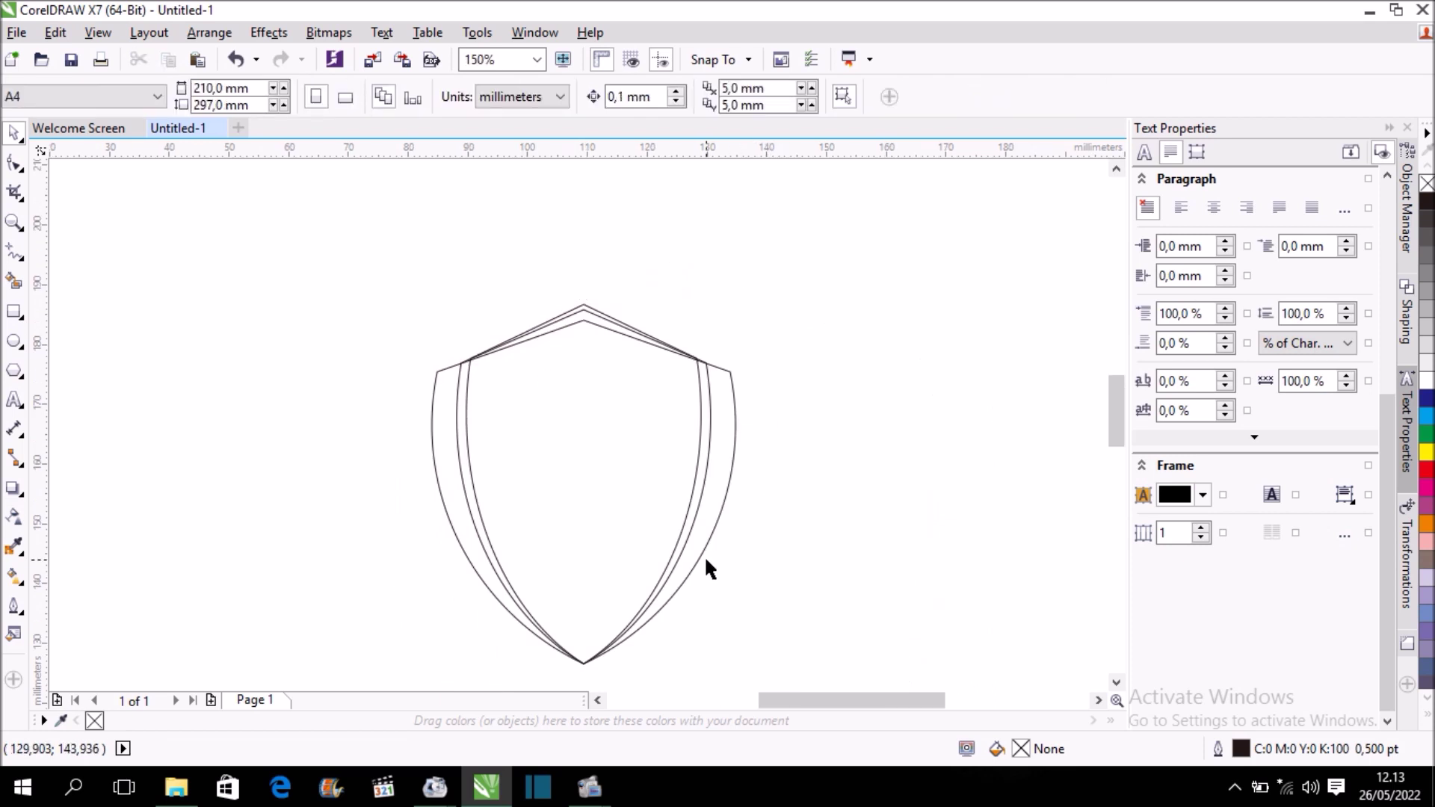
left_click(14, 281)
- Smart-fill the regions between the shield outlines and make the inner shield area white
scroll(478, 437, "up", 2)
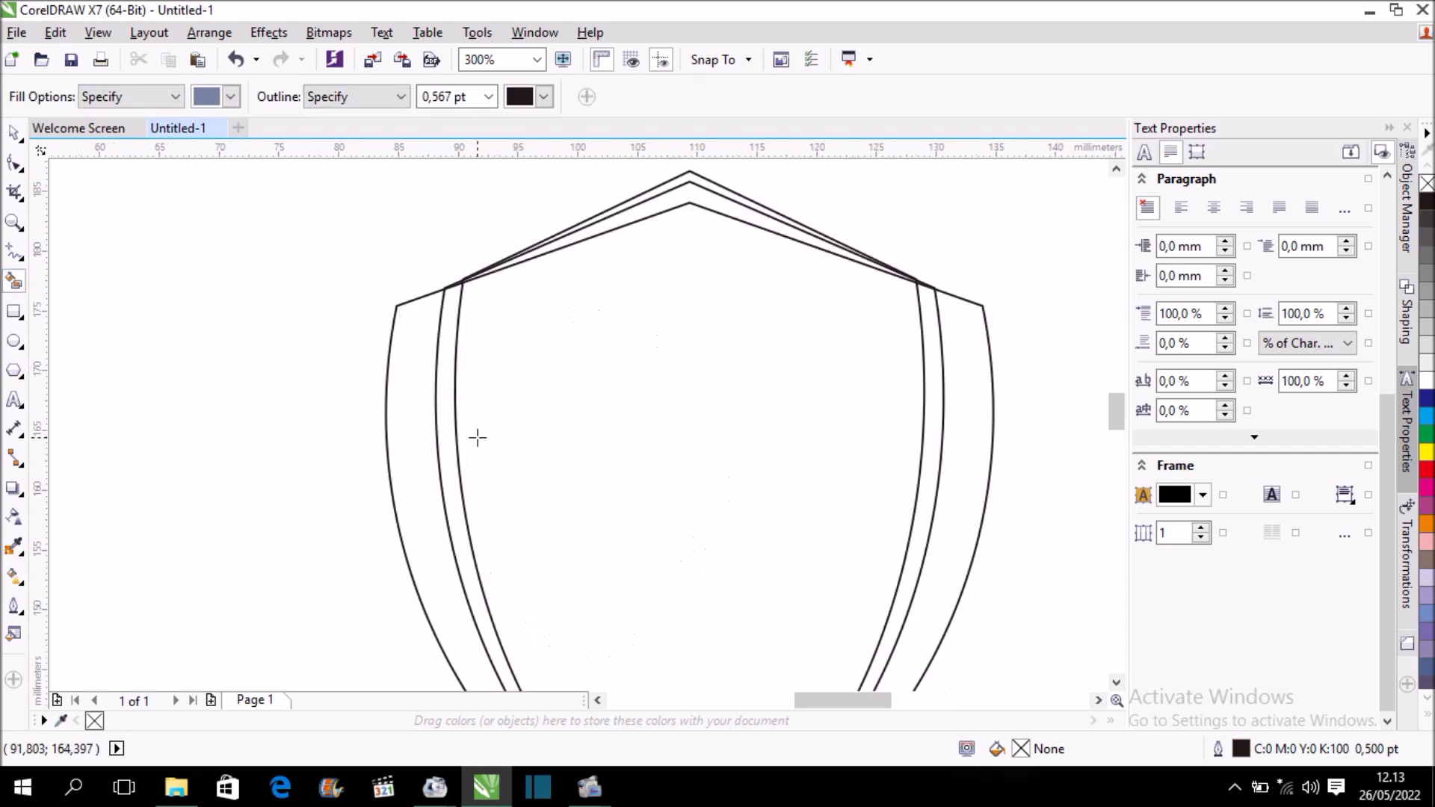
left_click(443, 385)
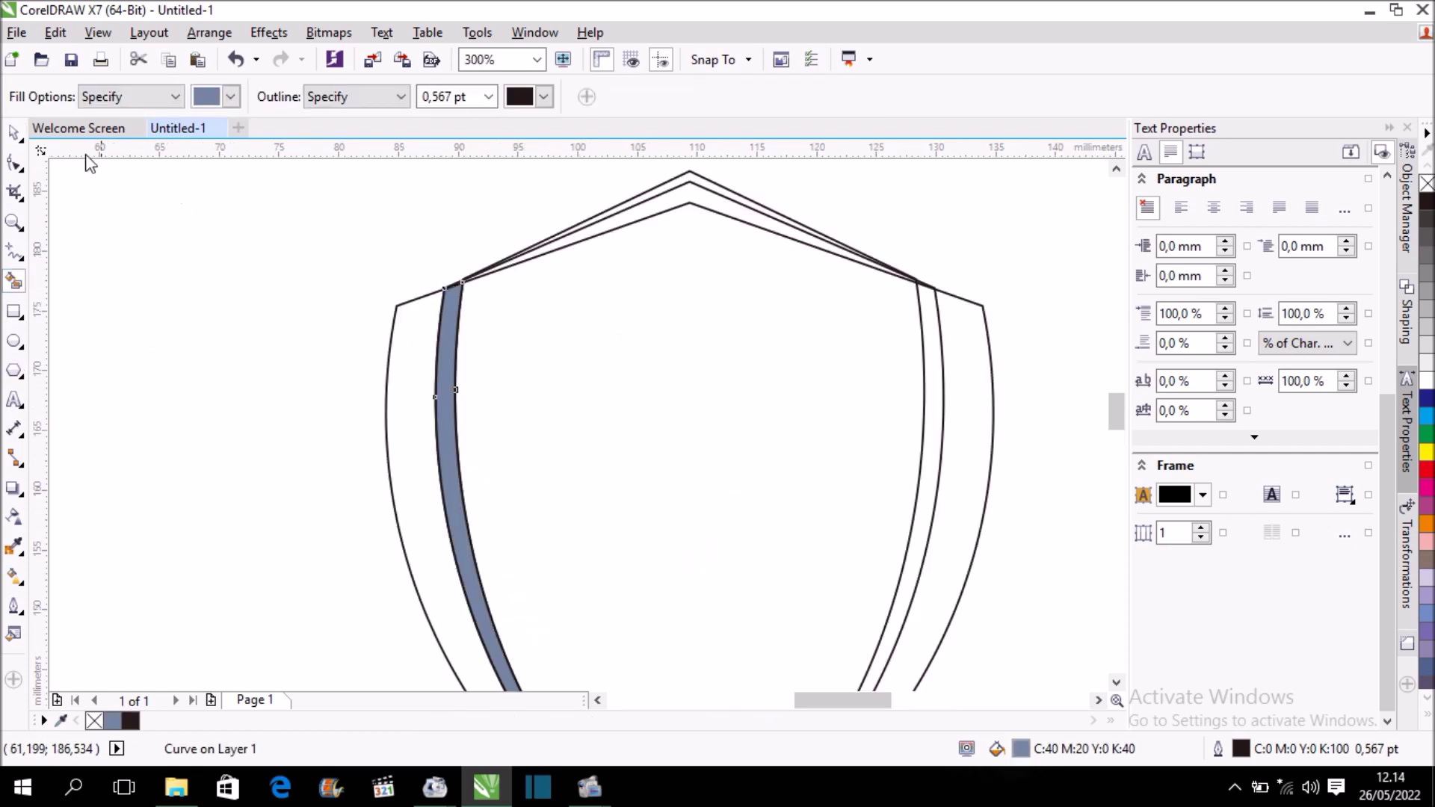
left_click(15, 131)
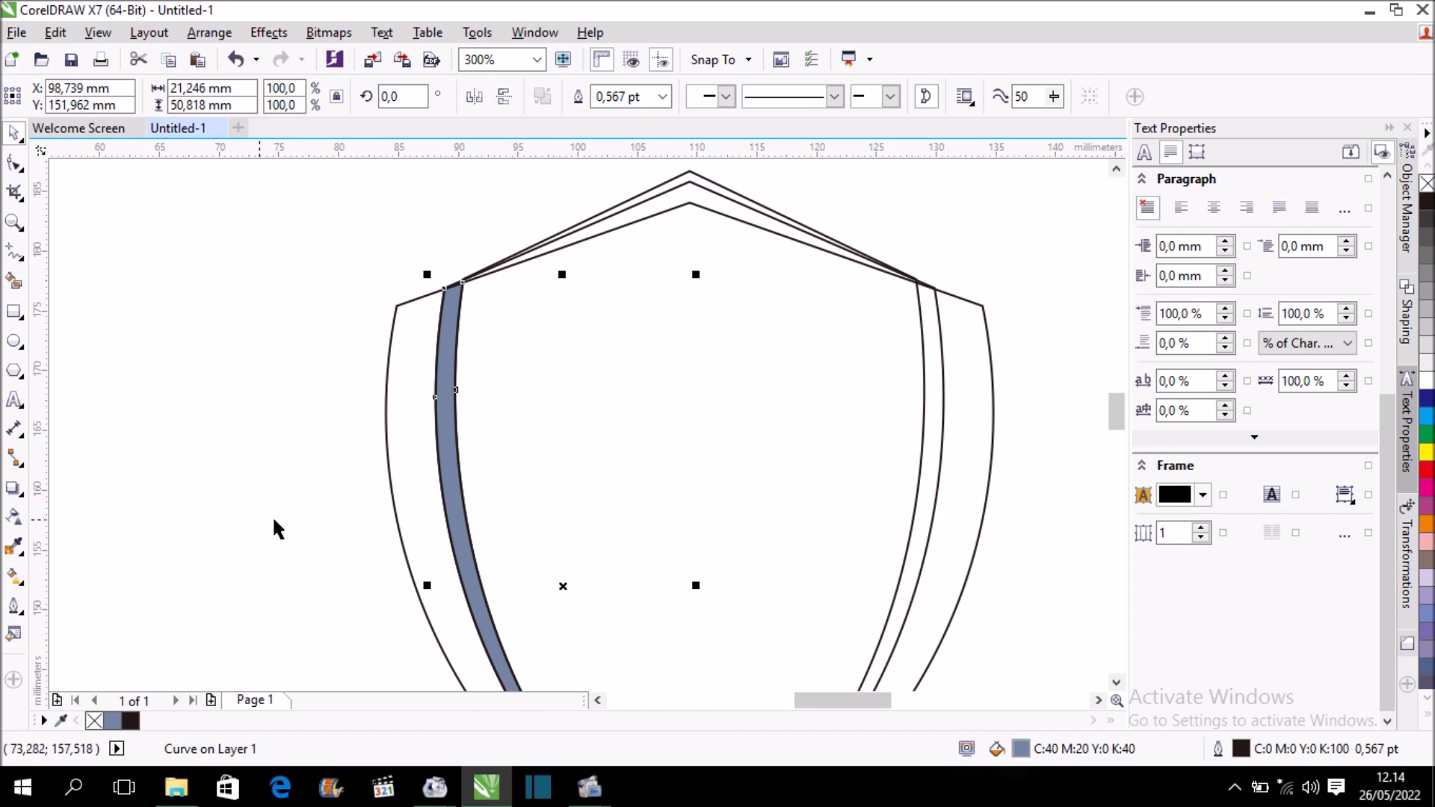
left_click(1426, 378)
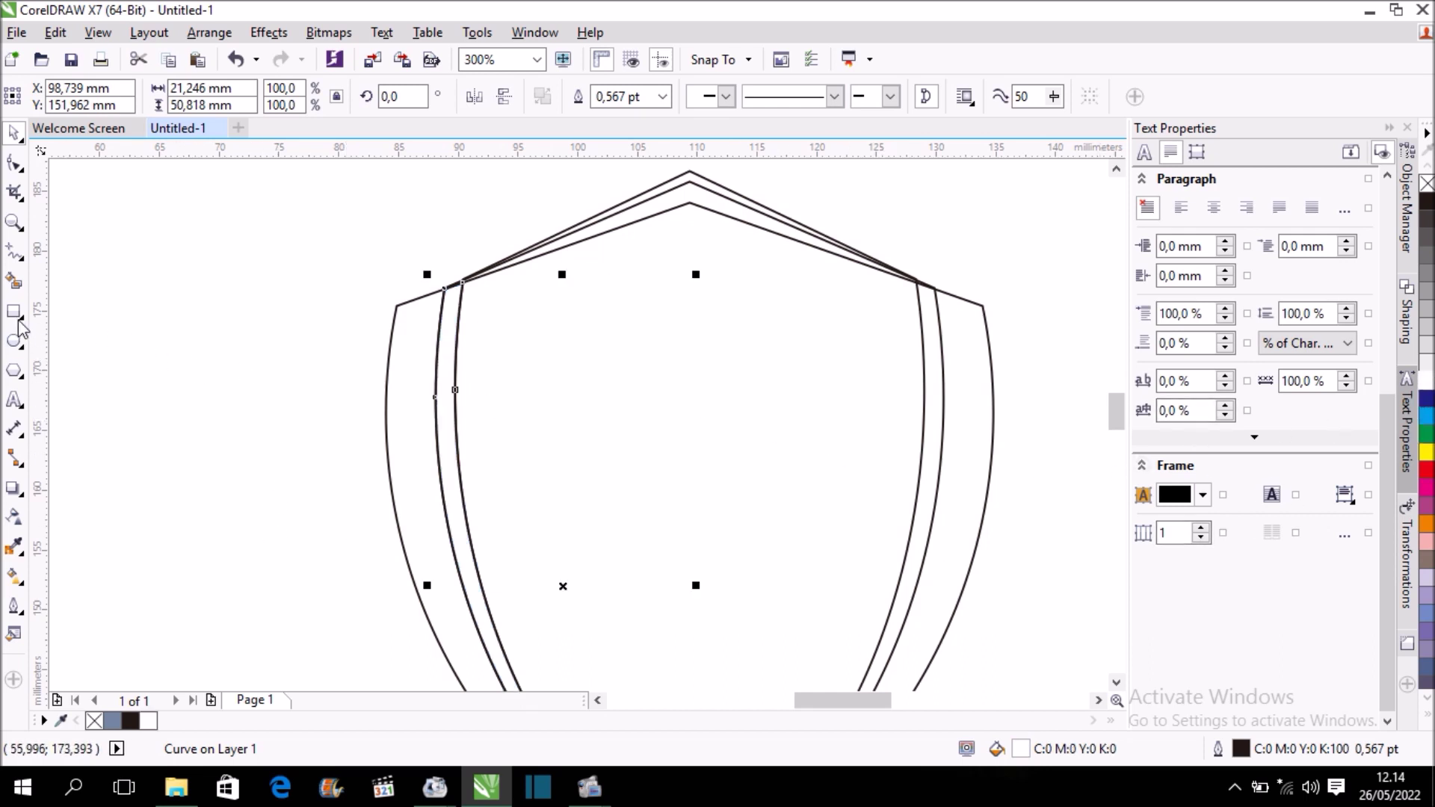
left_click(15, 282)
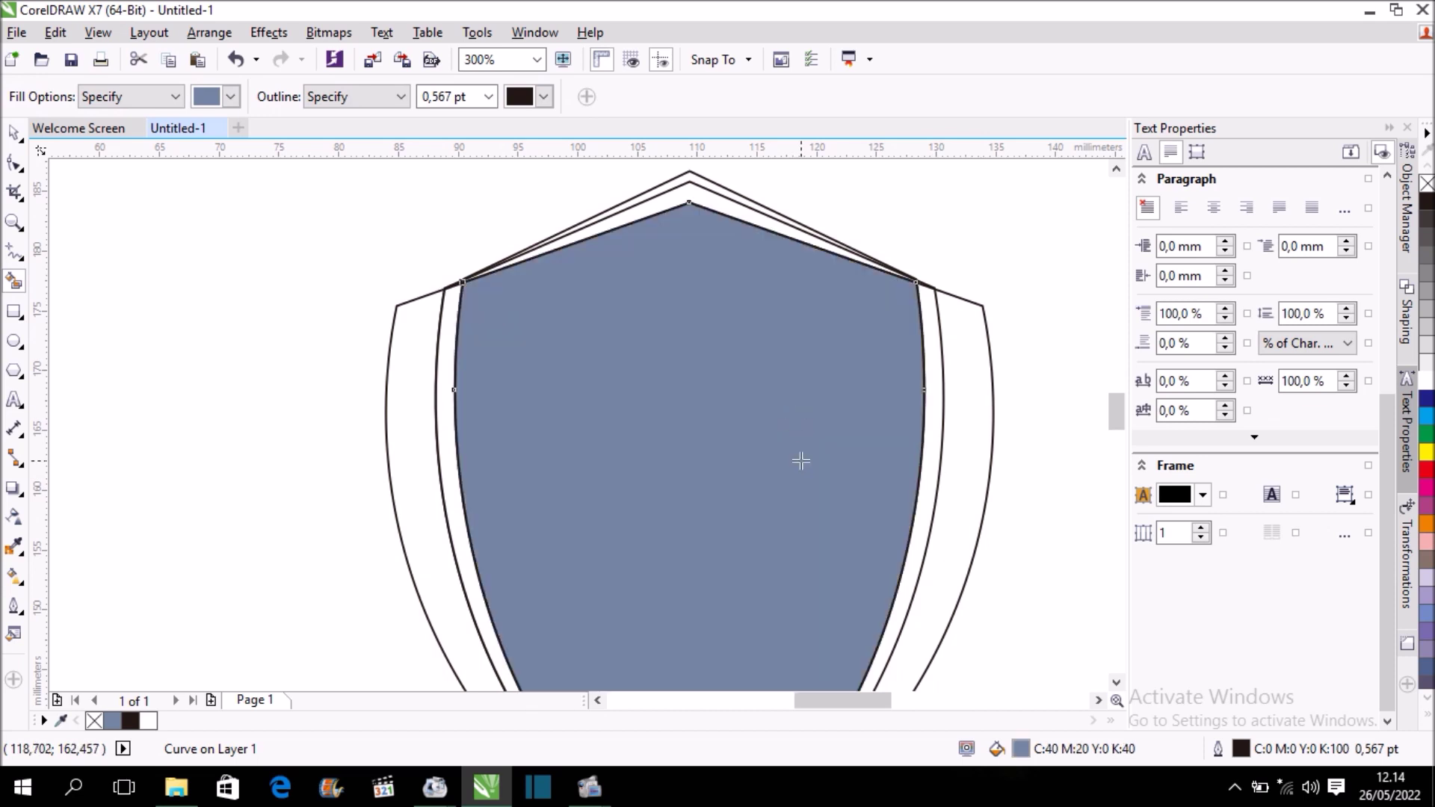
left_click(15, 134)
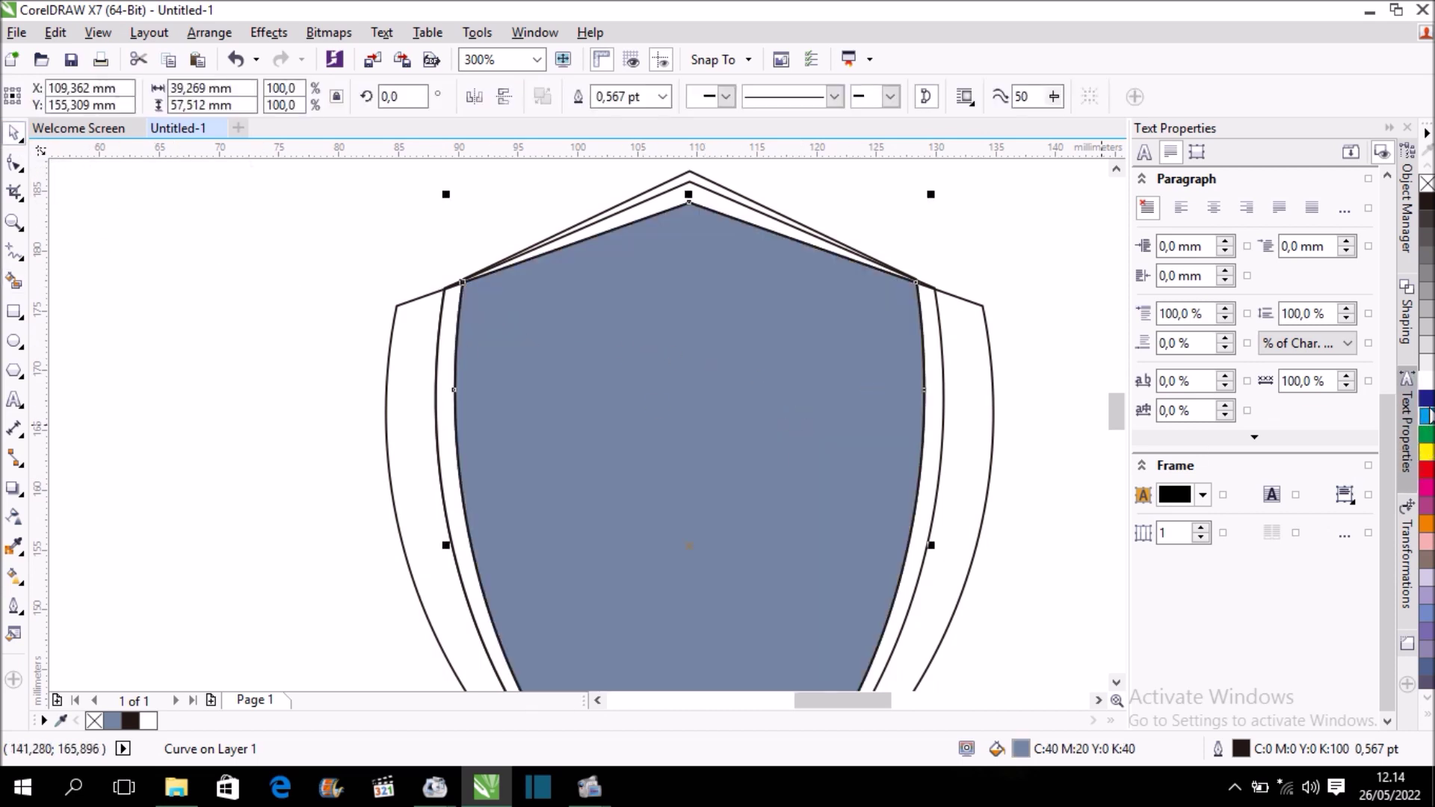
left_click(1429, 386)
left_click(239, 304)
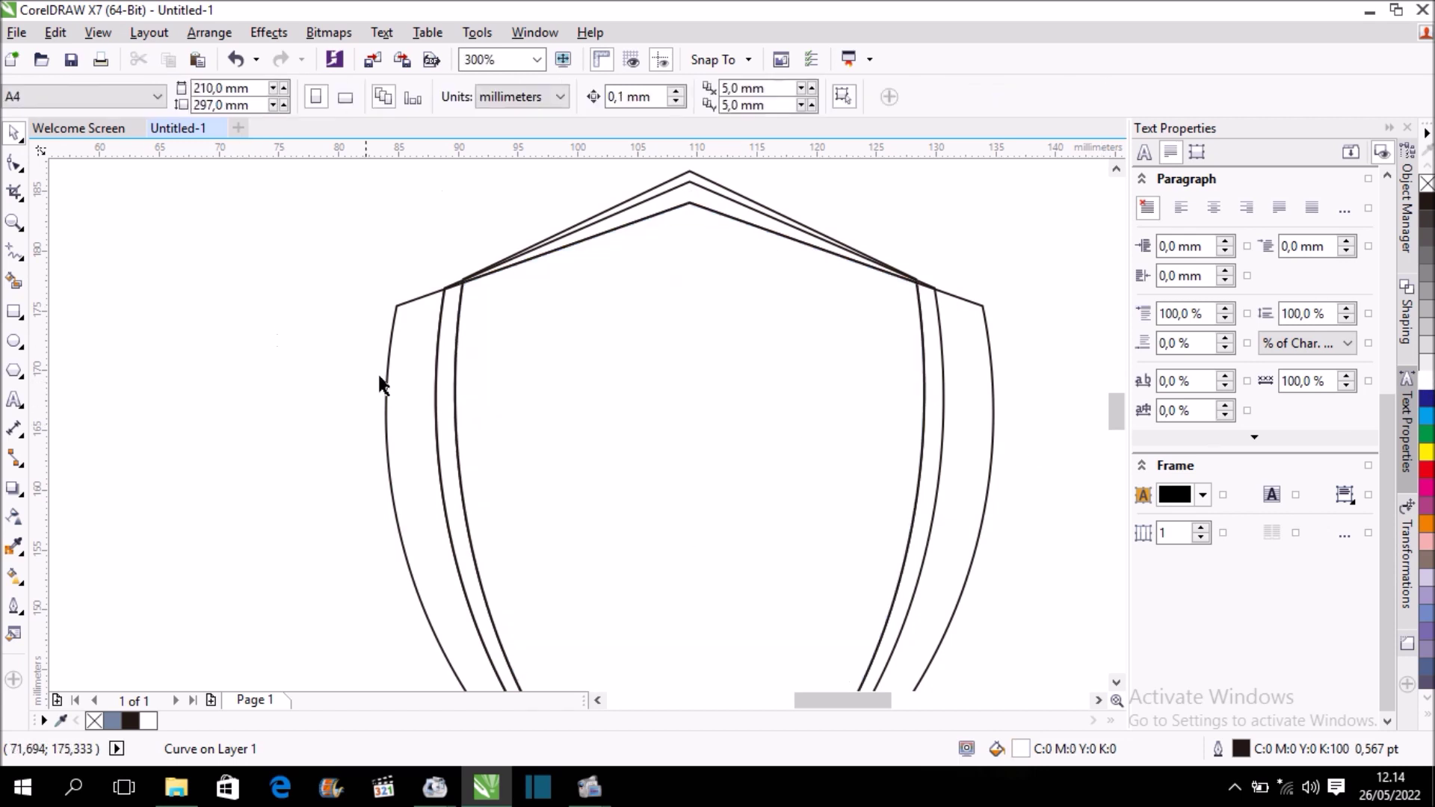
- Fill the left and right inner bands with red
left_click(451, 333)
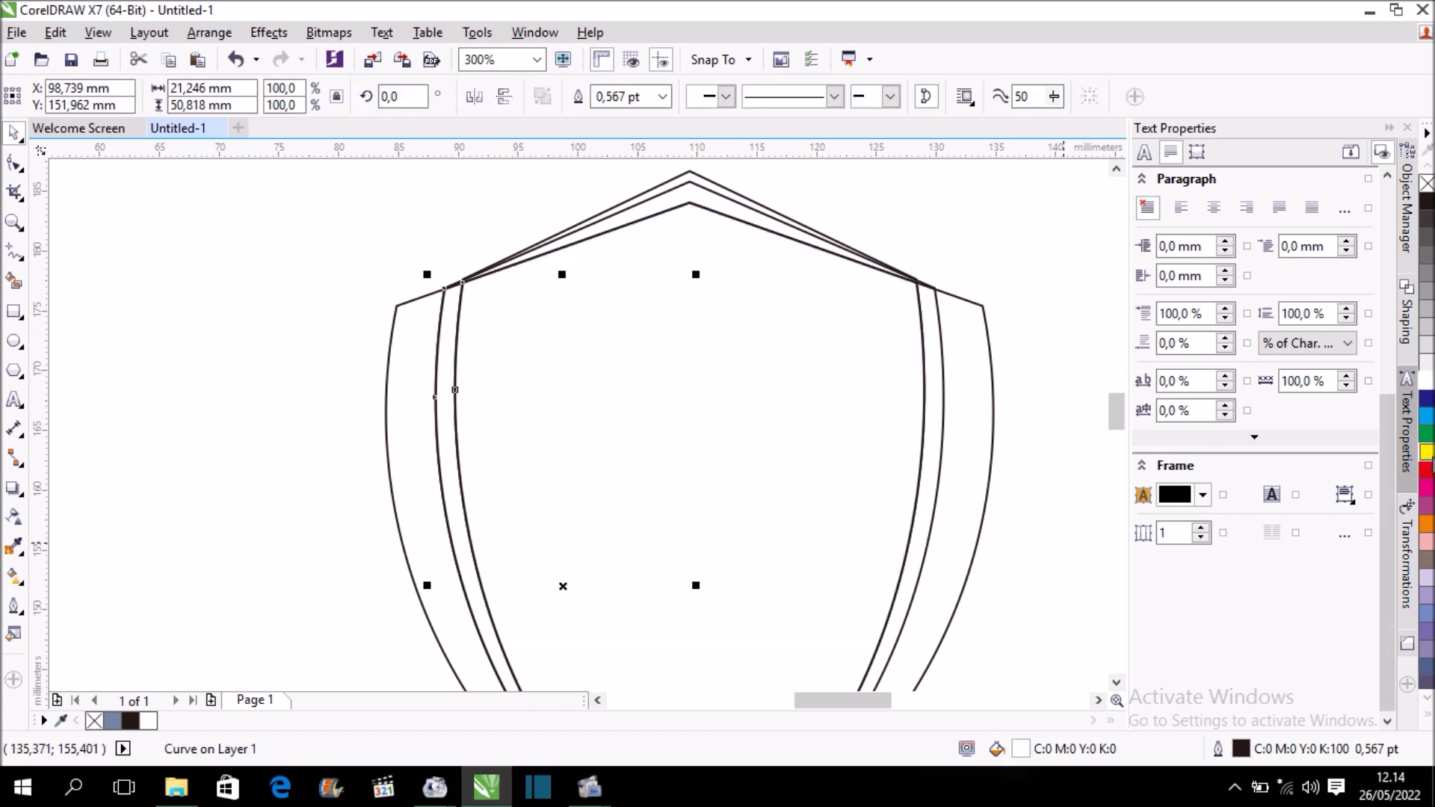
left_click(1428, 471)
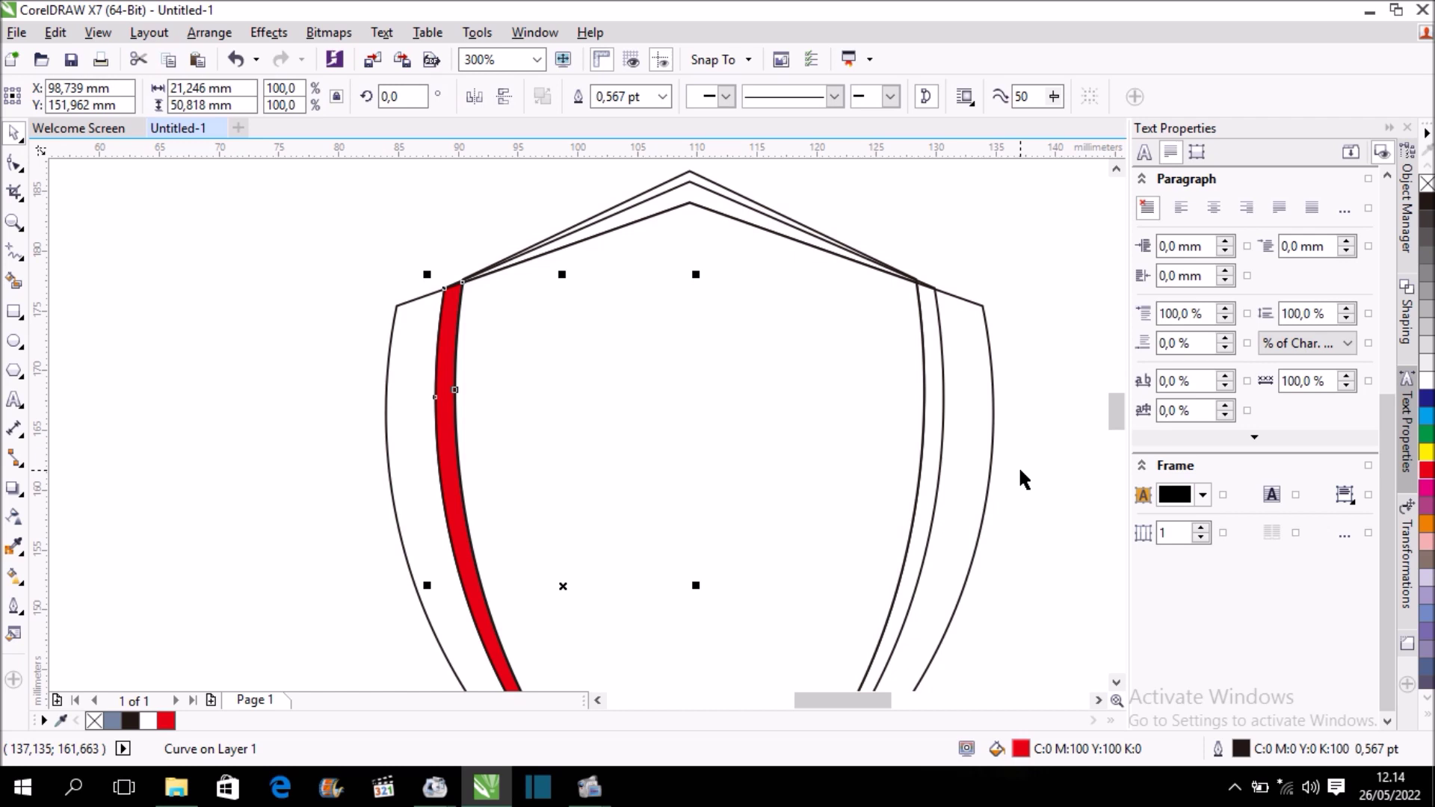
scroll(689, 416, "down", 1)
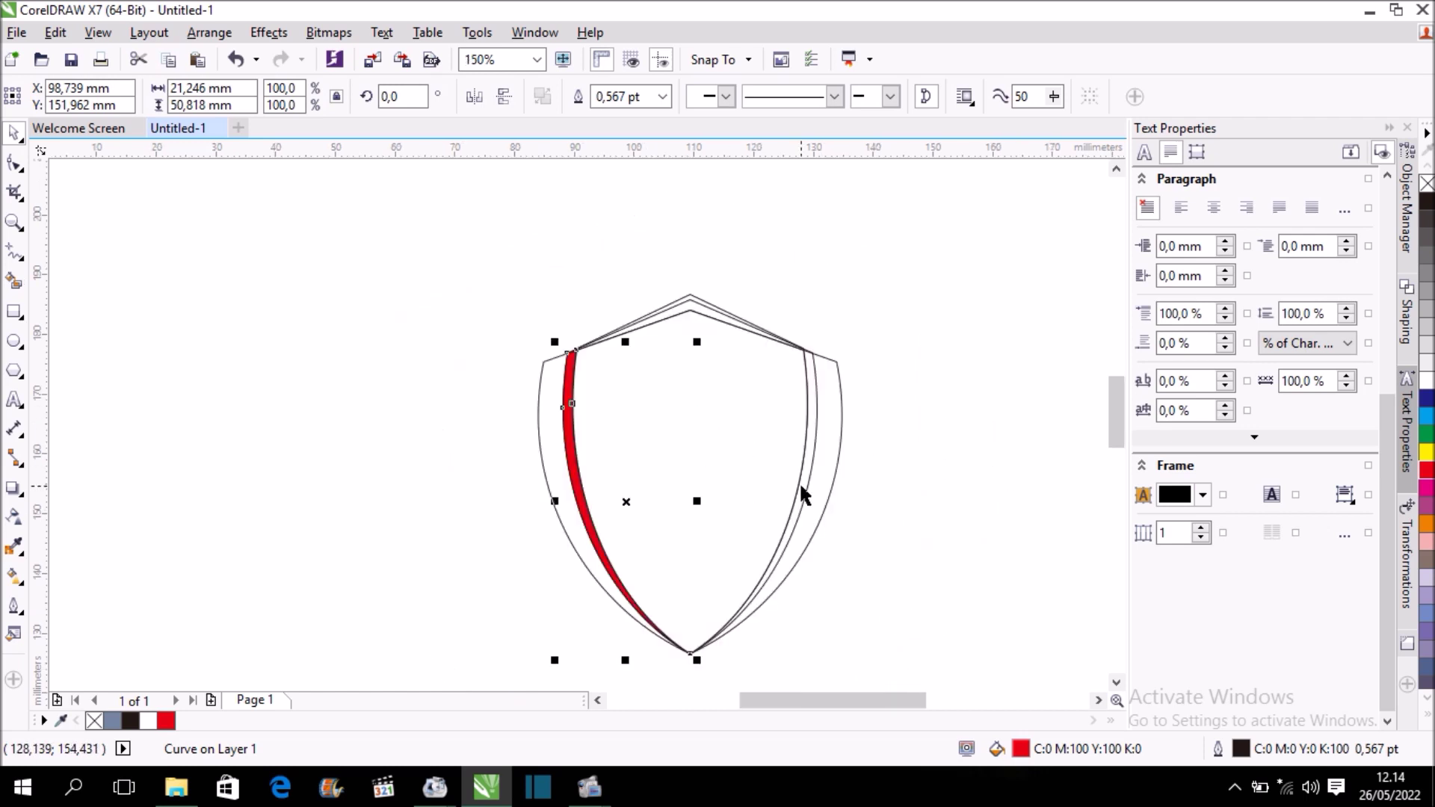
scroll(799, 482, "up", 1)
left_click(14, 282)
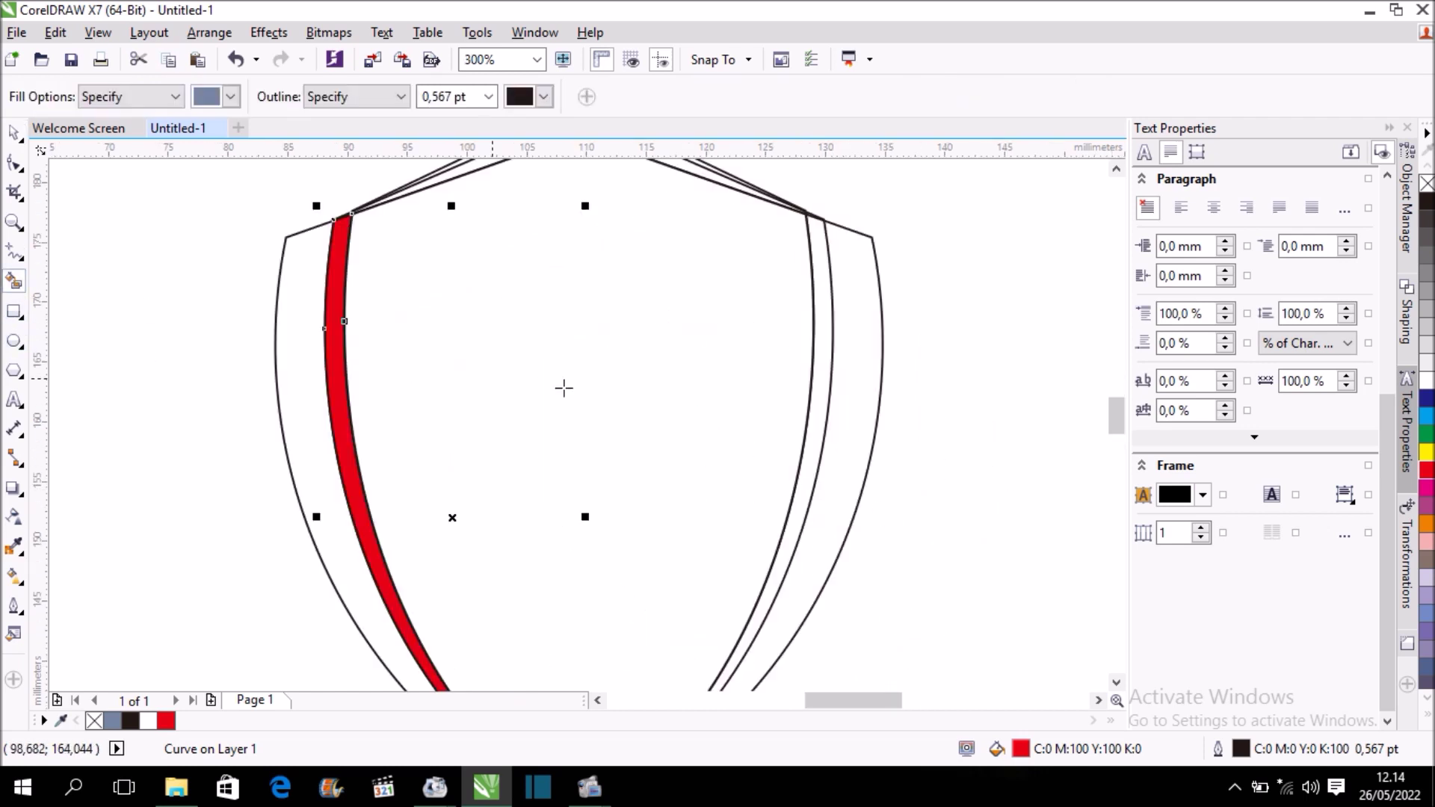
left_click(822, 321)
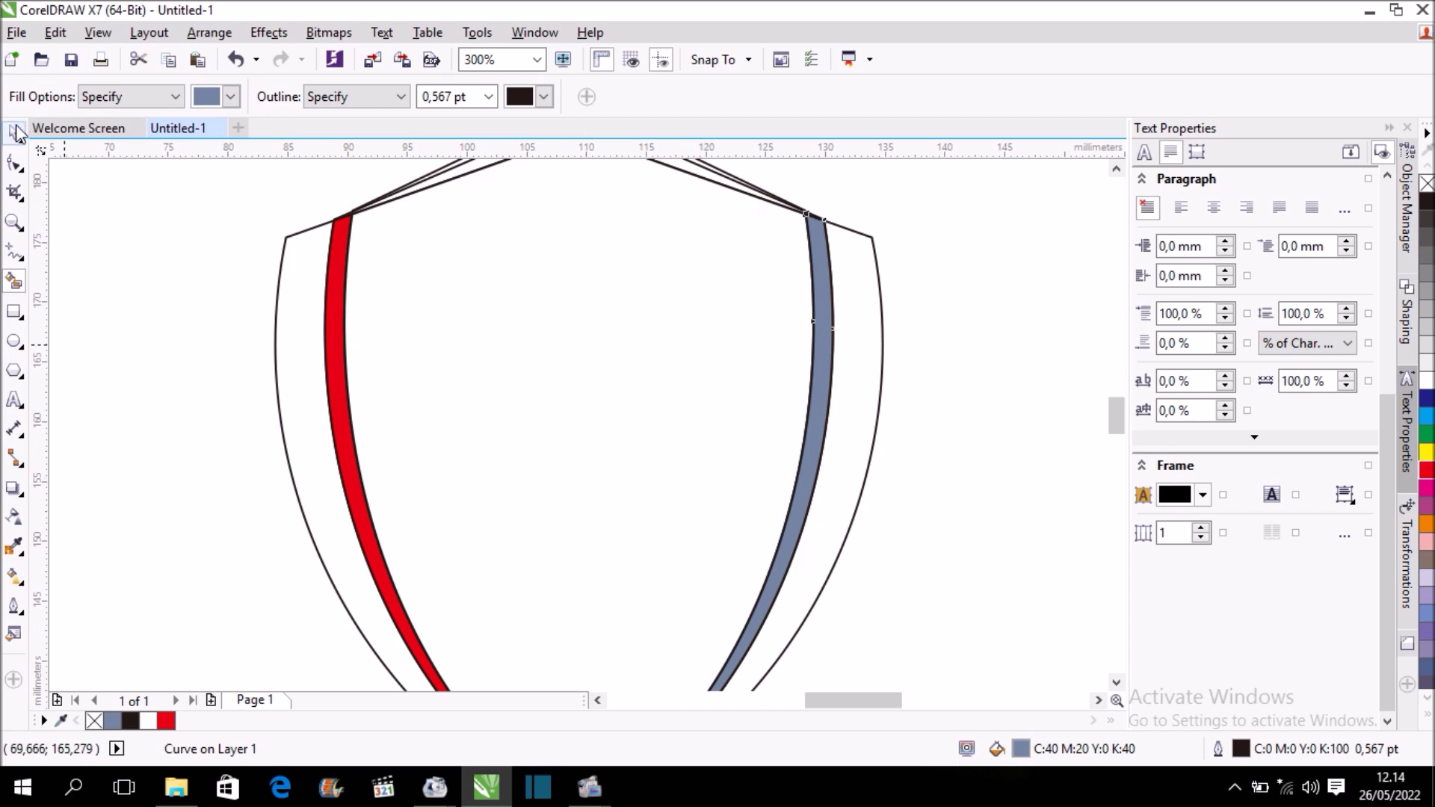
left_click(14, 132)
left_click(174, 722)
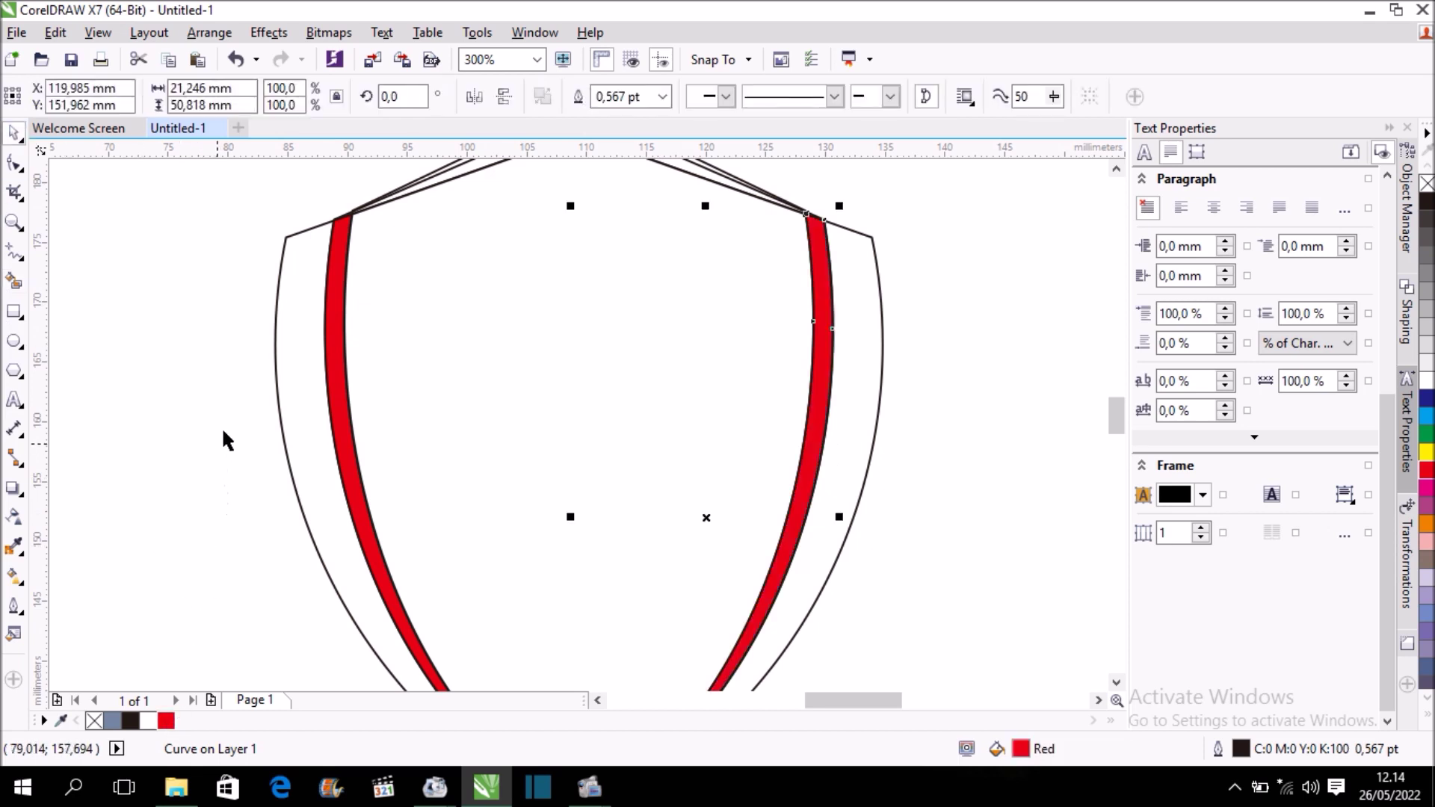
scroll(366, 373, "down", 1)
left_click(690, 353)
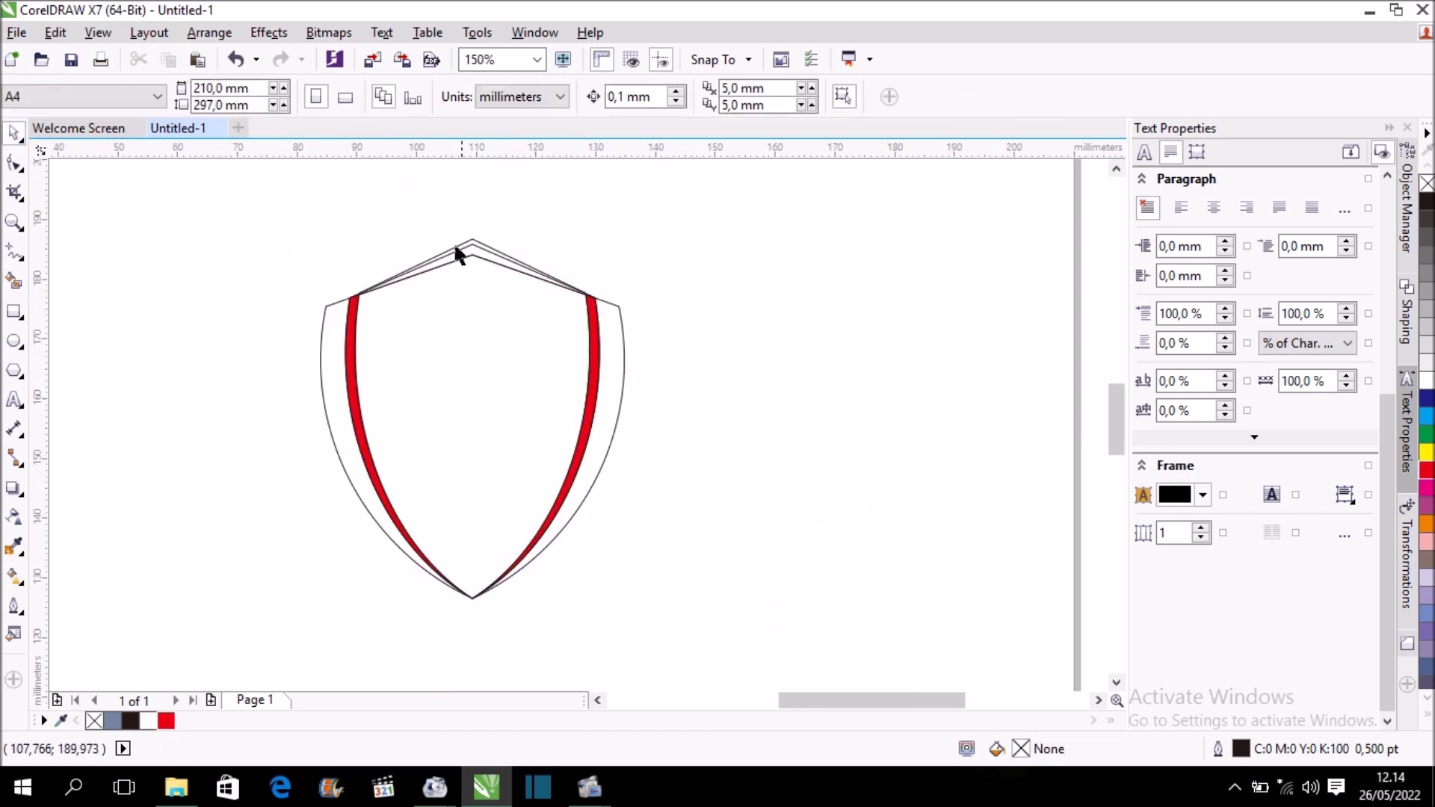
- Delete the extra middle top outline from the shield
scroll(508, 224, "up", 1)
scroll(441, 231, "up", 1)
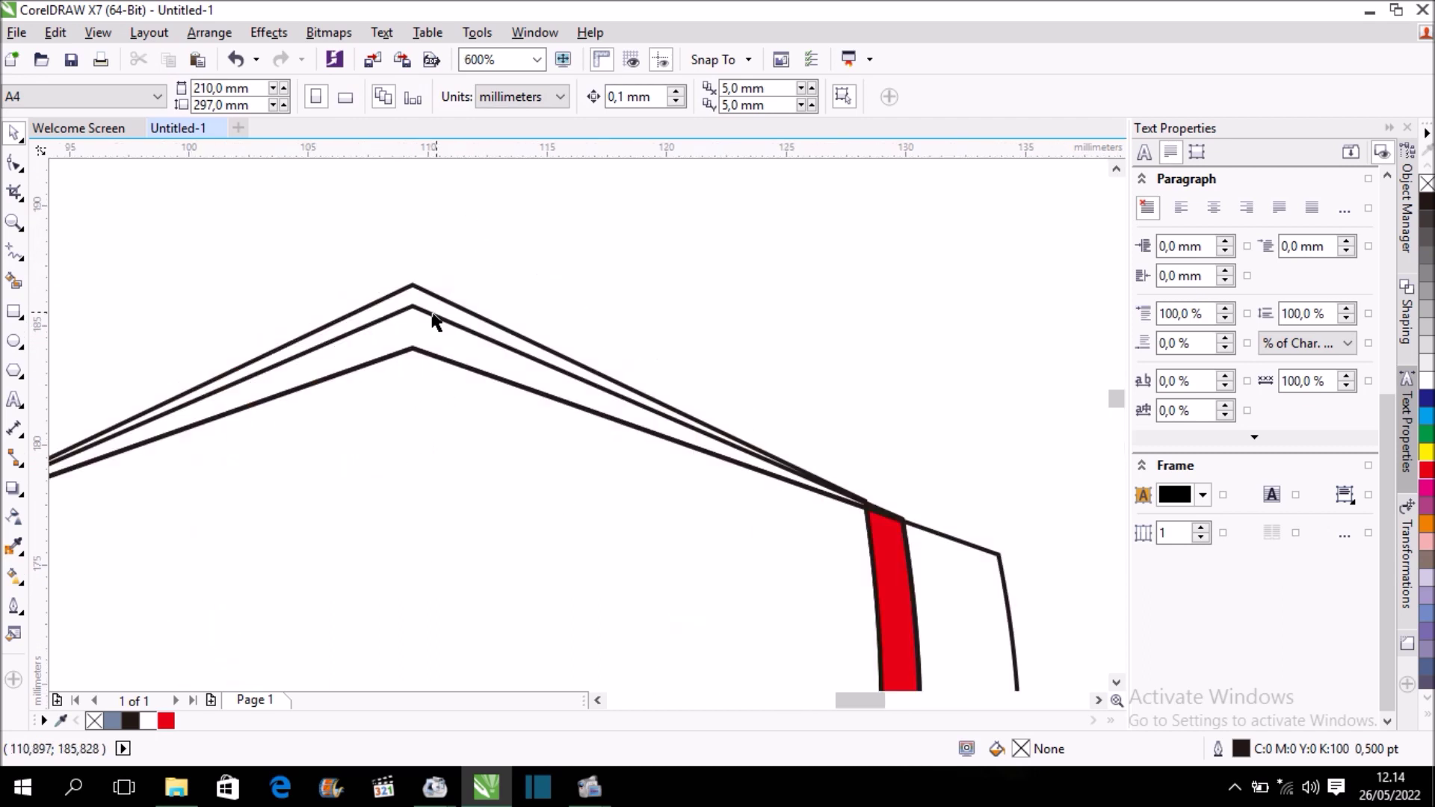
left_click(437, 312)
key("Delete")
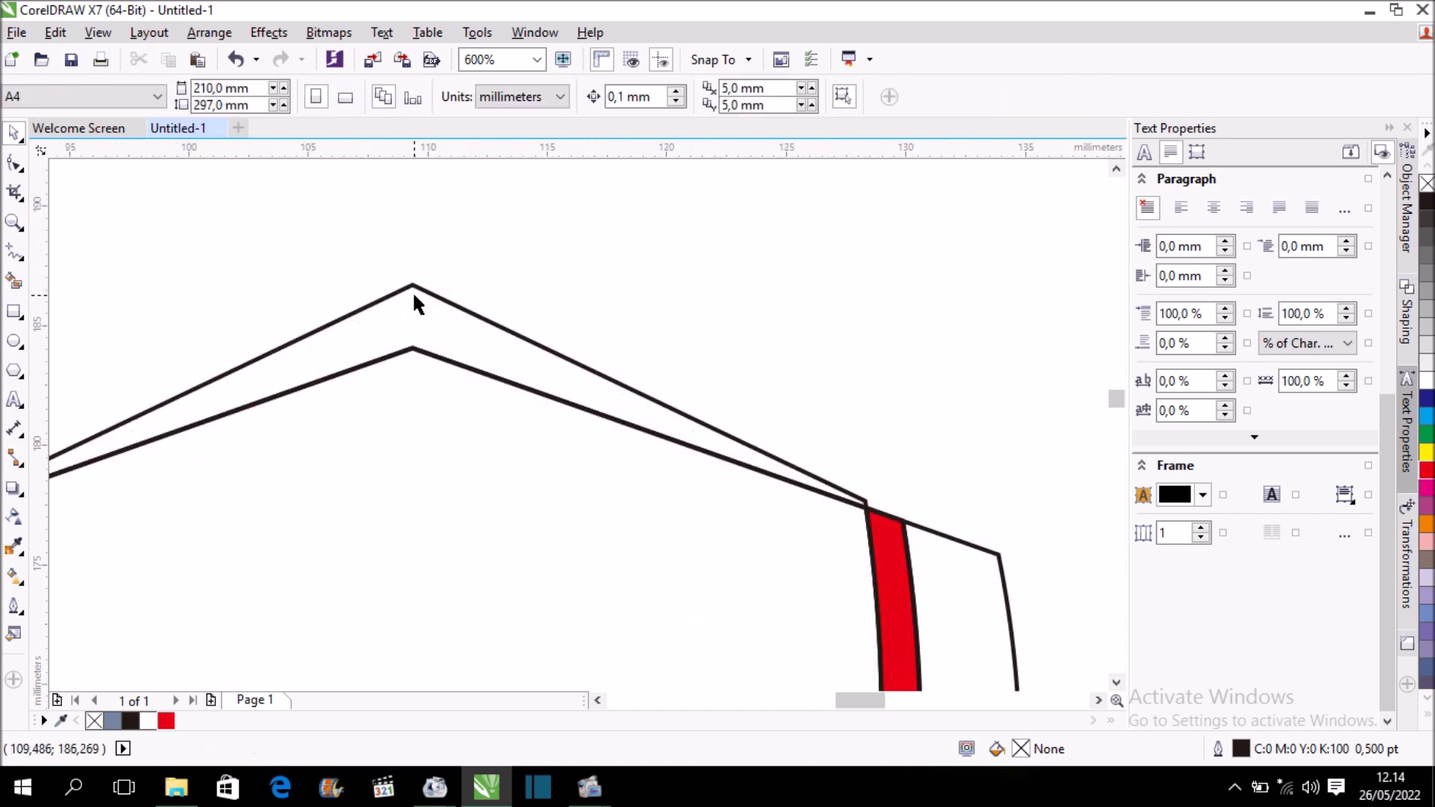
left_click(411, 287)
left_click(675, 281)
scroll(675, 281, "down", 1)
scroll(675, 281, "down", 1)
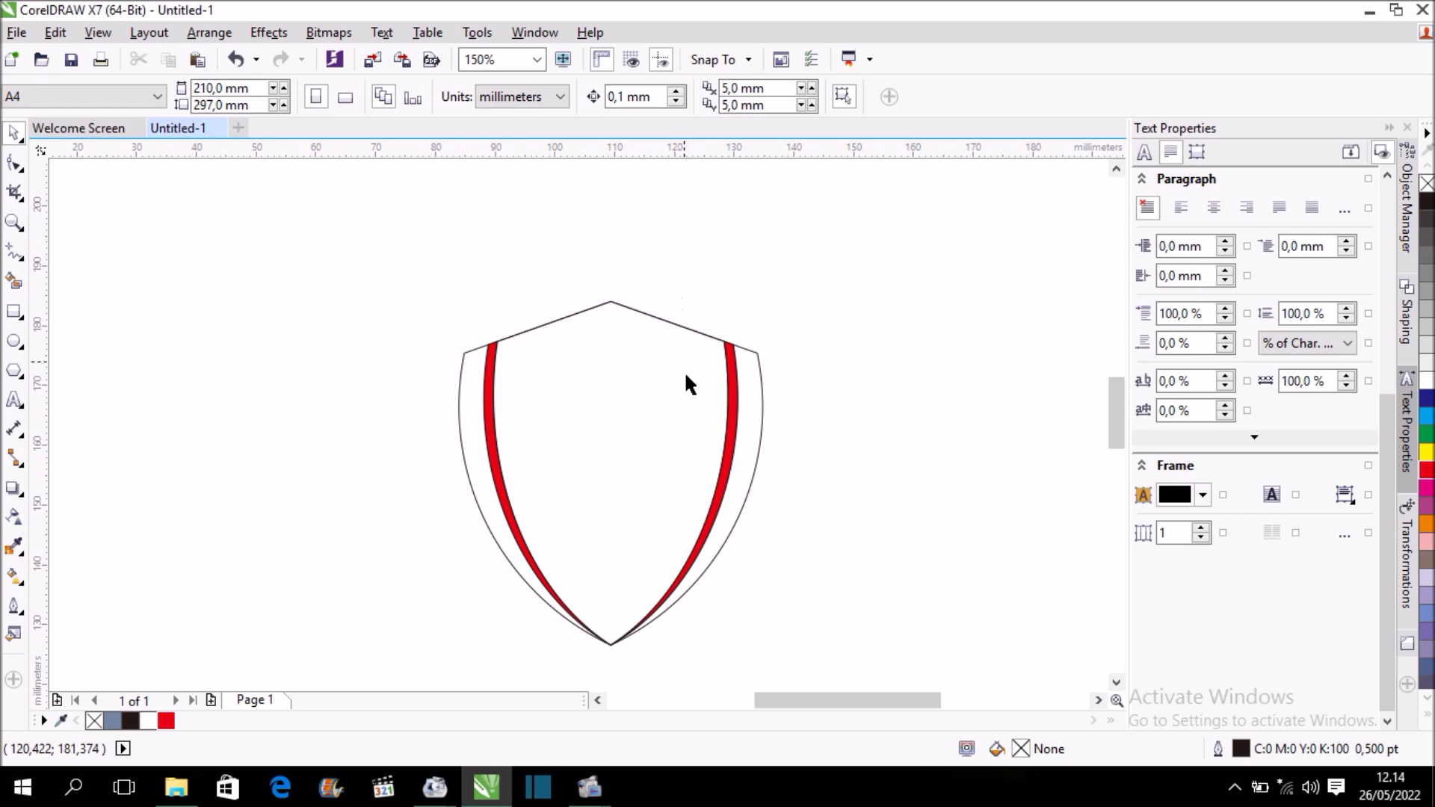
scroll(689, 411, "up", 1)
- Fill the outer shield bands with dark navy uniform fill (C100 M100 Y55 K17)
left_click(817, 408)
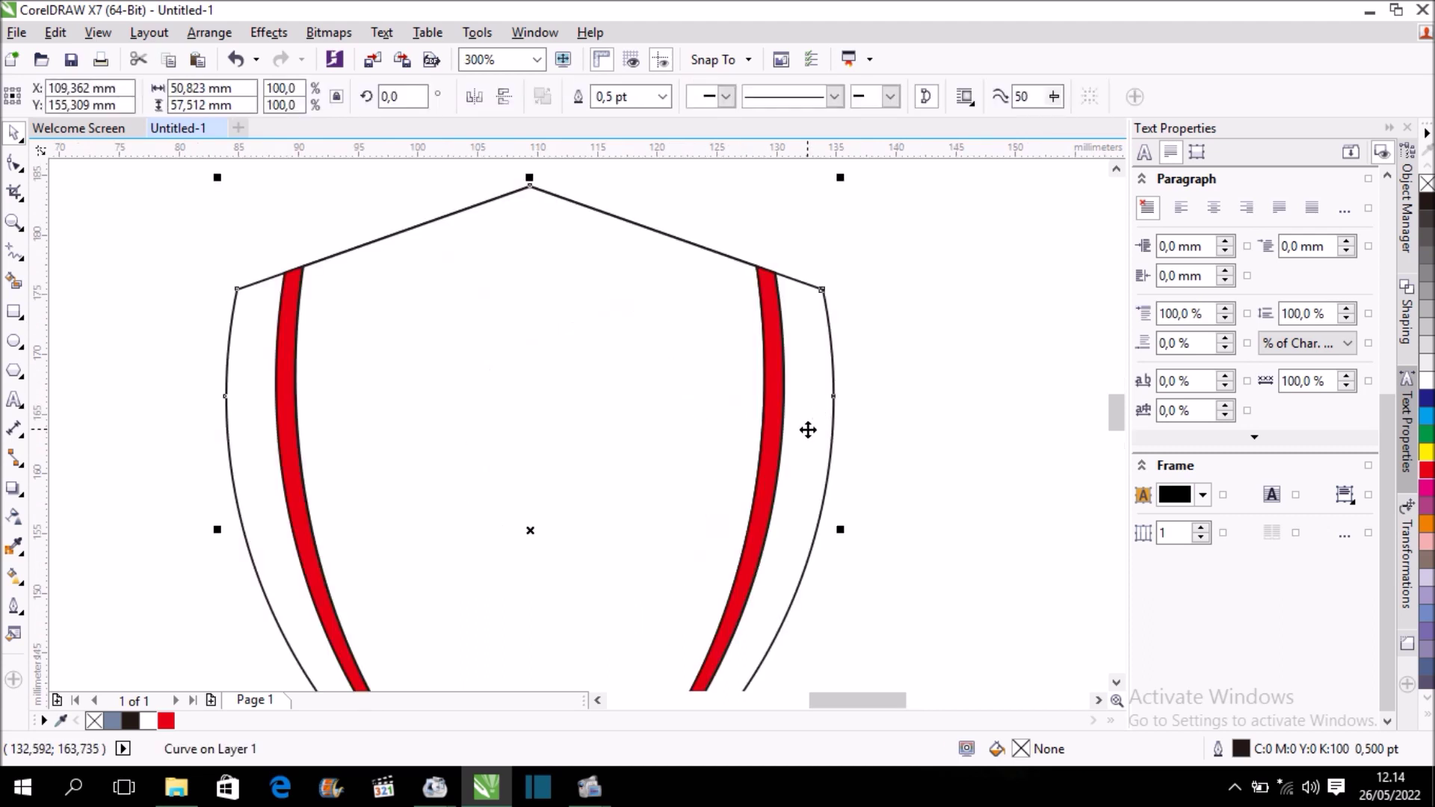
scroll(817, 416, "down", 1)
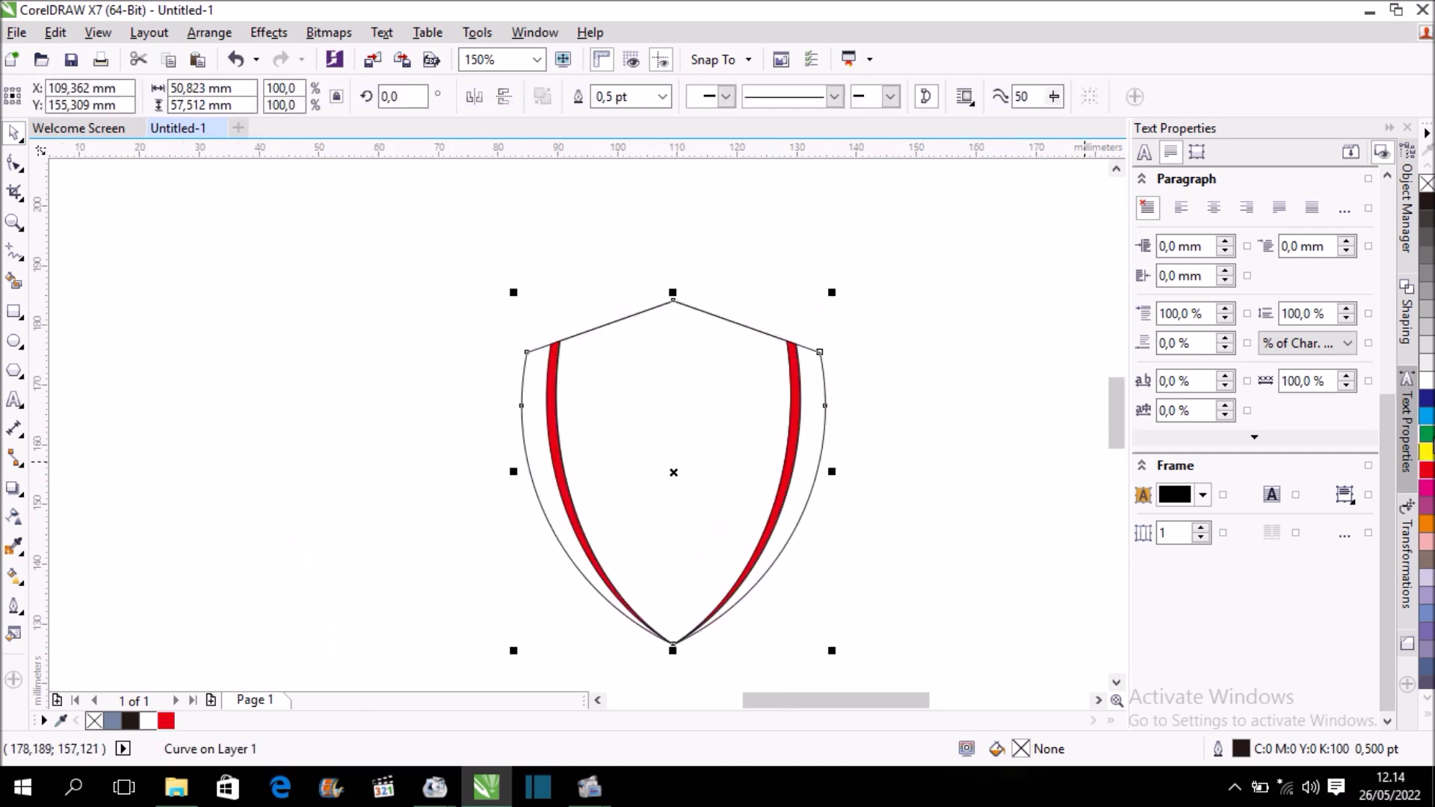
left_click(1426, 396)
scroll(720, 424, "up", 1)
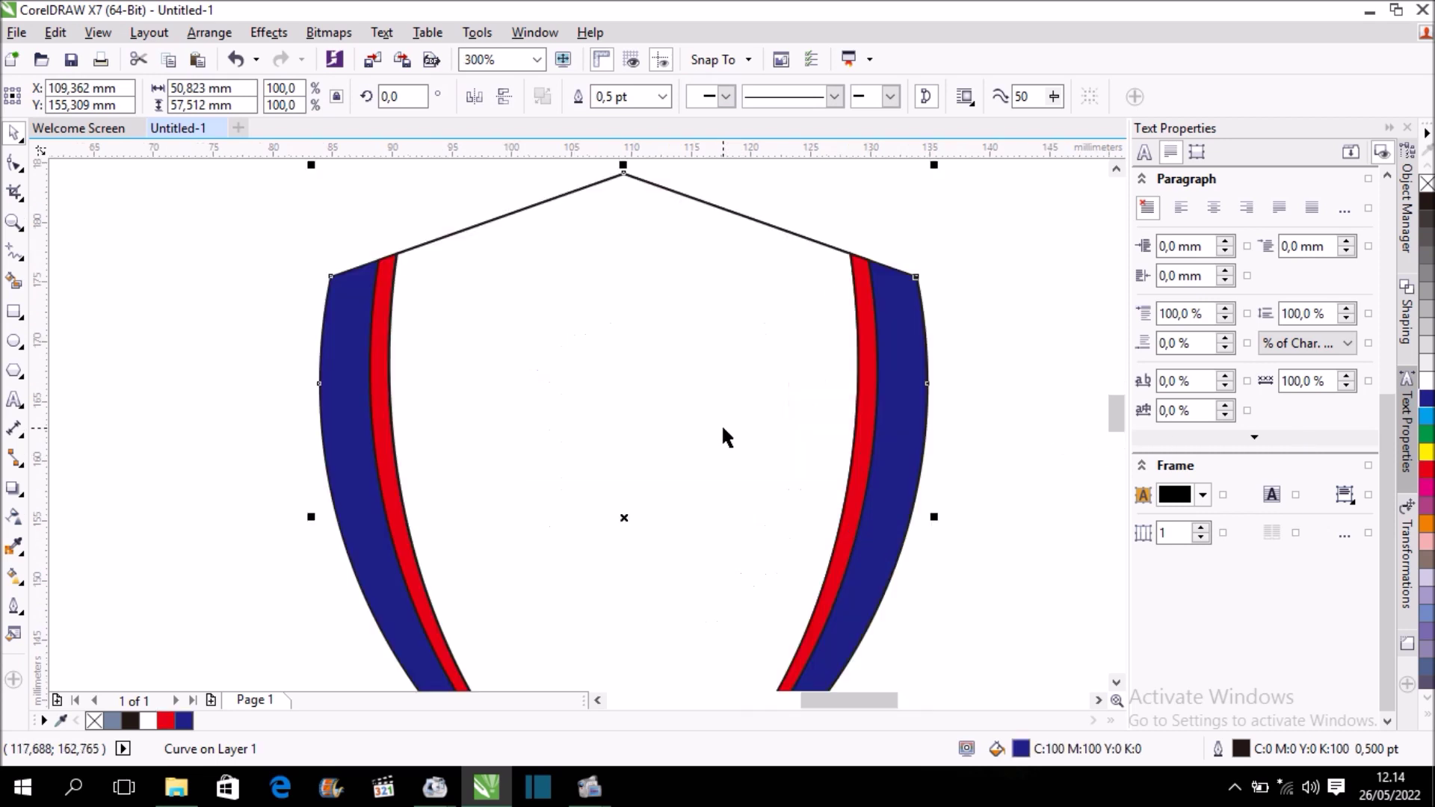
scroll(721, 424, "down", 1)
key("F11")
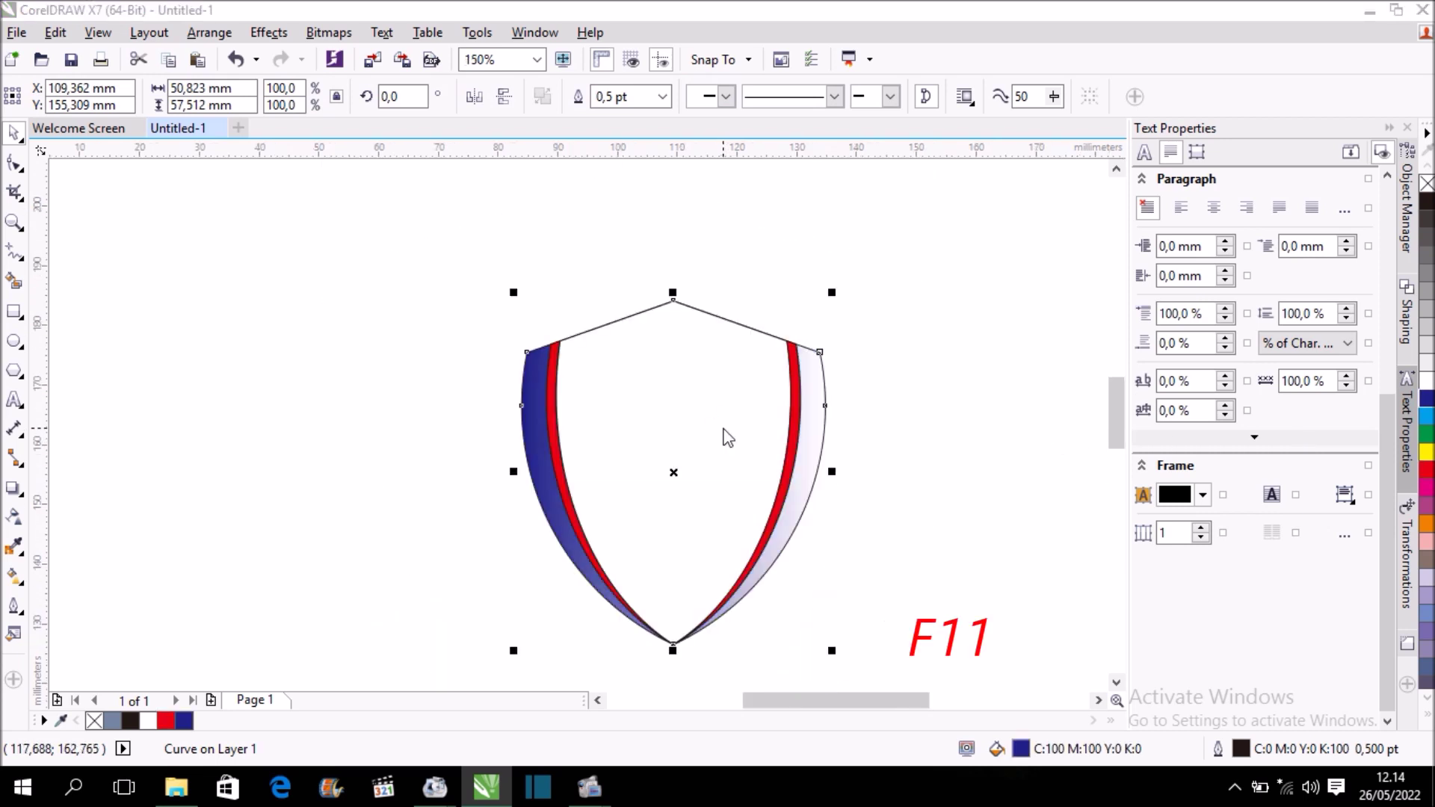
left_click(795, 217)
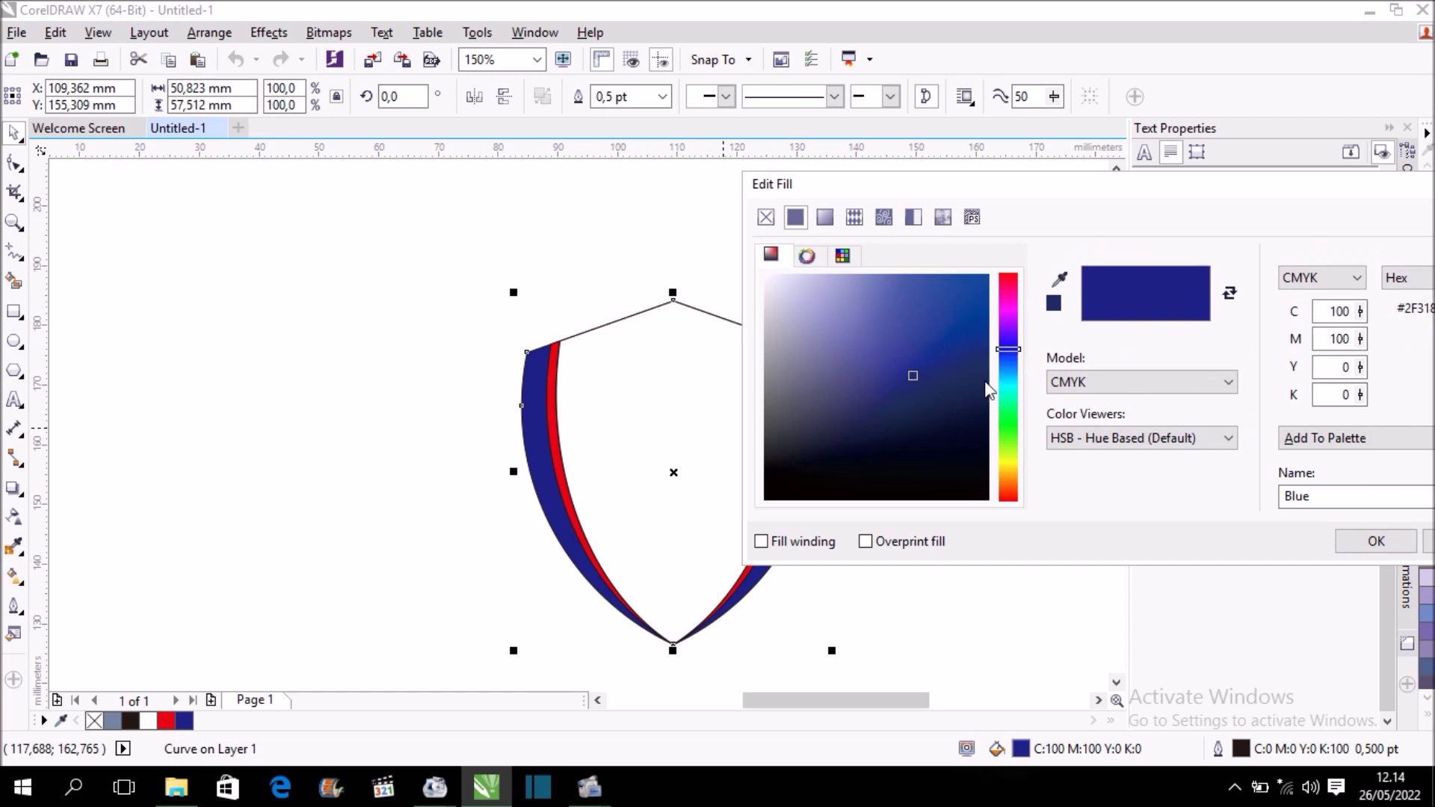
left_click(954, 396)
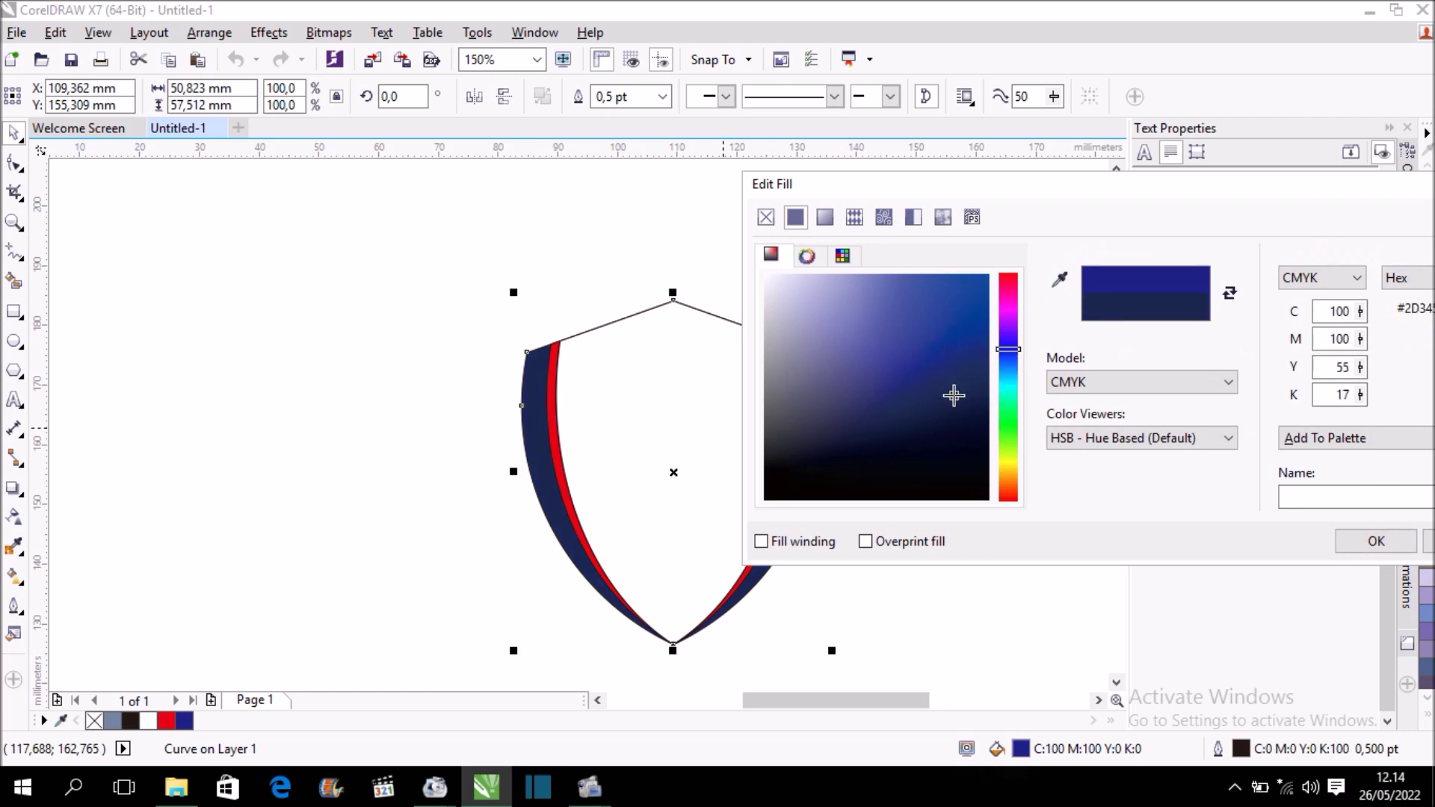
left_click(1375, 541)
left_click(895, 478)
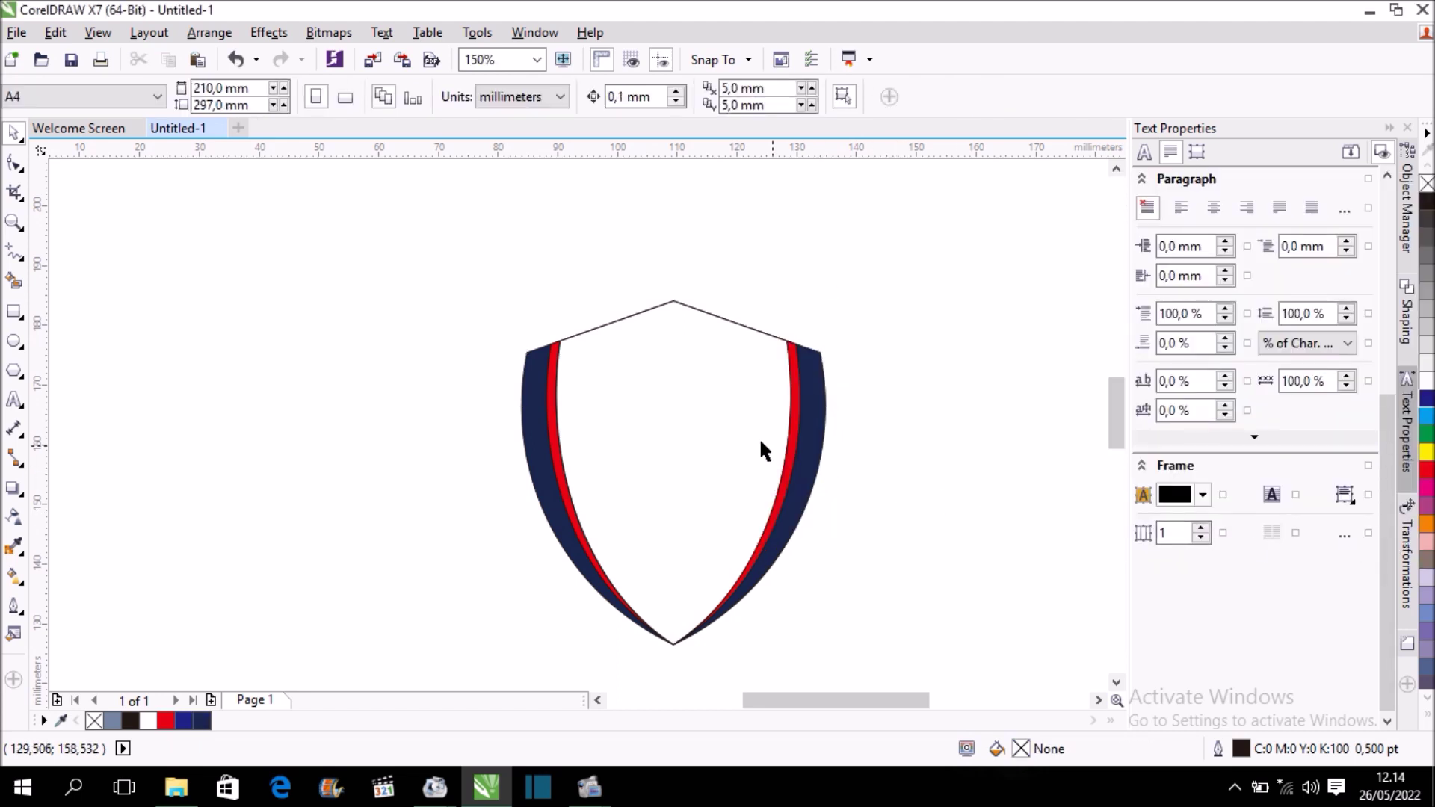
- Give the white inner shield a single-step contour with a 1,5 mm offset
scroll(692, 404, "up", 1)
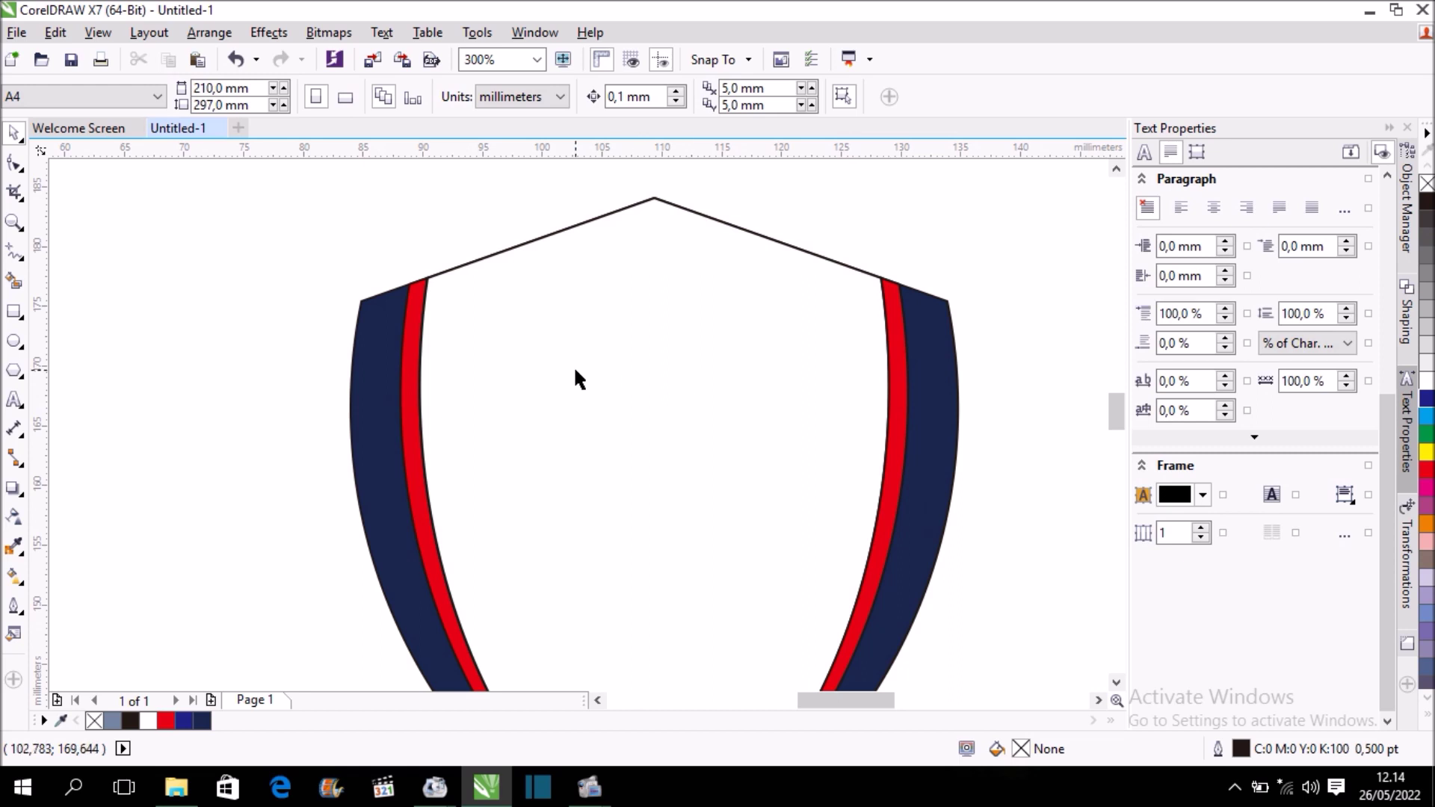
scroll(601, 314, "down", 1)
scroll(606, 325, "up", 1)
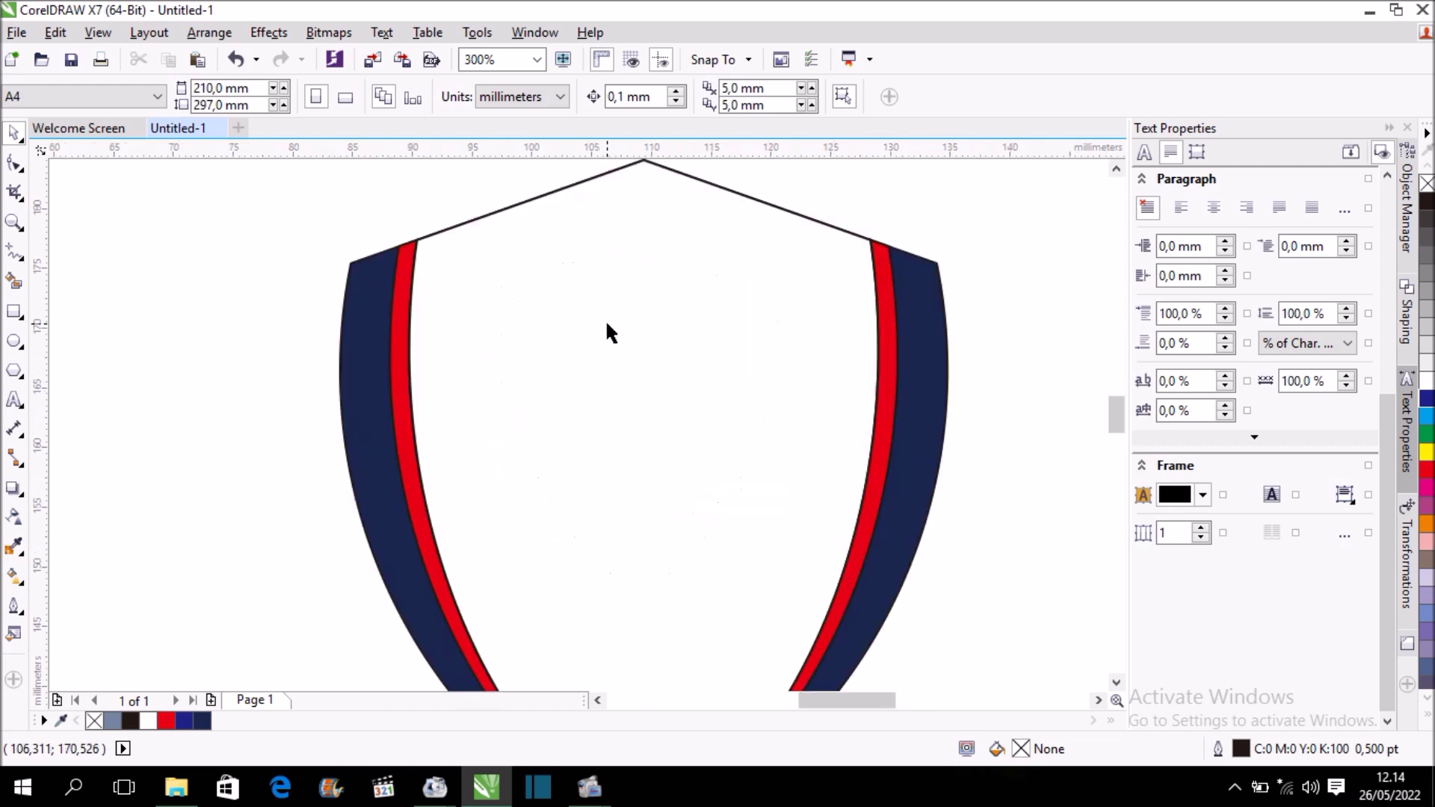
left_click(607, 326)
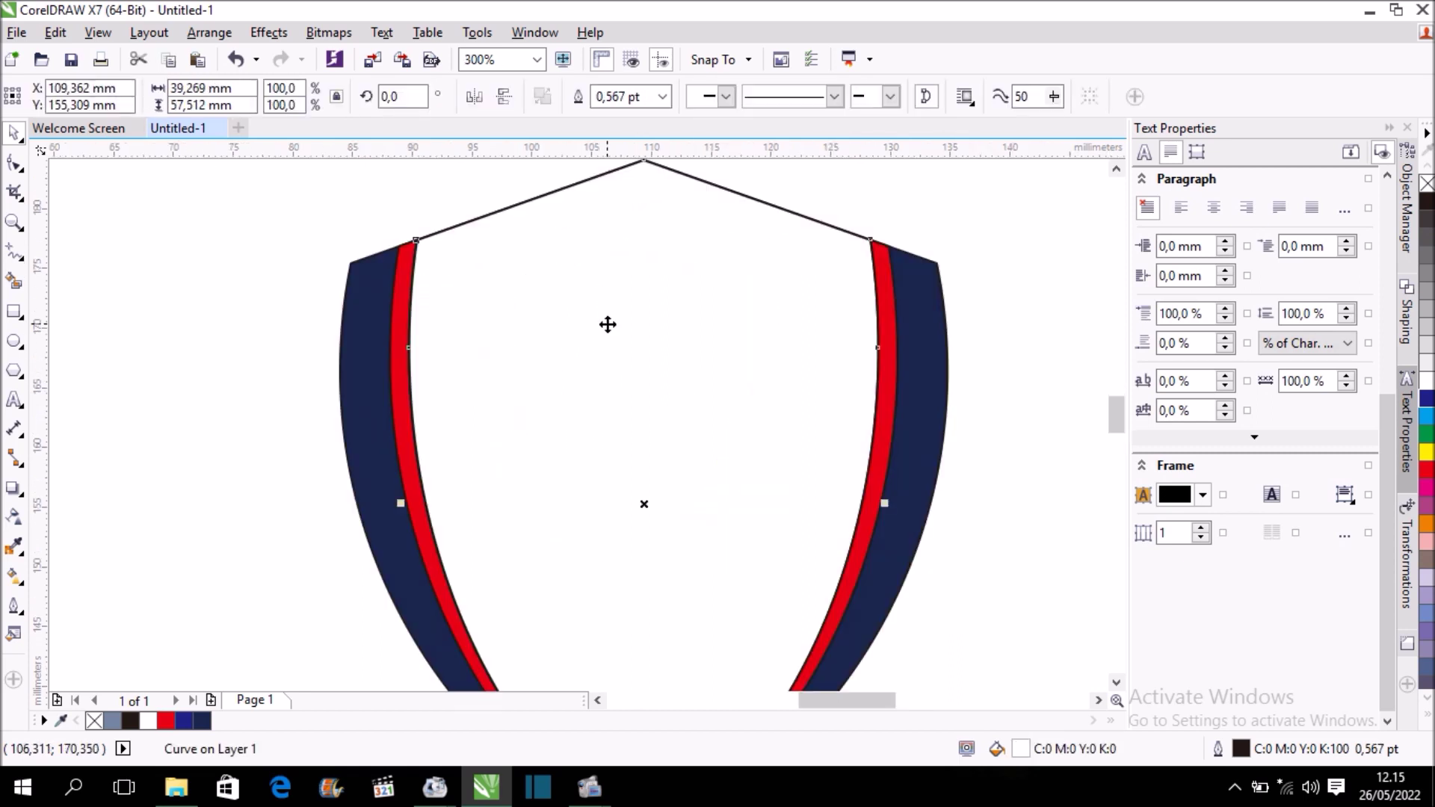
scroll(648, 371, "down", 1)
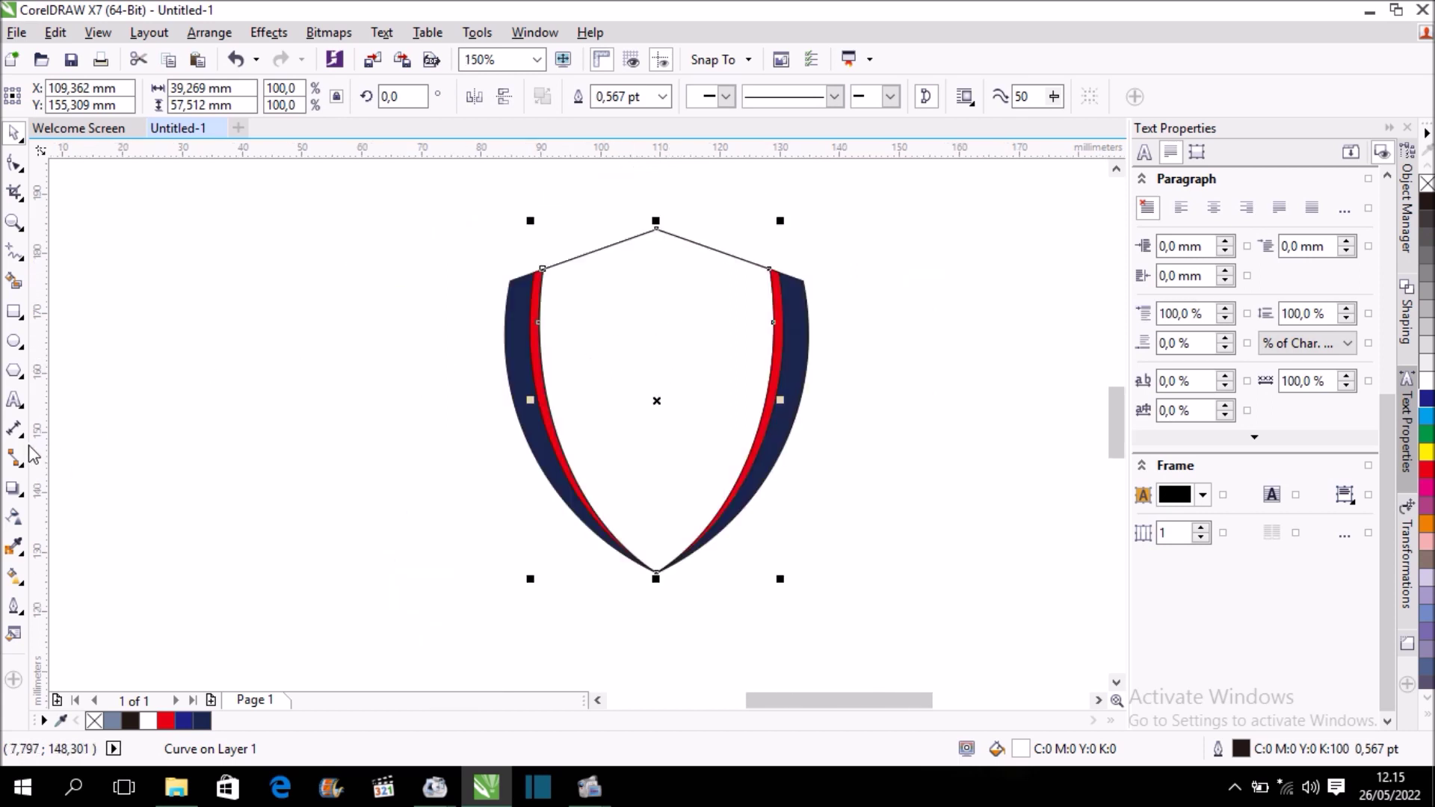
left_click(28, 507)
left_click(100, 510)
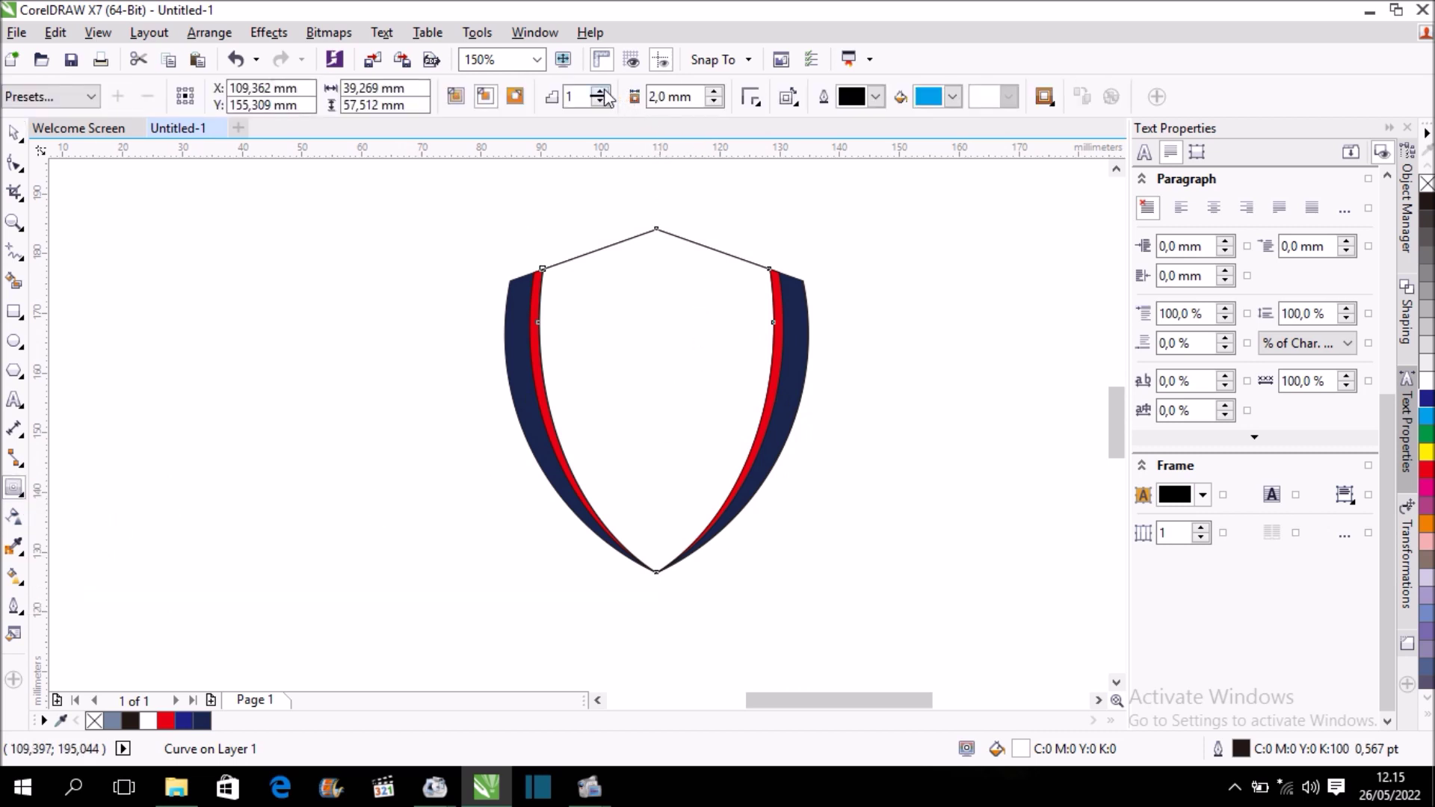
left_click(600, 92)
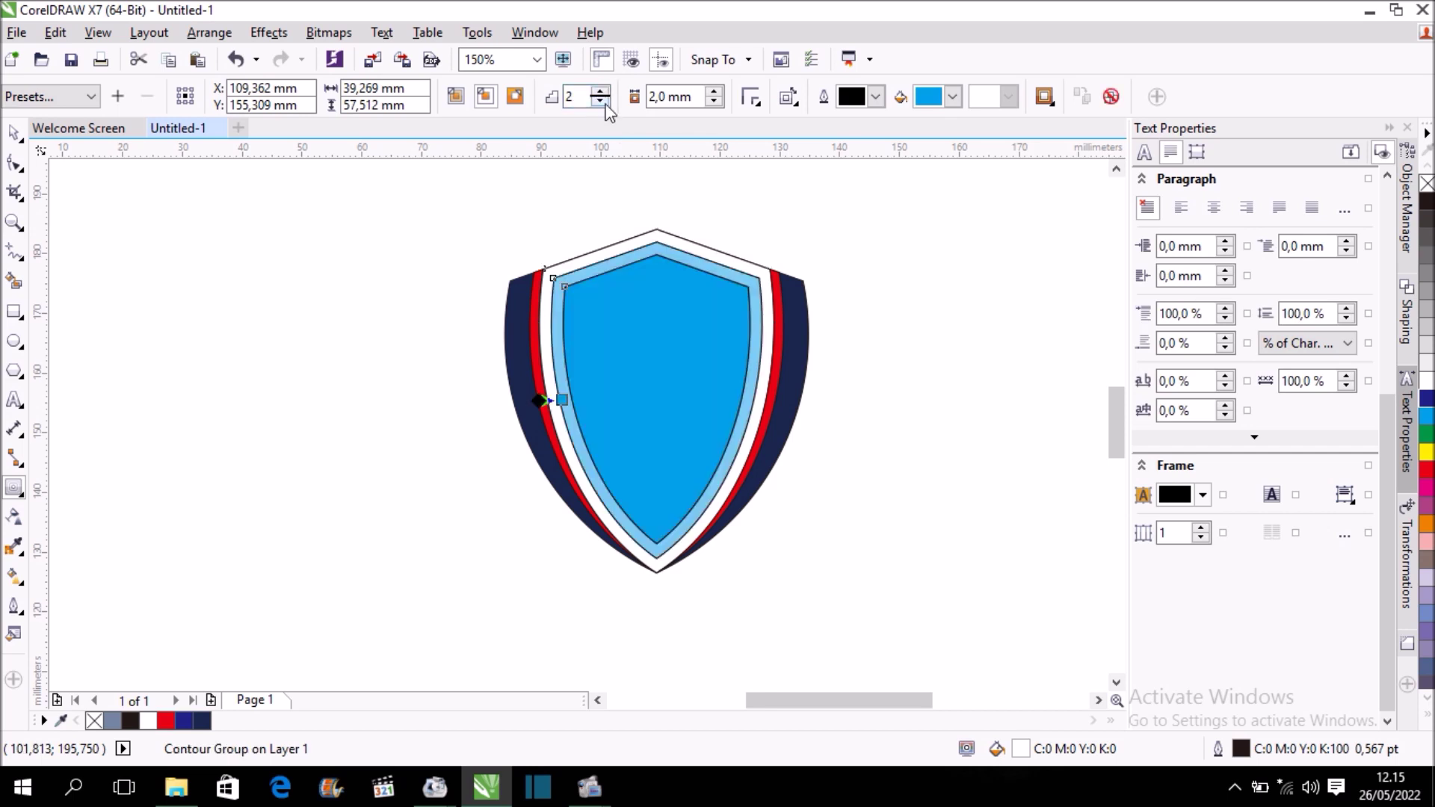
scroll(621, 274, "up", 2)
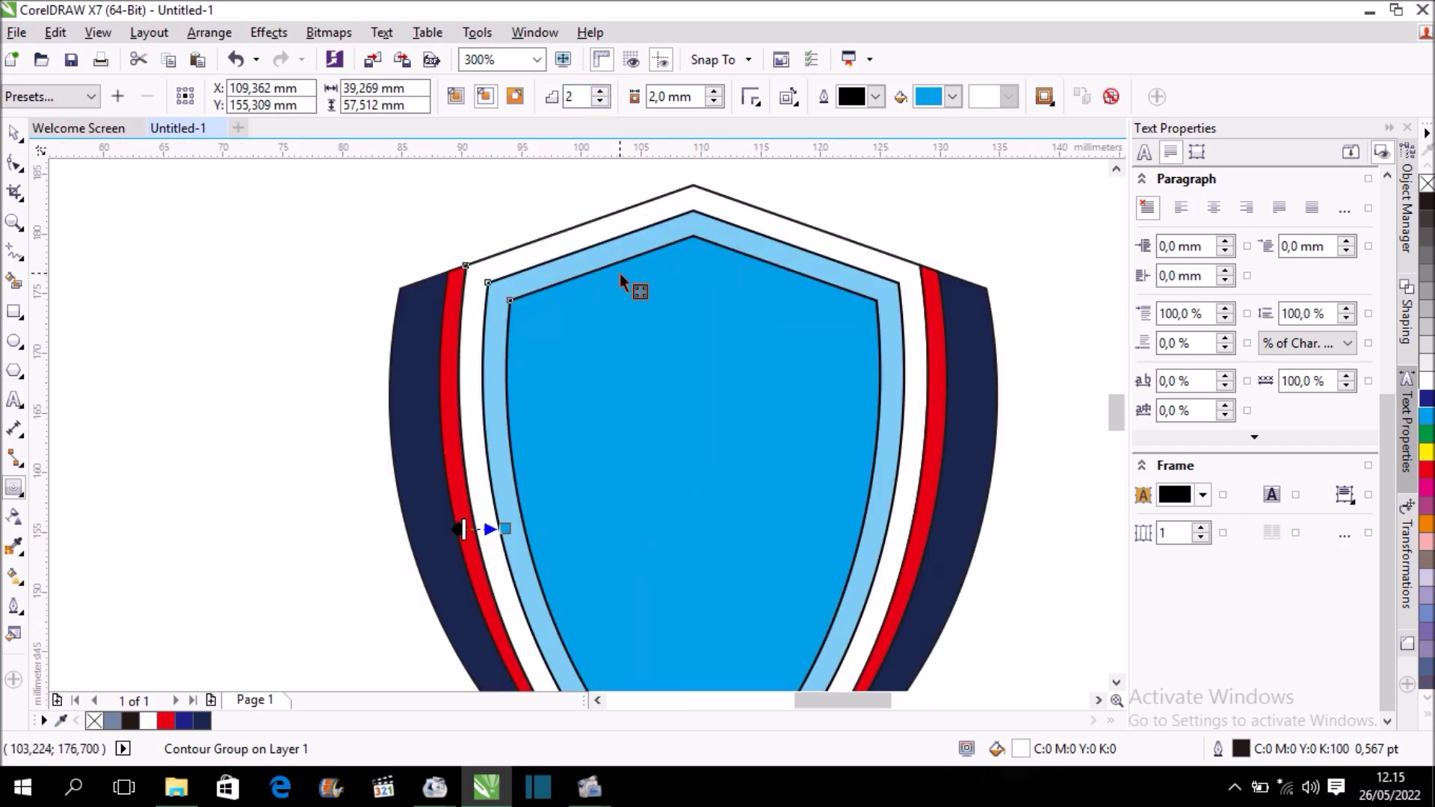
left_click(601, 101)
left_click(14, 133)
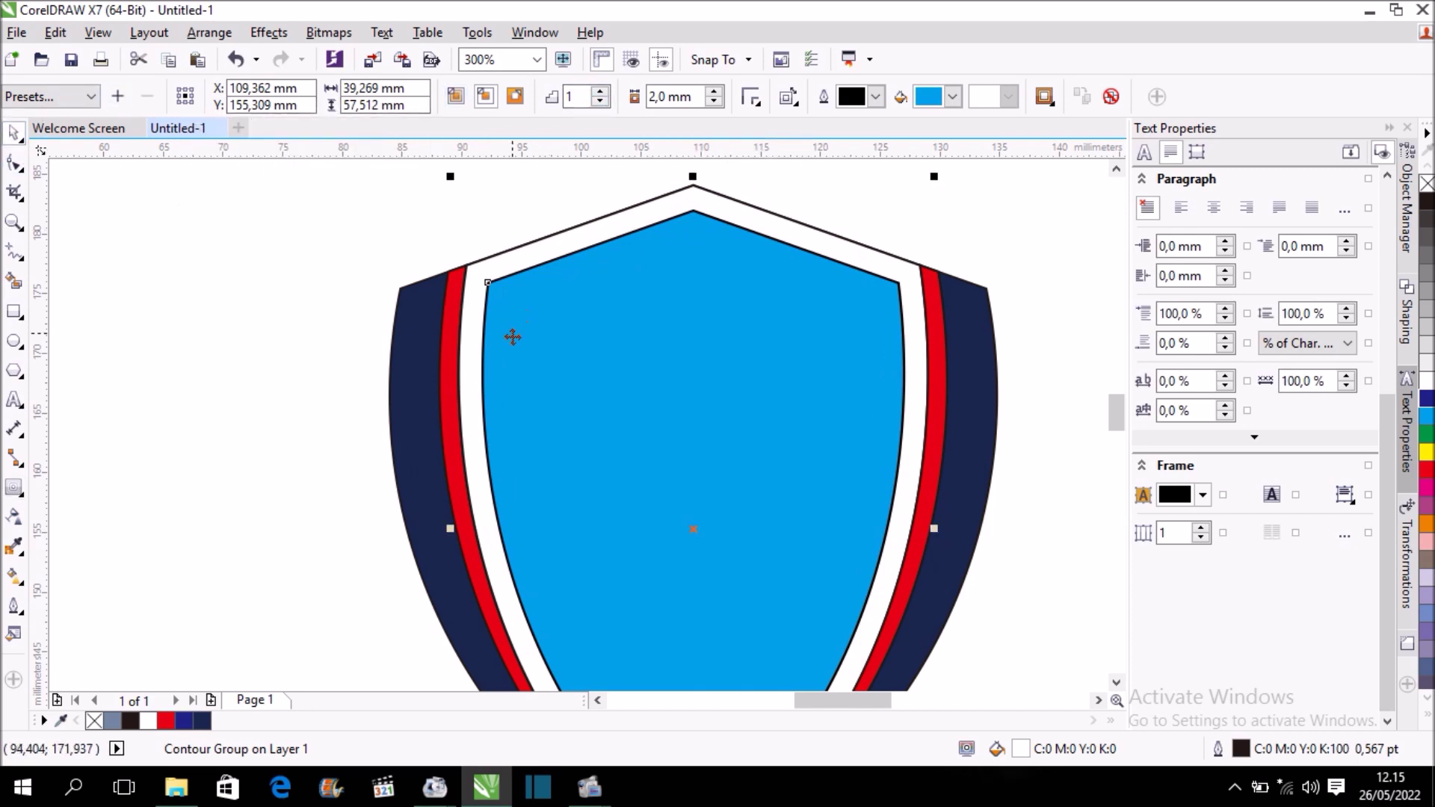
left_click(714, 102)
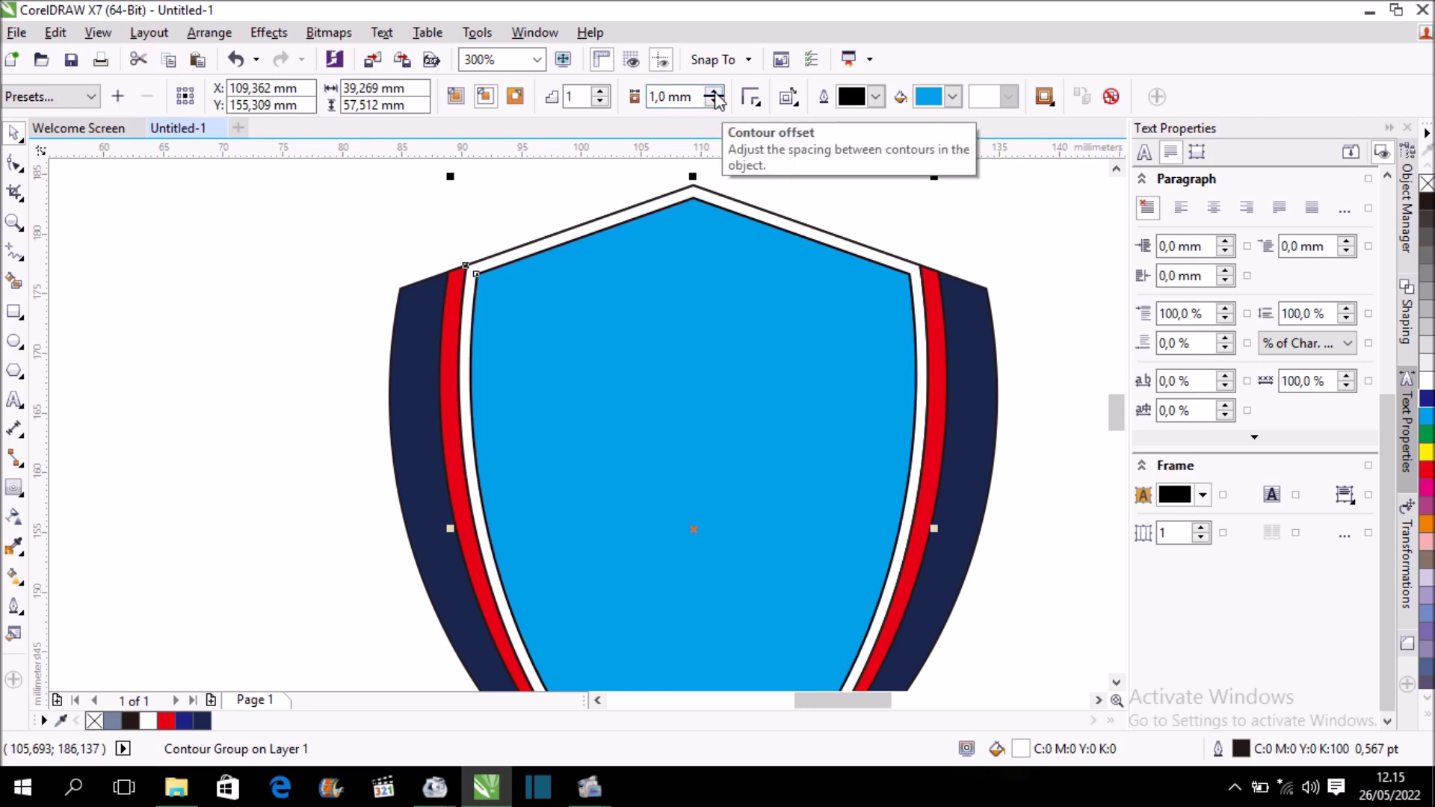
left_click(715, 93)
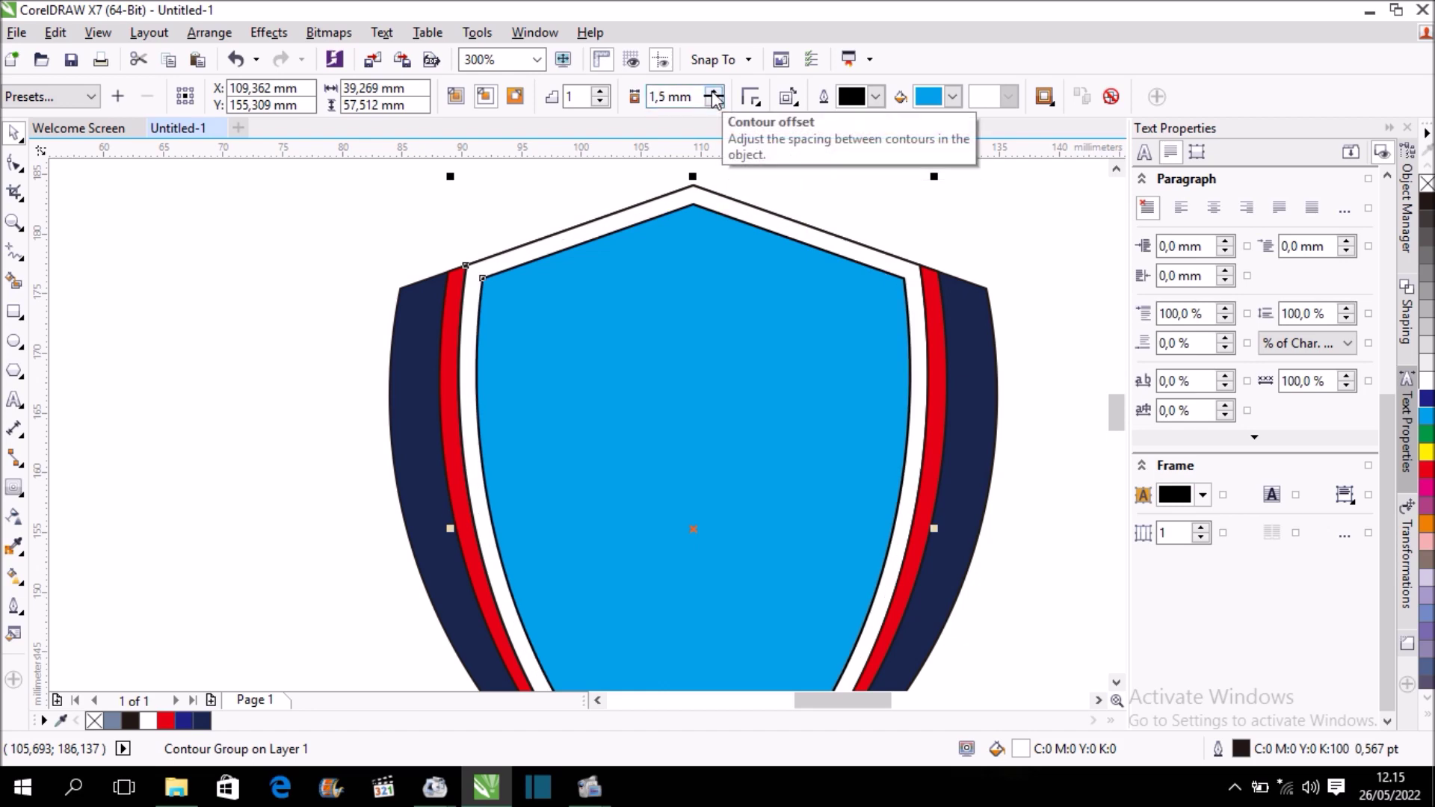
- Break the contour group apart from the shield with Ctrl+K
left_click(208, 216)
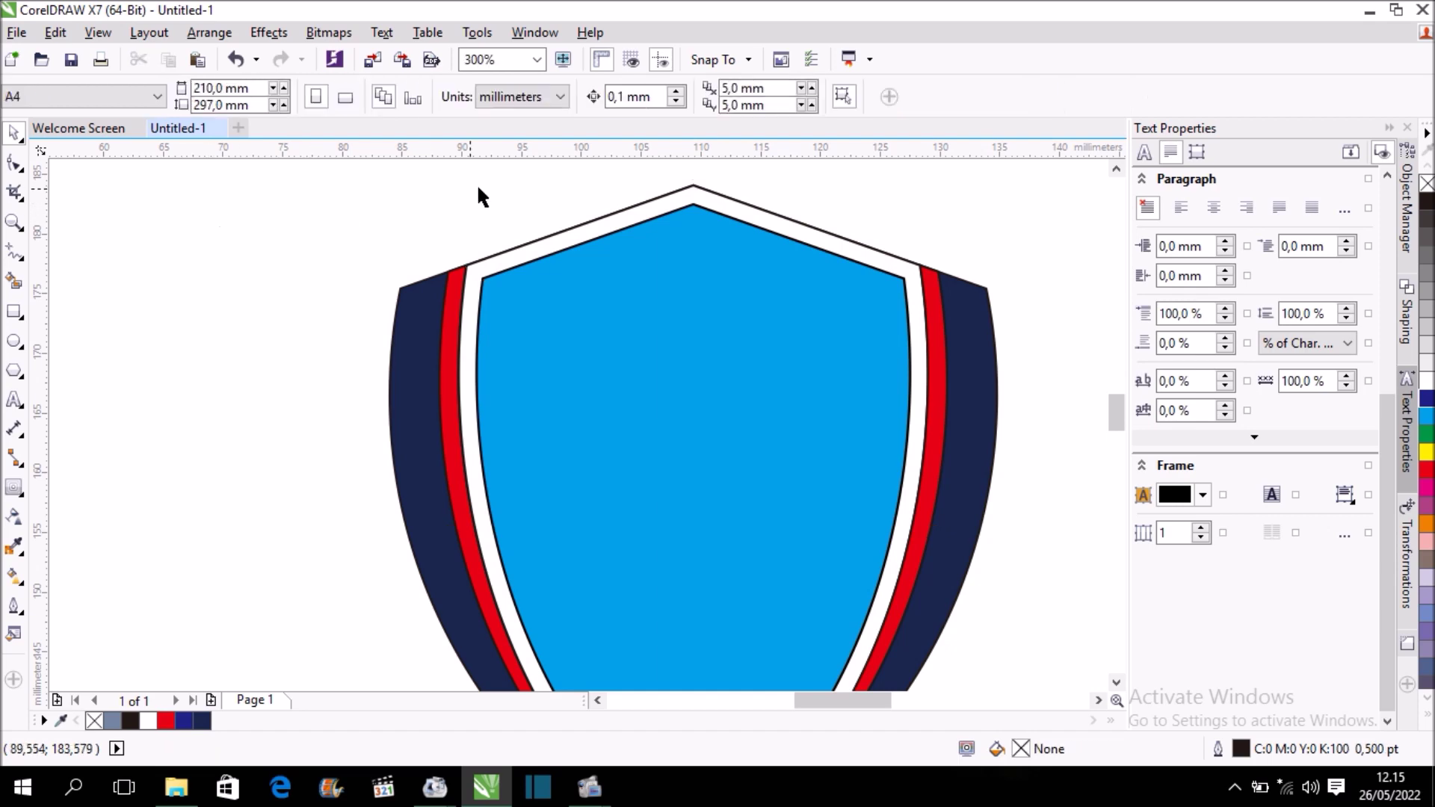
scroll(477, 183, "down", 2)
scroll(616, 263, "up", 2)
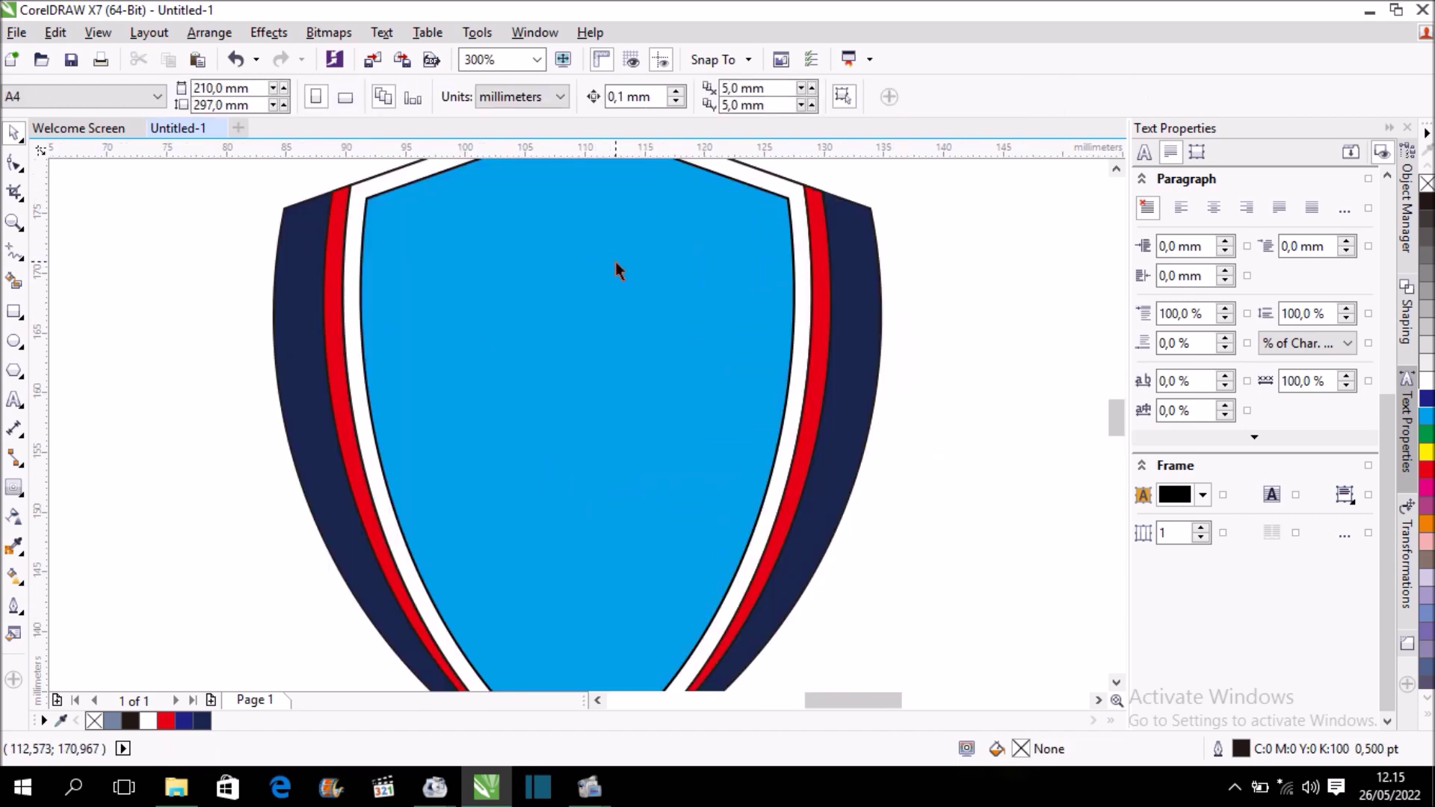
left_click(616, 261)
scroll(616, 262, "down", 2)
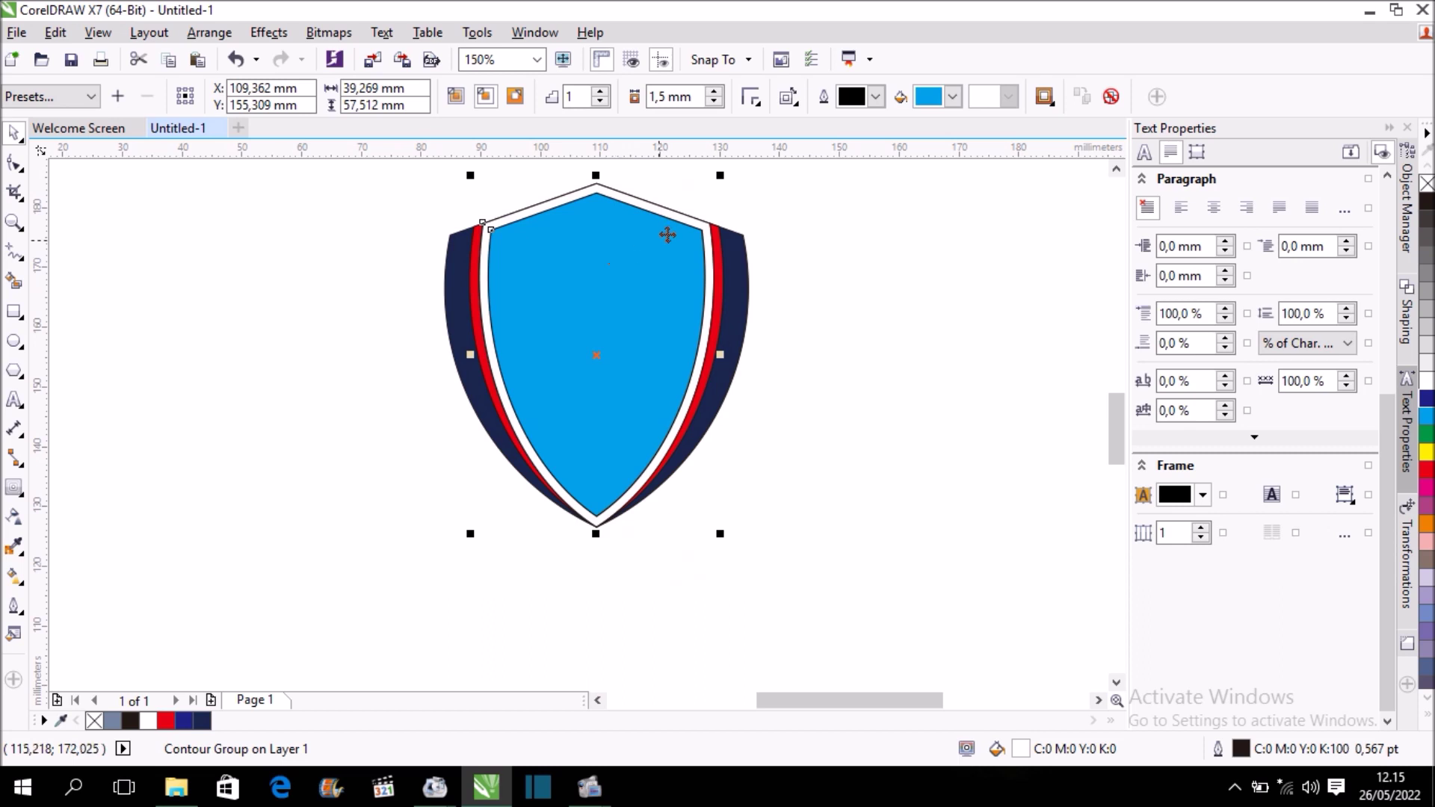
scroll(689, 231, "up", 2)
key("ctrl+k")
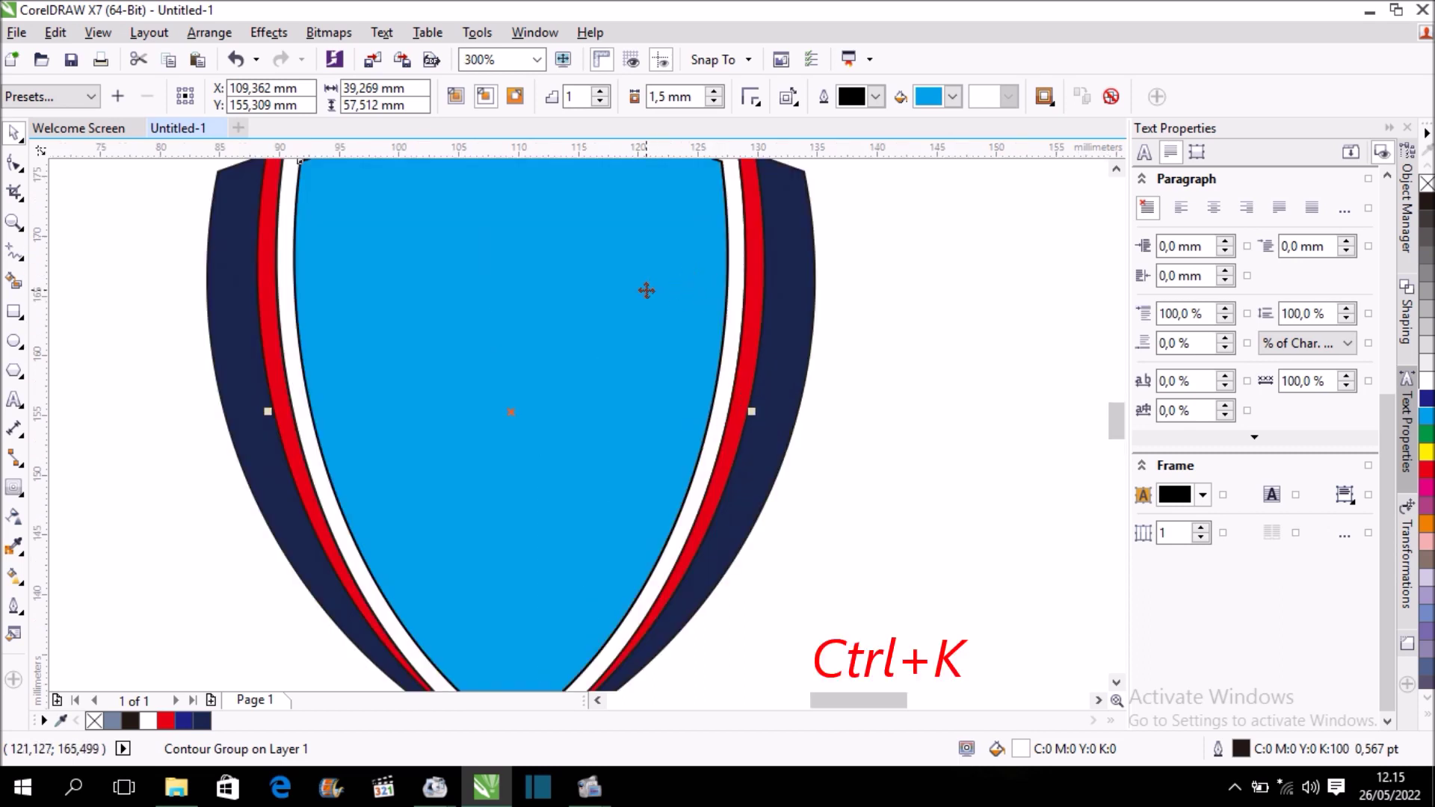
- Fill the inner shield white and the contour band around it red
scroll(650, 291, "down", 2)
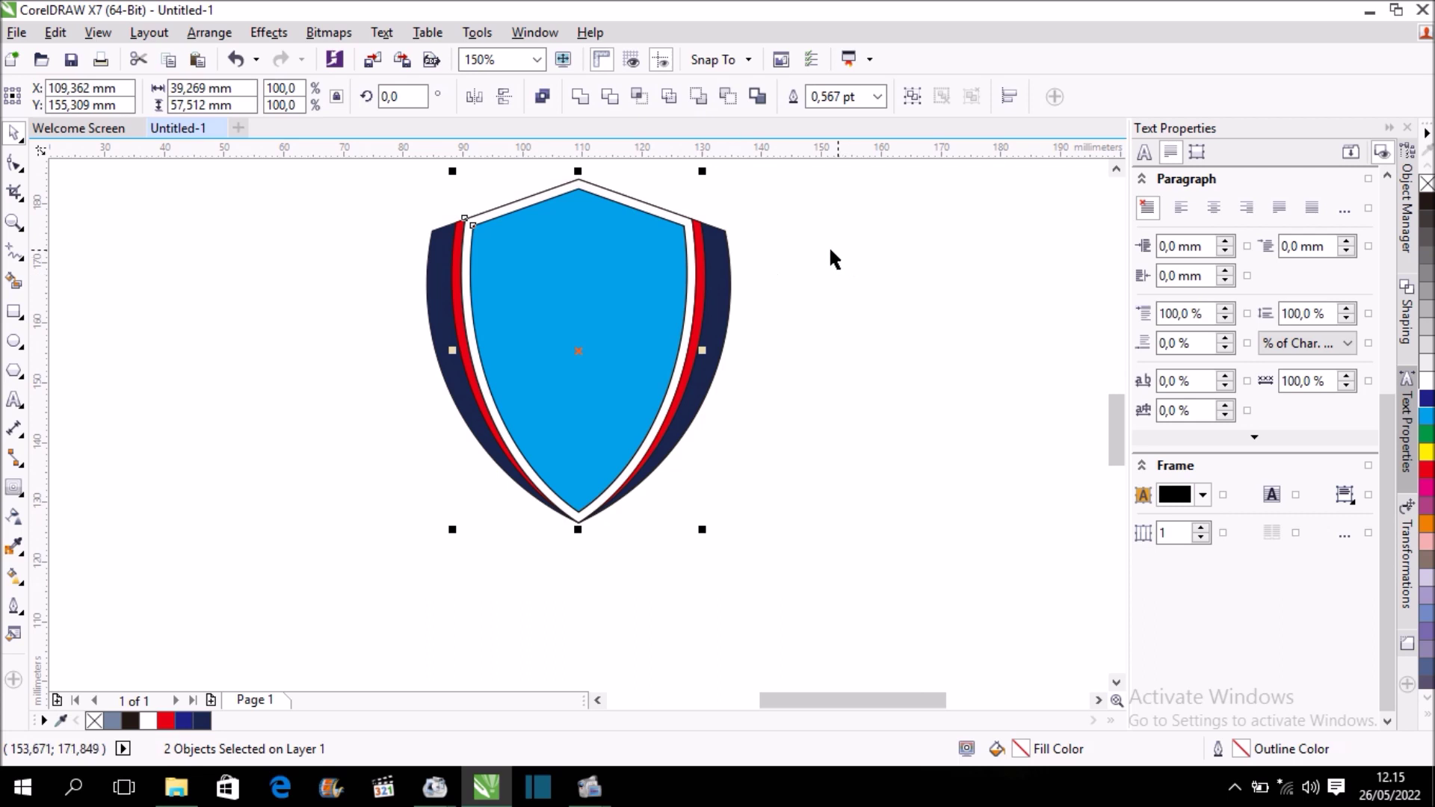
left_click(801, 244)
left_click(629, 259)
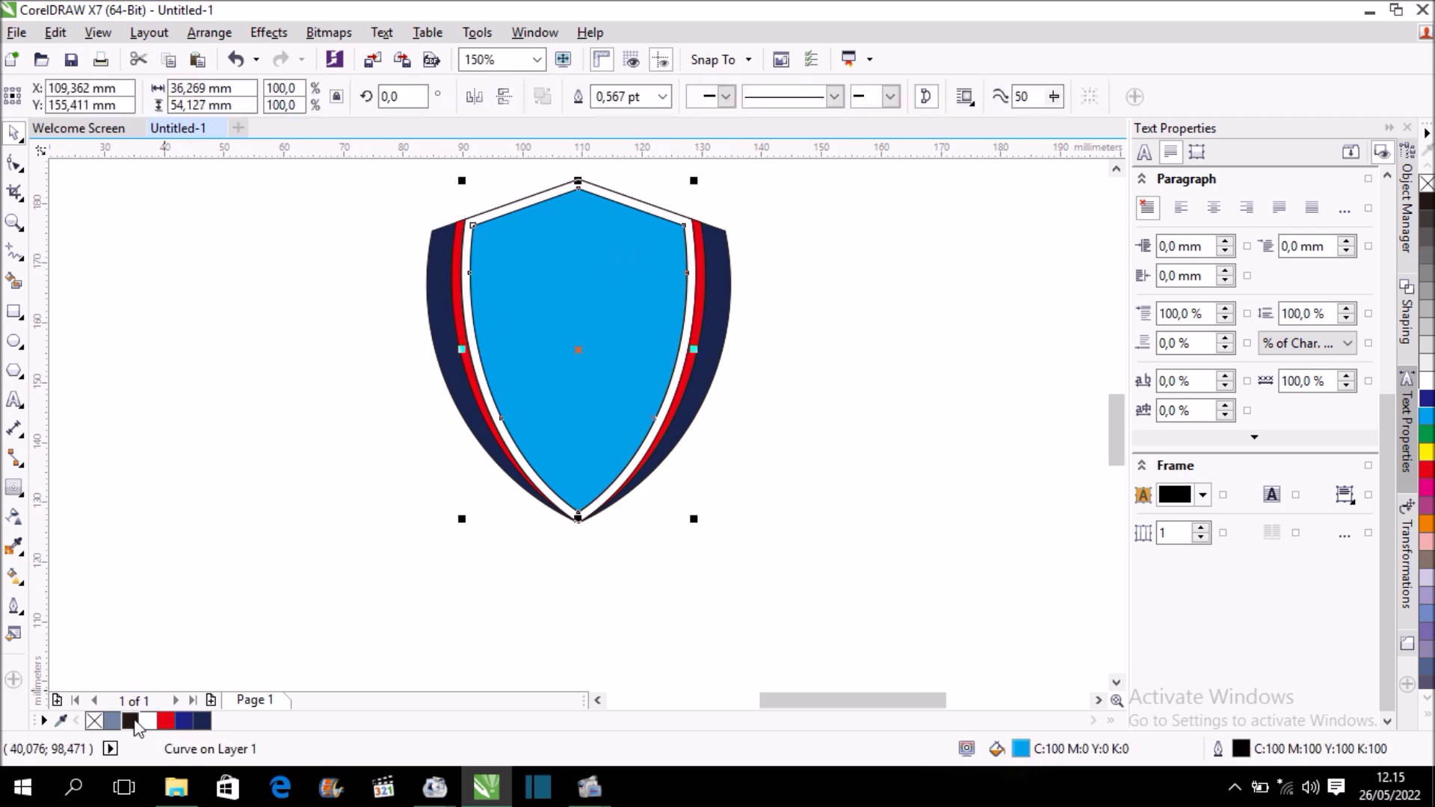
left_click(149, 720)
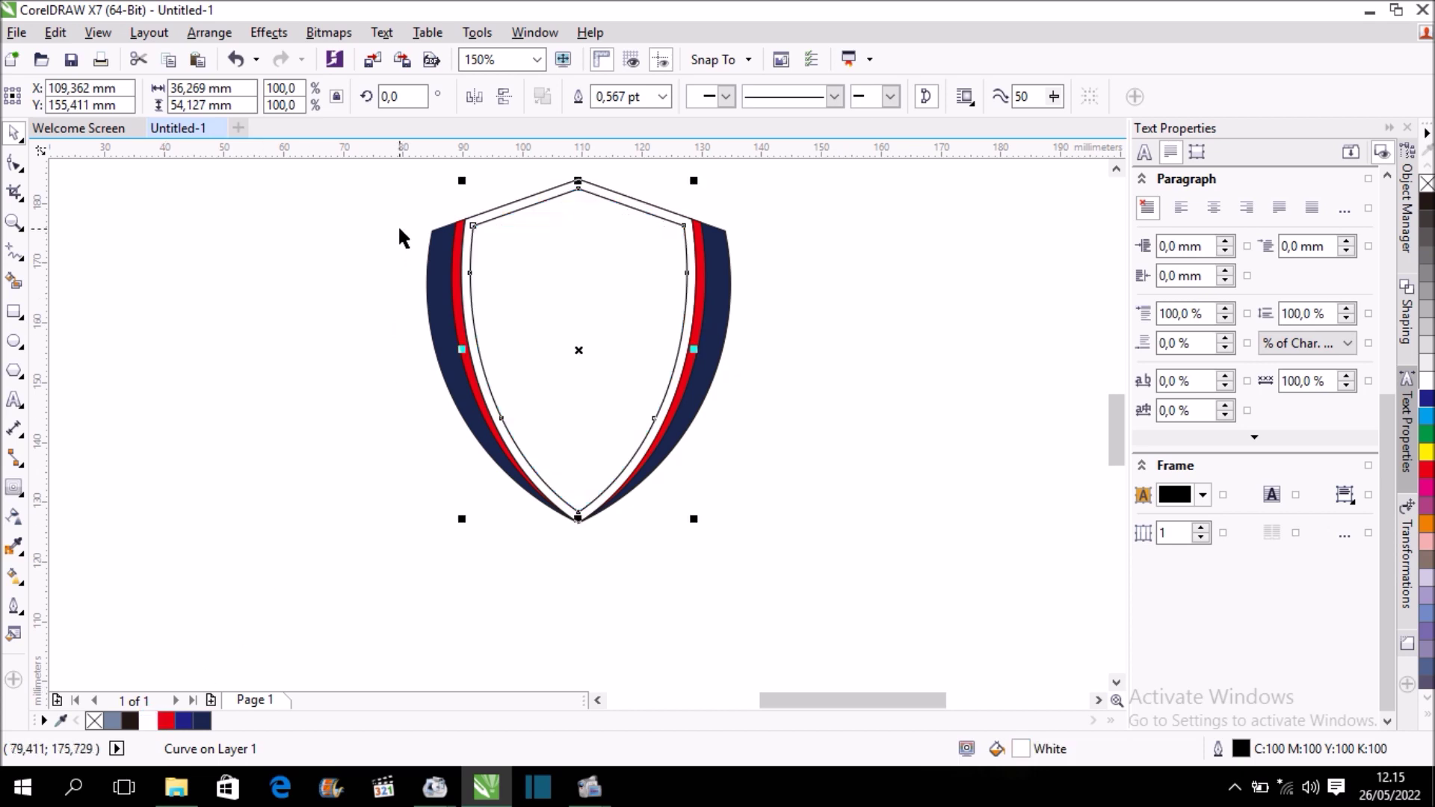
scroll(400, 232, "up", 2)
scroll(457, 278, "up", 2)
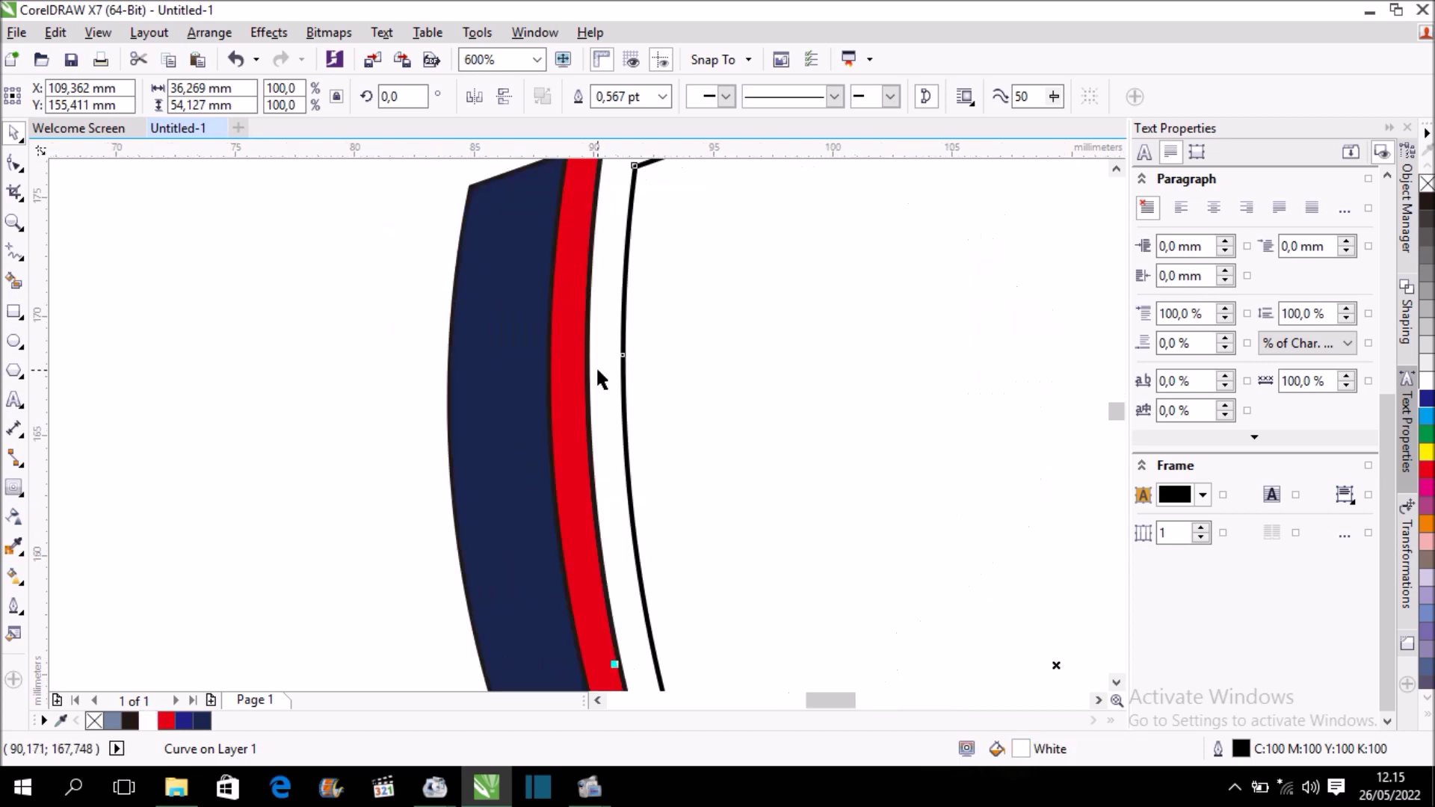
left_click(574, 323)
left_click(578, 612)
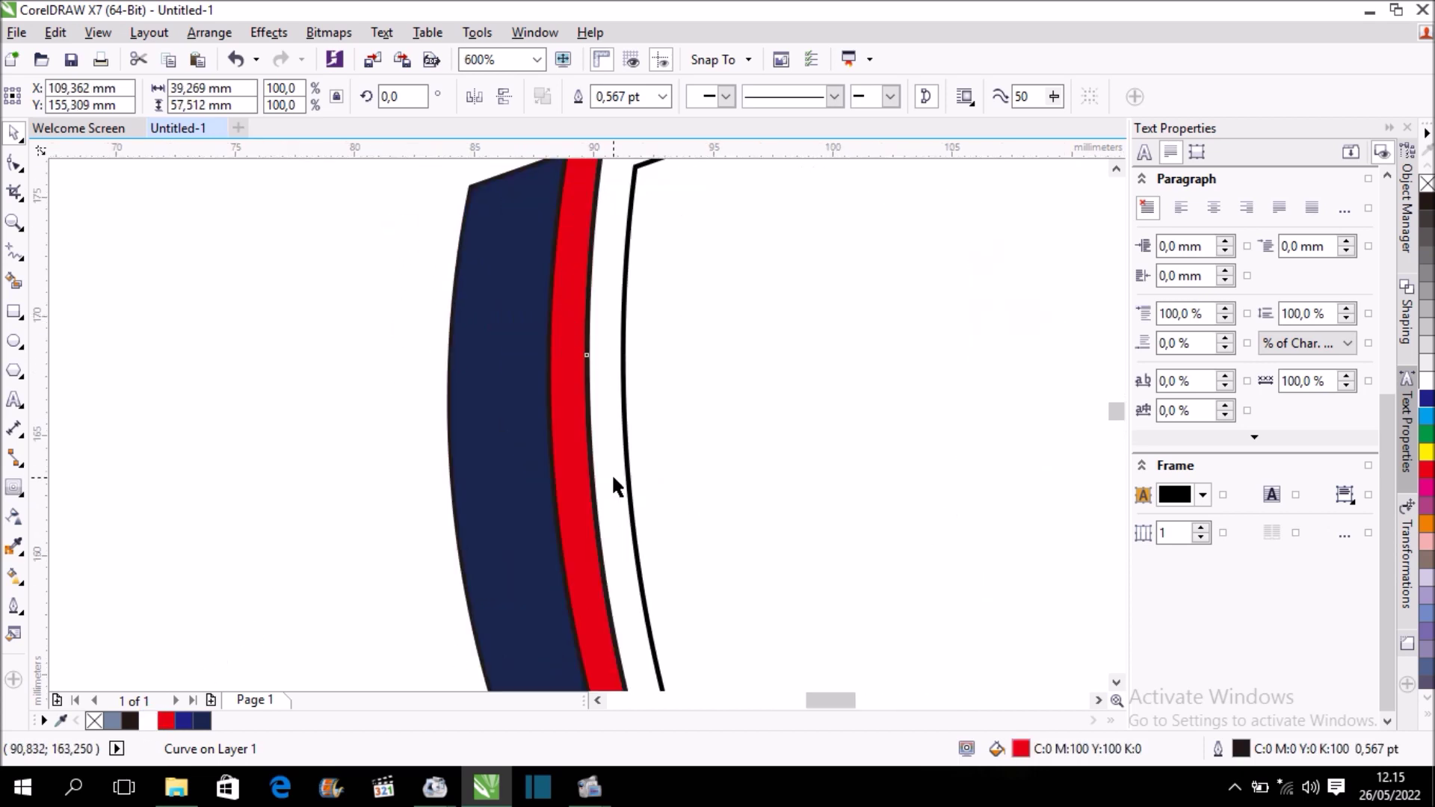
left_click(170, 723)
scroll(374, 306, "down", 1)
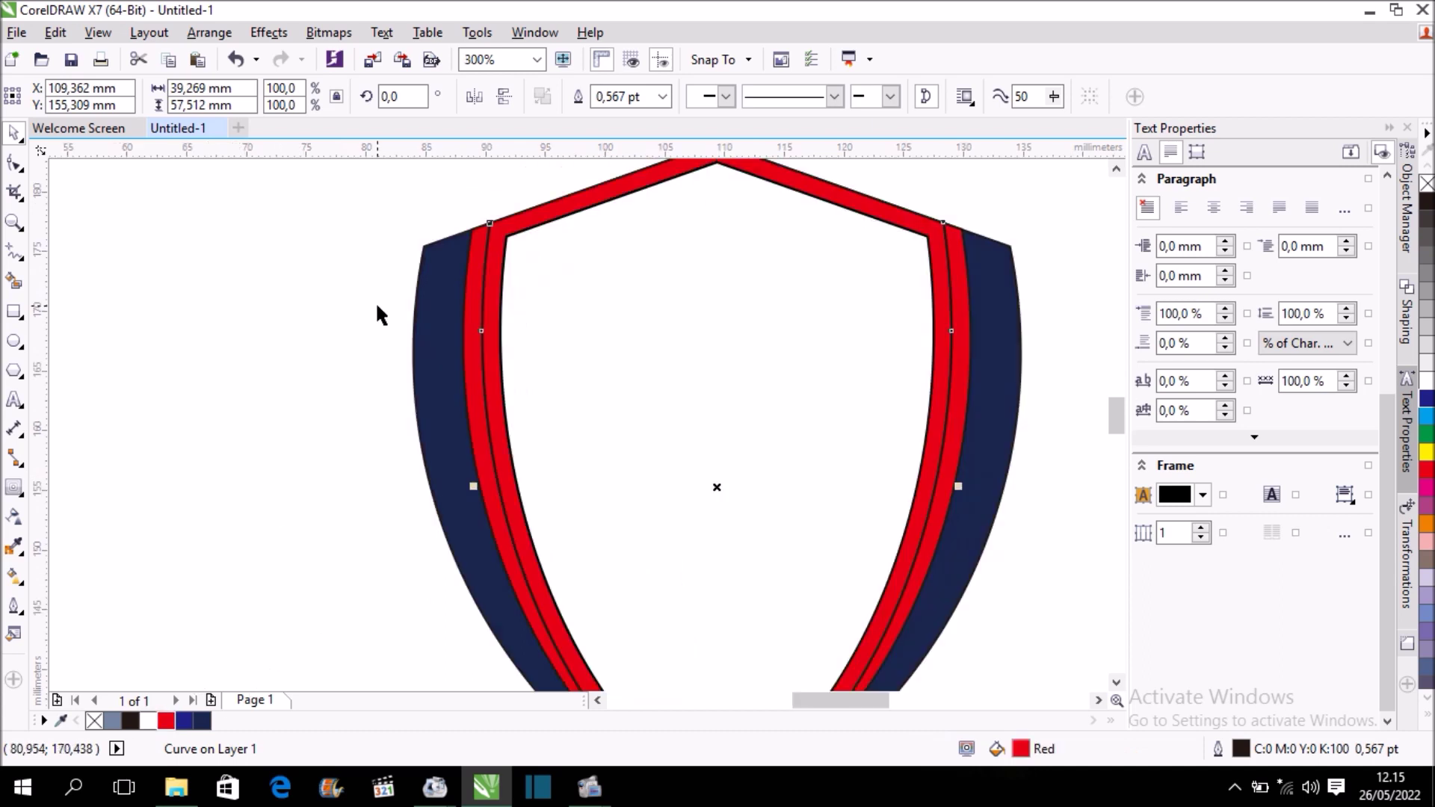
- Turn both the left and right red side stripes white
left_click(334, 215)
left_click(477, 307)
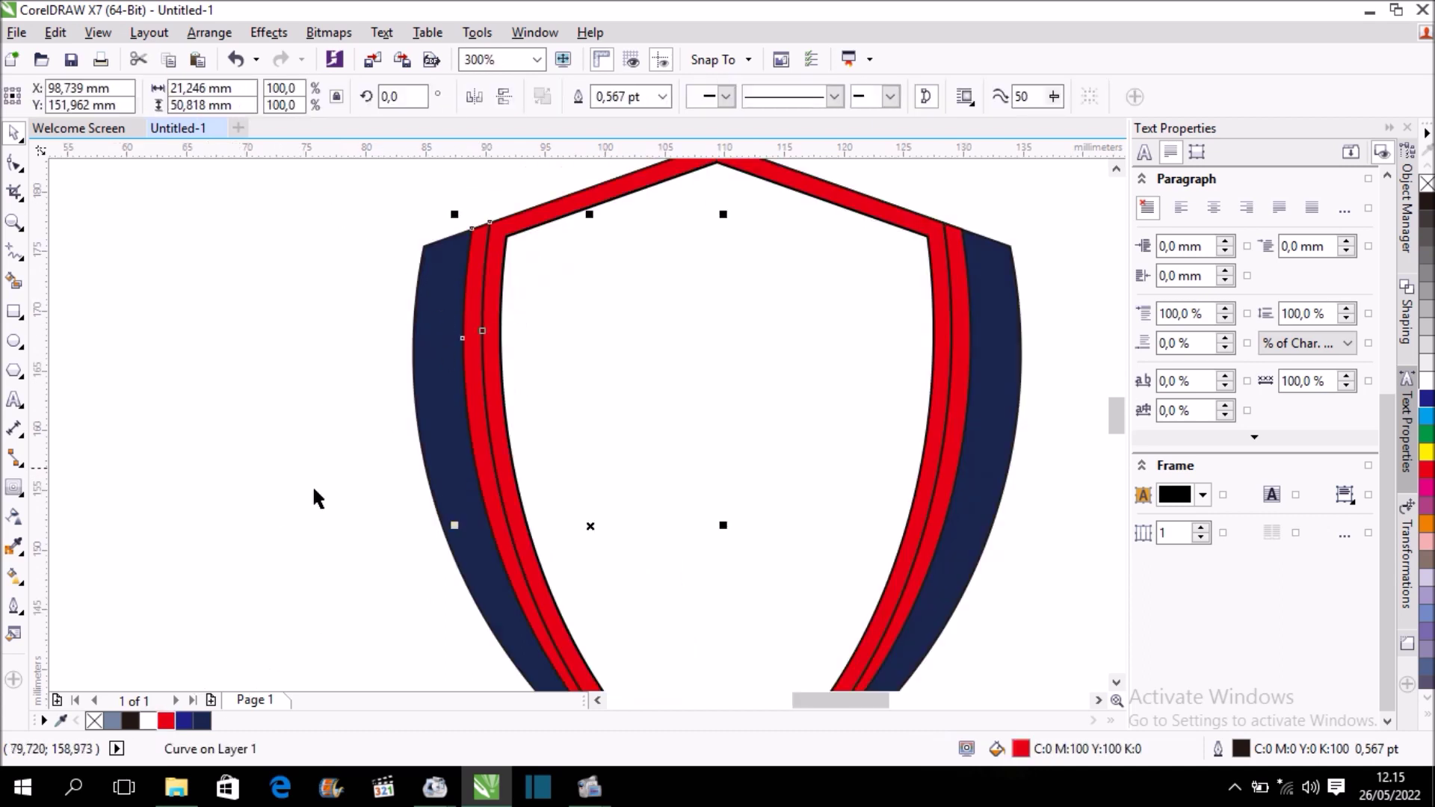
left_click(153, 722)
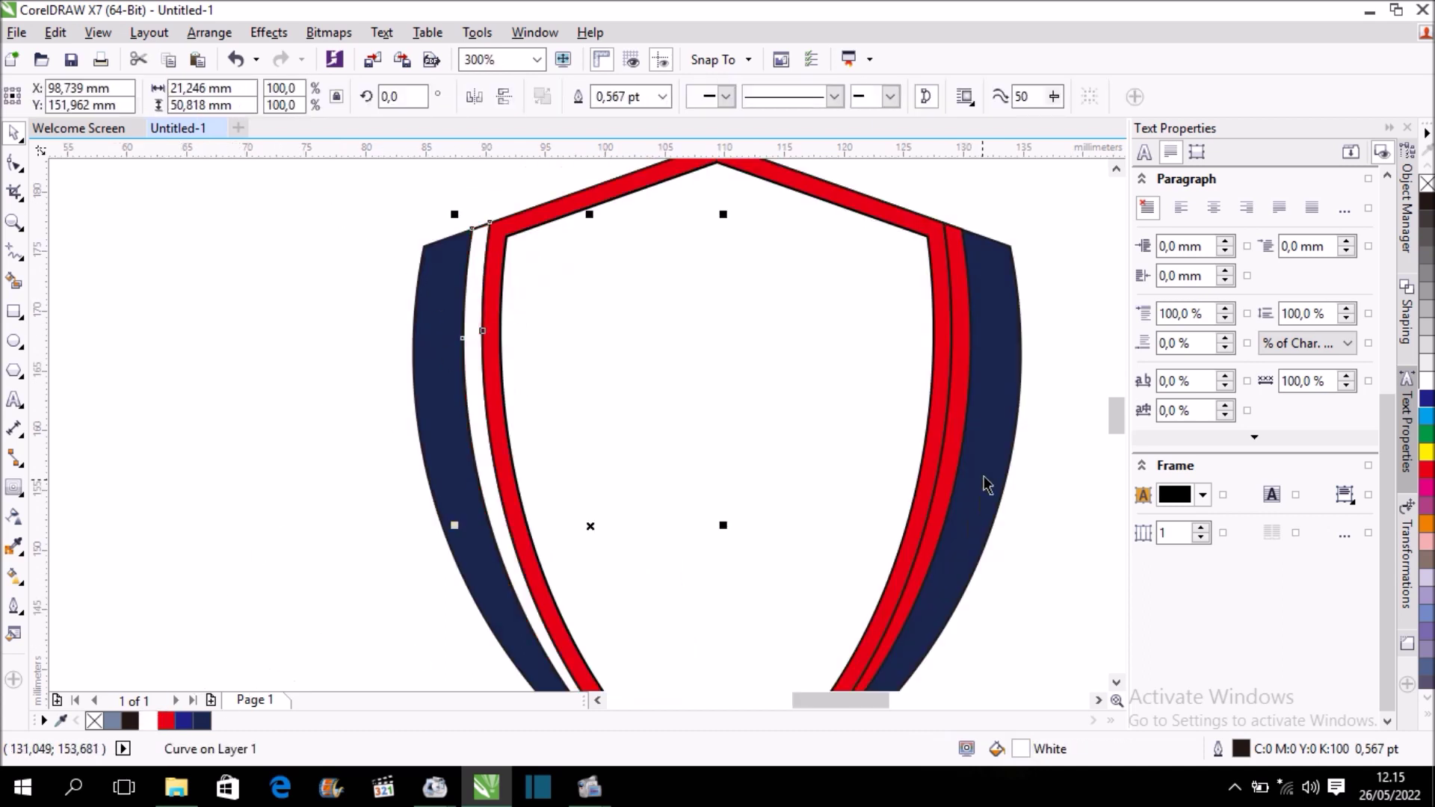
left_click(961, 388)
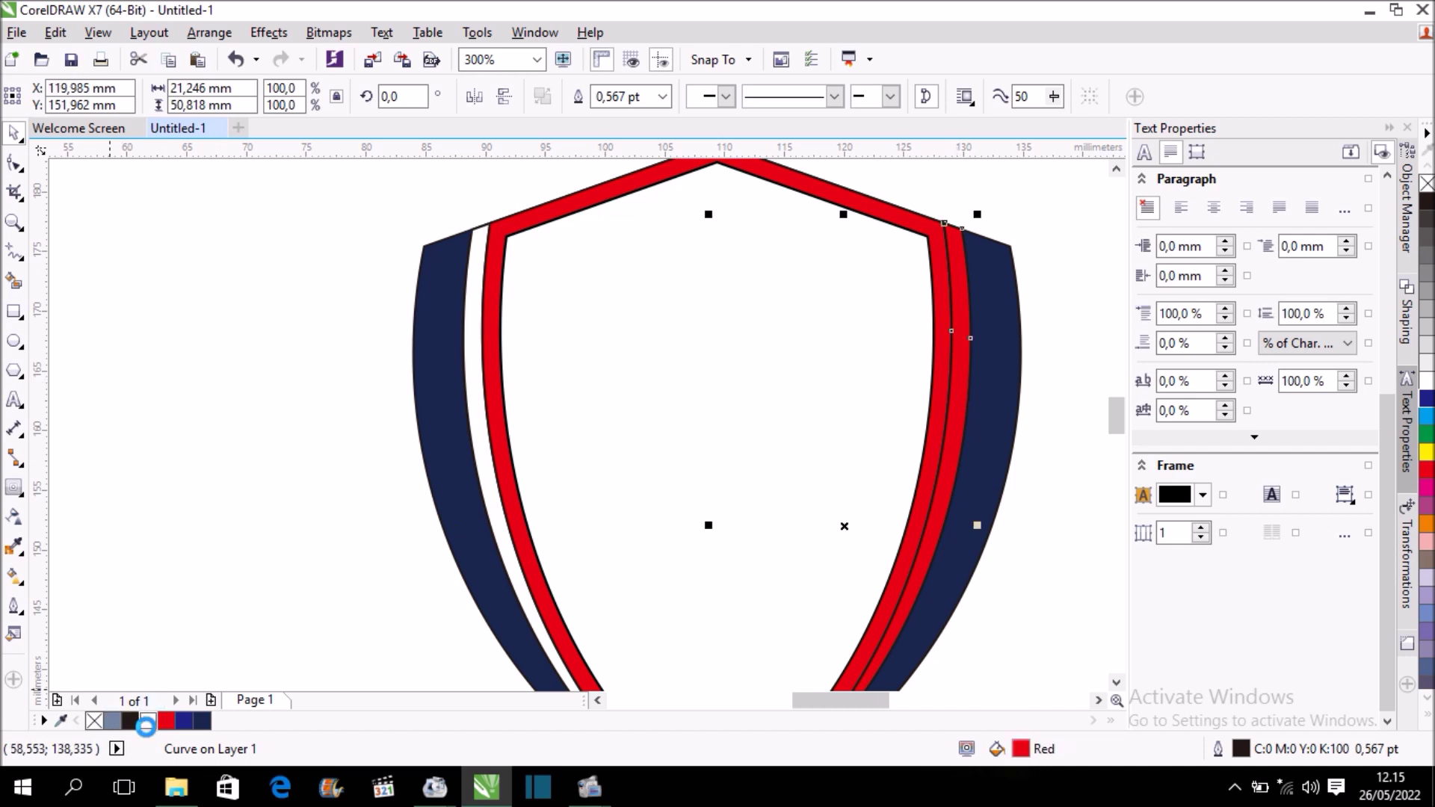
left_click(153, 722)
- Marquee-select every part of the shield
left_click(505, 333)
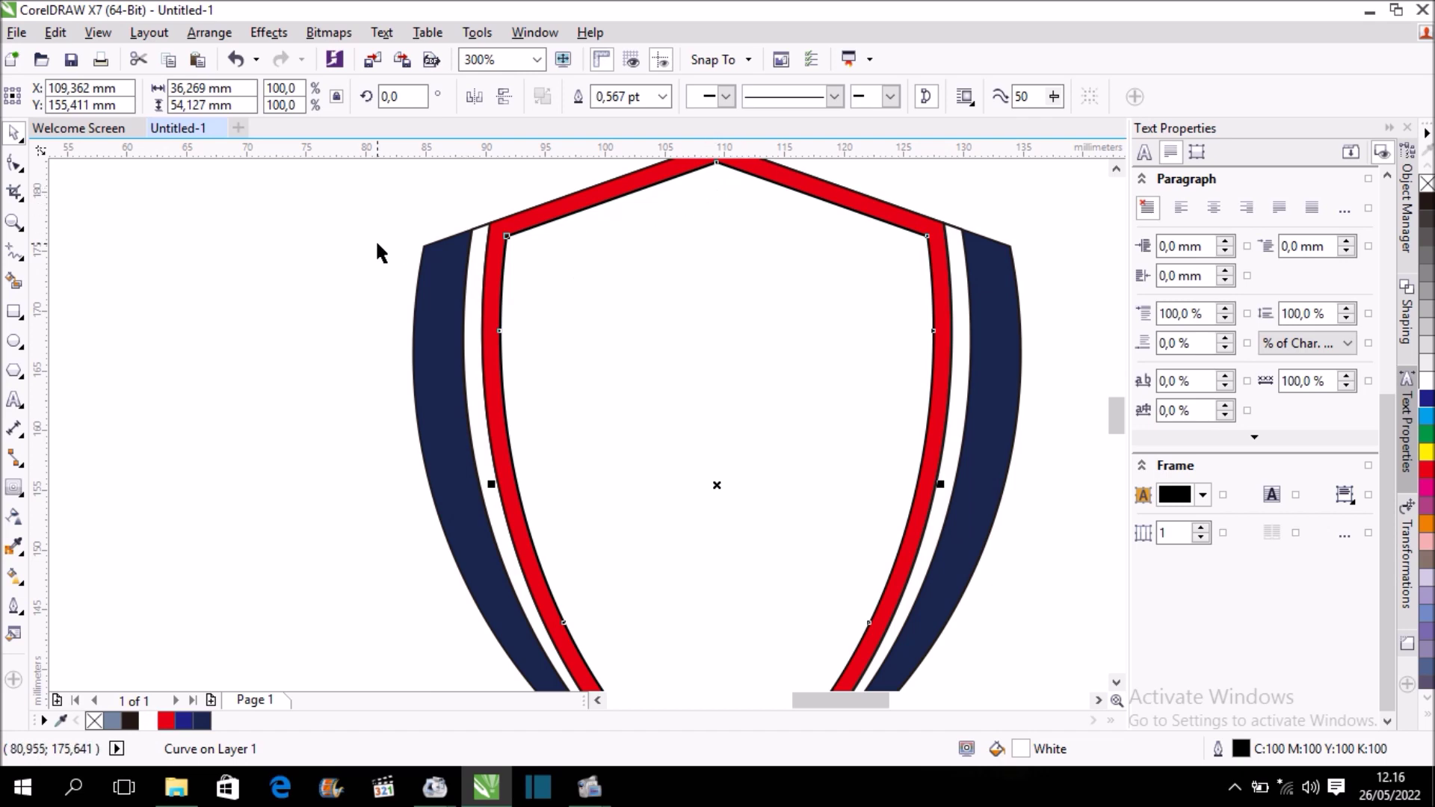
scroll(375, 240, "down", 2)
left_click(801, 236)
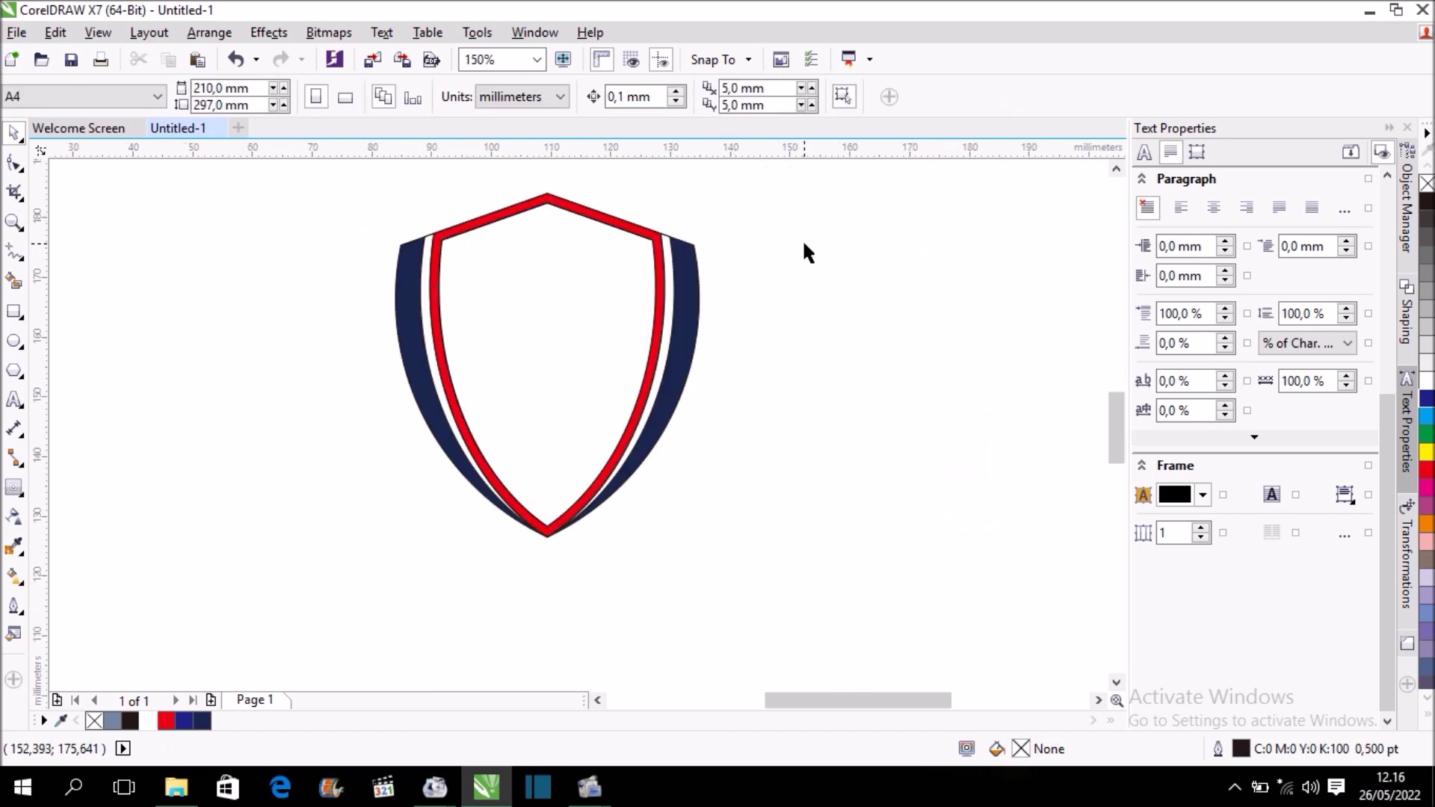
scroll(804, 244, "down", 1)
left_click_drag(543, 193, 807, 408)
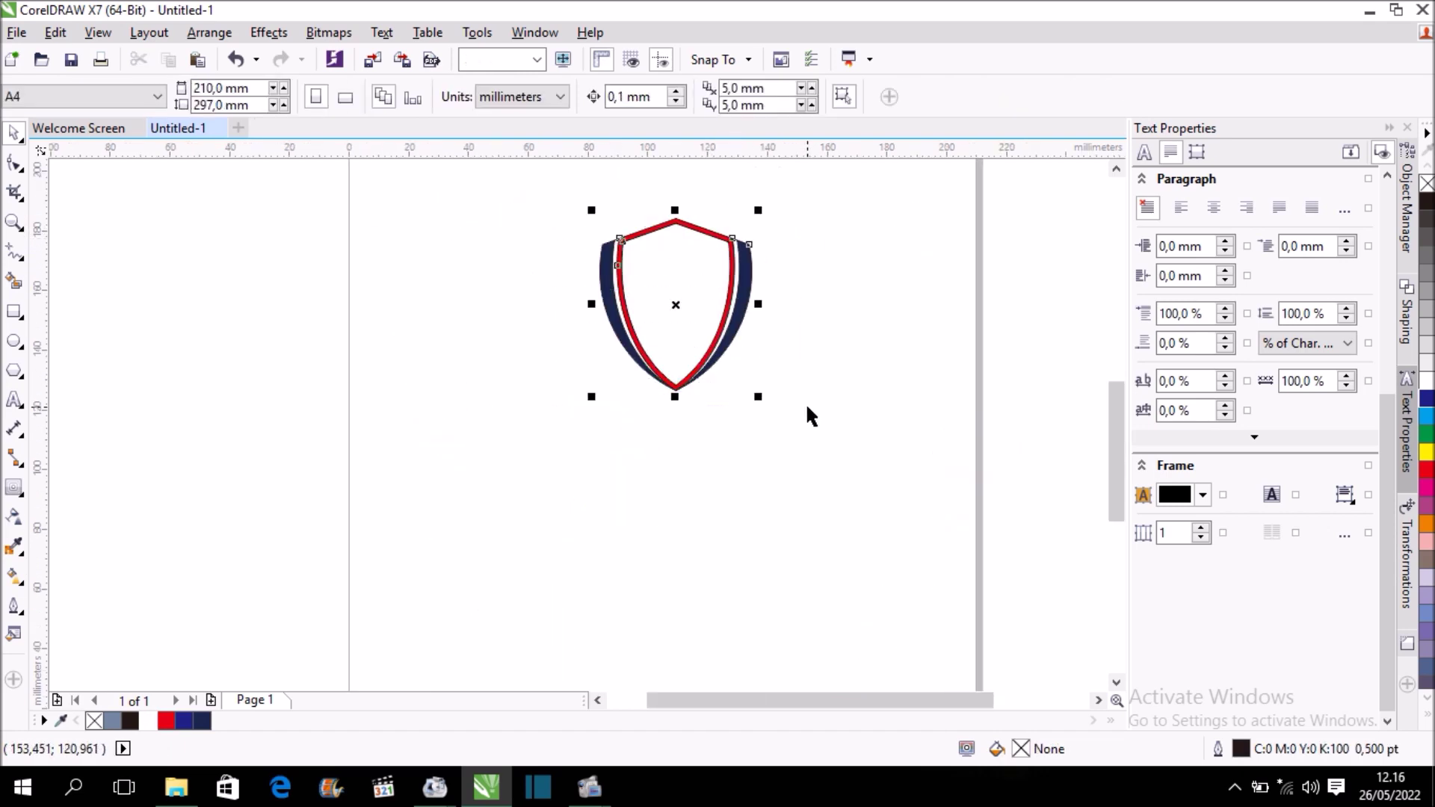
- Set the outline width of all five shield parts to None
left_click(878, 97)
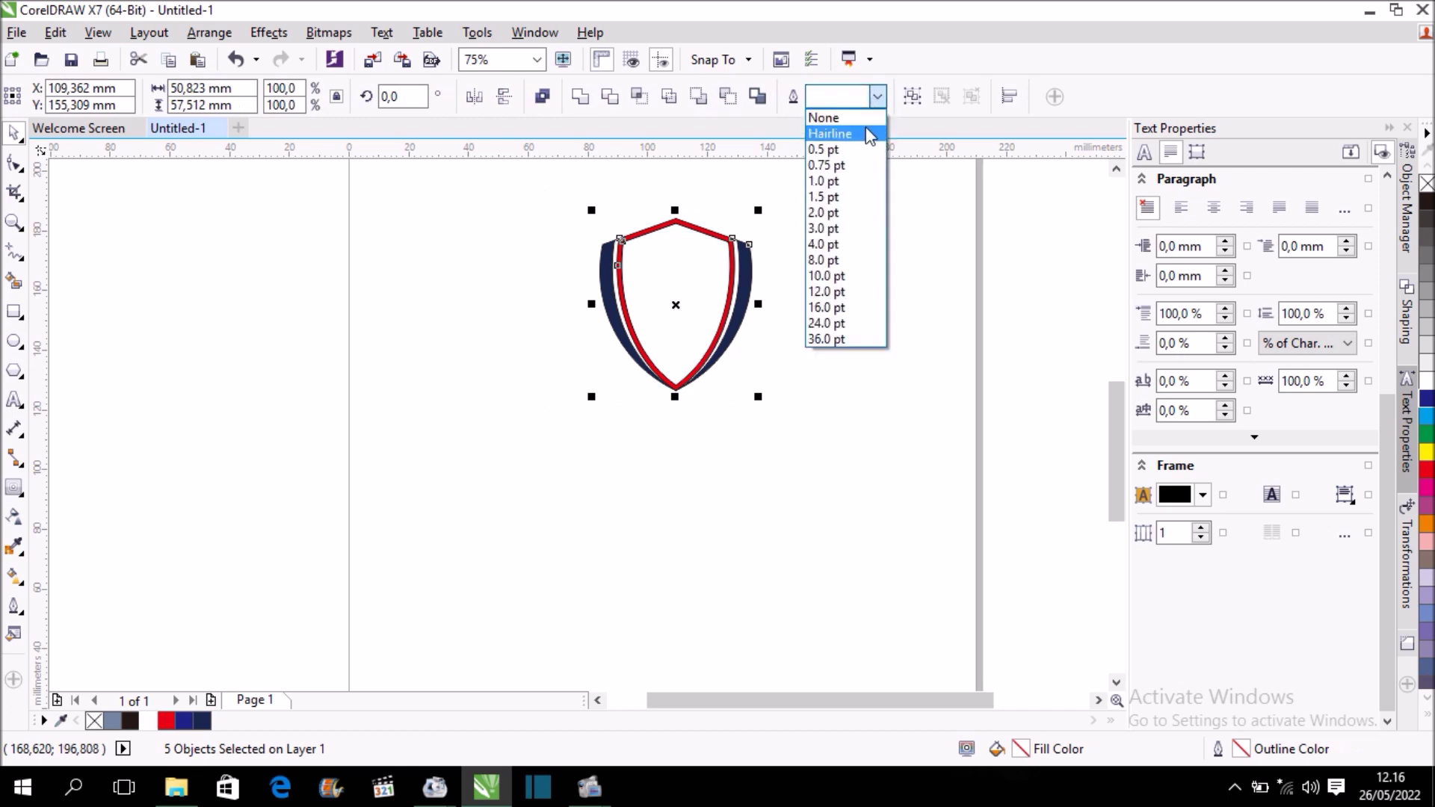
left_click(860, 119)
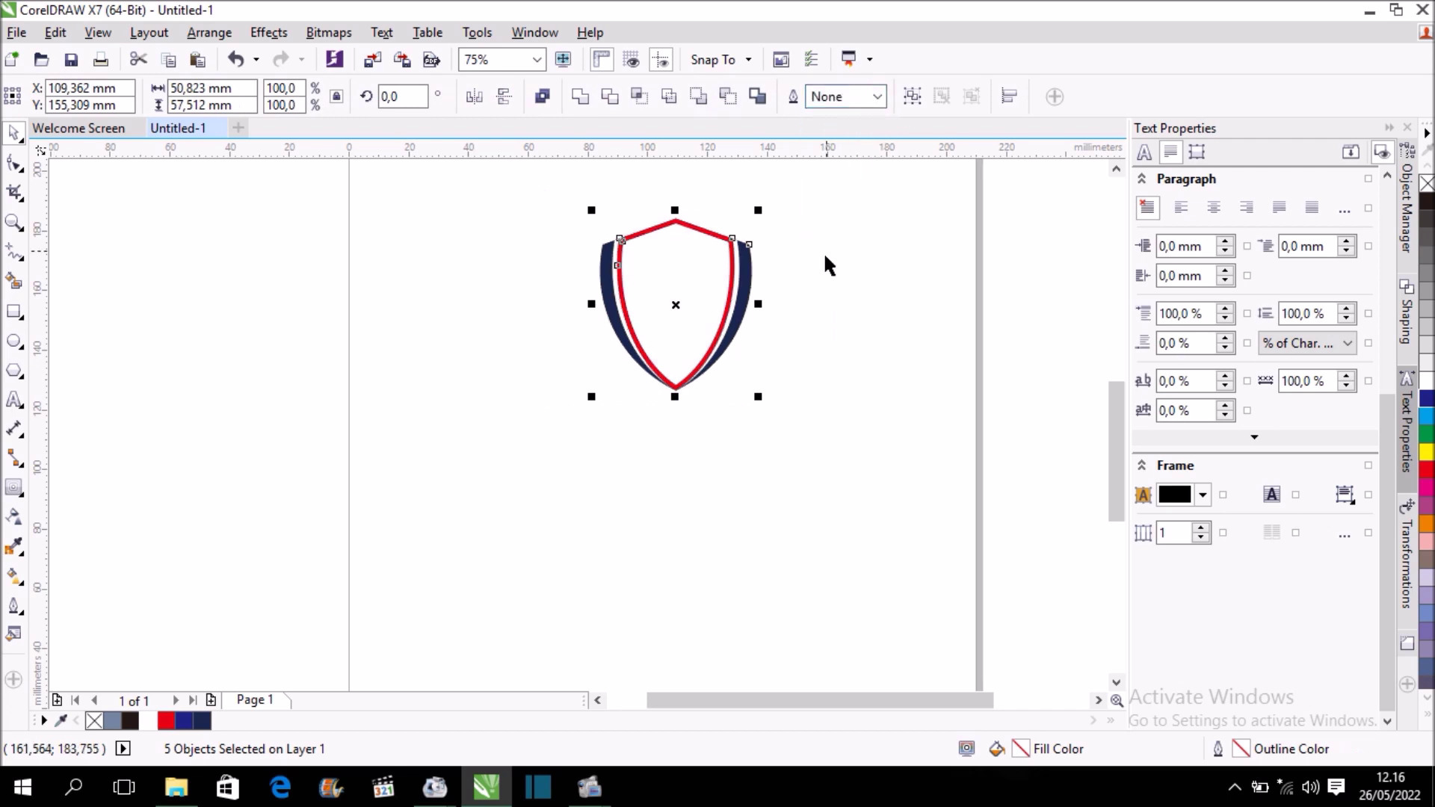
left_click(586, 199)
scroll(586, 200, "up", 2)
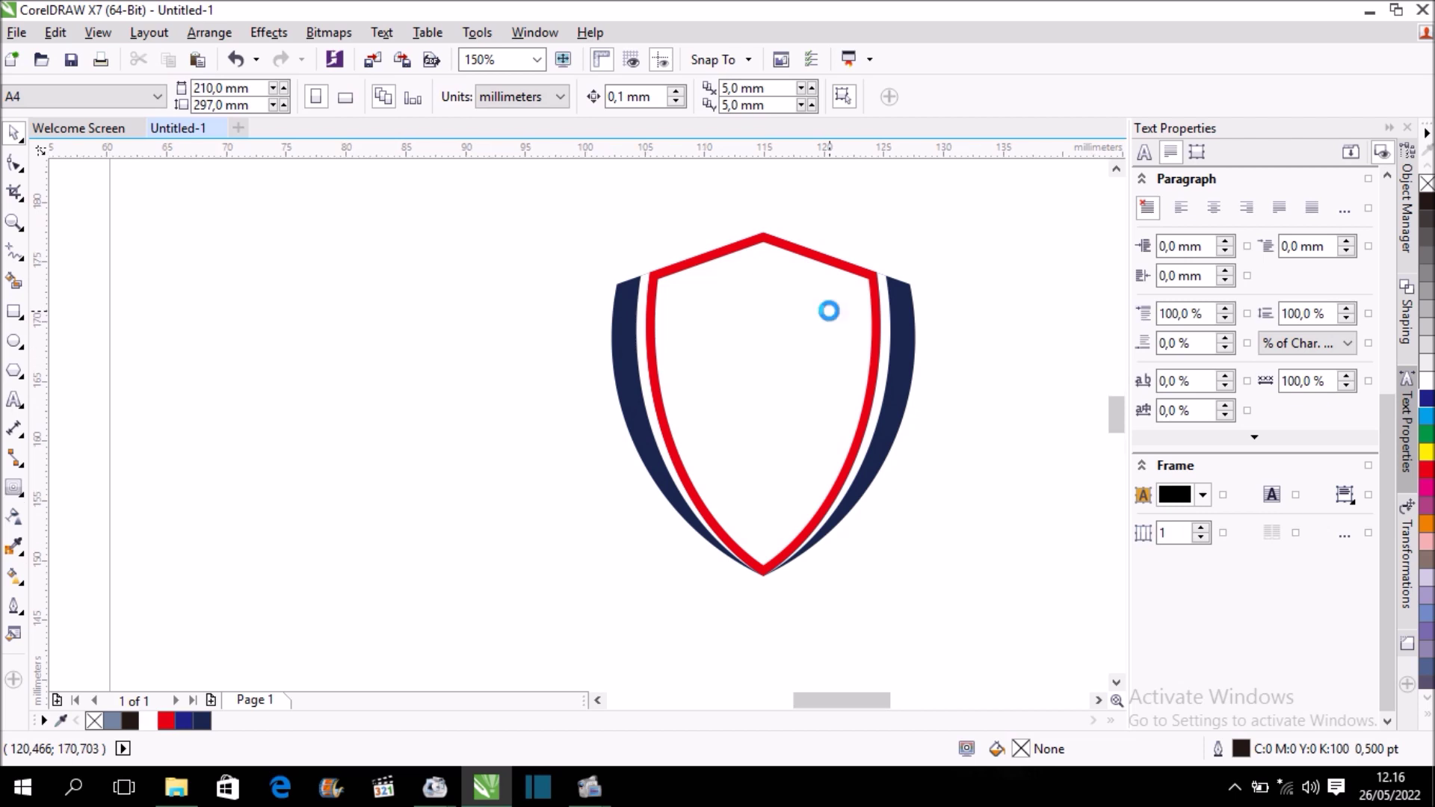
scroll(829, 318, "up", 2)
scroll(543, 303, "down", 1)
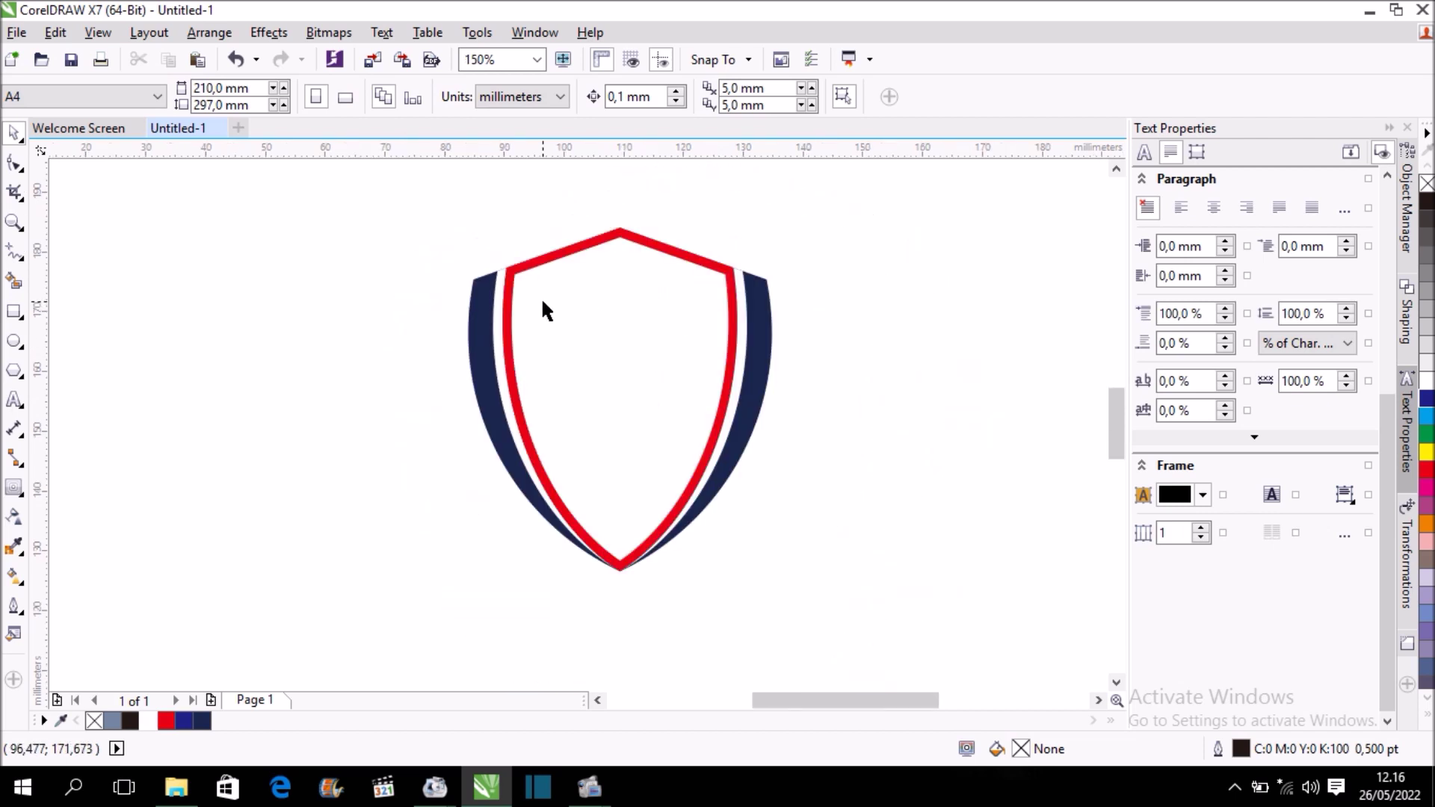
scroll(644, 320, "up", 1)
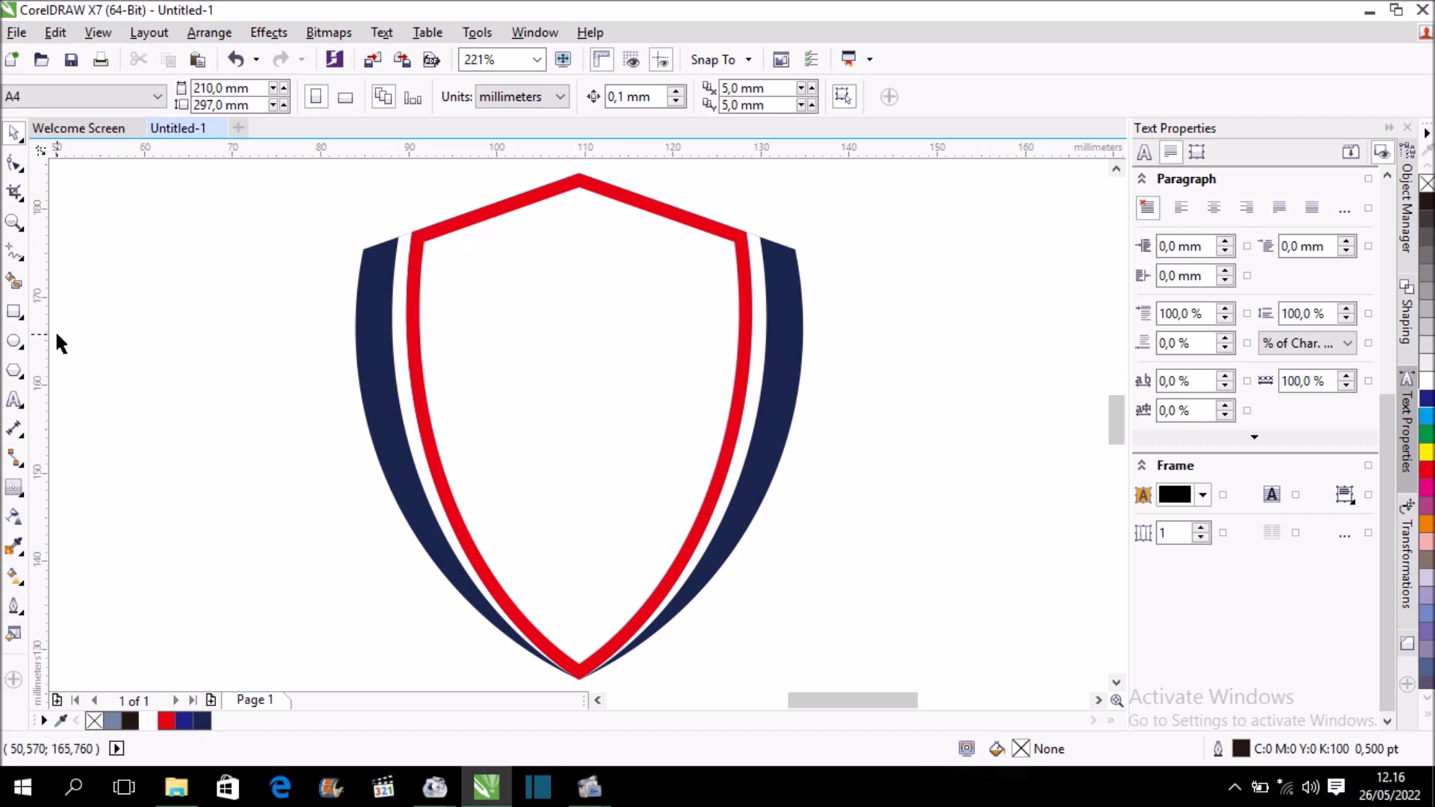
- Draw a rectangle across the upper shield and fill it dark navy
left_click(14, 312)
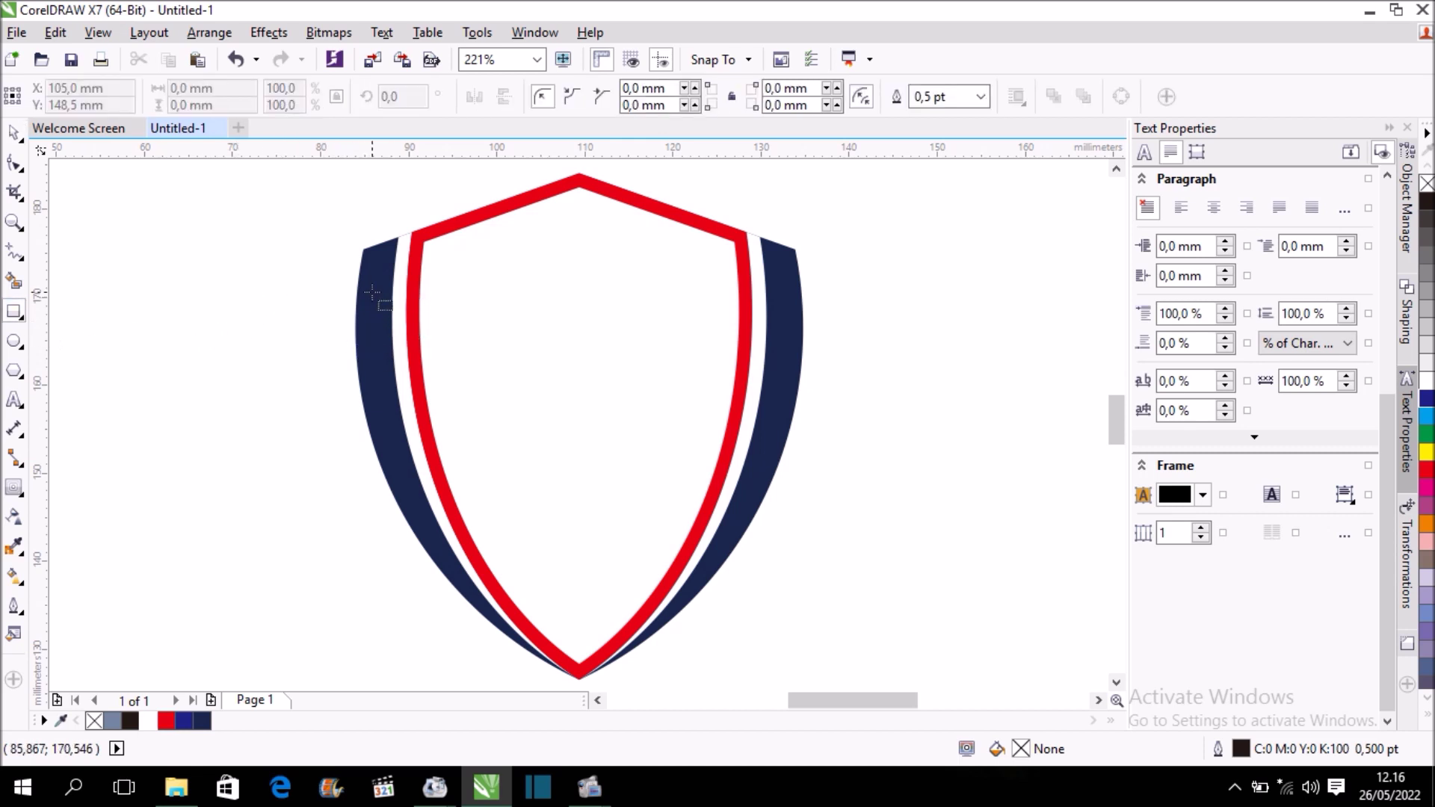
left_click_drag(372, 292, 784, 375)
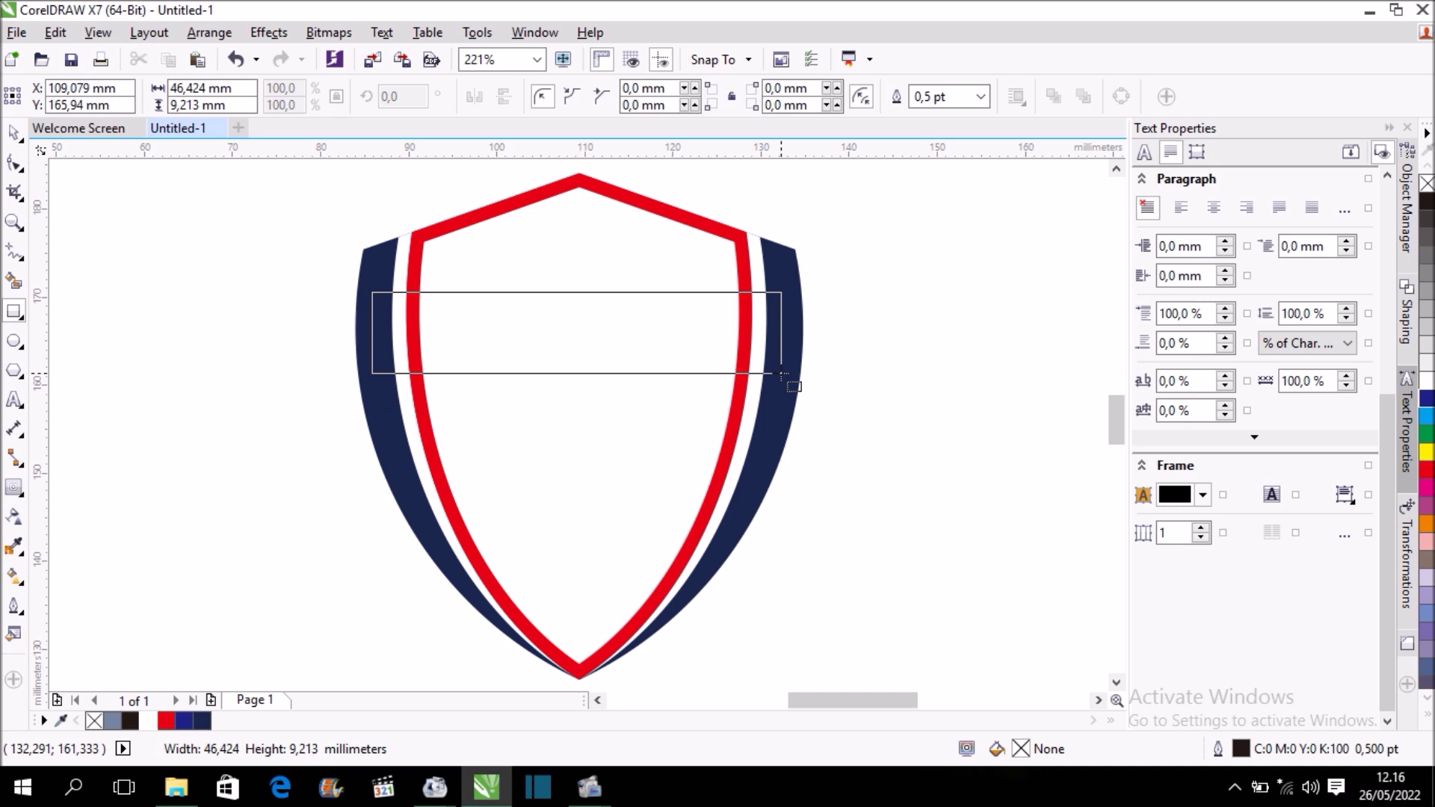
left_click_drag(783, 374, 786, 373)
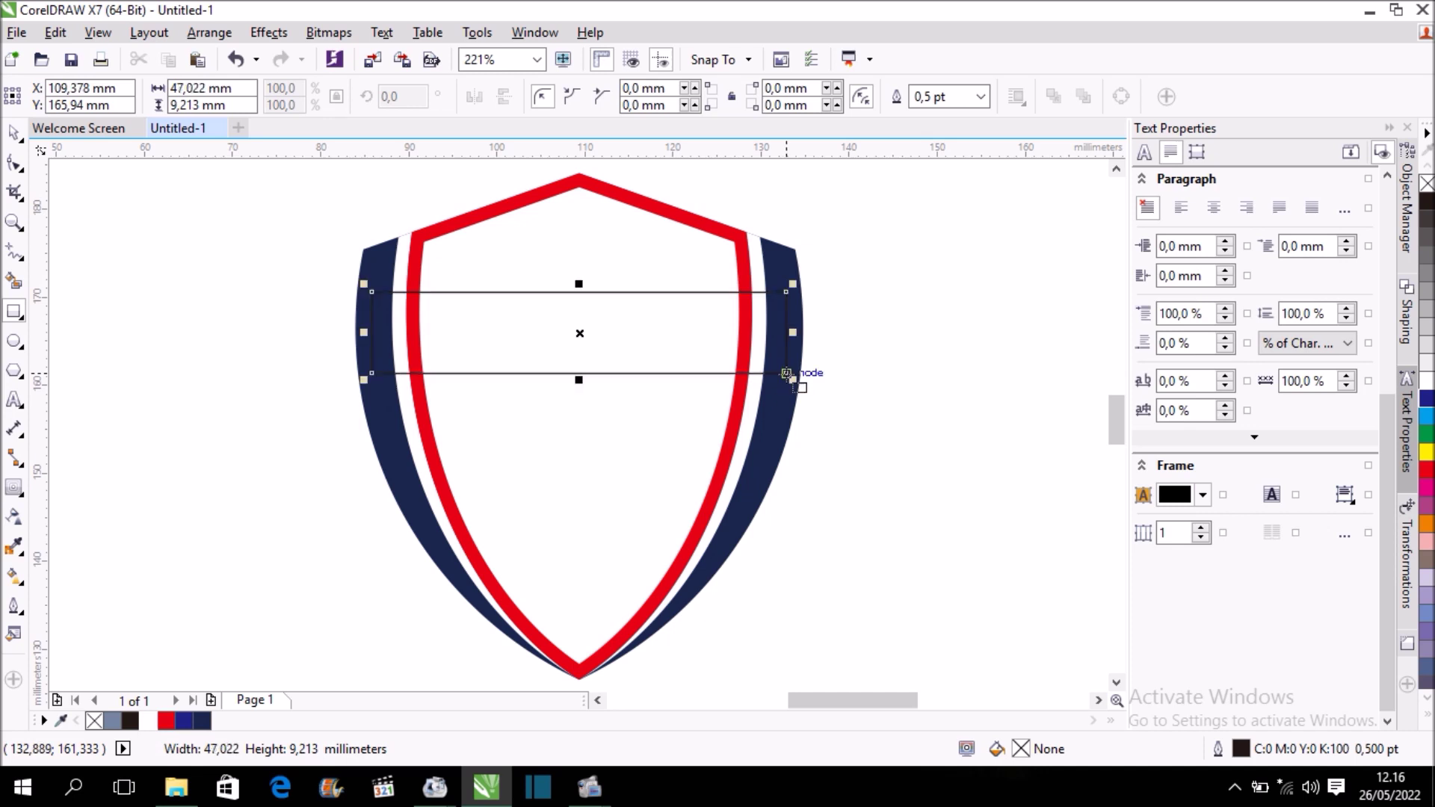
left_click(14, 133)
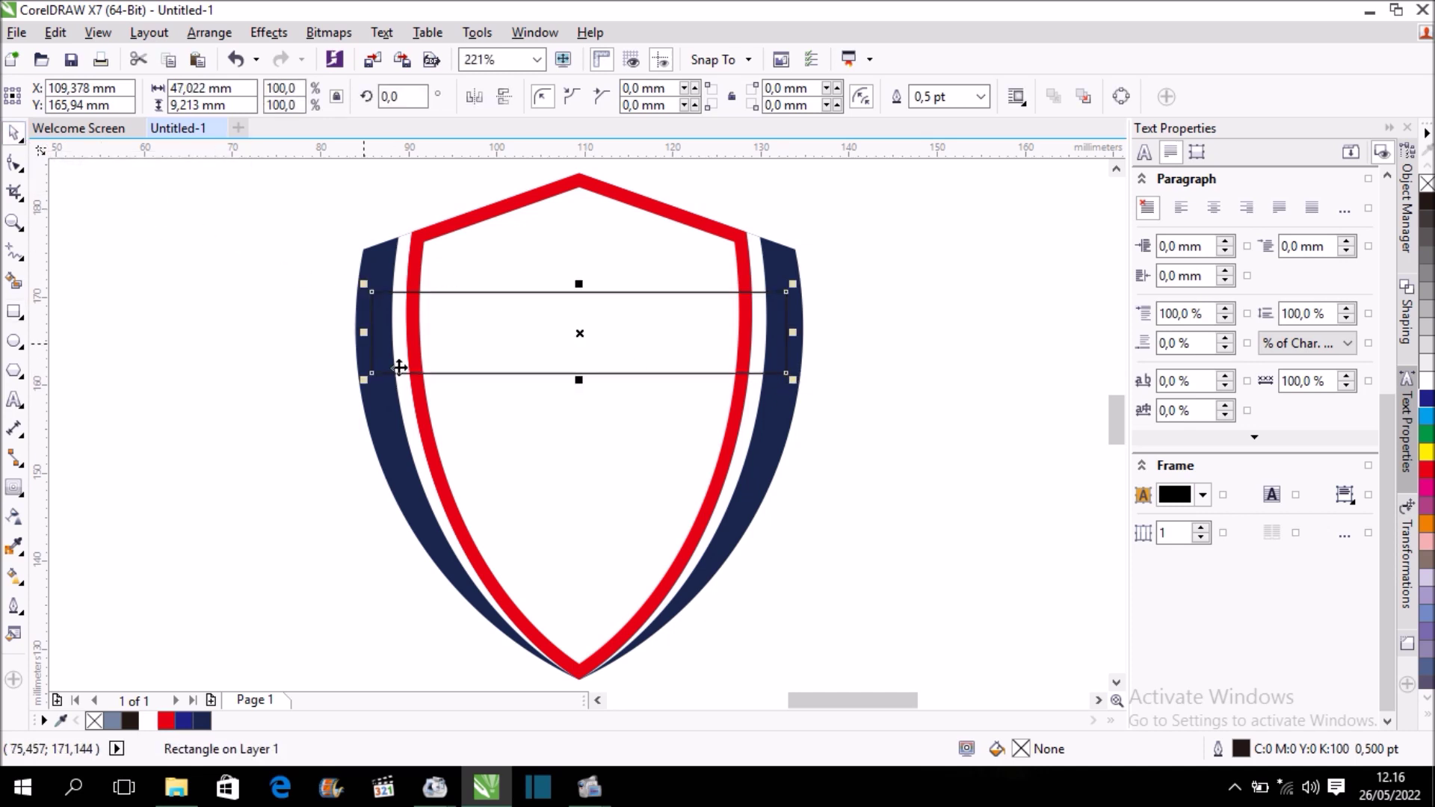
left_click(202, 721)
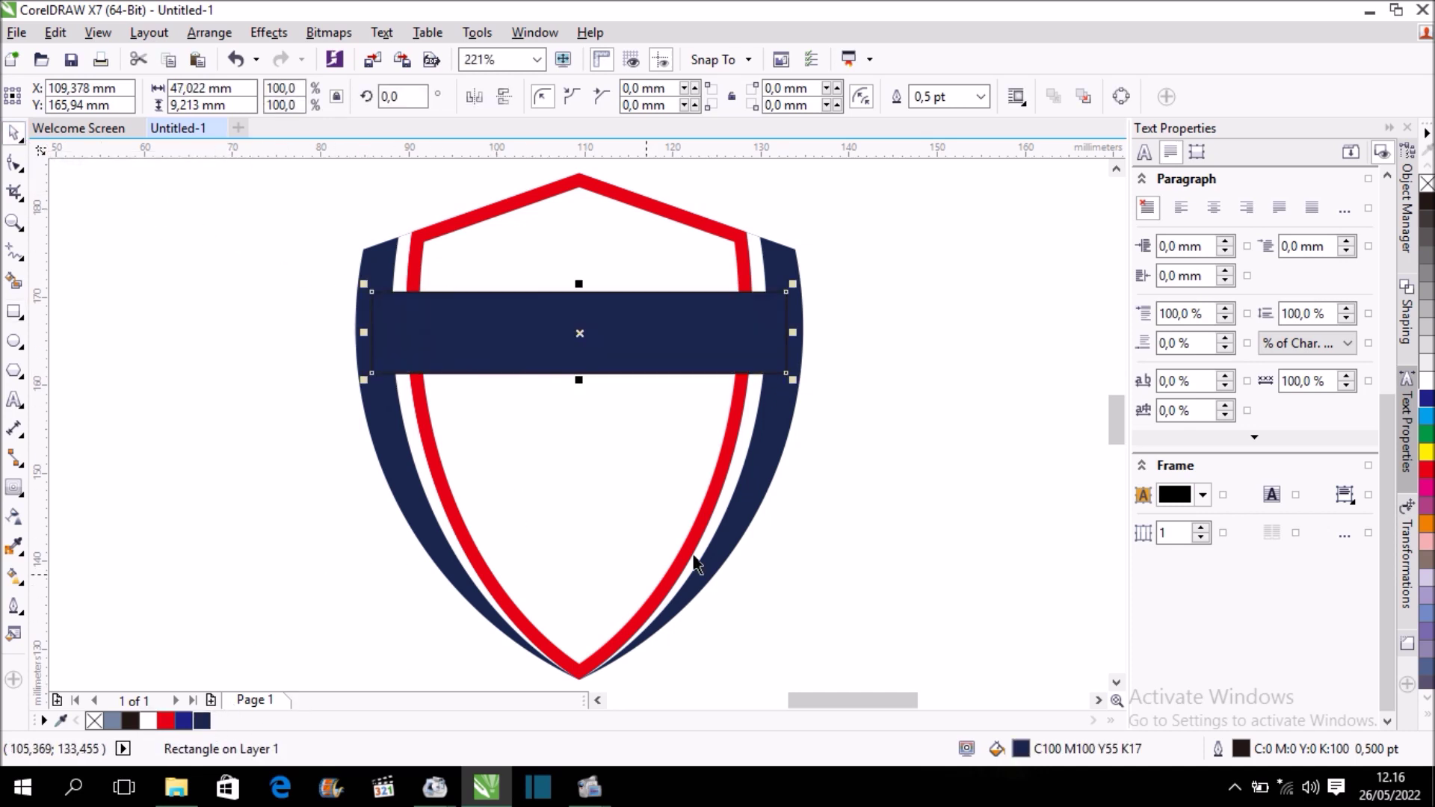
left_click(902, 424)
scroll(902, 422, "down", 2)
scroll(905, 428, "up", 2)
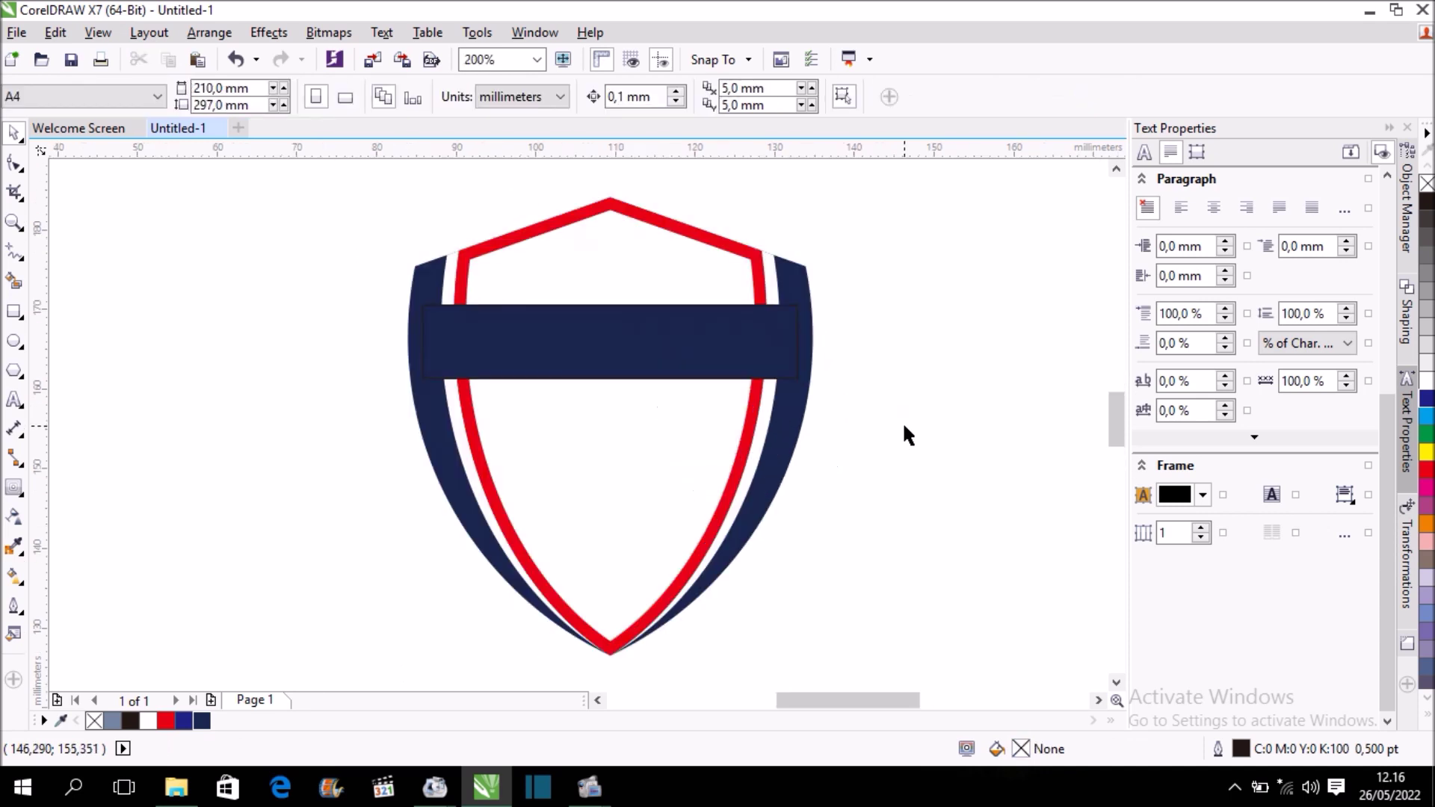
- Move the navy band slightly lower and remove its outline
left_click(649, 359)
left_click_drag(650, 364, 649, 370)
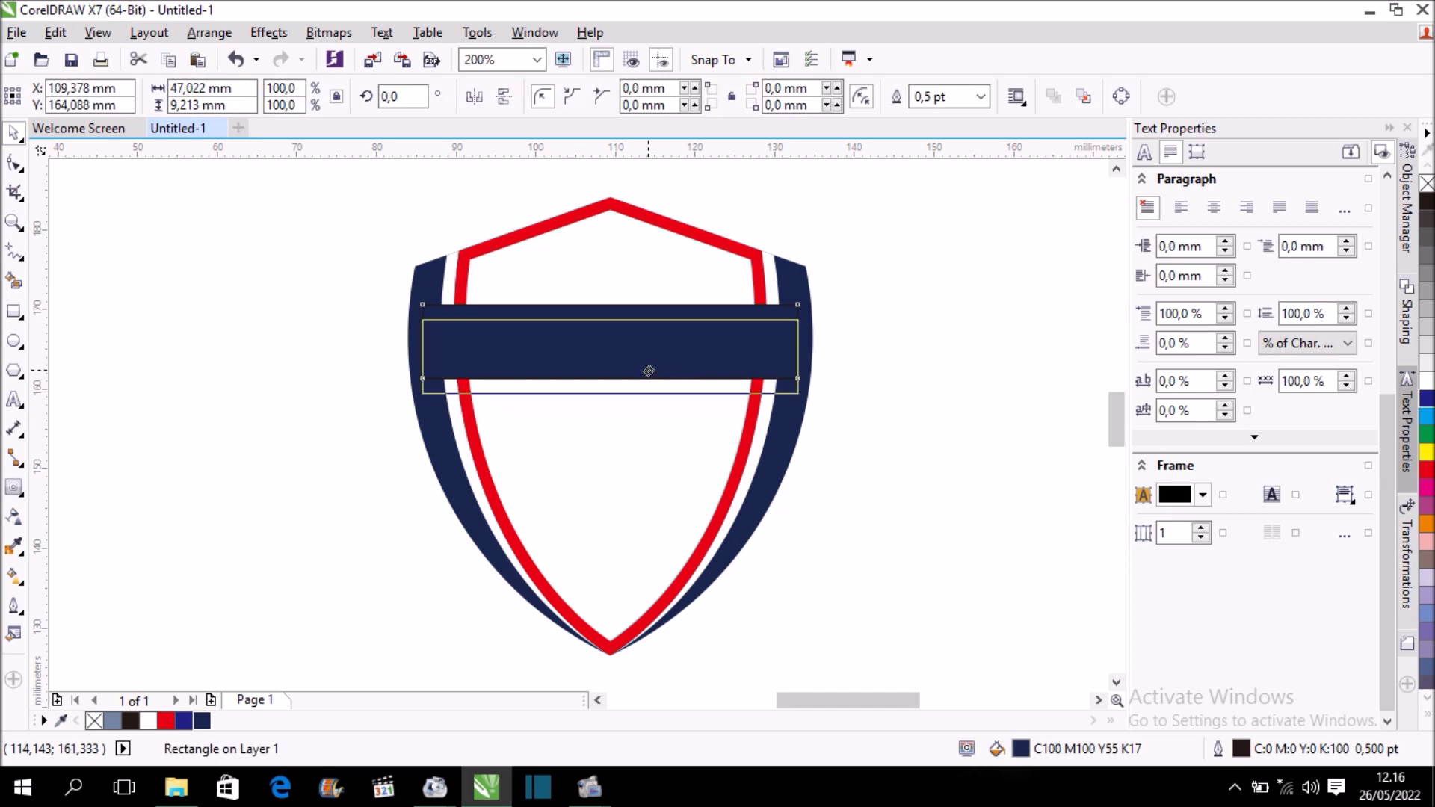
left_click(981, 97)
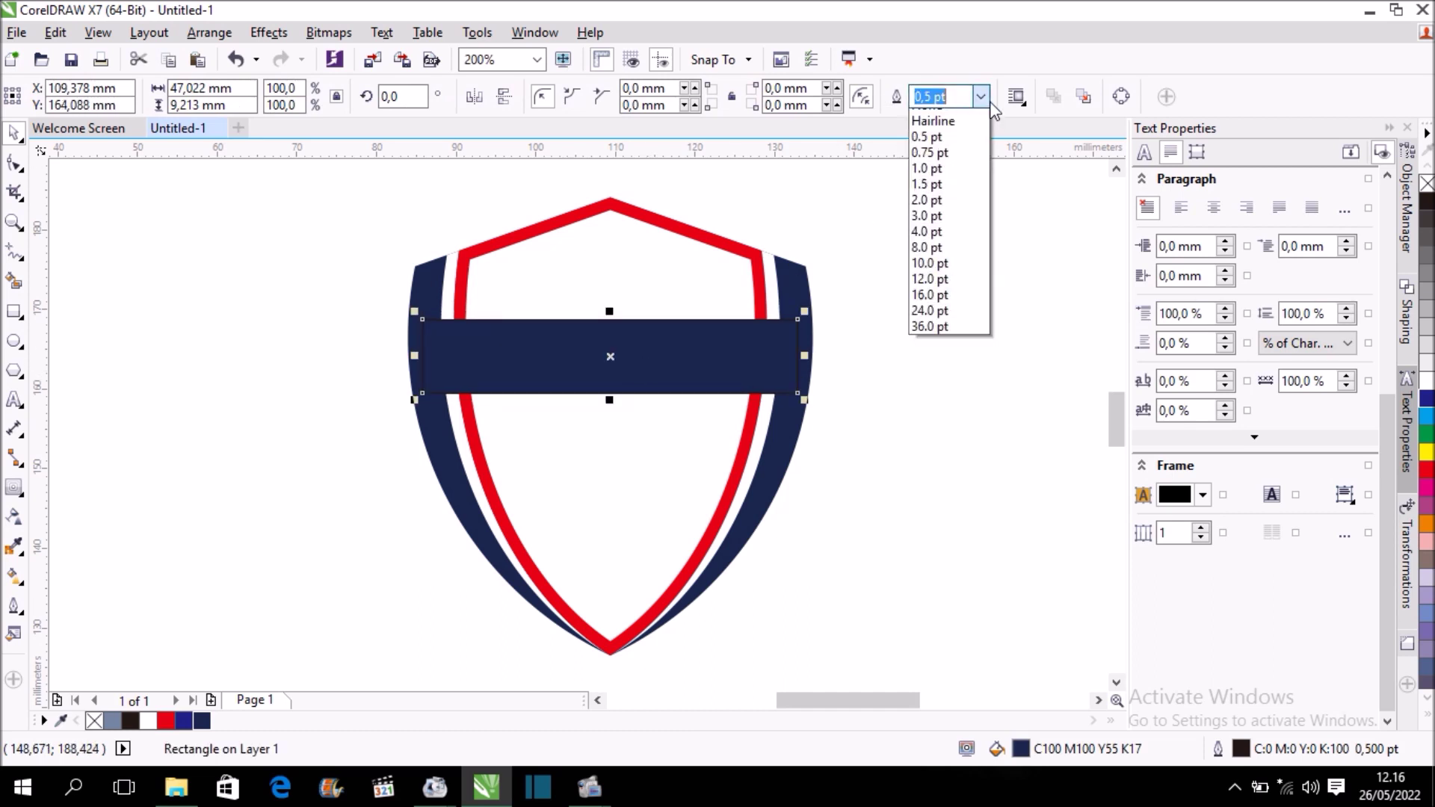
left_click(972, 113)
left_click(890, 271)
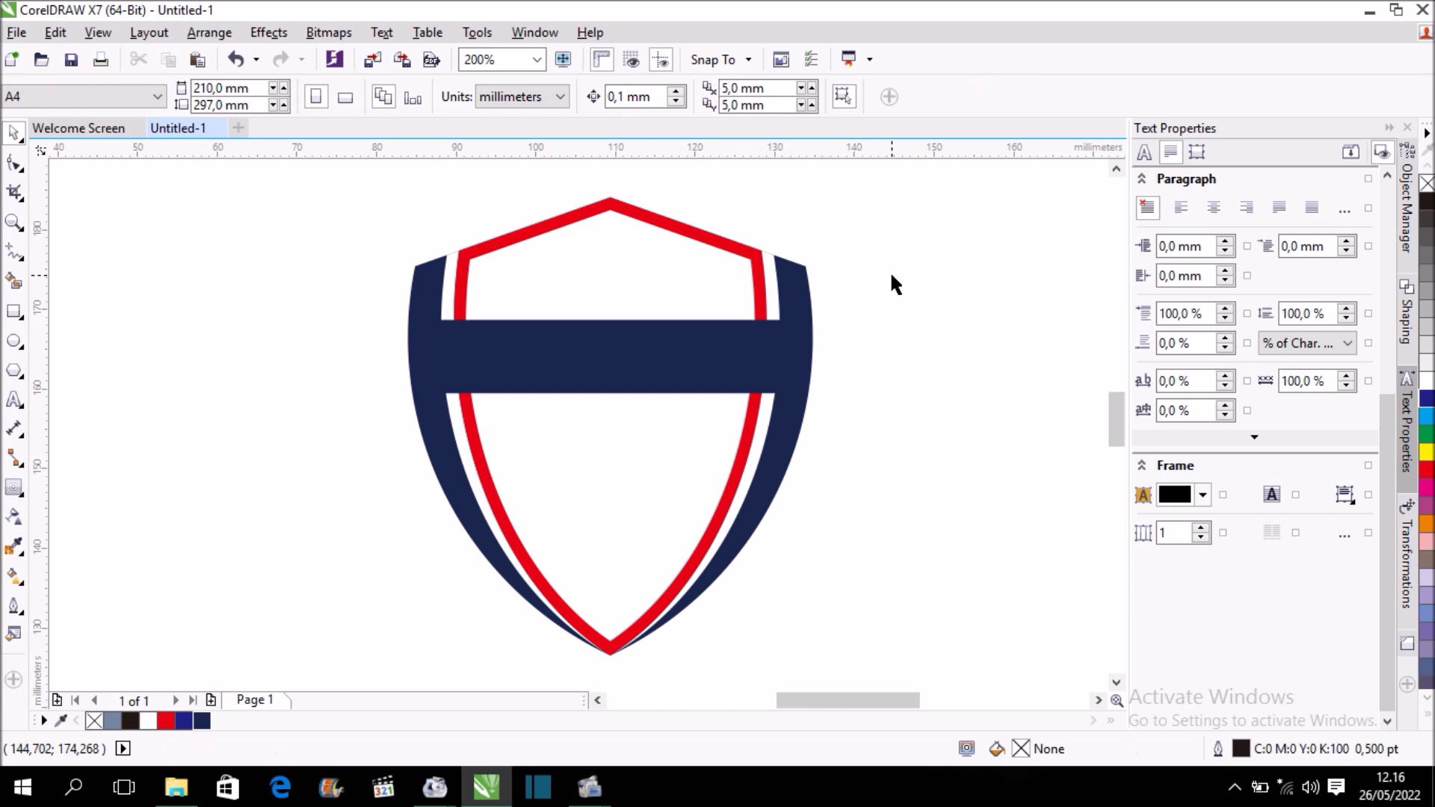
scroll(889, 270, "down", 1)
scroll(755, 303, "up", 1)
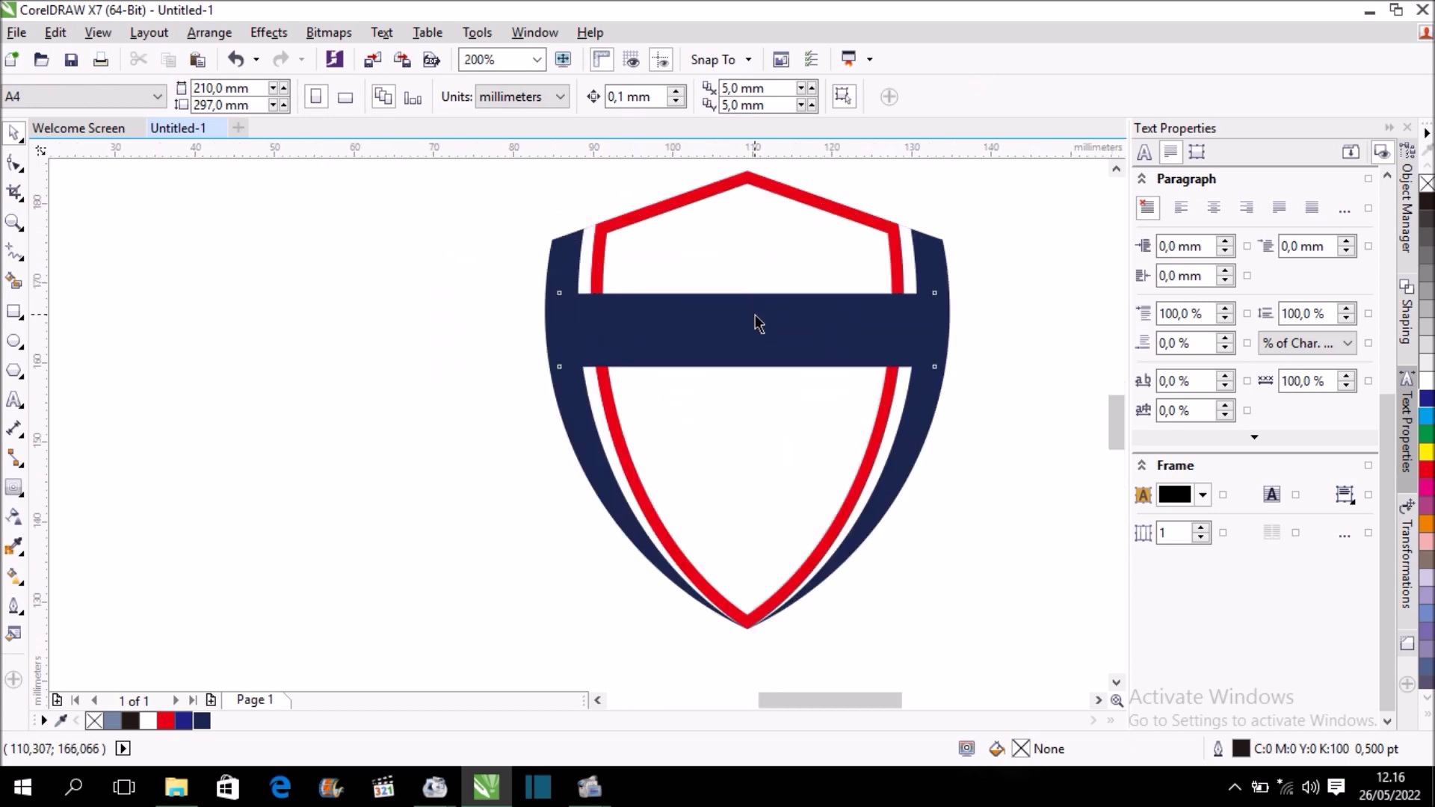
- Stretch the navy band downward to about 10.2 mm tall
left_click(755, 363)
scroll(755, 364, "up", 1)
left_click_drag(739, 377, 740, 390)
scroll(602, 355, "down", 1)
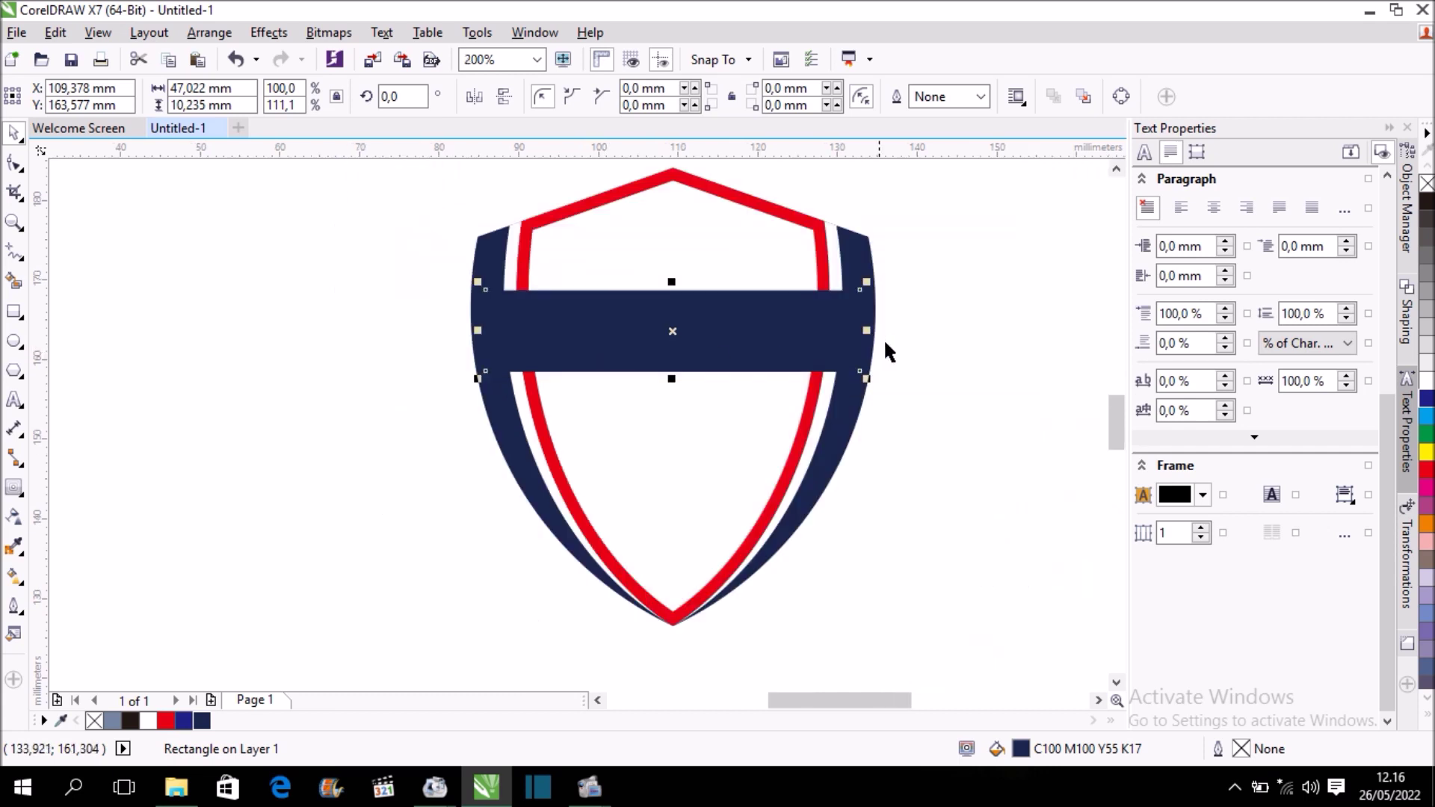
key("Escape")
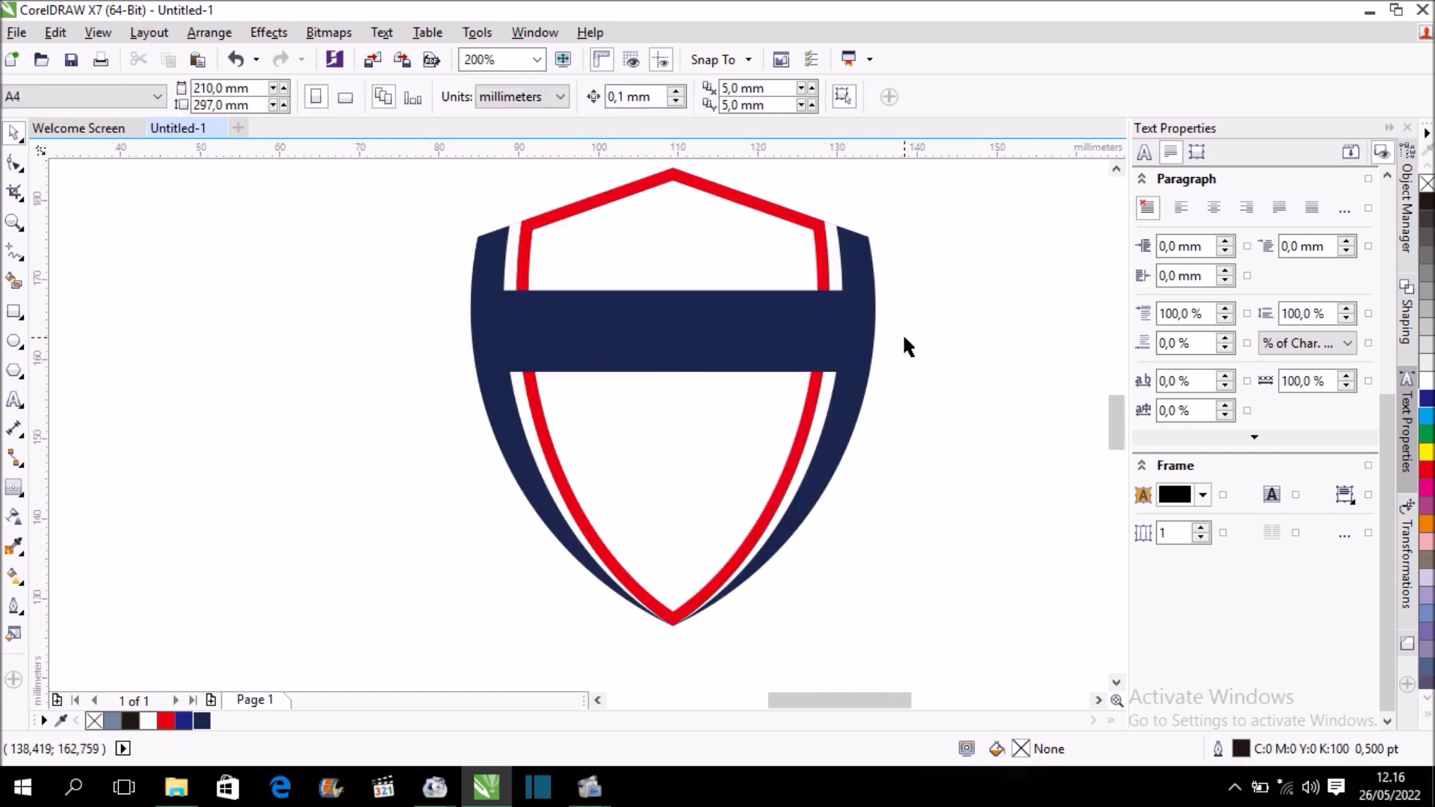
scroll(903, 333, "up", 1)
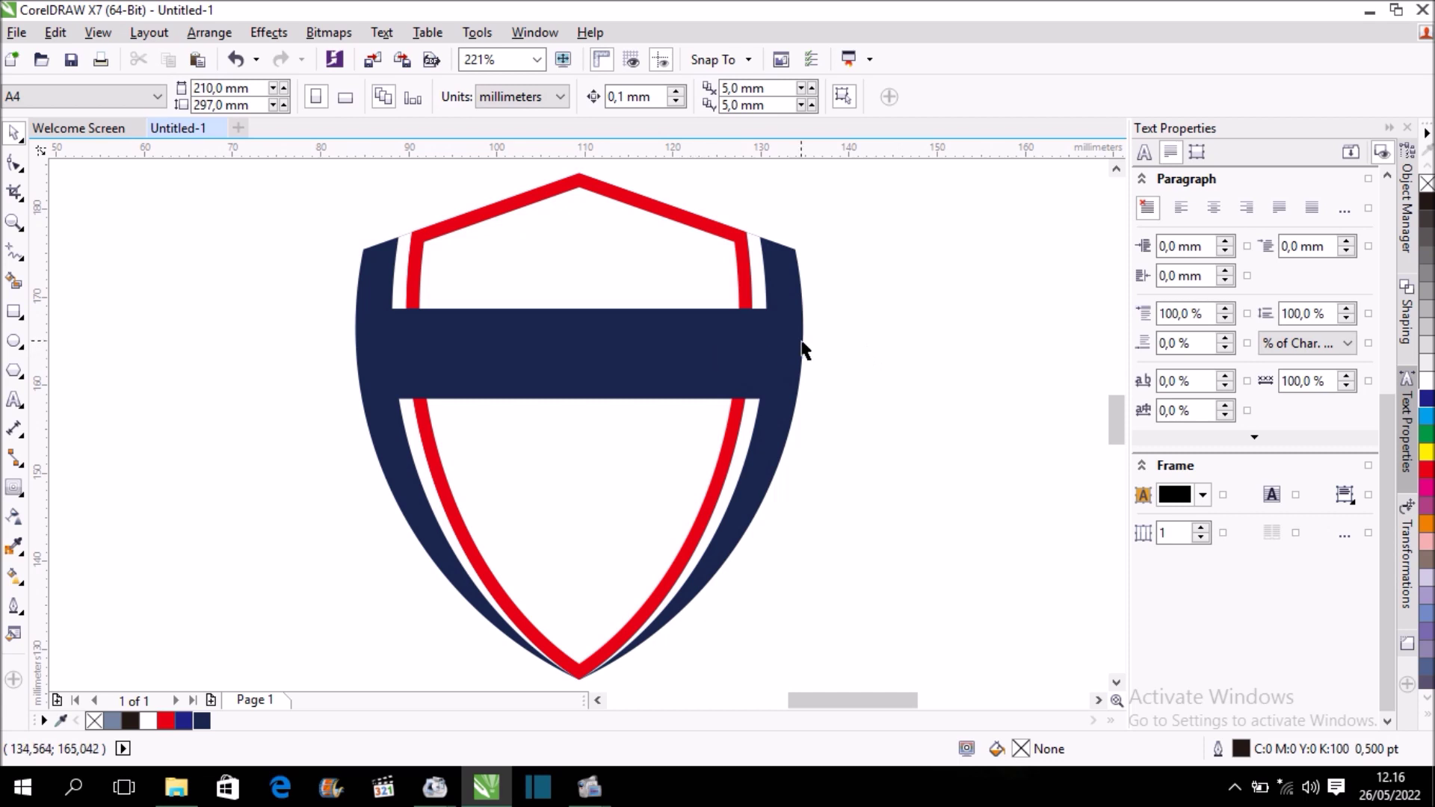
- Type 'AERRO' on the navy band and move it to the band's middle
left_click(14, 400)
scroll(473, 349, "up", 3)
left_click(367, 351)
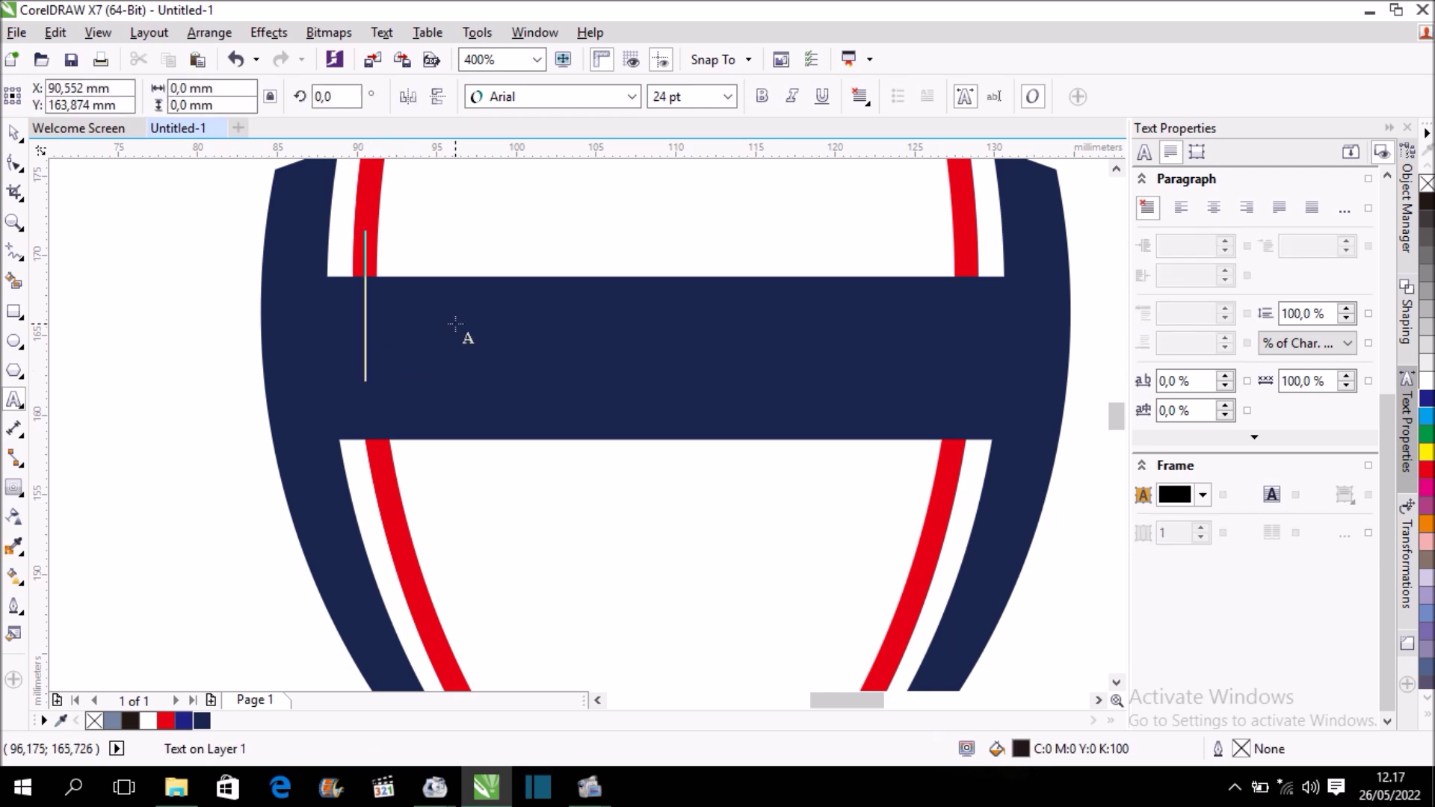
type("a")
key("BackSpace")
type("A")
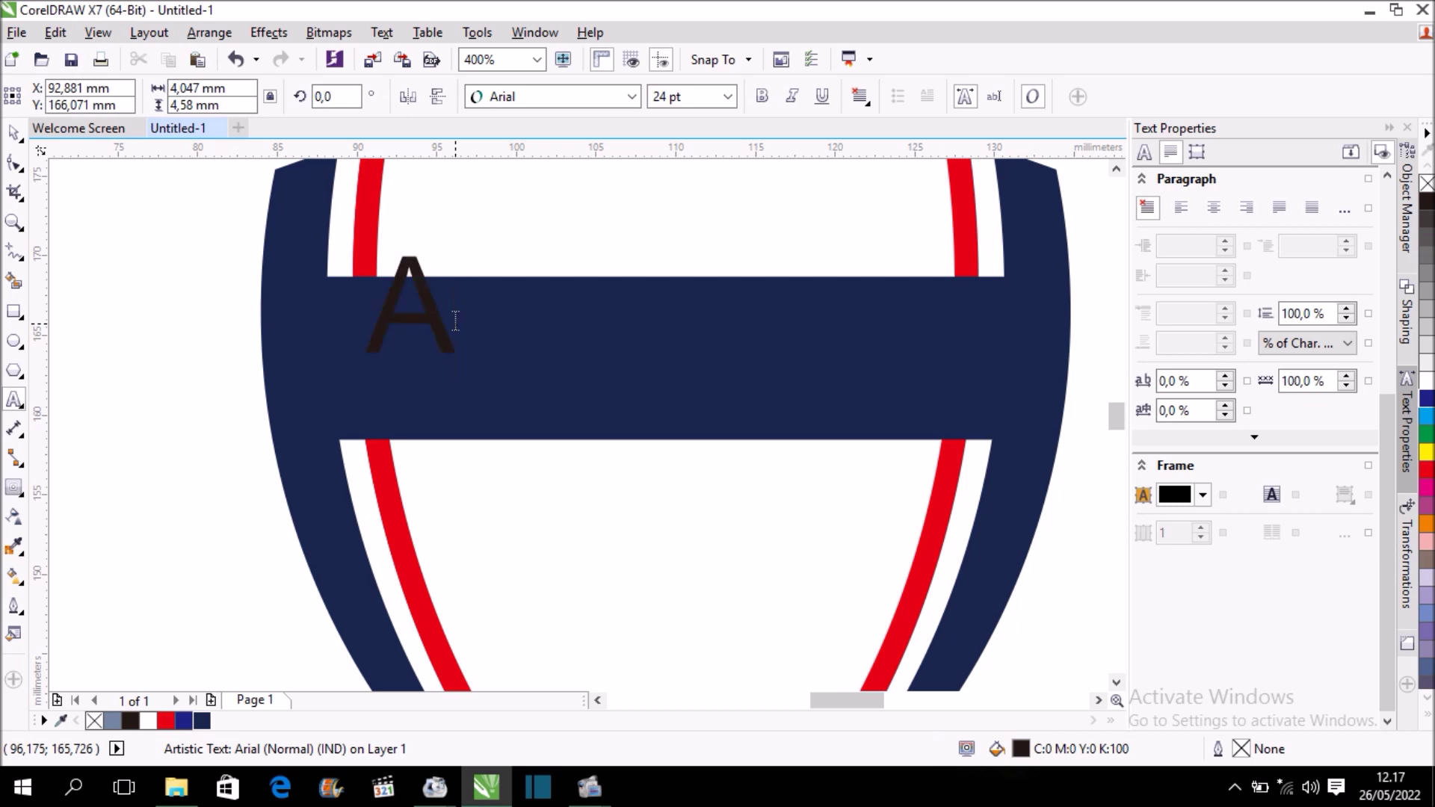
type("ERRO")
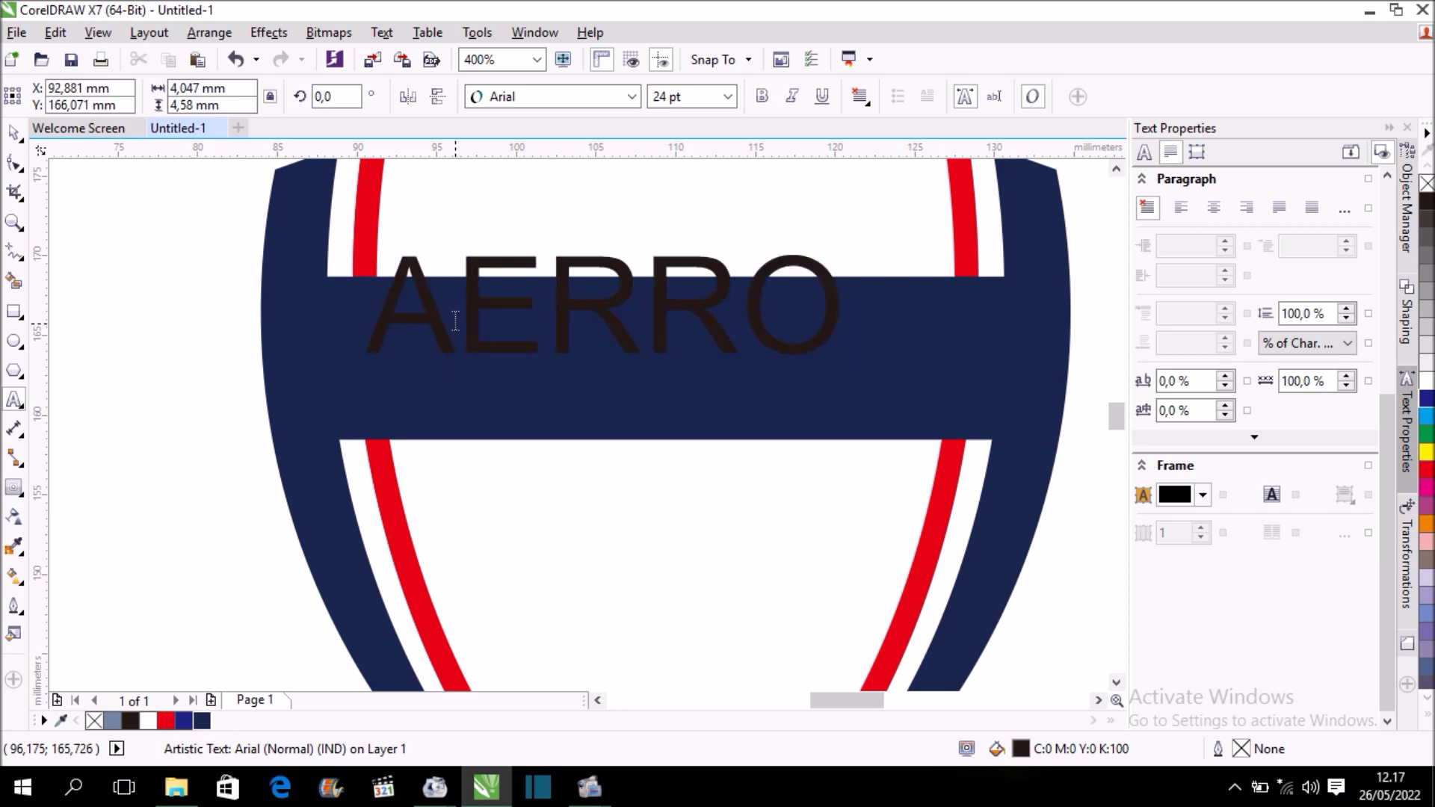
left_click(15, 134)
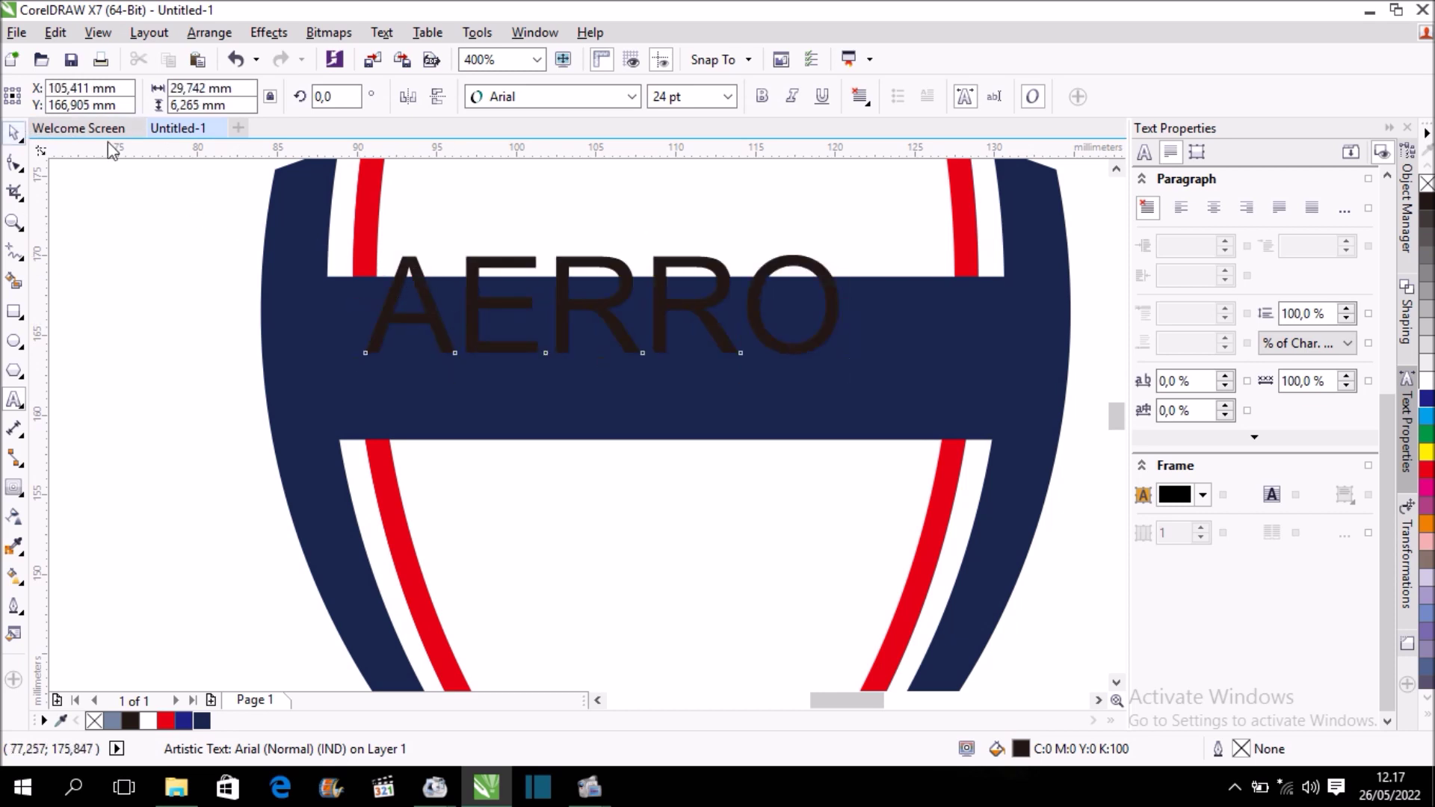
left_click_drag(611, 304, 643, 352)
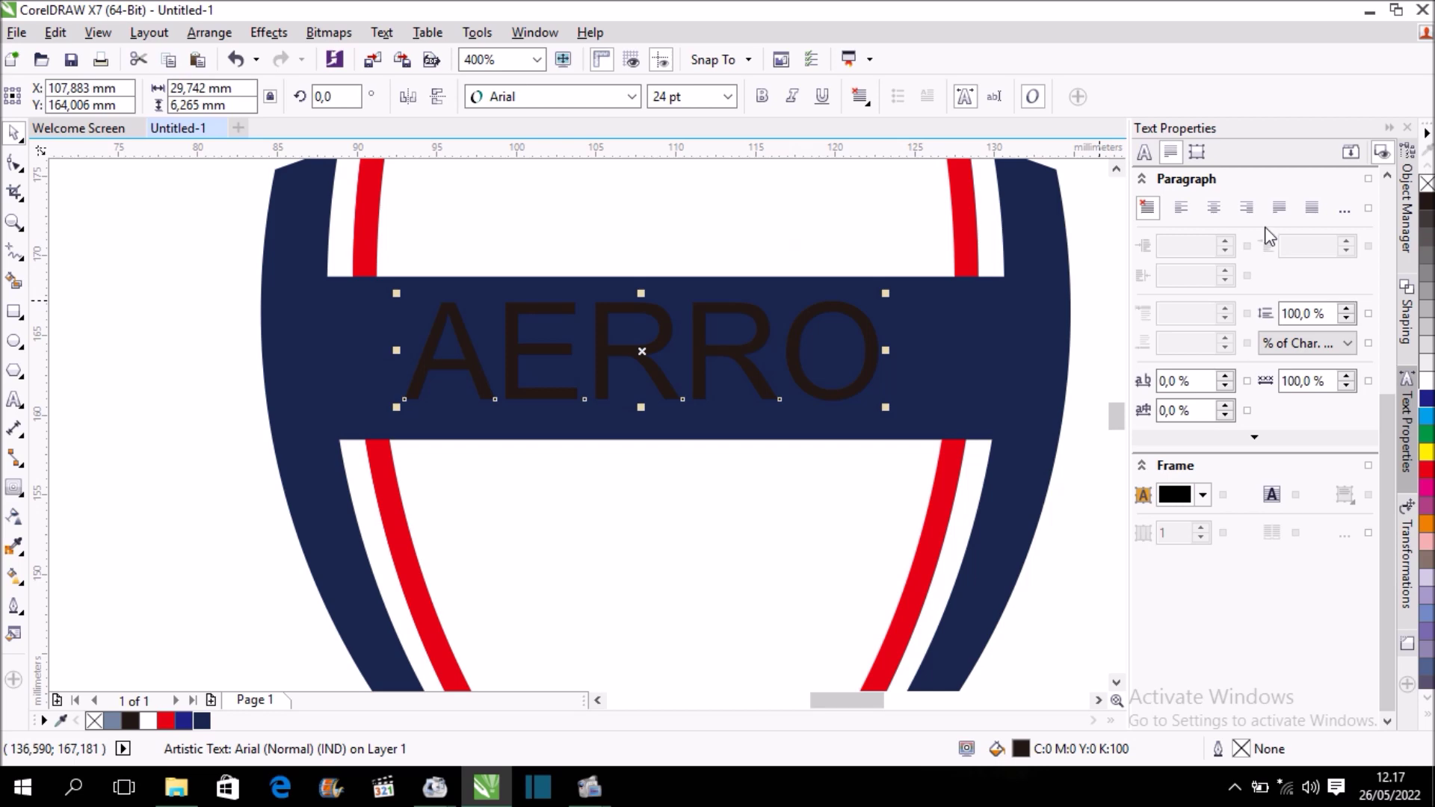
- Make AERRO white Exotc350 DmBd BT at about 28 pt, lowered slightly
scroll(1268, 246, "up", 5)
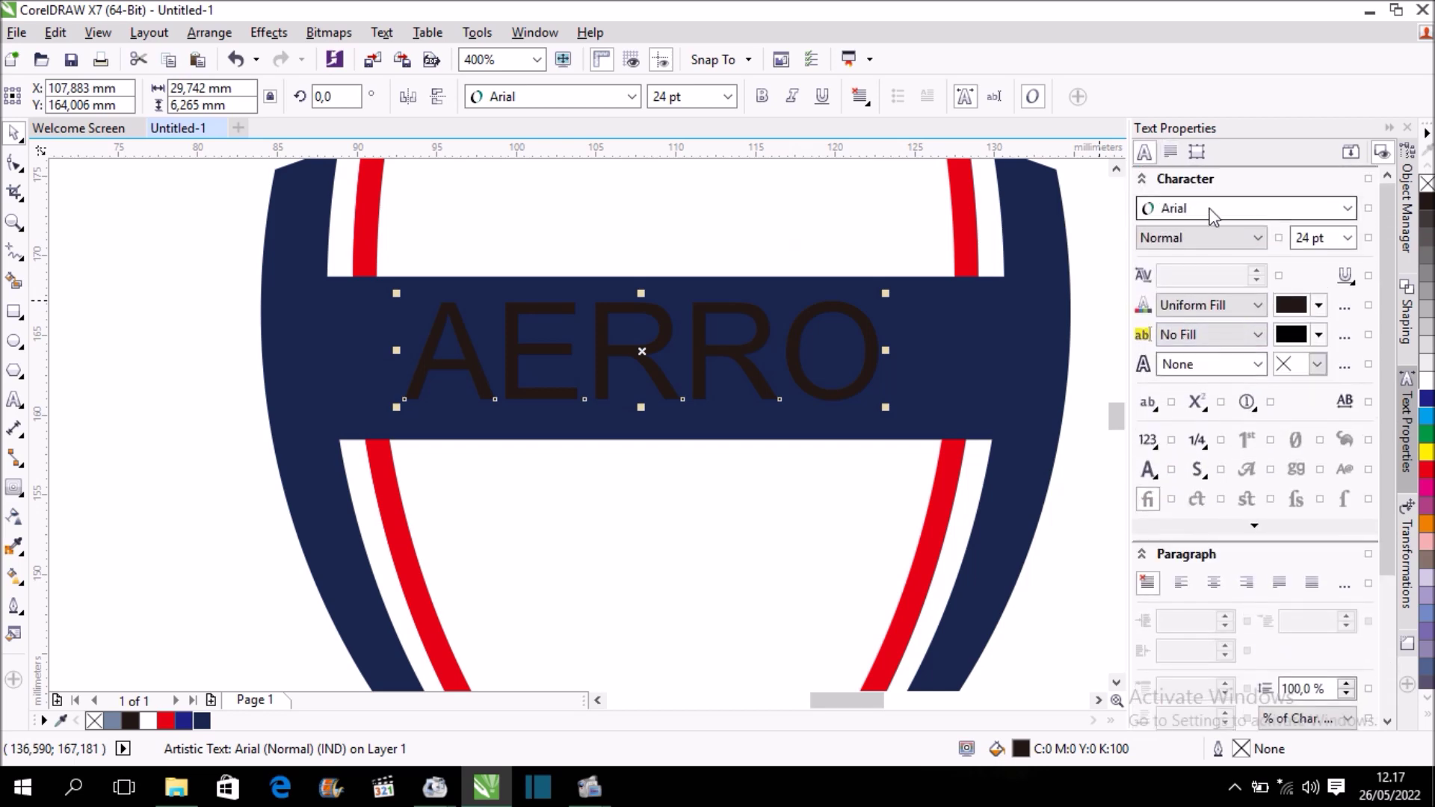
left_click(1213, 213)
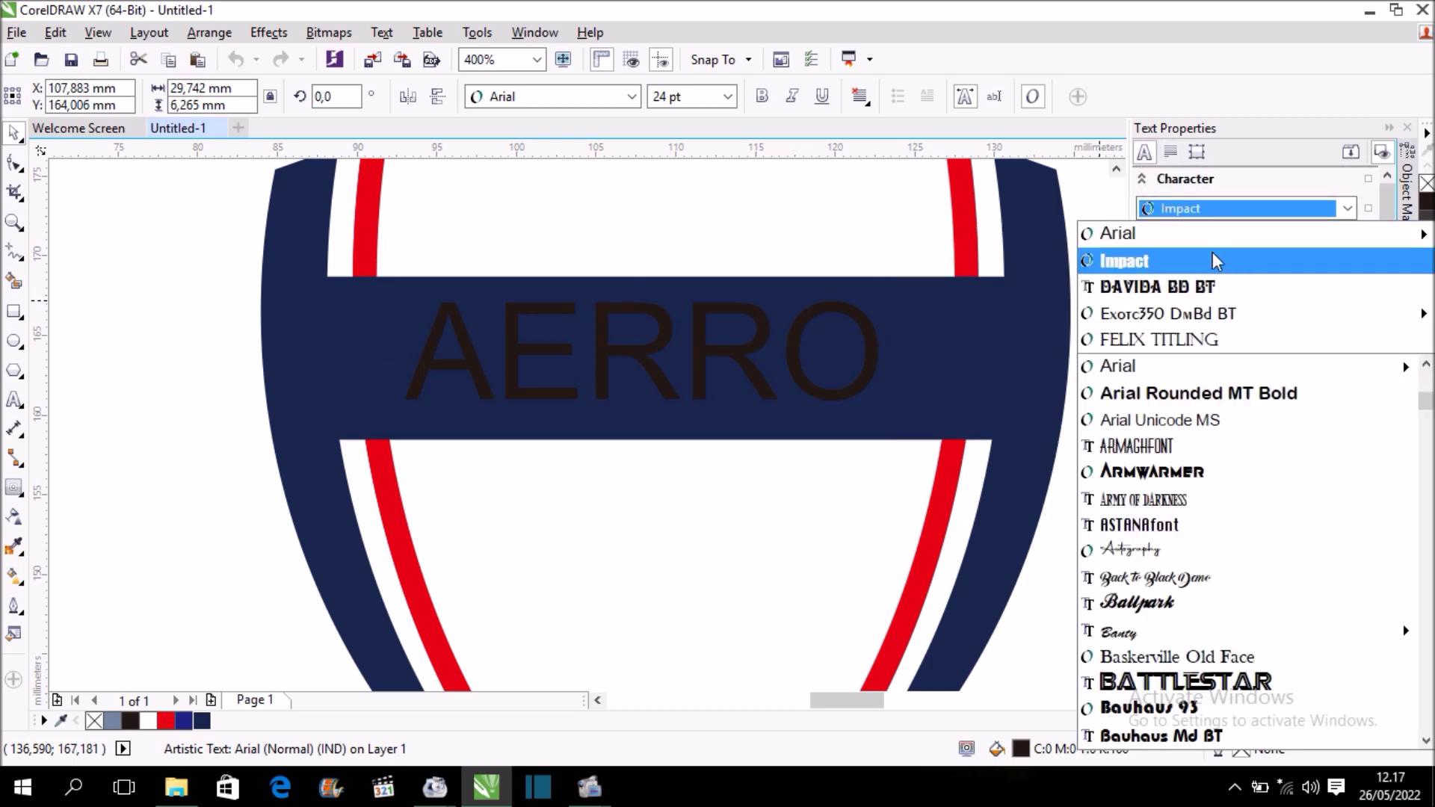
mouse_move(1166, 314)
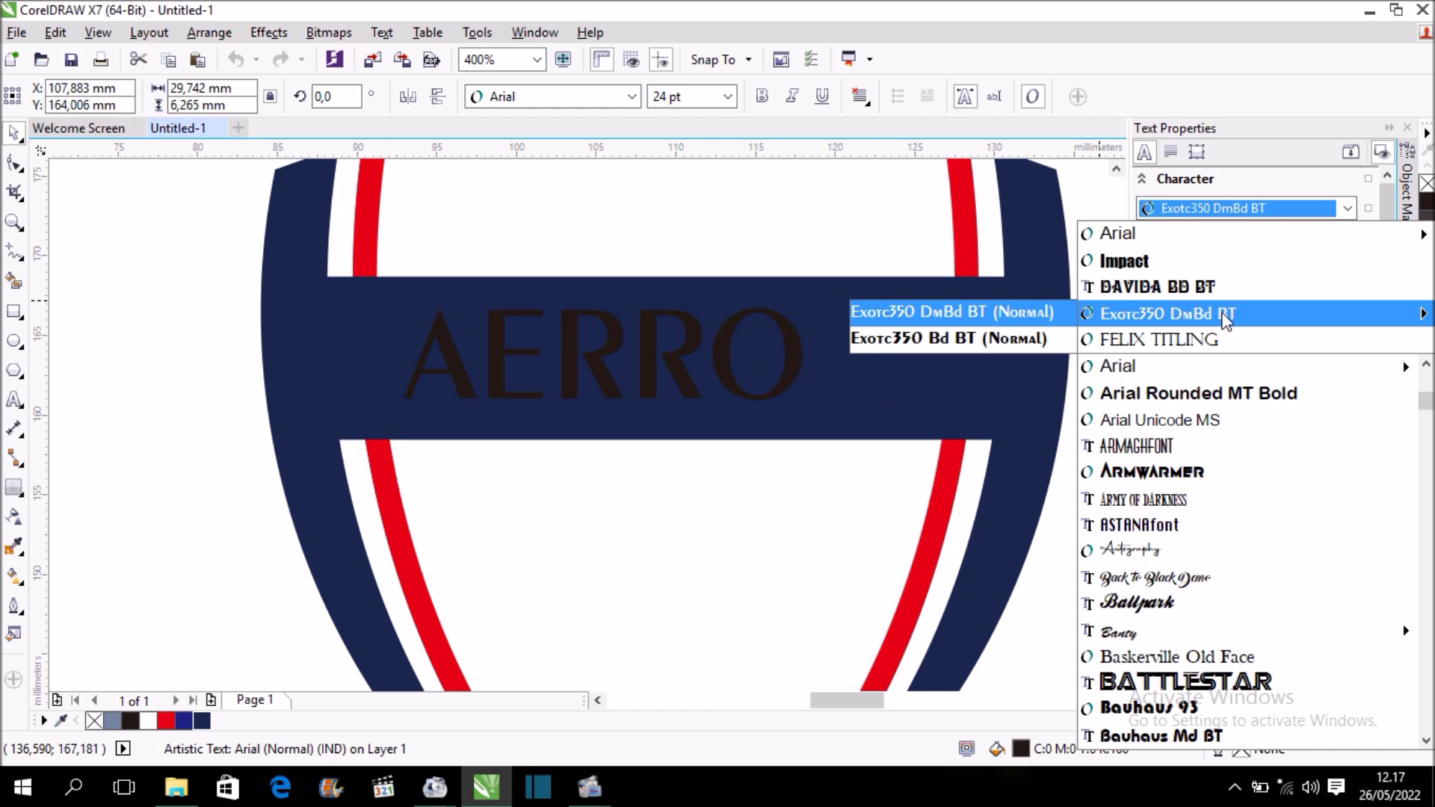
left_click(1226, 317)
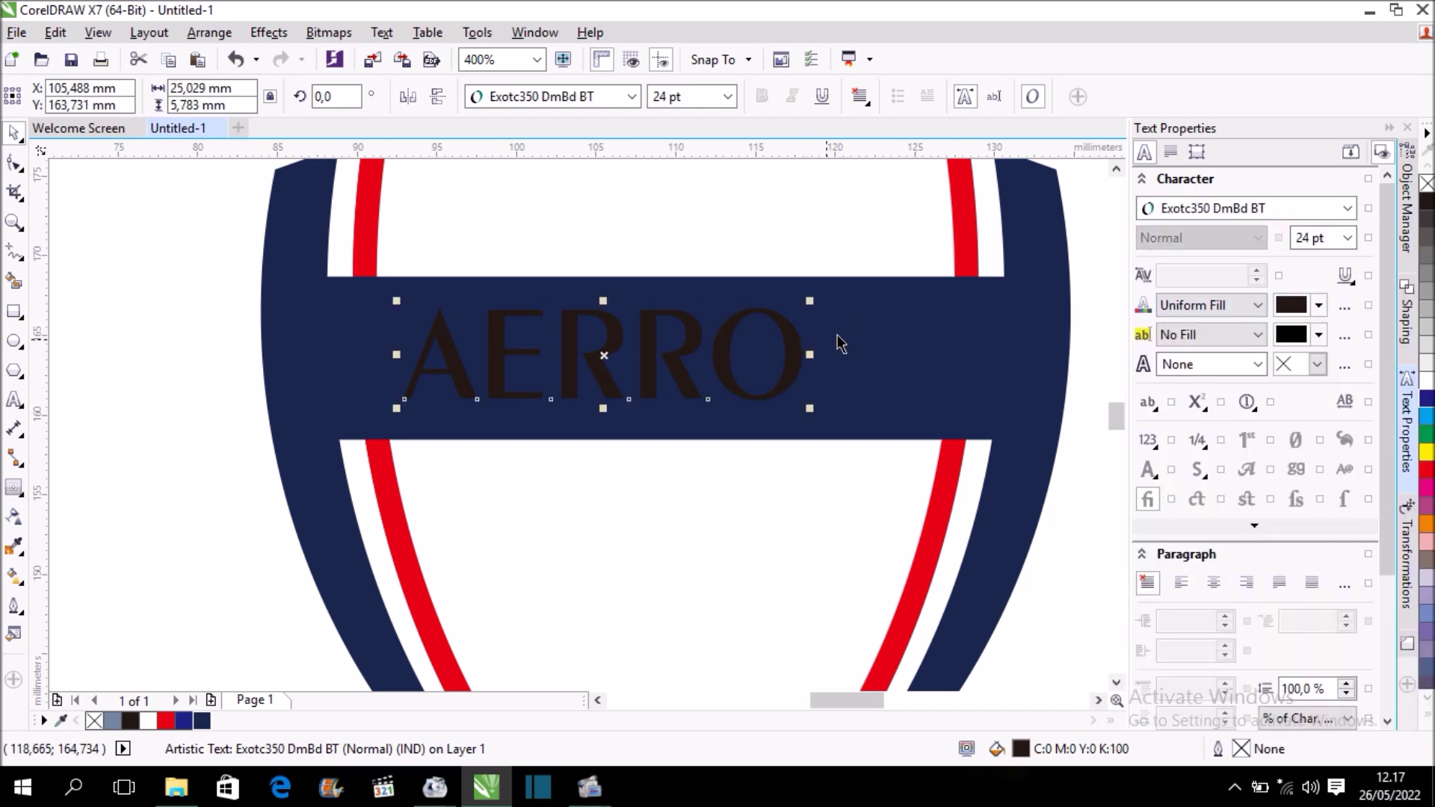
left_click(149, 725)
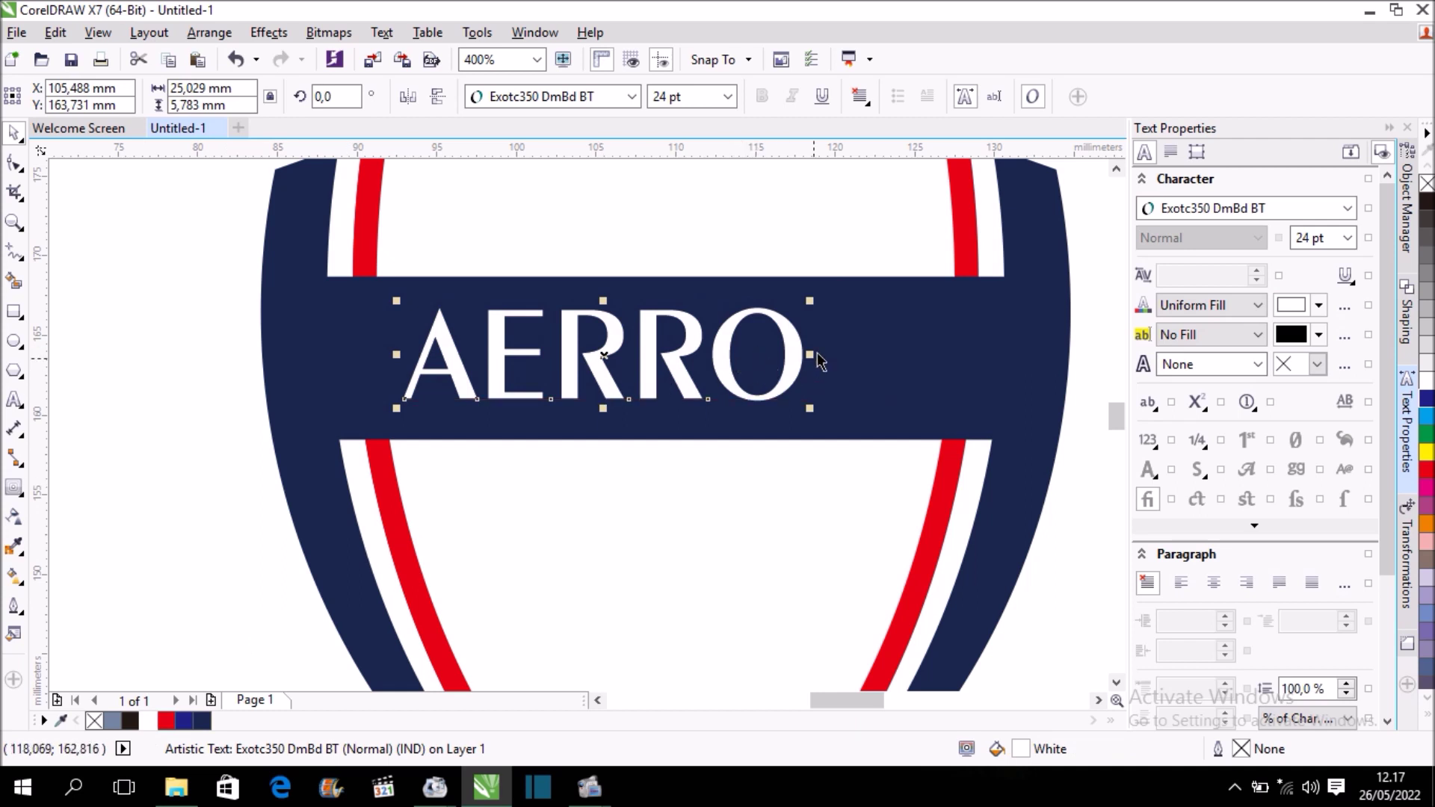
left_click_drag(811, 302, 876, 286)
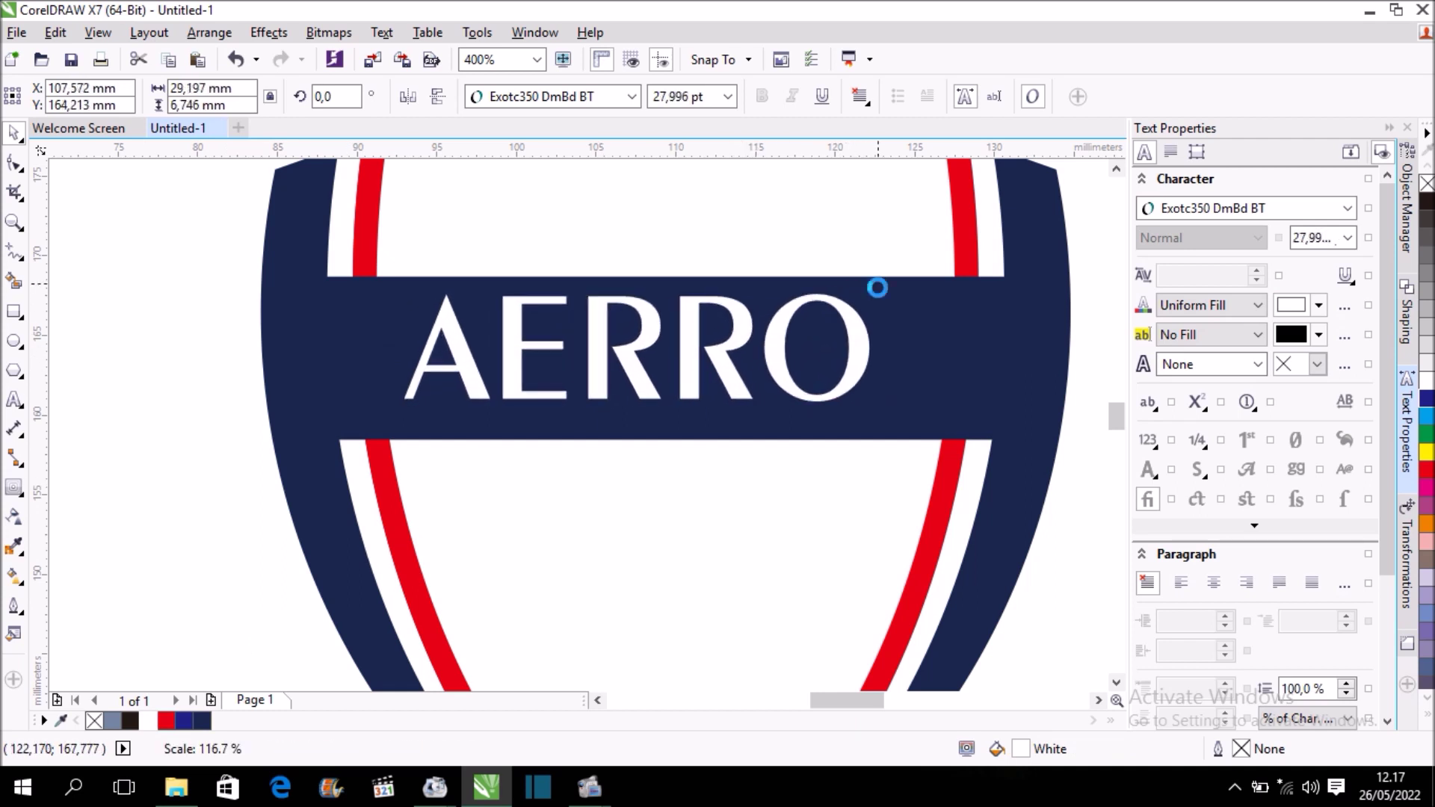
scroll(793, 385, "down", 2)
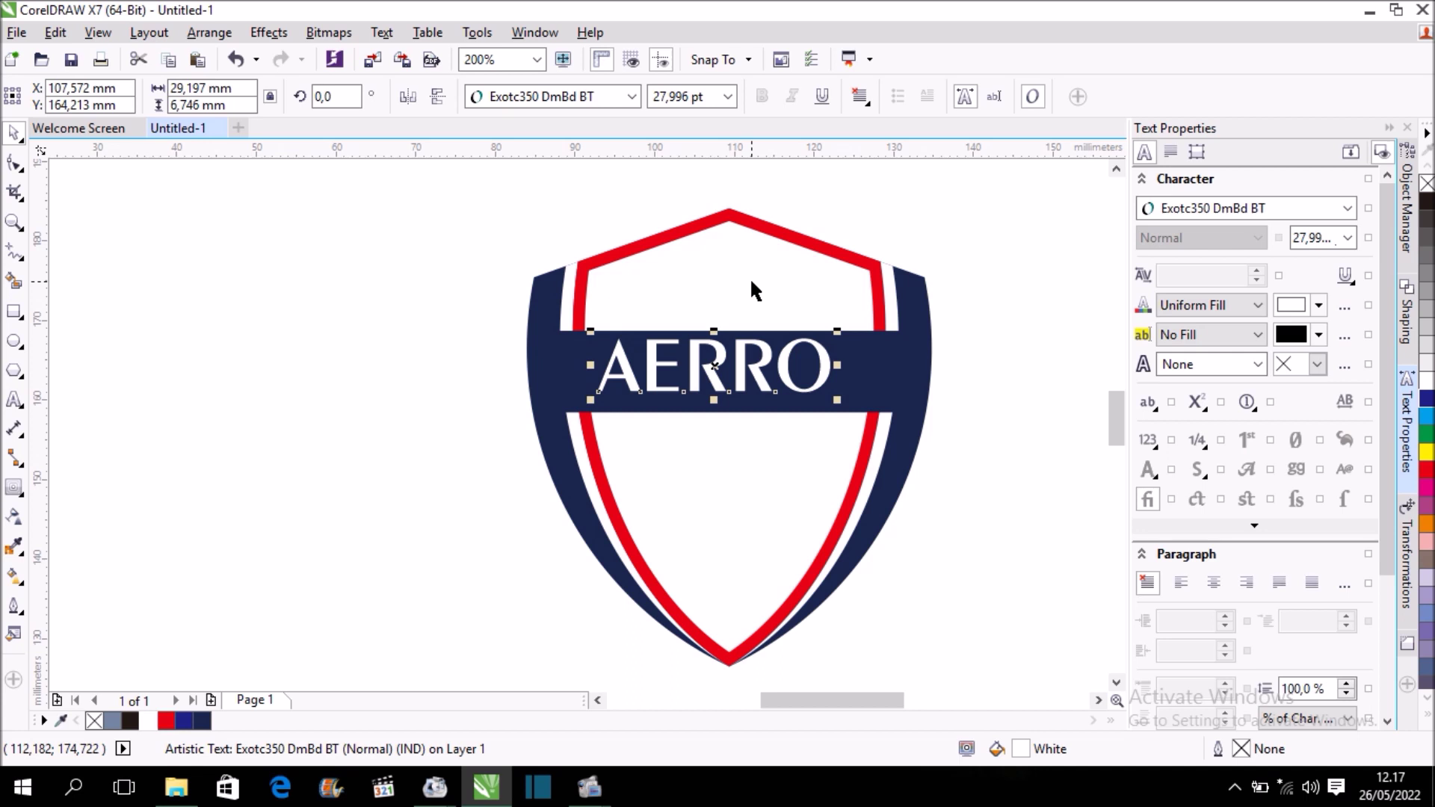
scroll(747, 407, "up", 2)
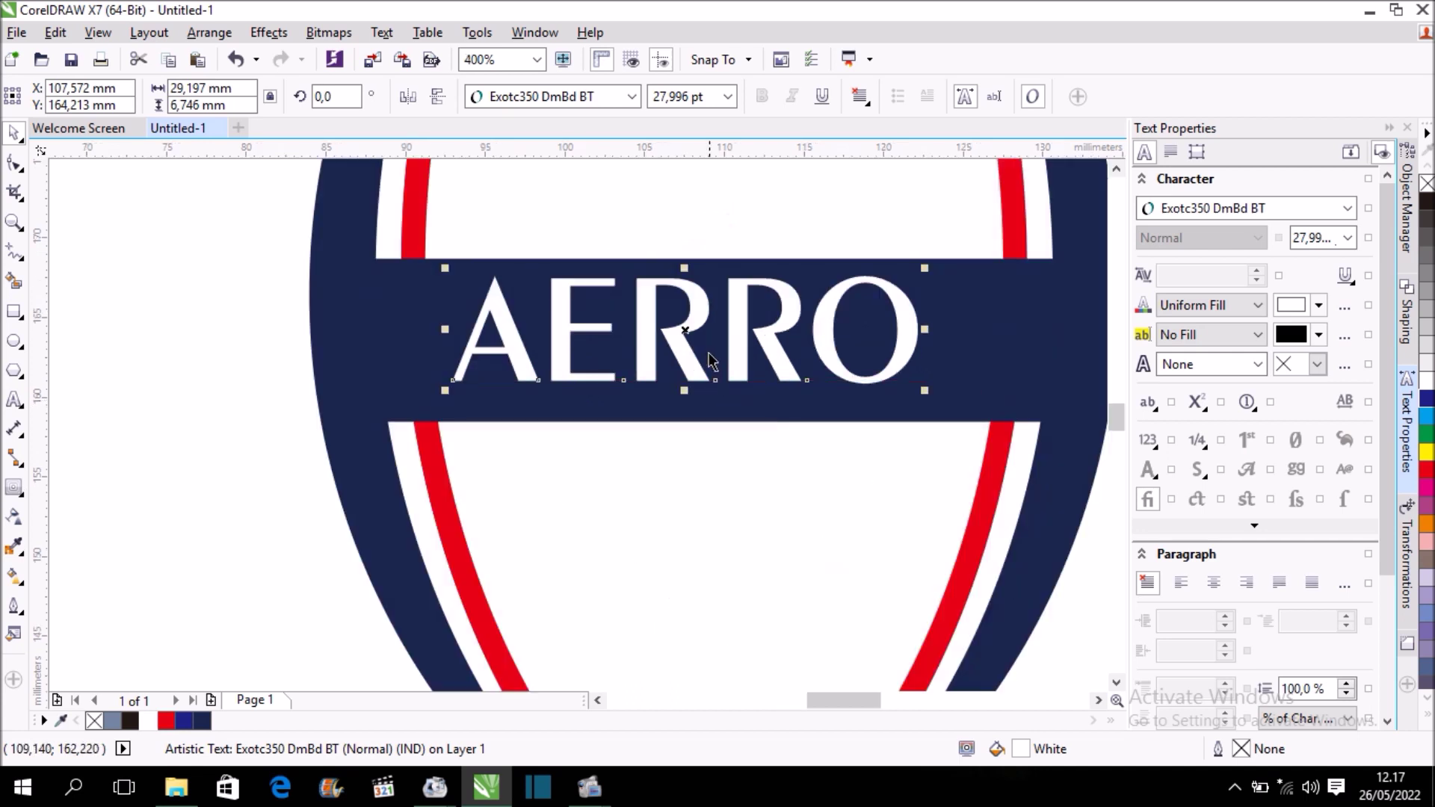
left_click_drag(684, 328, 685, 341)
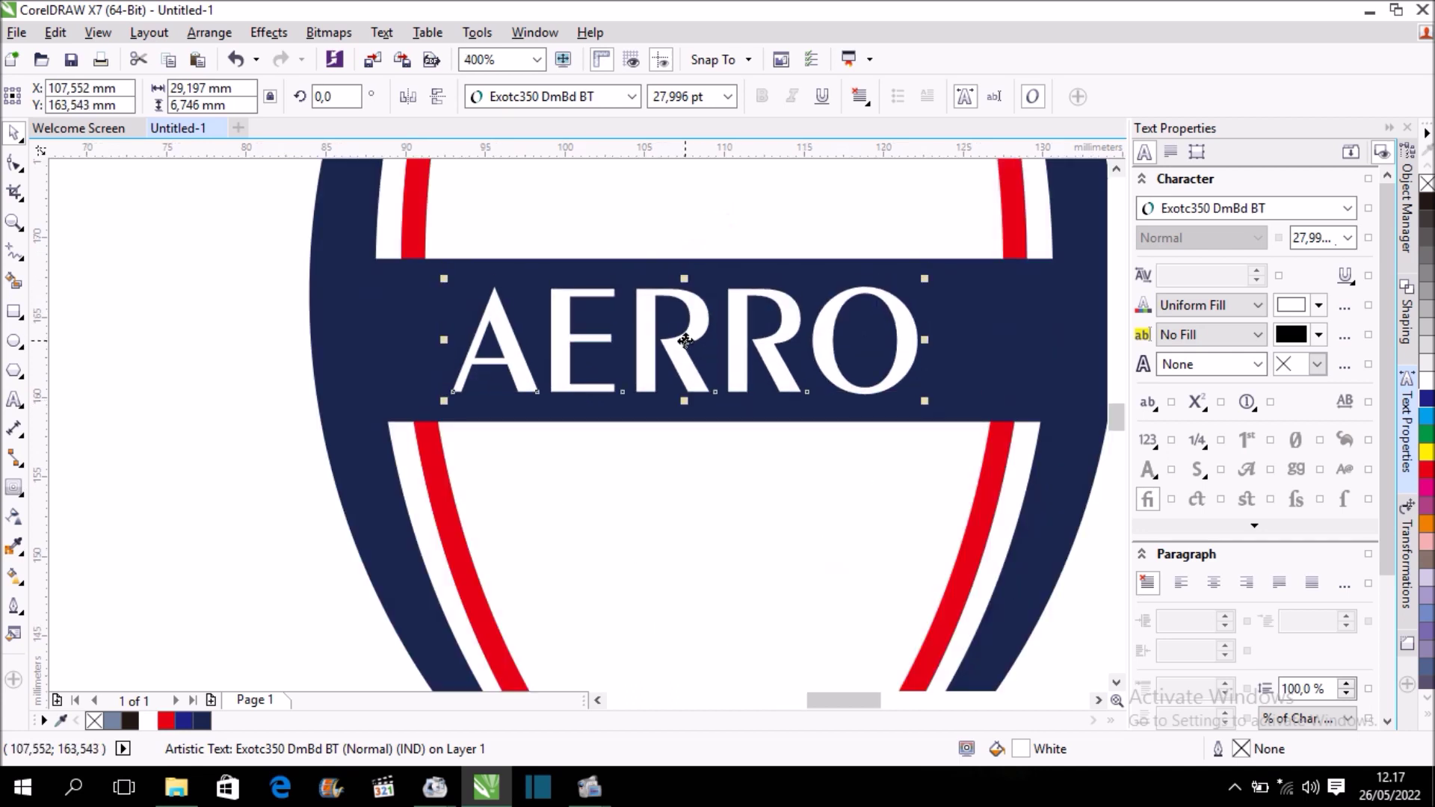
- Centre AERRO vertically on the navy band and horizontally on the shield
left_click(957, 308, "shift")
key("e")
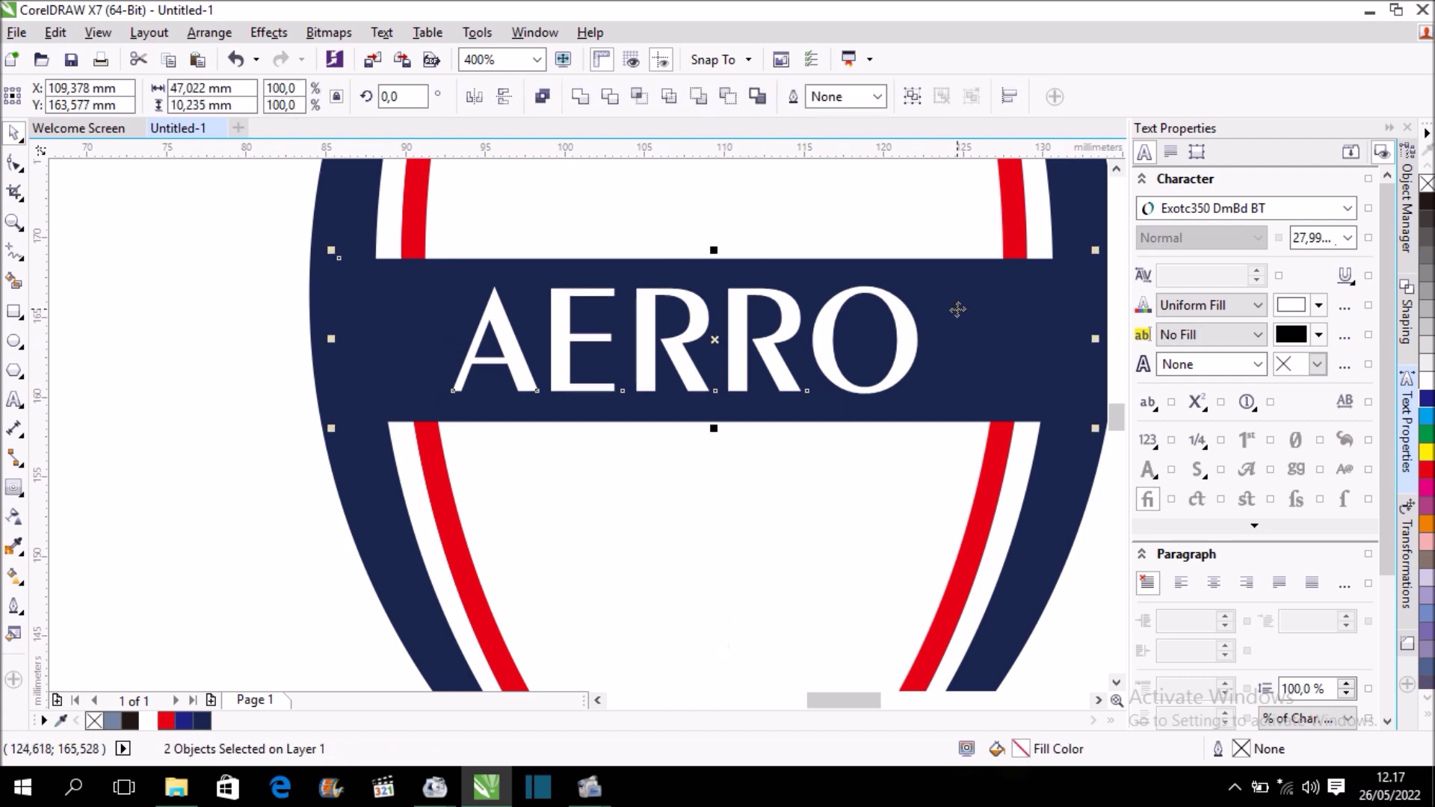
left_click(173, 346)
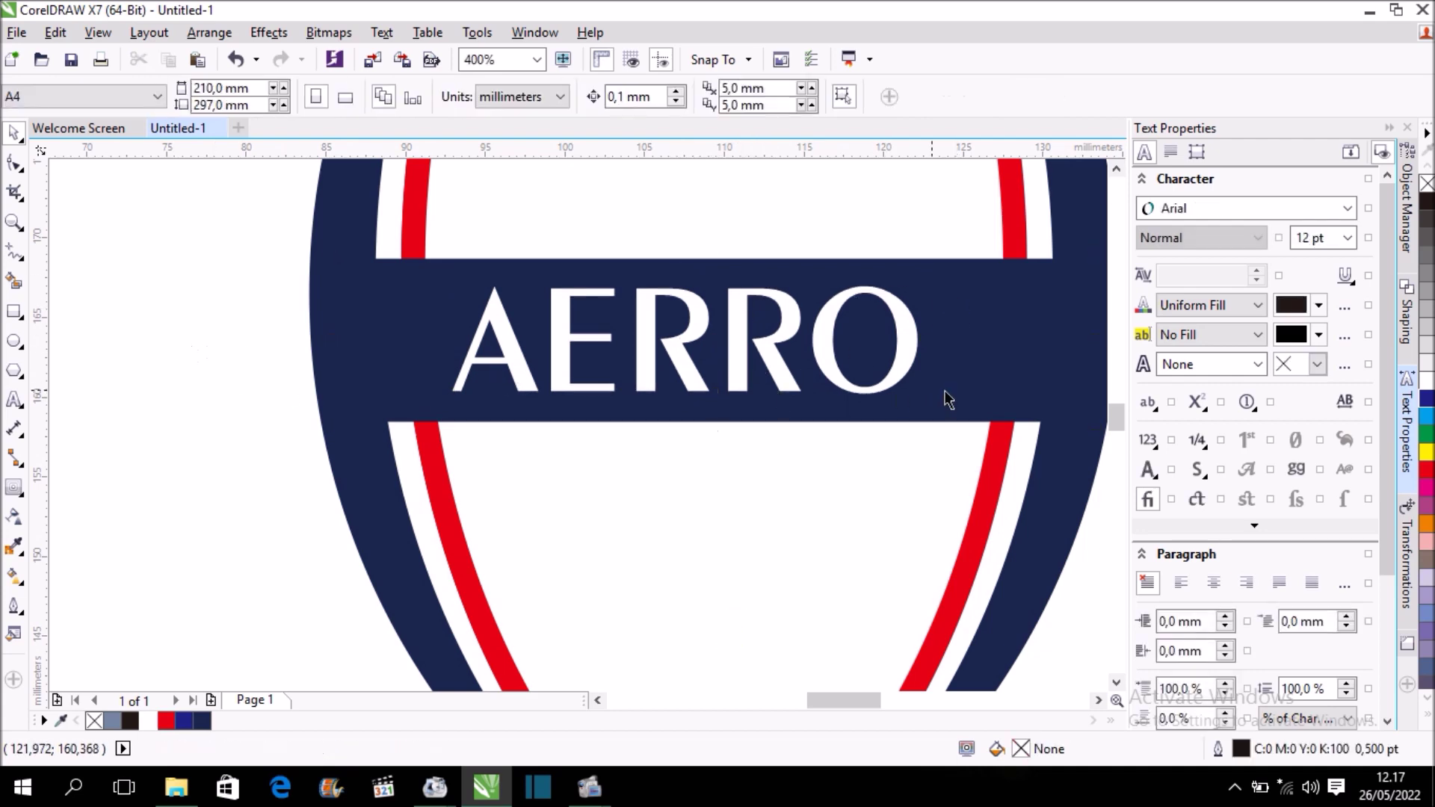
left_click(908, 338)
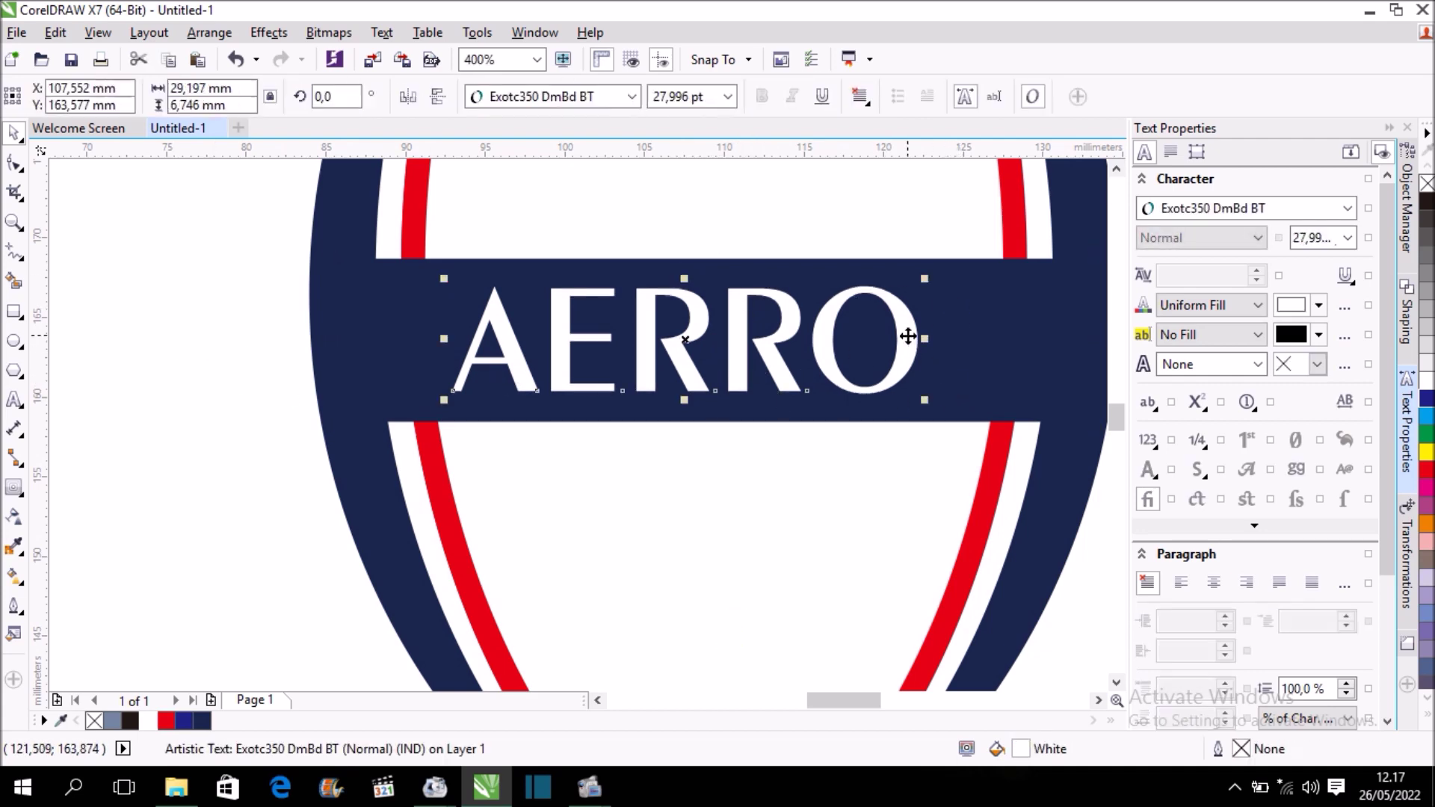
left_click(725, 476, "shift")
key("c")
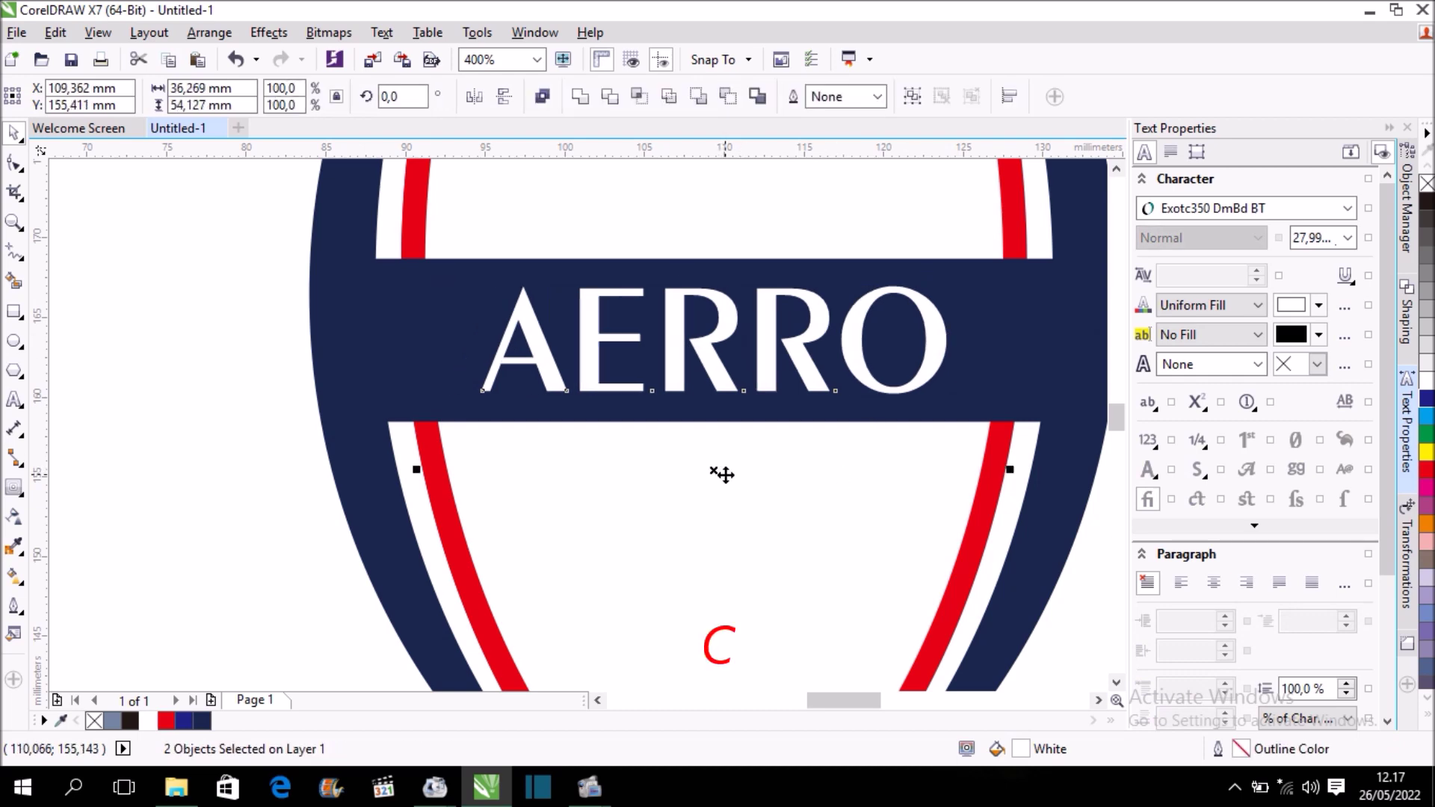
left_click(134, 184)
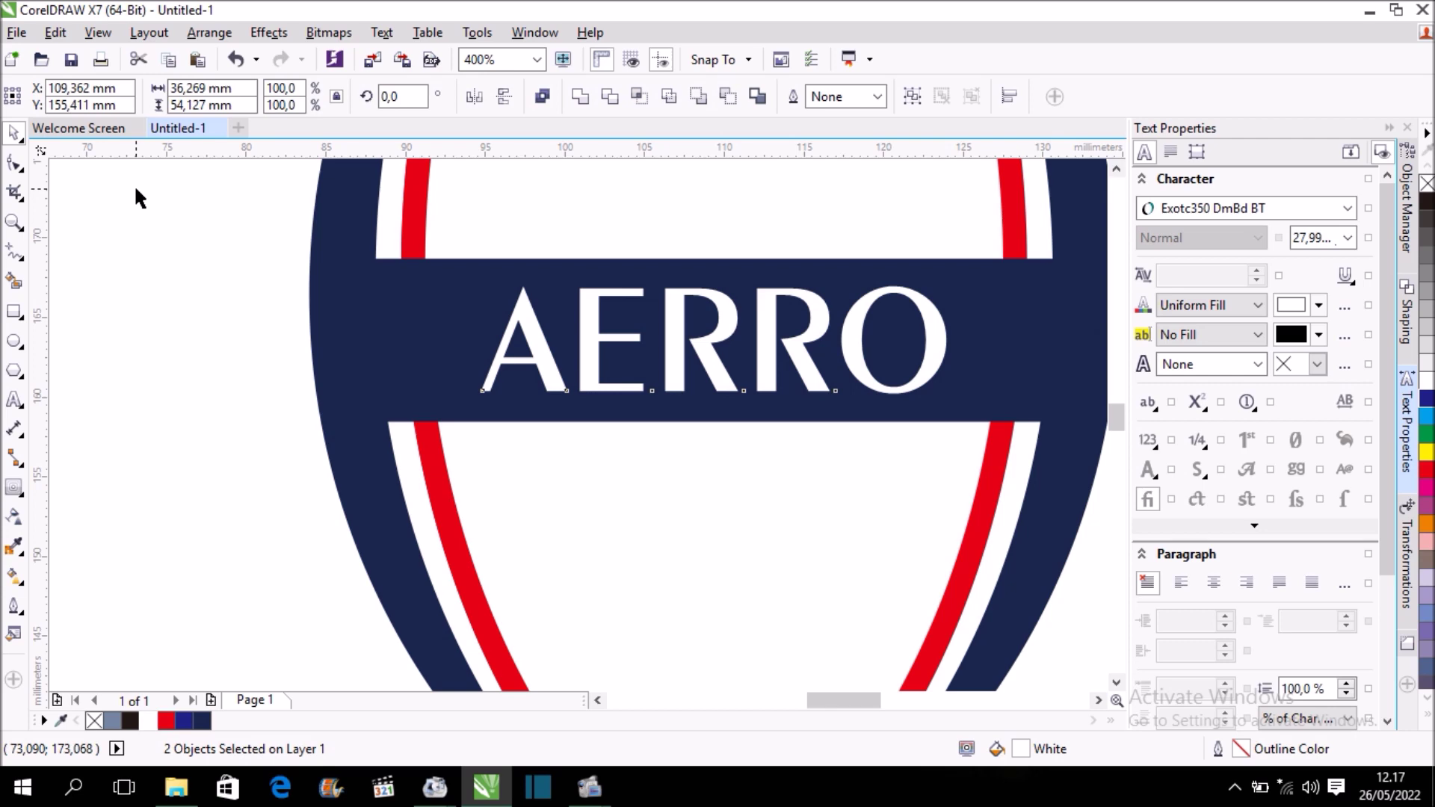
- View the whole shield crest, then zoom in on the AERRO banner
key("F3")
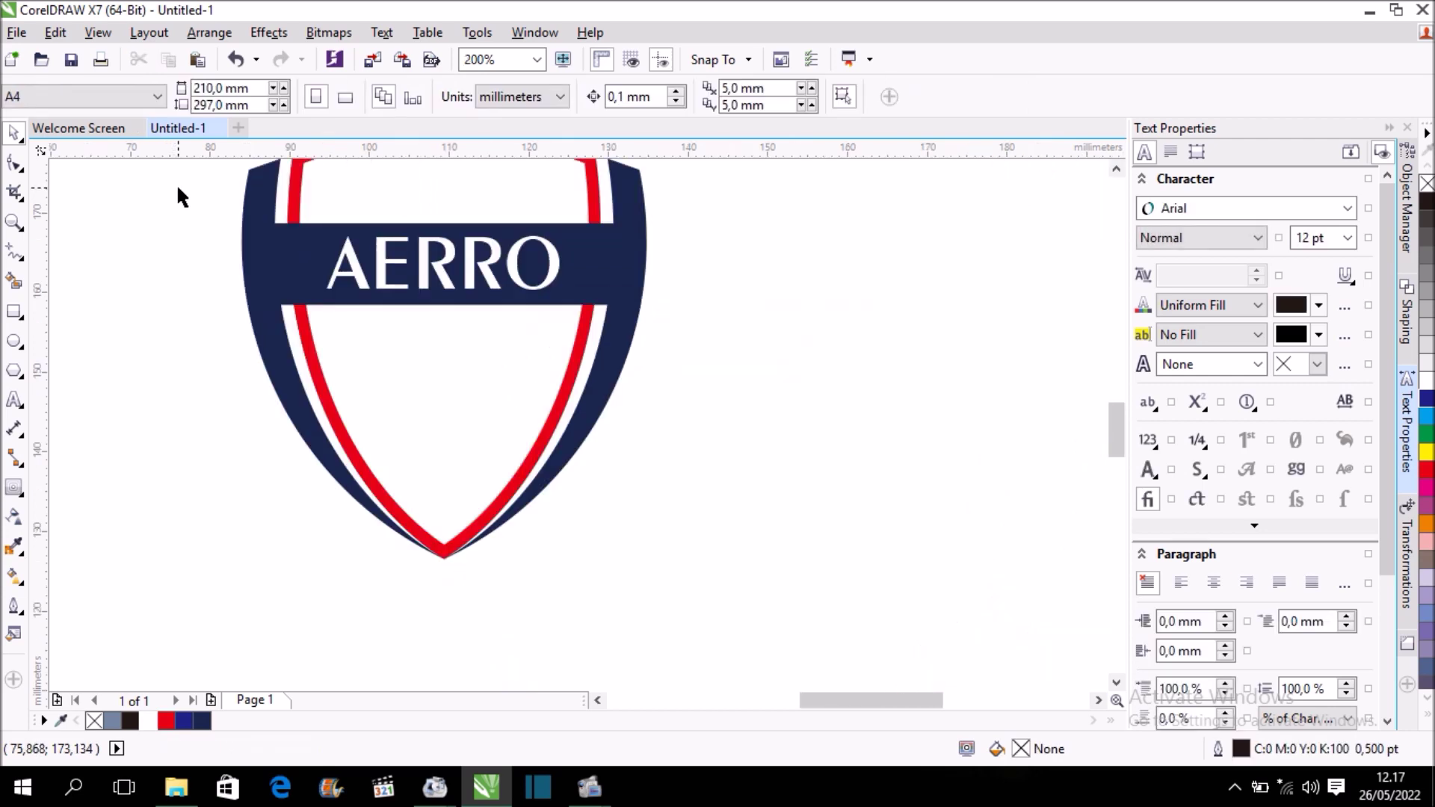
scroll(557, 258, "up", 1)
scroll(516, 256, "up", 1)
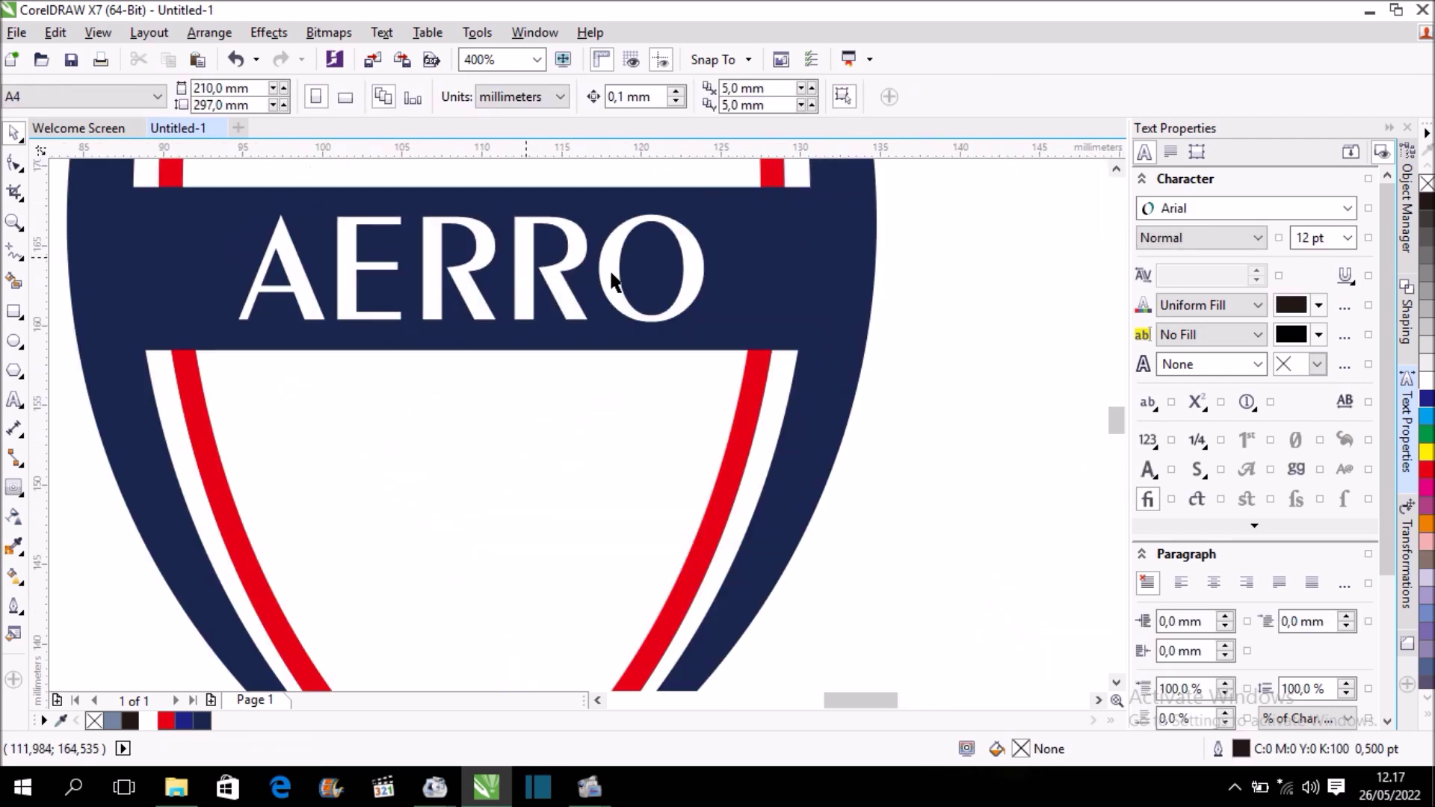
left_click_drag(1124, 429, 1122, 418)
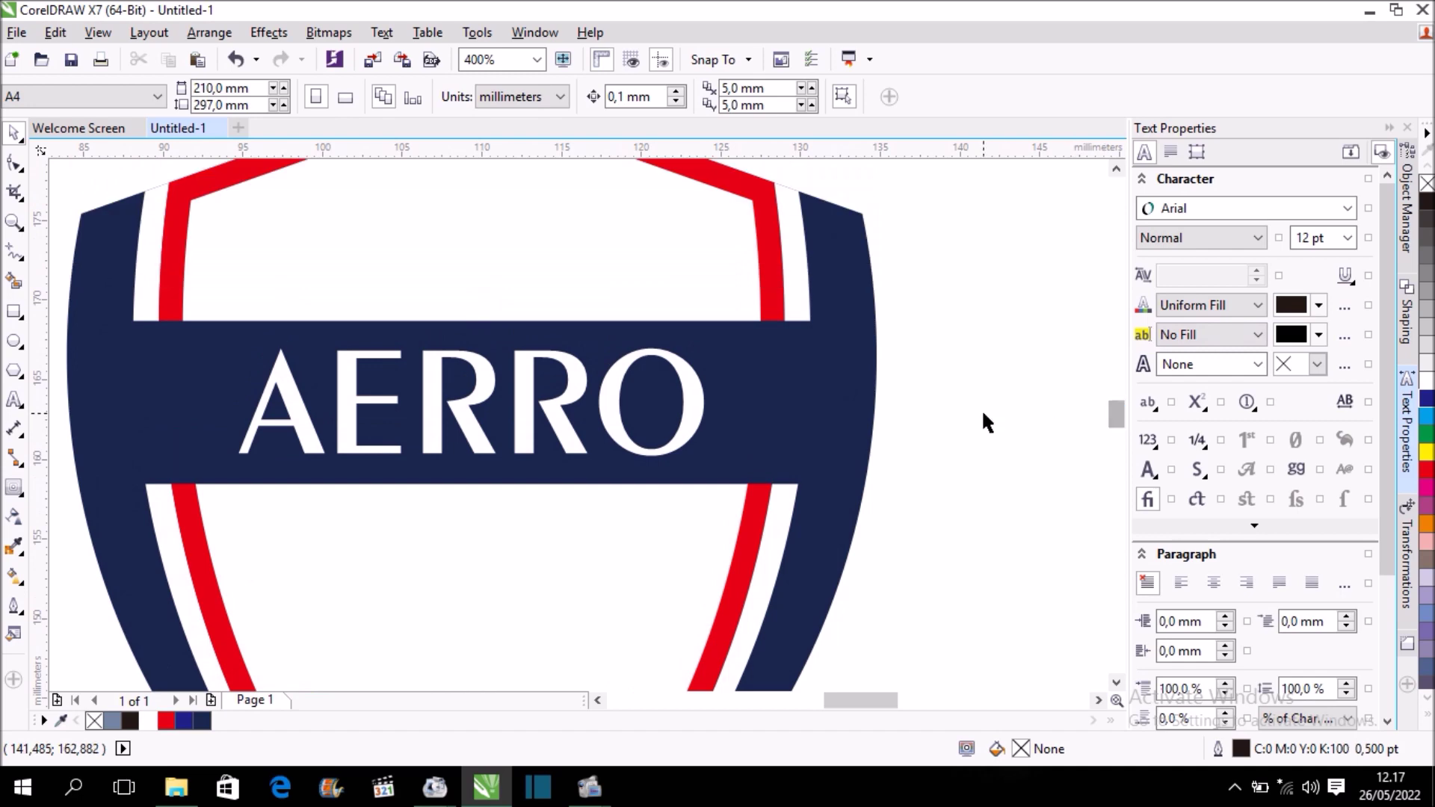
scroll(983, 416, "down", 1)
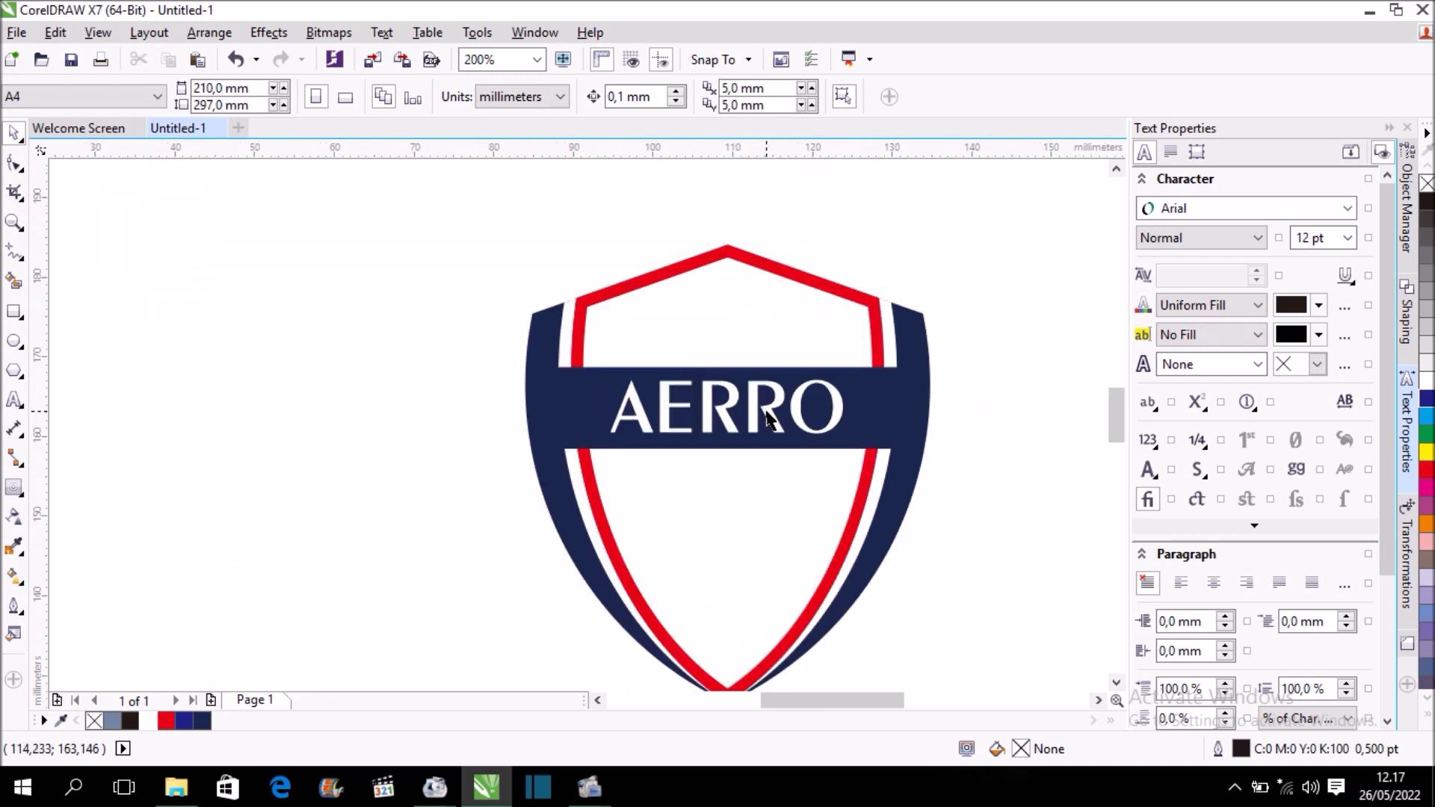
key("F8")
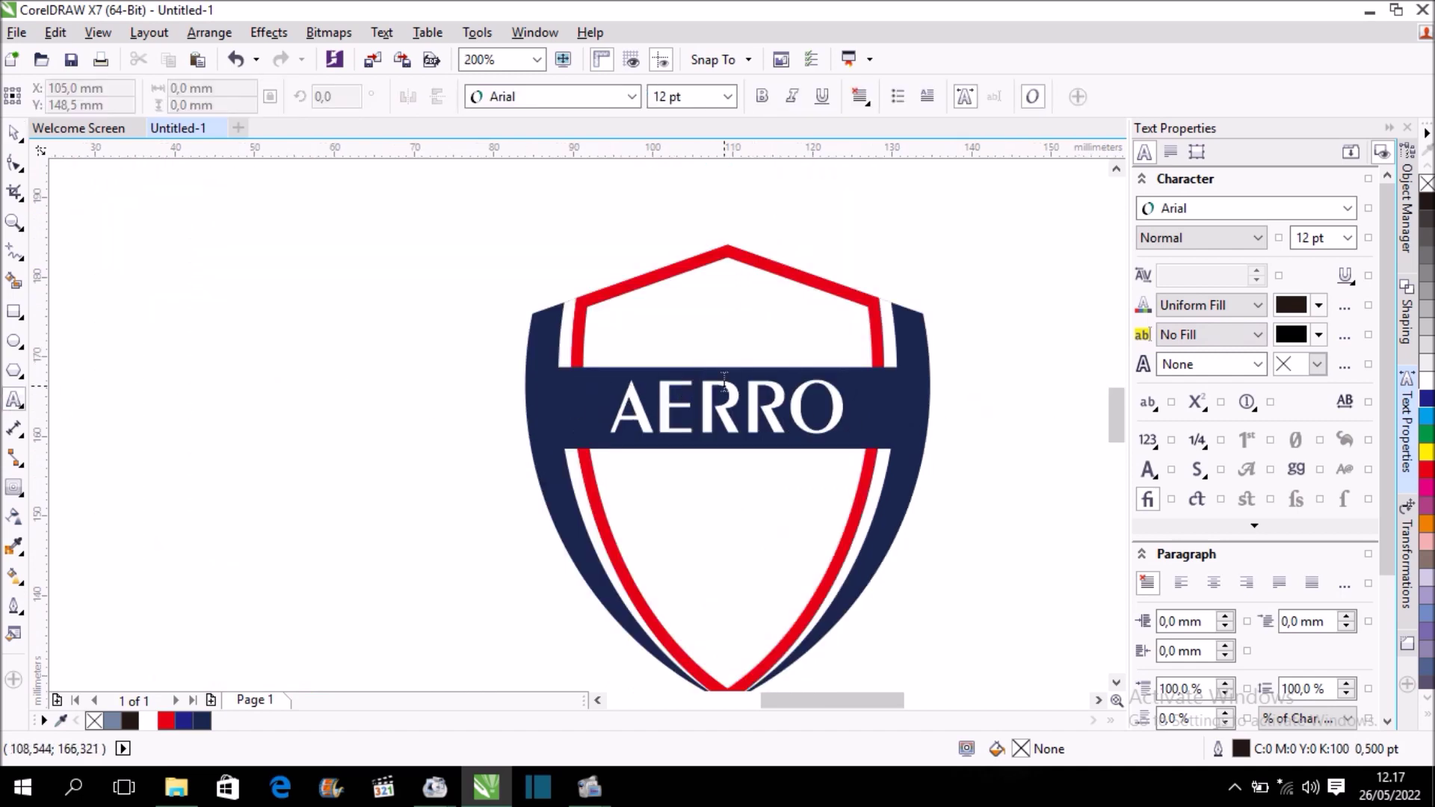
scroll(702, 355, "up", 1)
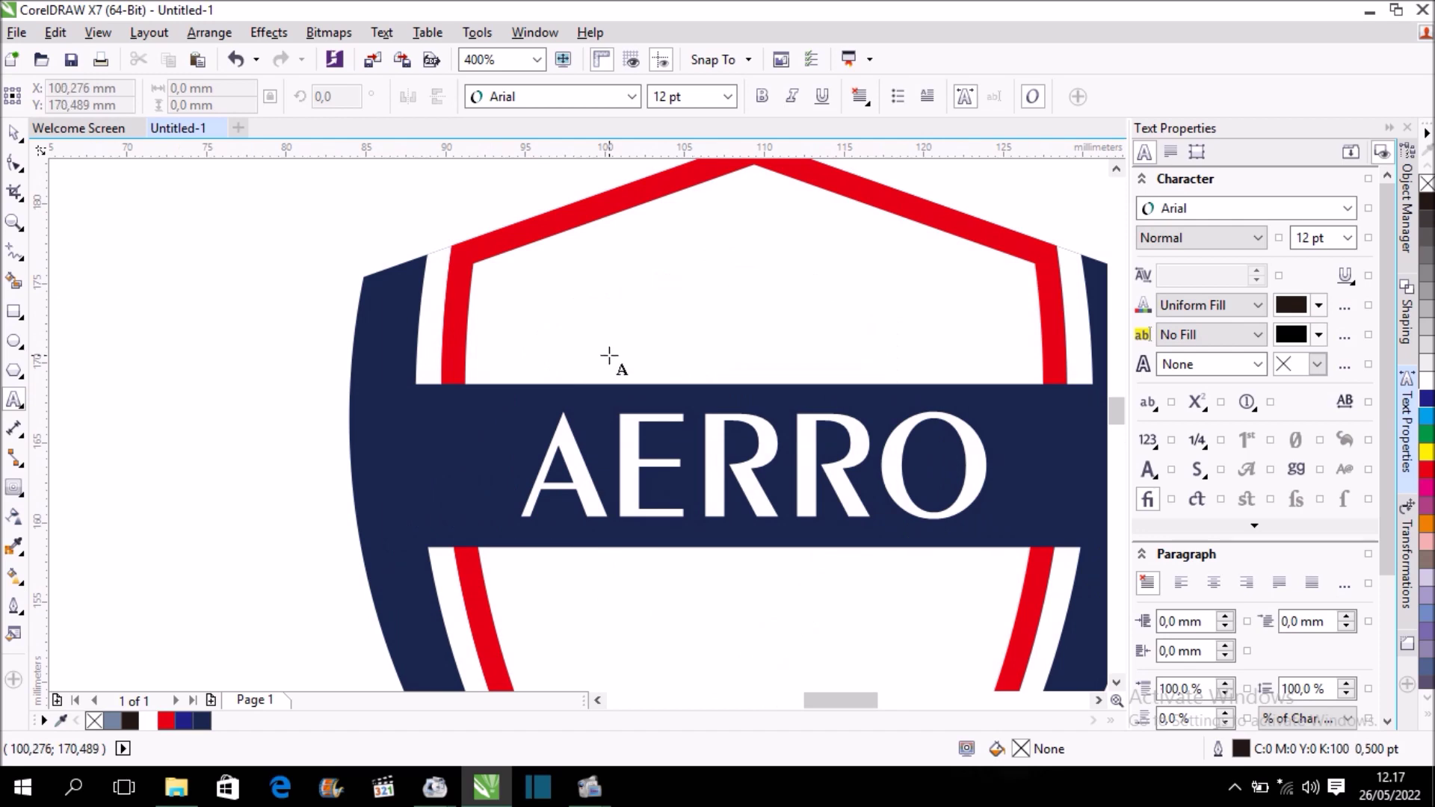
- Type 'ANAK ERWE LORO' at 12 pt above the AERRO banner
left_click(609, 357)
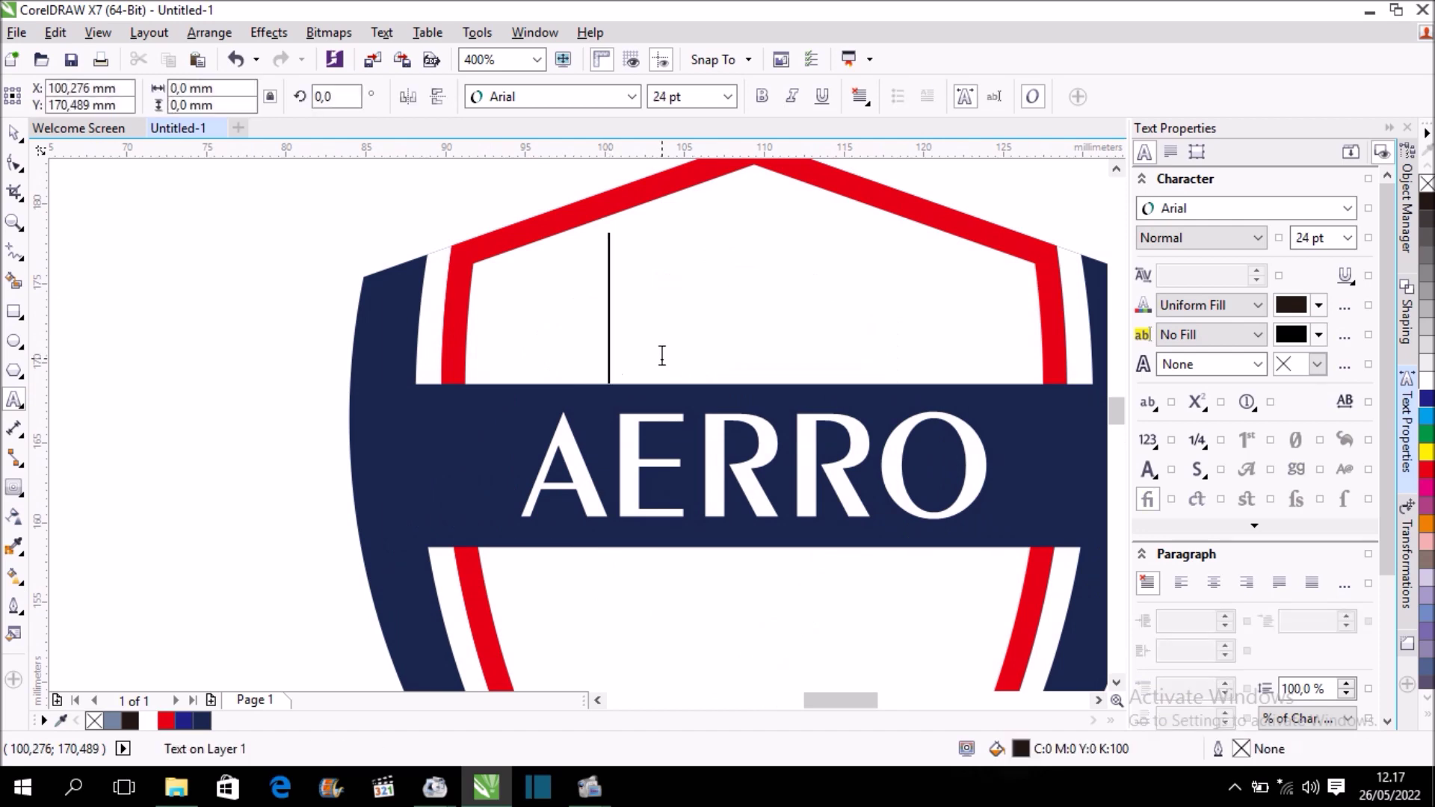
left_click(728, 96)
left_click(693, 203)
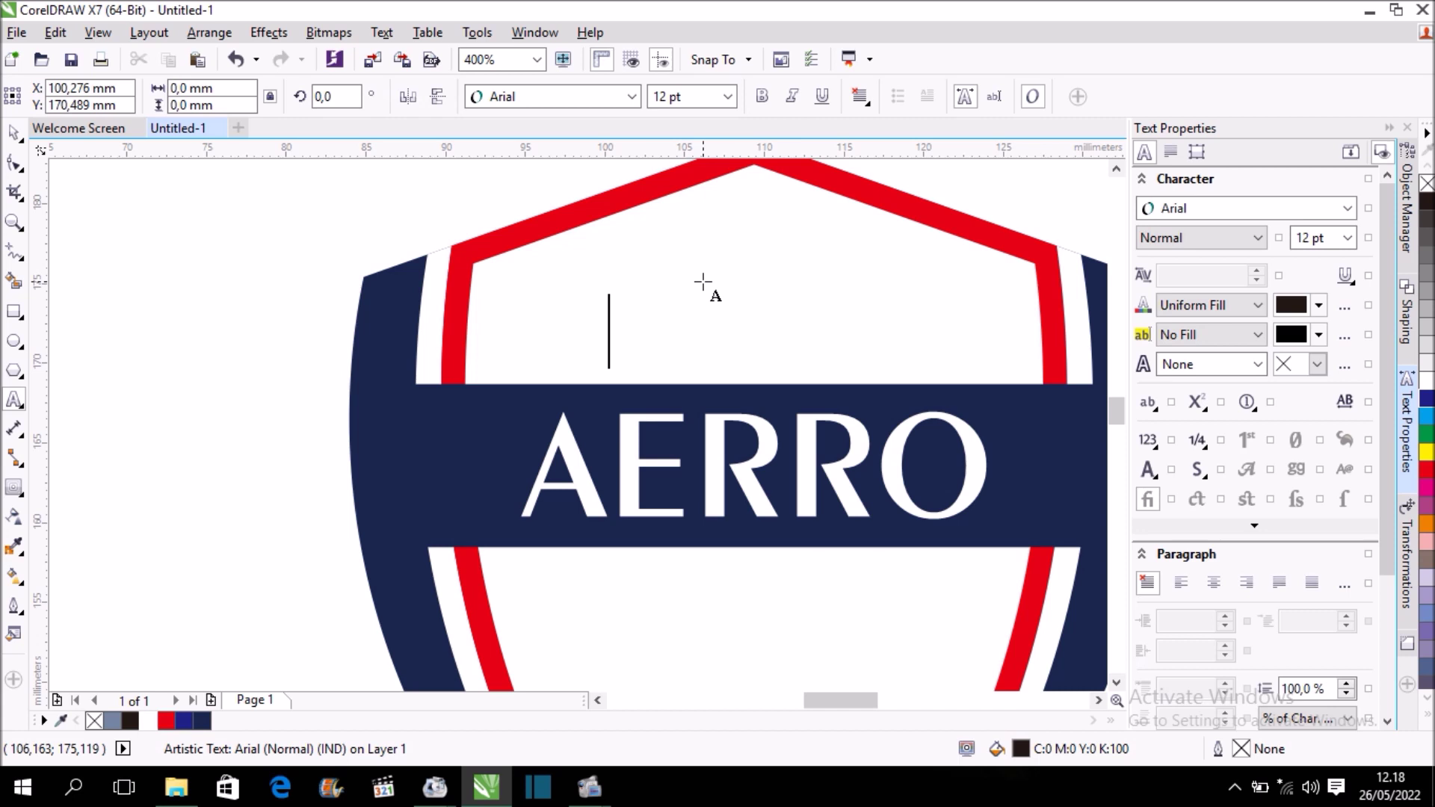
type("A")
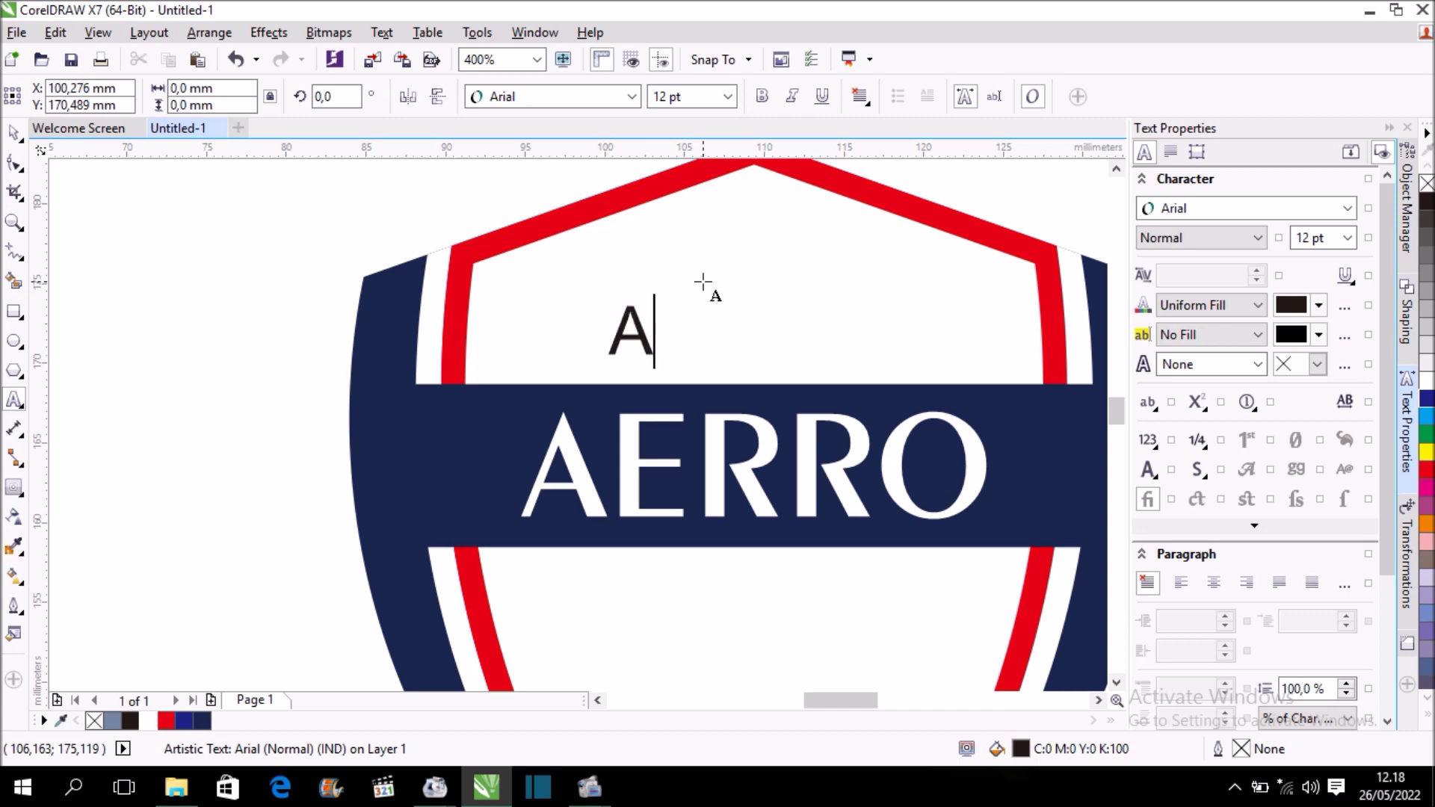
type("NAK ")
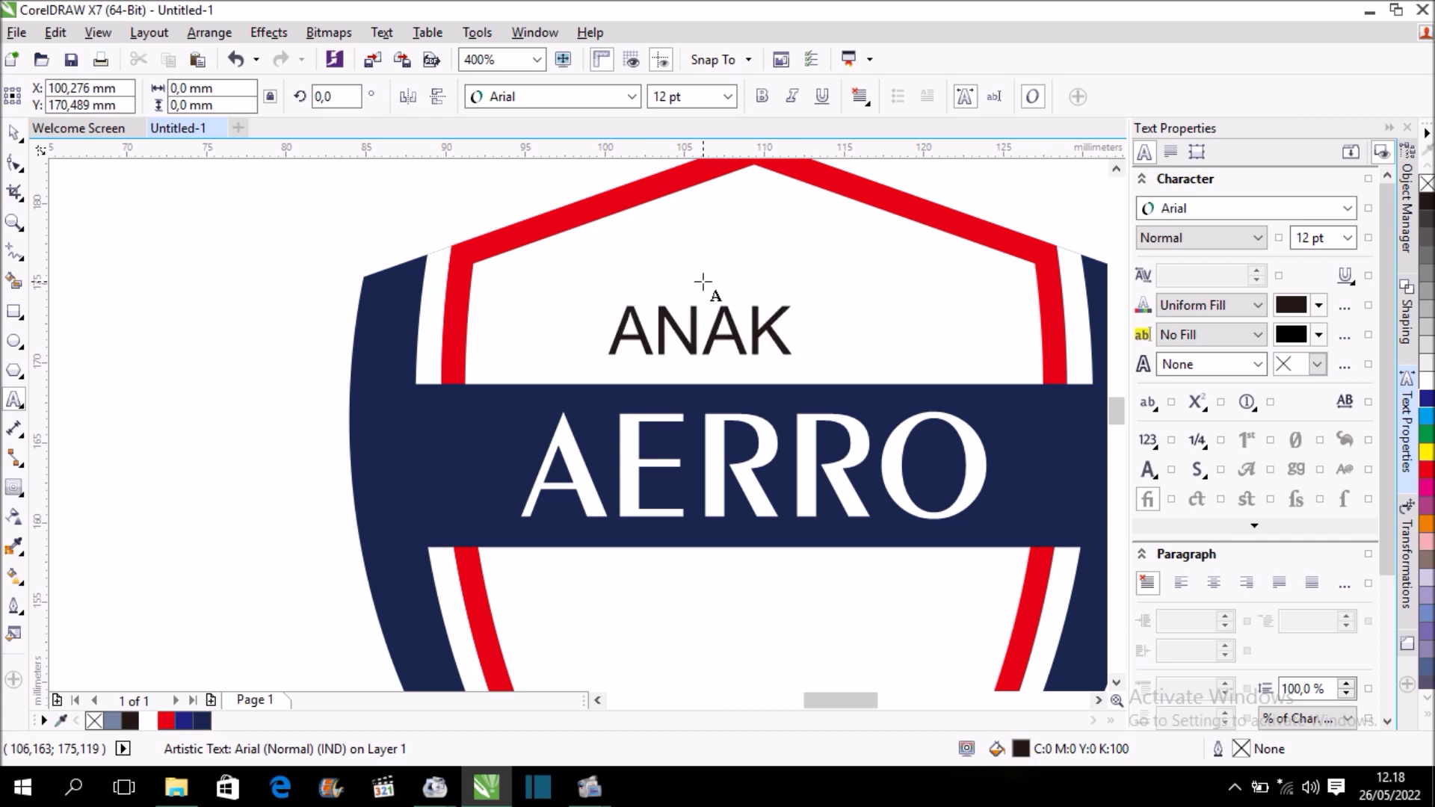
type("ERWE ")
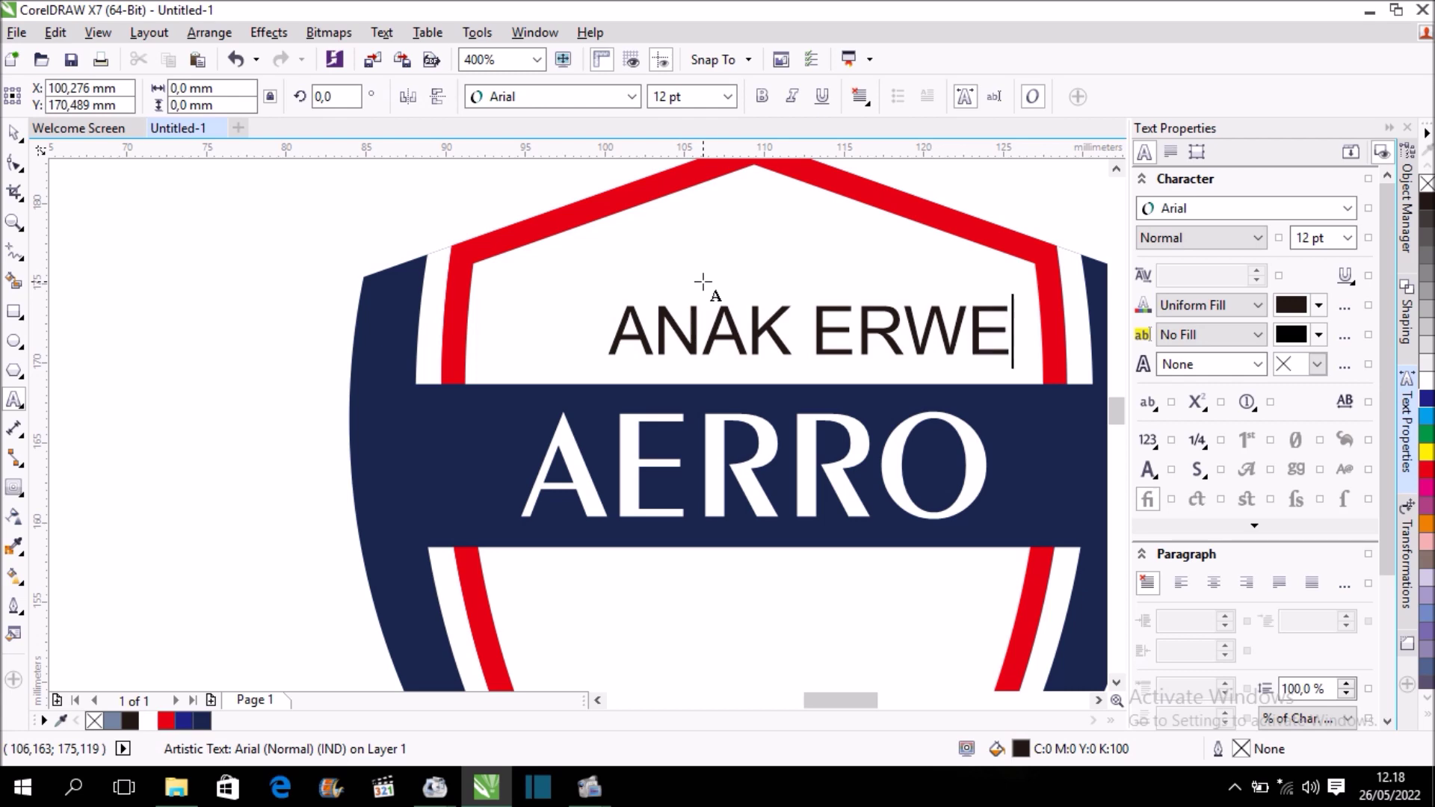
type("LORO")
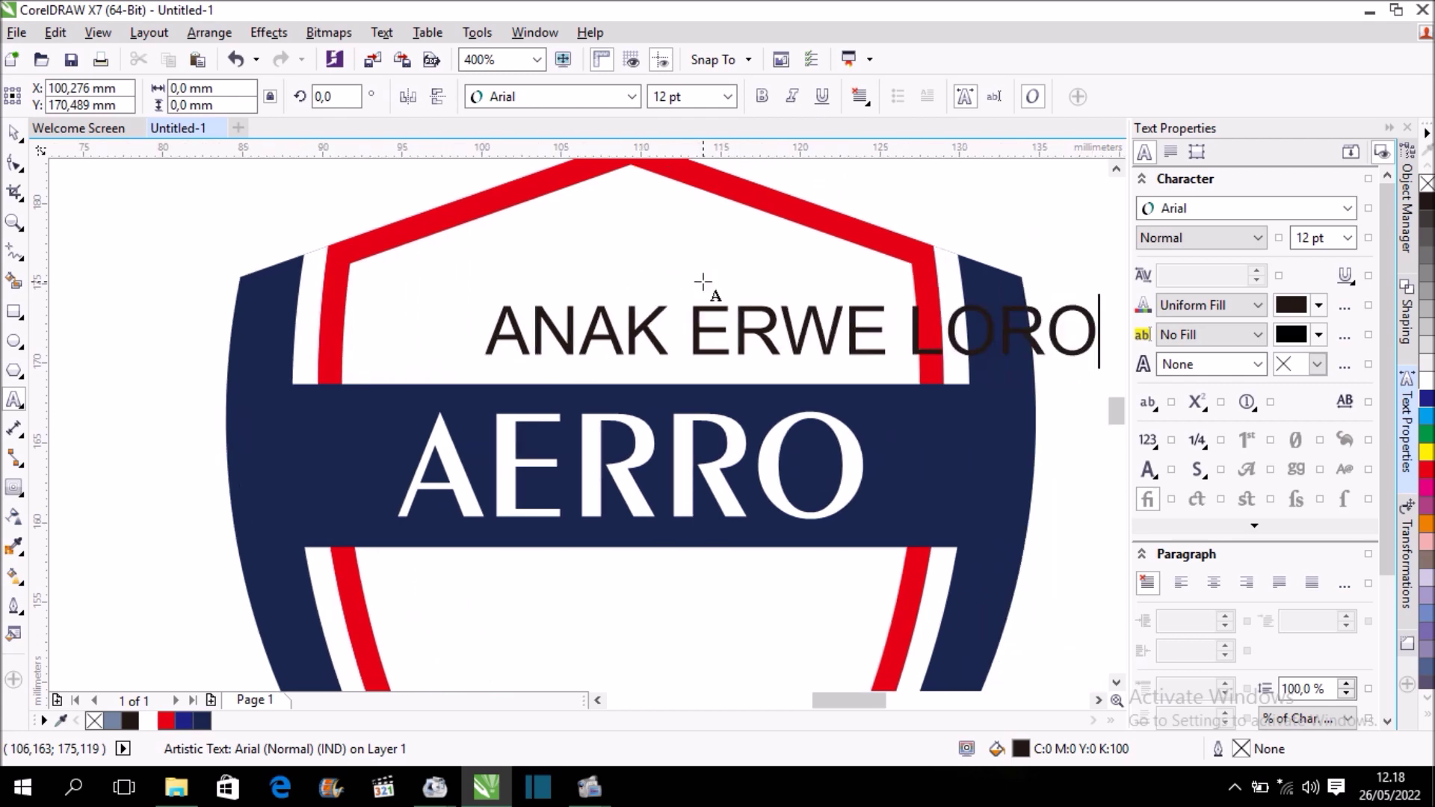
key("ctrl+space")
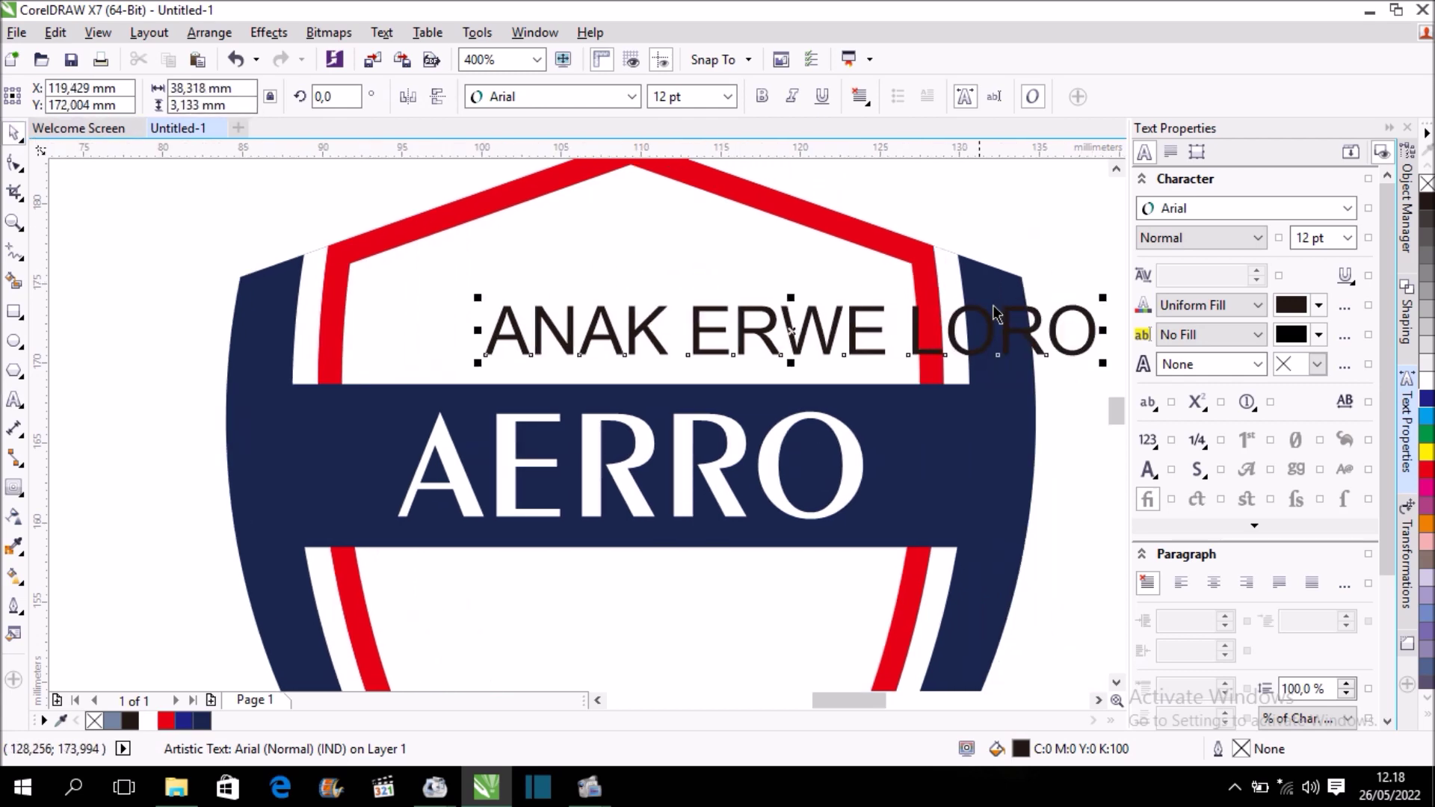
- Scale ANAK ERWE LORO to about 4.259 pt and nudge it above AERRO
left_click_drag(1105, 299, 654, 331)
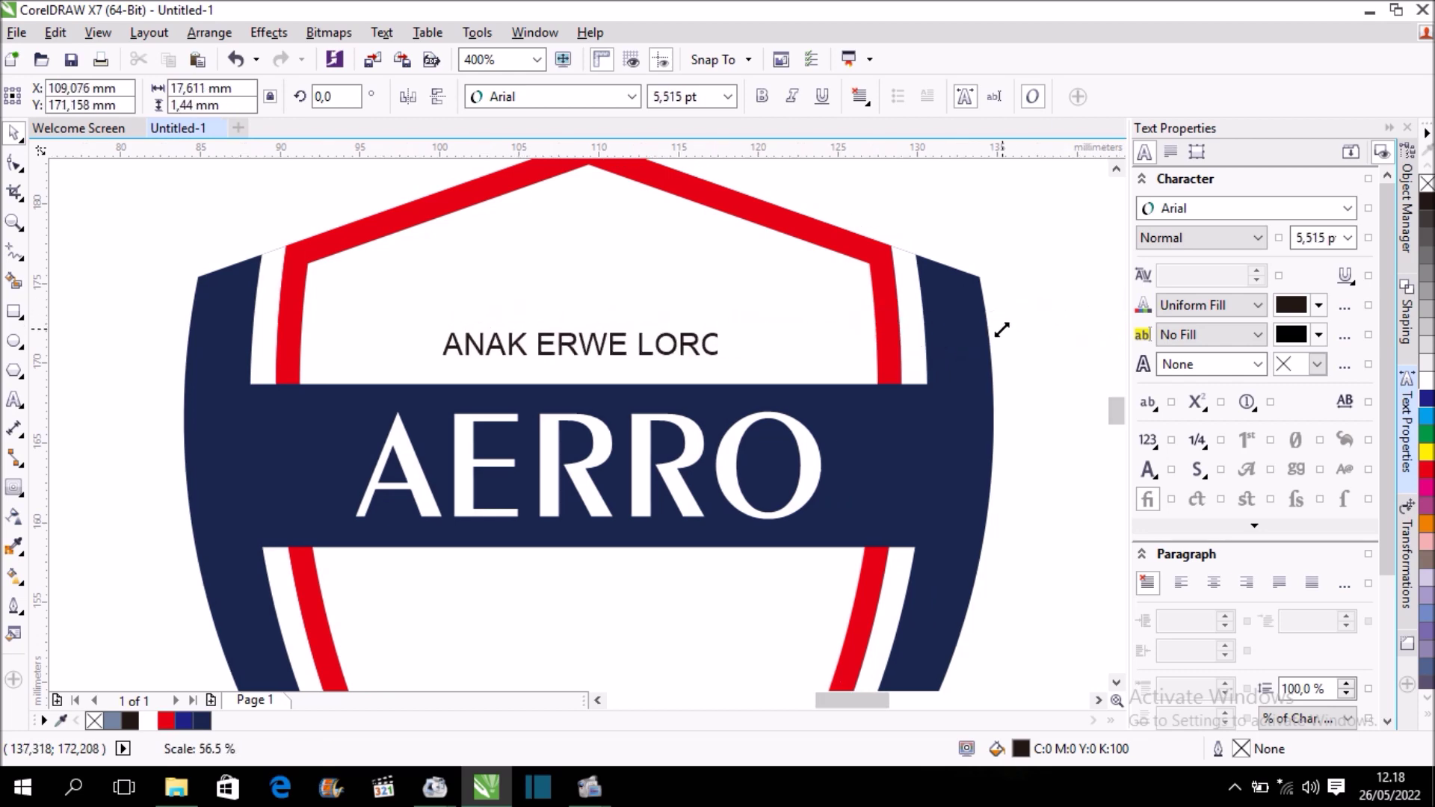
scroll(576, 340, "up", 2)
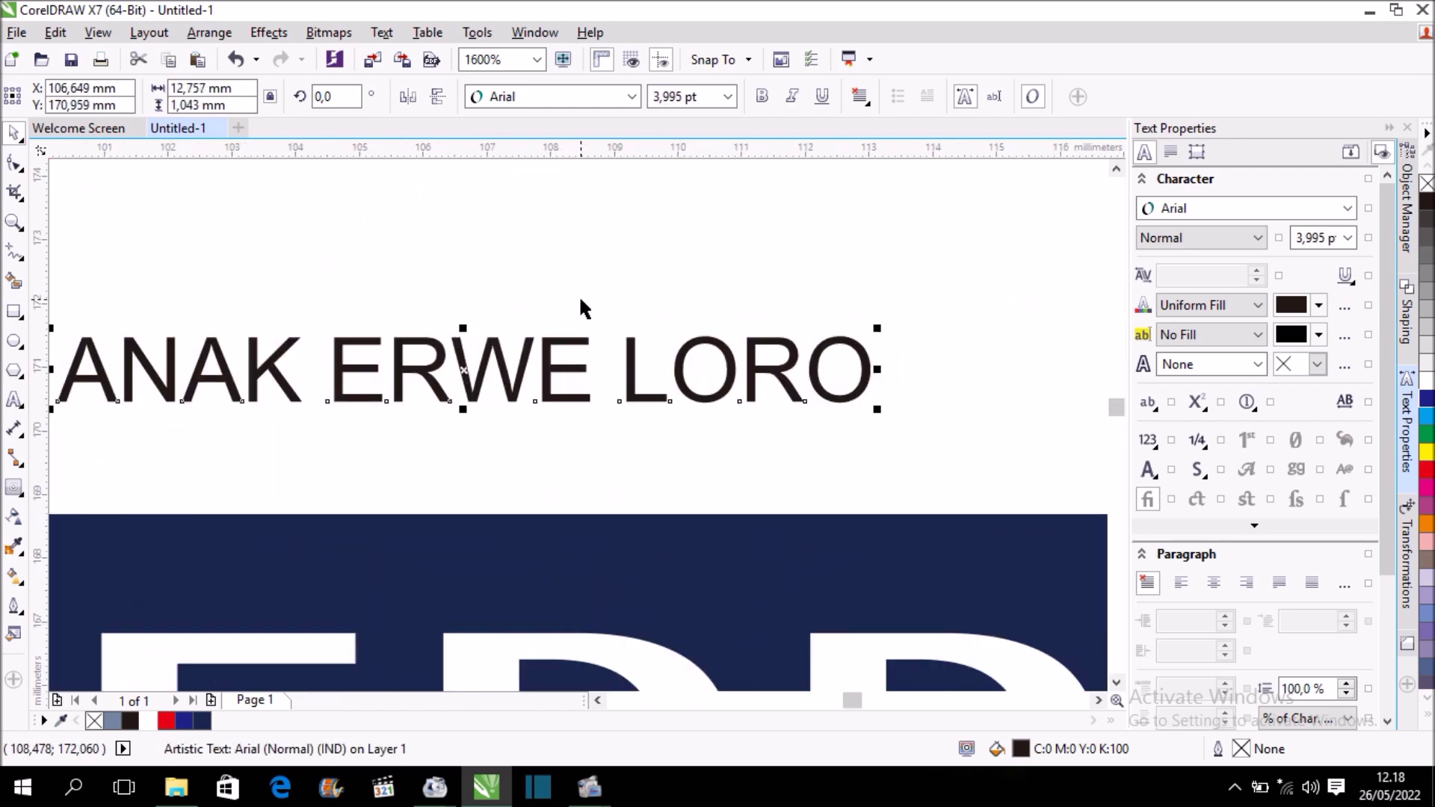
scroll(580, 303, "down", 1)
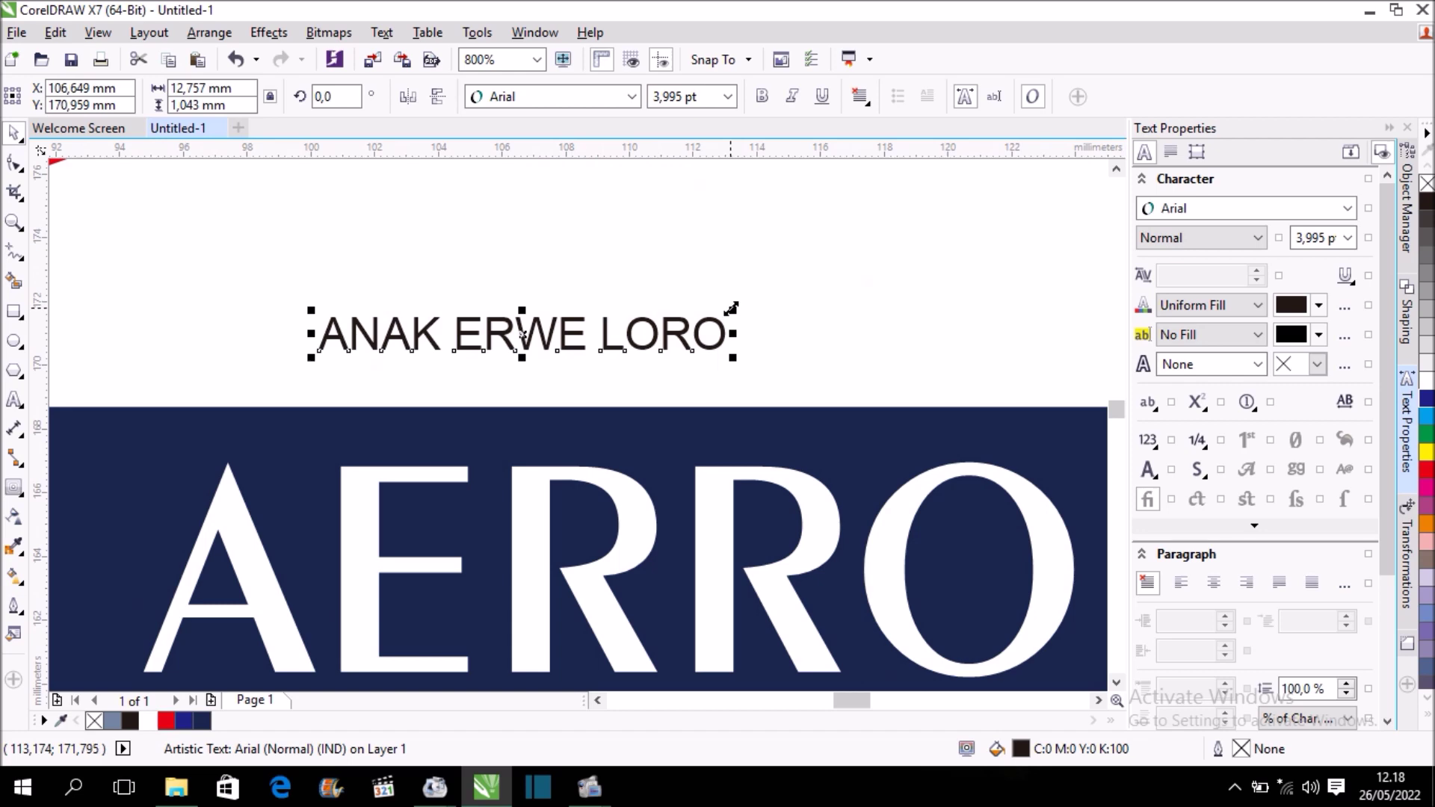
left_click_drag(733, 309, 760, 306)
left_click_drag(551, 325, 642, 330)
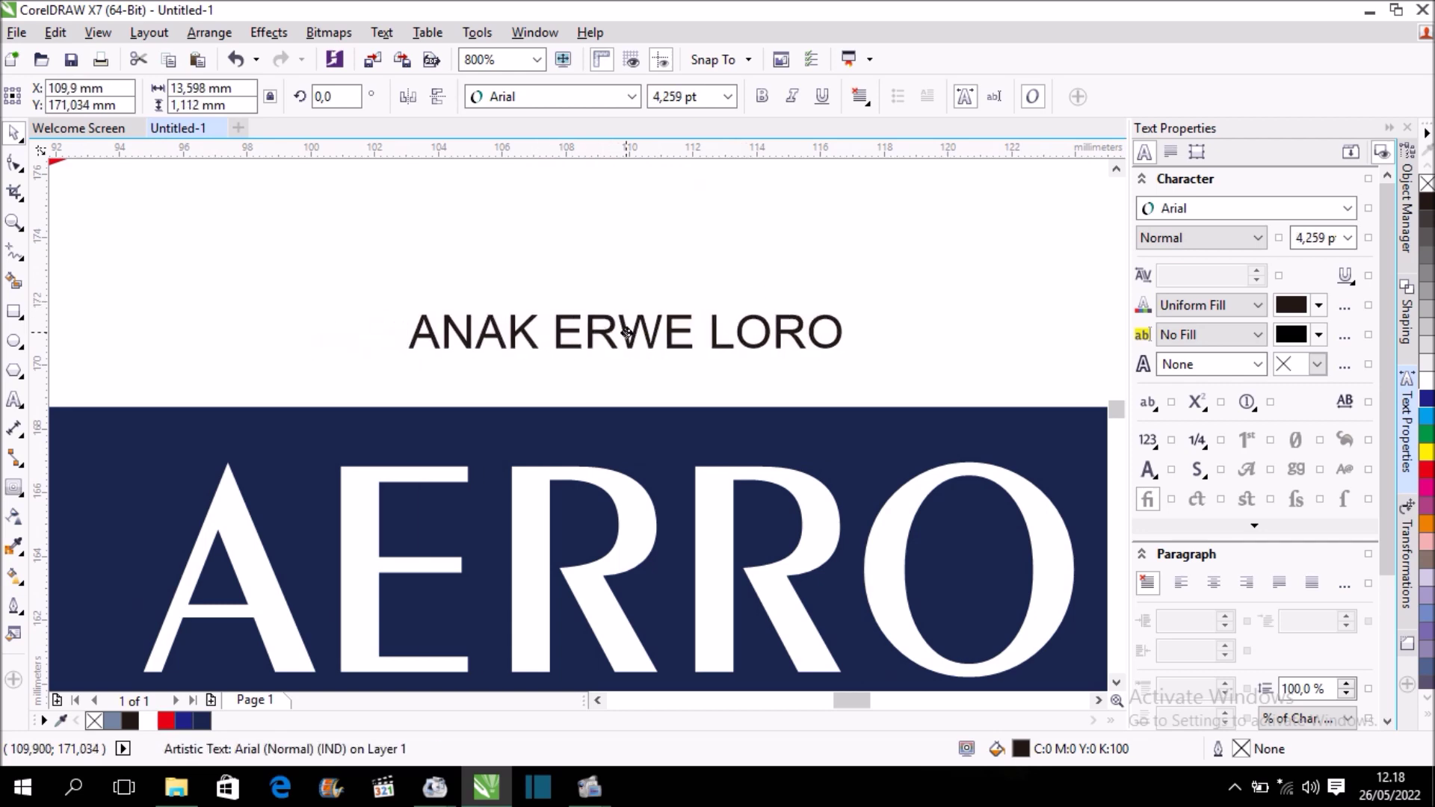
left_click(1213, 211)
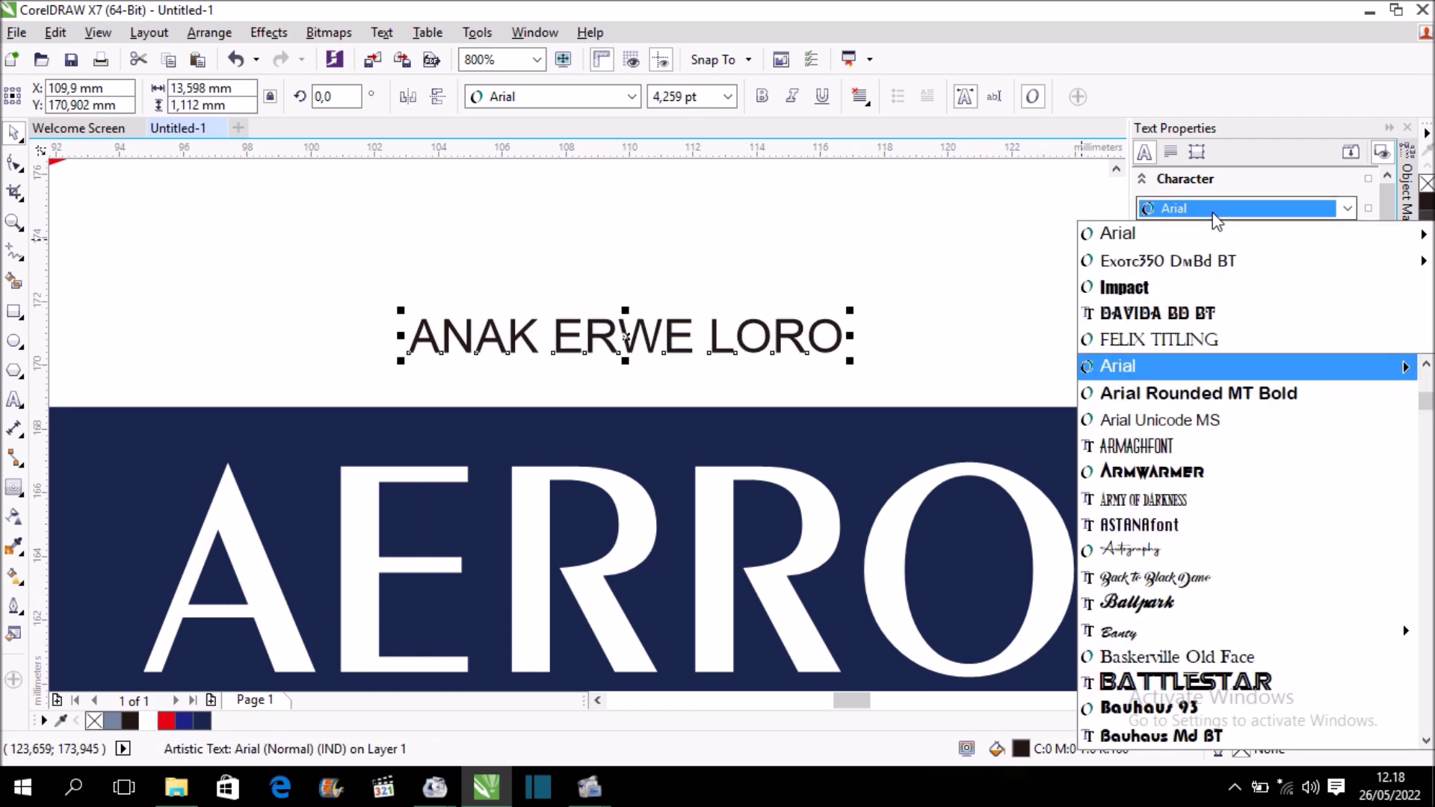
- Set ANAK ERWE LORO to Impact and centre it horizontally on the shield
left_click(1194, 289)
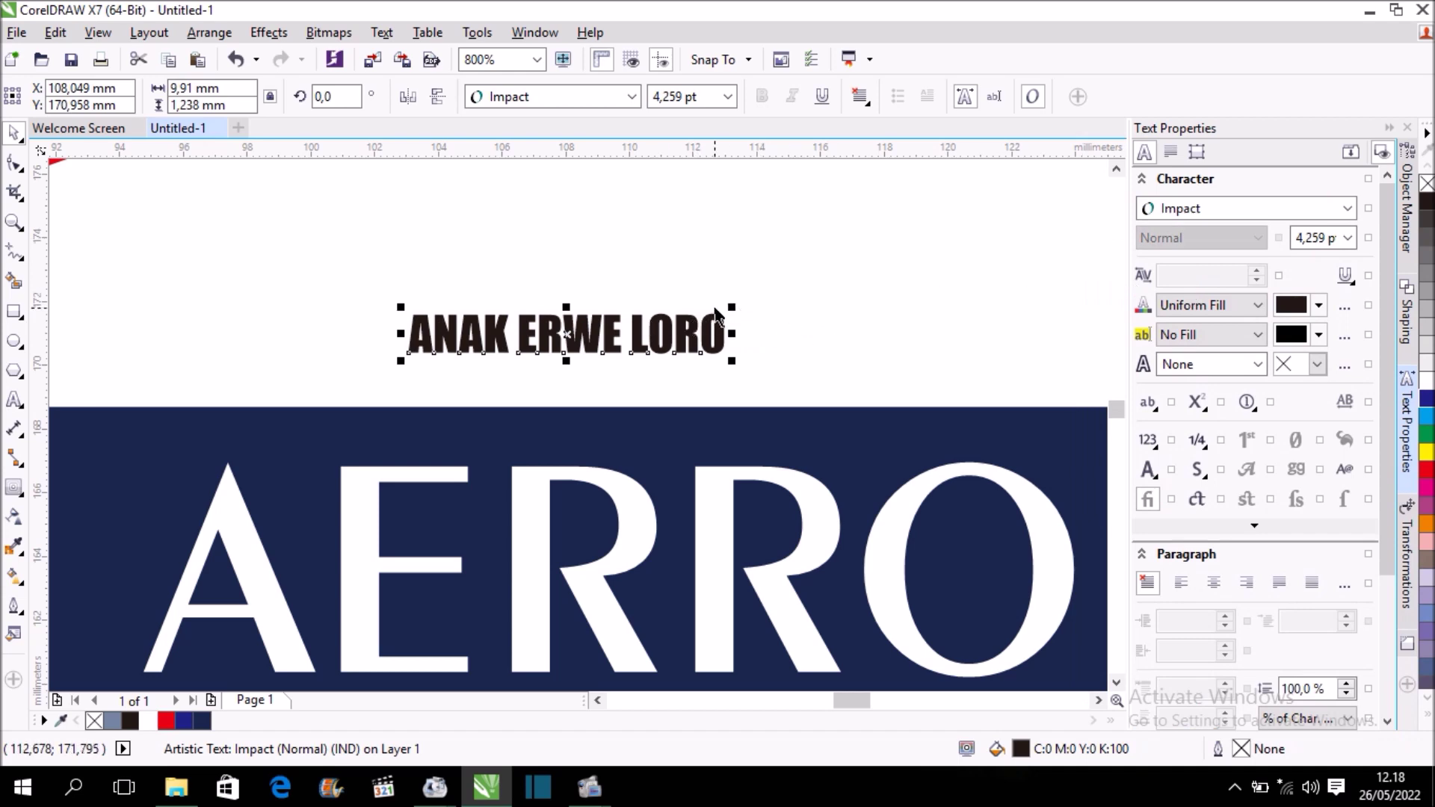
scroll(737, 304, "down", 1)
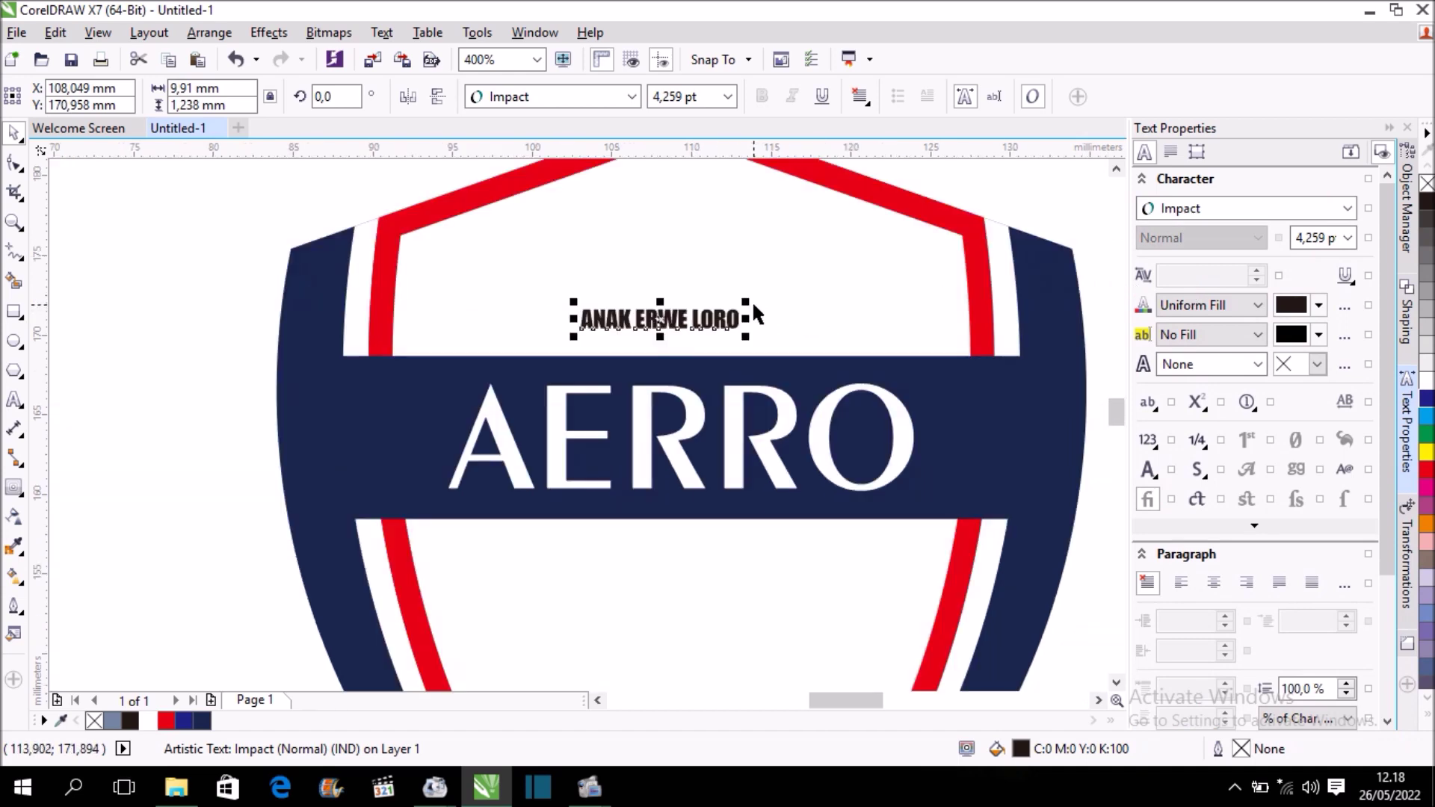
left_click(809, 311, "shift")
key("c")
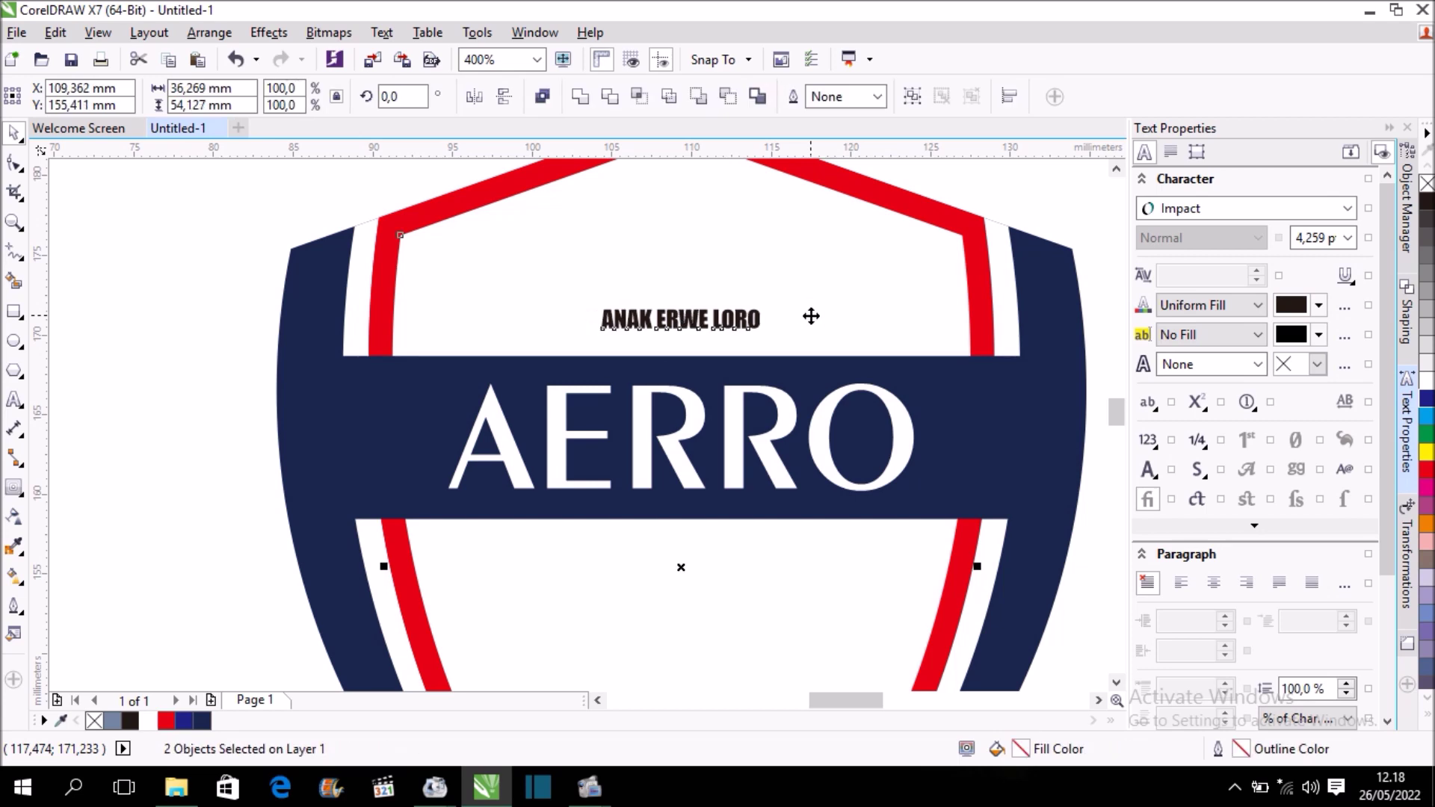
left_click(1005, 192)
- Enlarge ANAK ERWE LORO to about 5.636 pt and colour it red
scroll(718, 323, "up", 1)
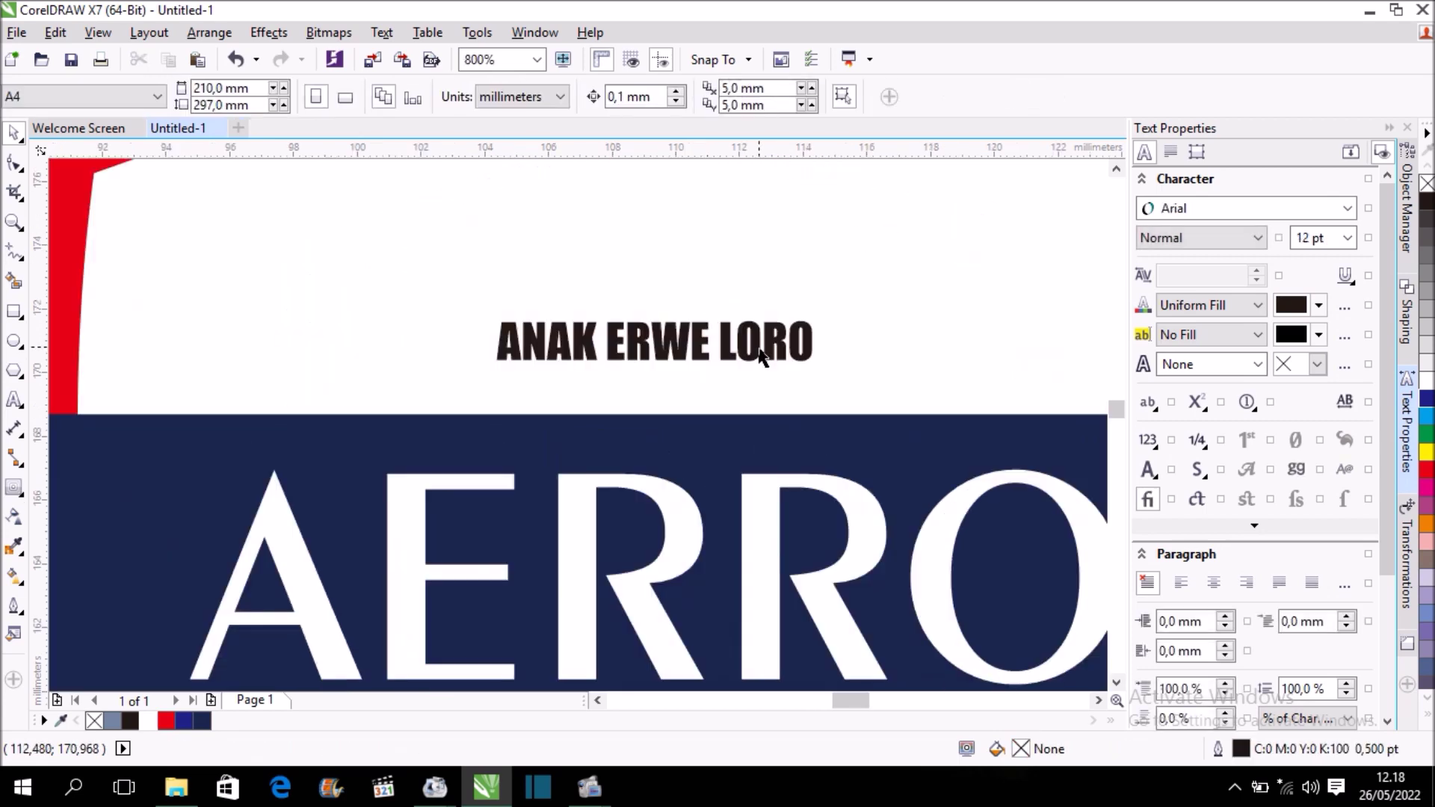
left_click(728, 345)
left_click_drag(817, 314, 869, 296)
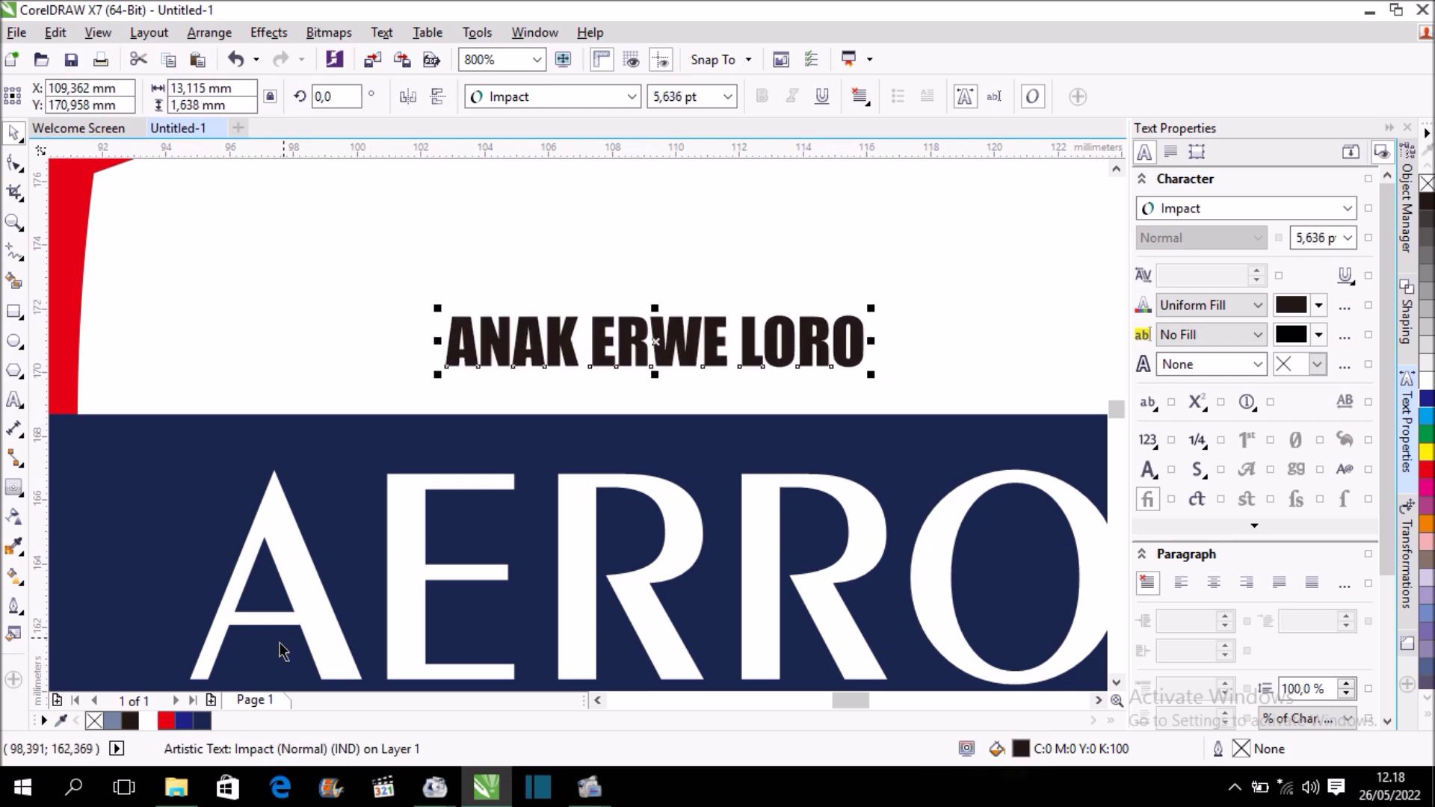
left_click(165, 721)
scroll(635, 344, "up", 1)
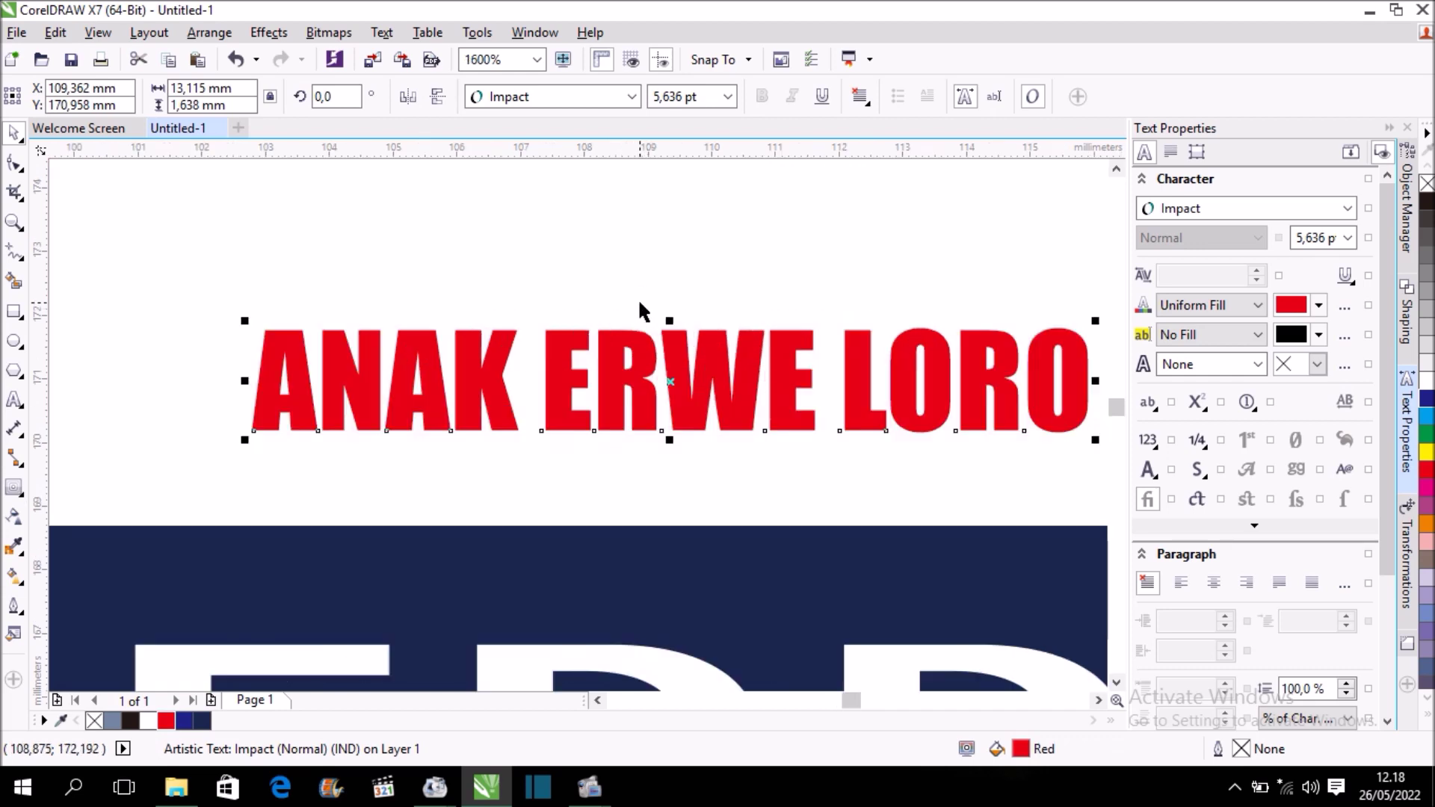
- Skew the text slightly to the right and move it below the AERRO banner
left_click(678, 385)
left_click_drag(673, 321, 682, 321)
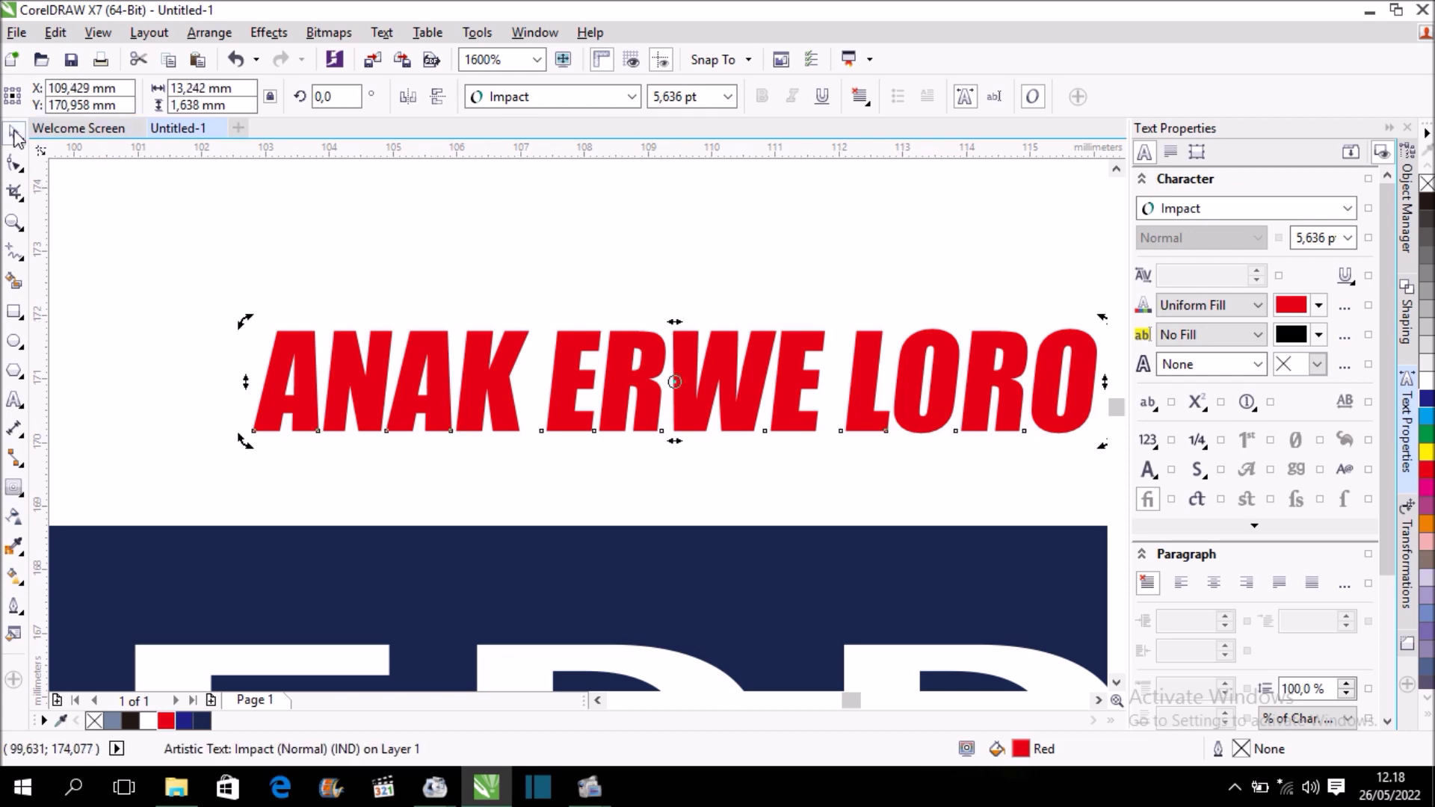
left_click(500, 257)
scroll(719, 260, "down", 1)
scroll(719, 260, "down", 2)
scroll(719, 261, "down", 1)
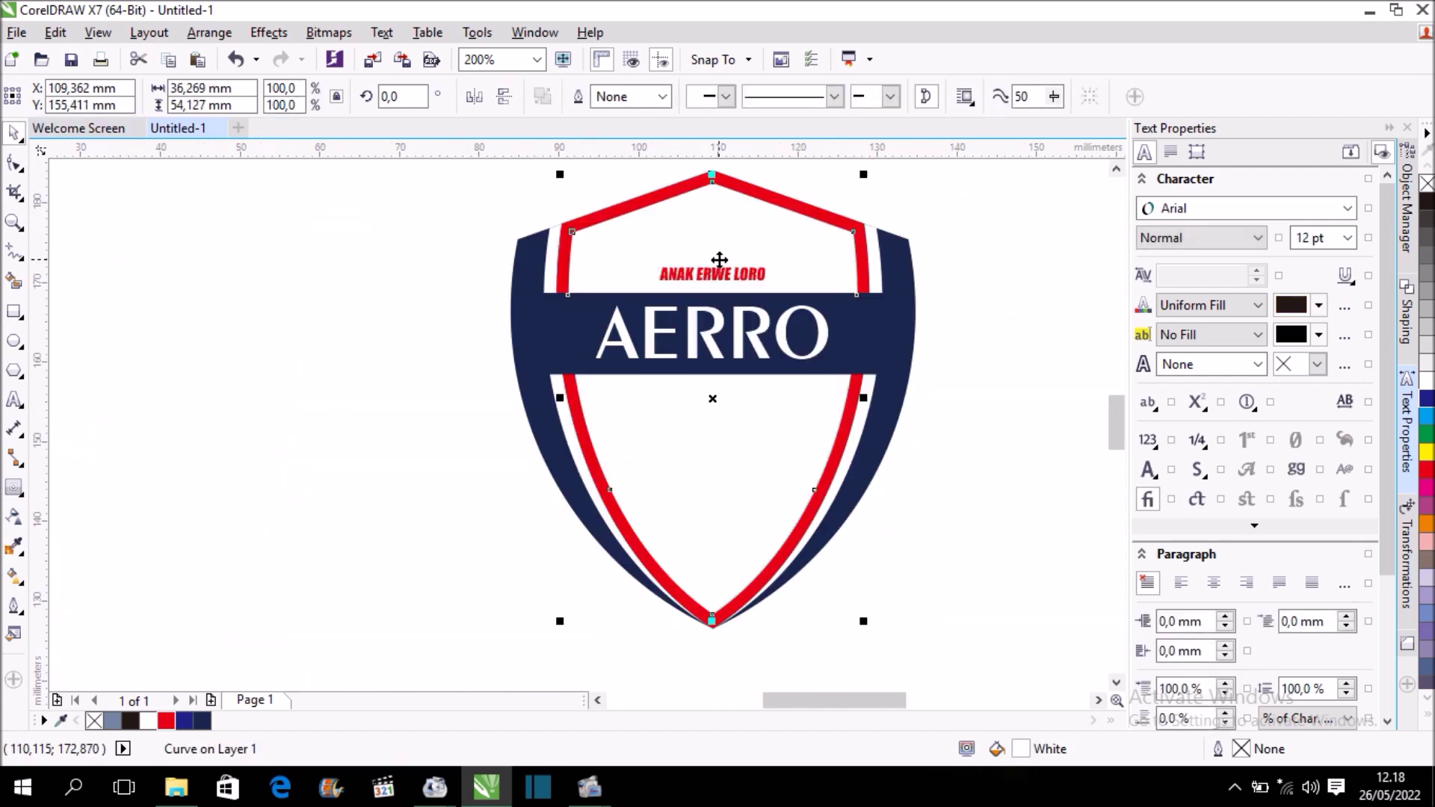
left_click(1005, 266)
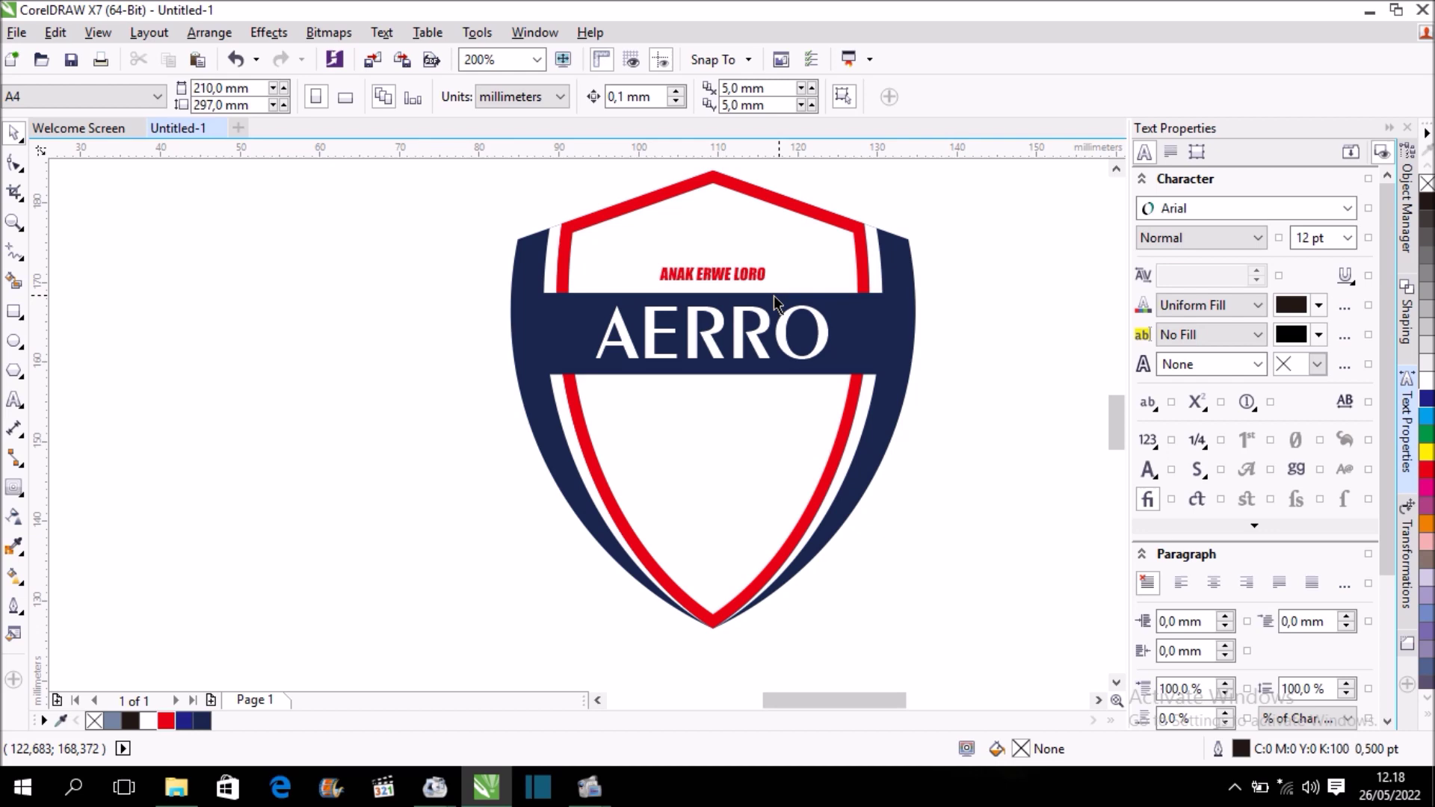
scroll(722, 298, "up", 1)
left_click_drag(723, 263, 713, 493)
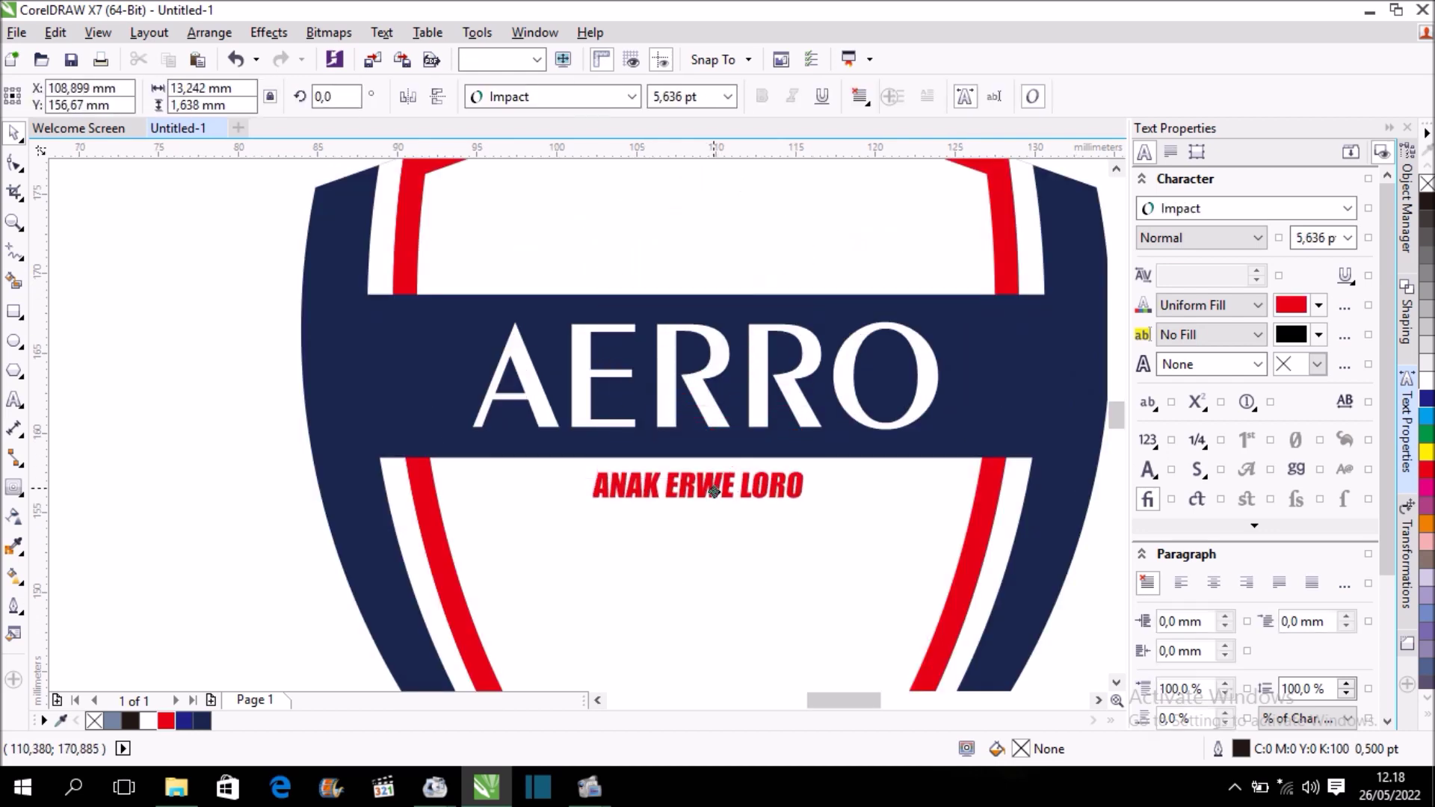
- Duplicate the text below the AERRO banner and edit it to read FUTSAL CLUB
right_click(714, 494)
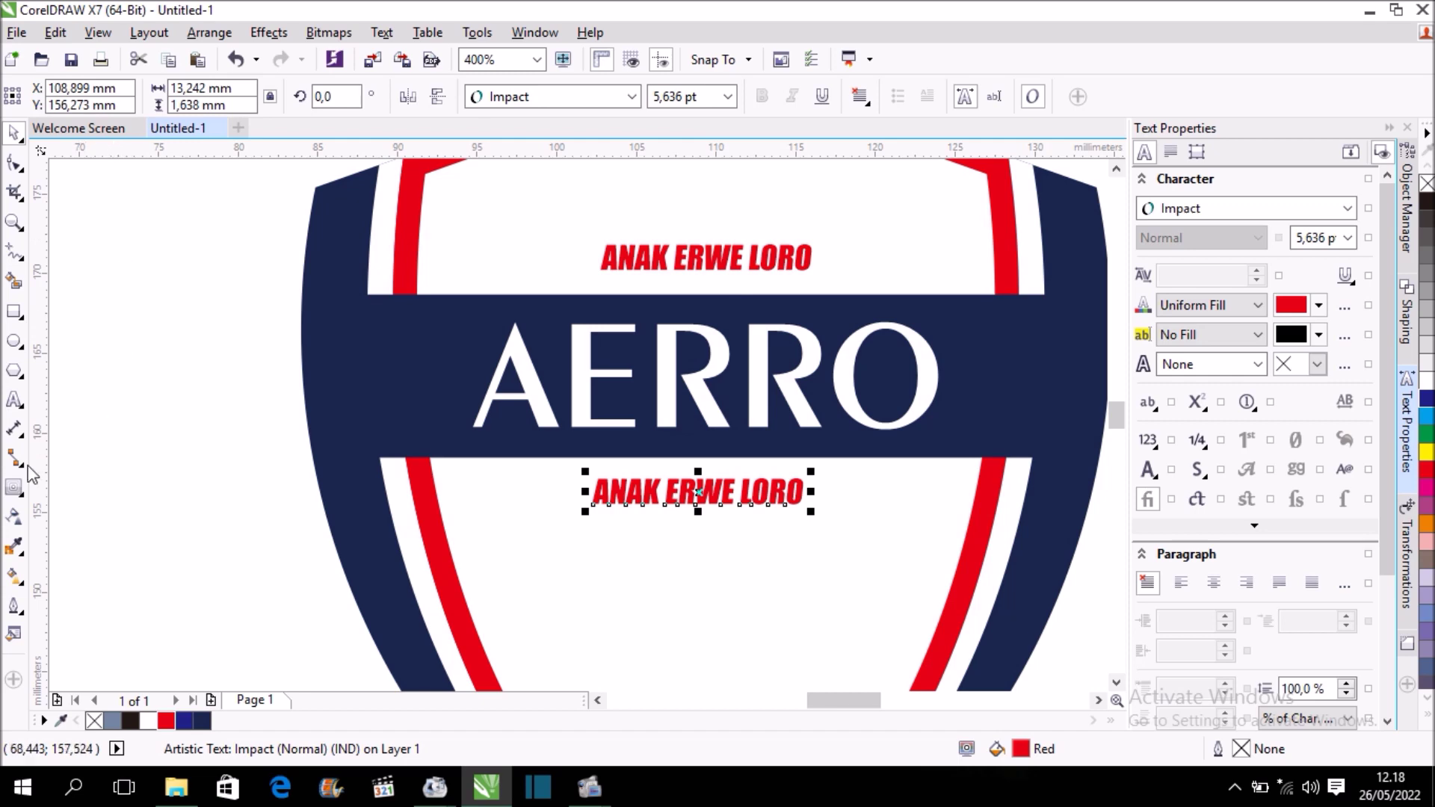
left_click(13, 404)
key("BackSpace")
key("BackSpace")
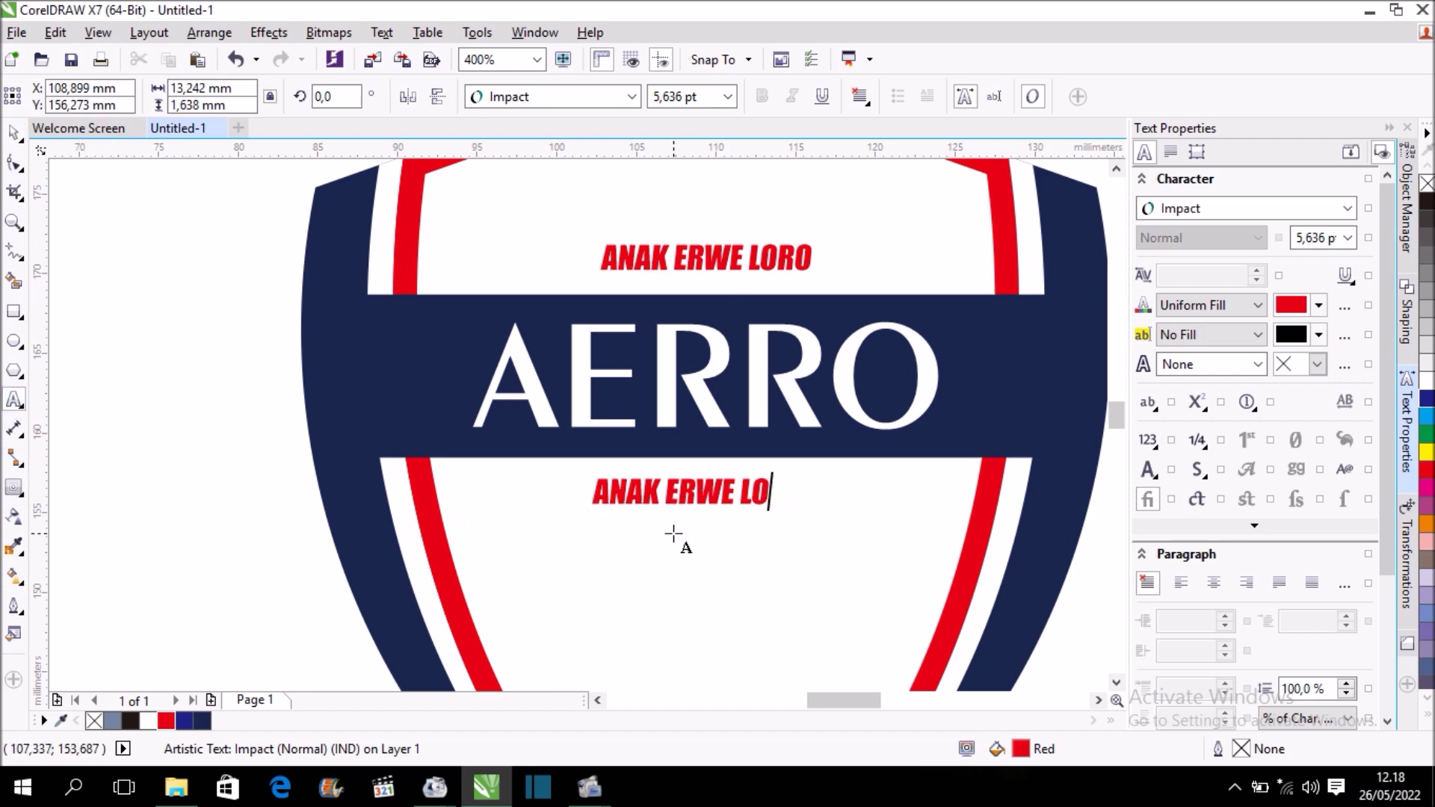
key("BackSpace")
key("BackSpace")
key("BackSpace")
key("BackSpace")
key("BackSpace")
key("BackSpace")
key("BackSpace")
key("BackSpace")
type("U")
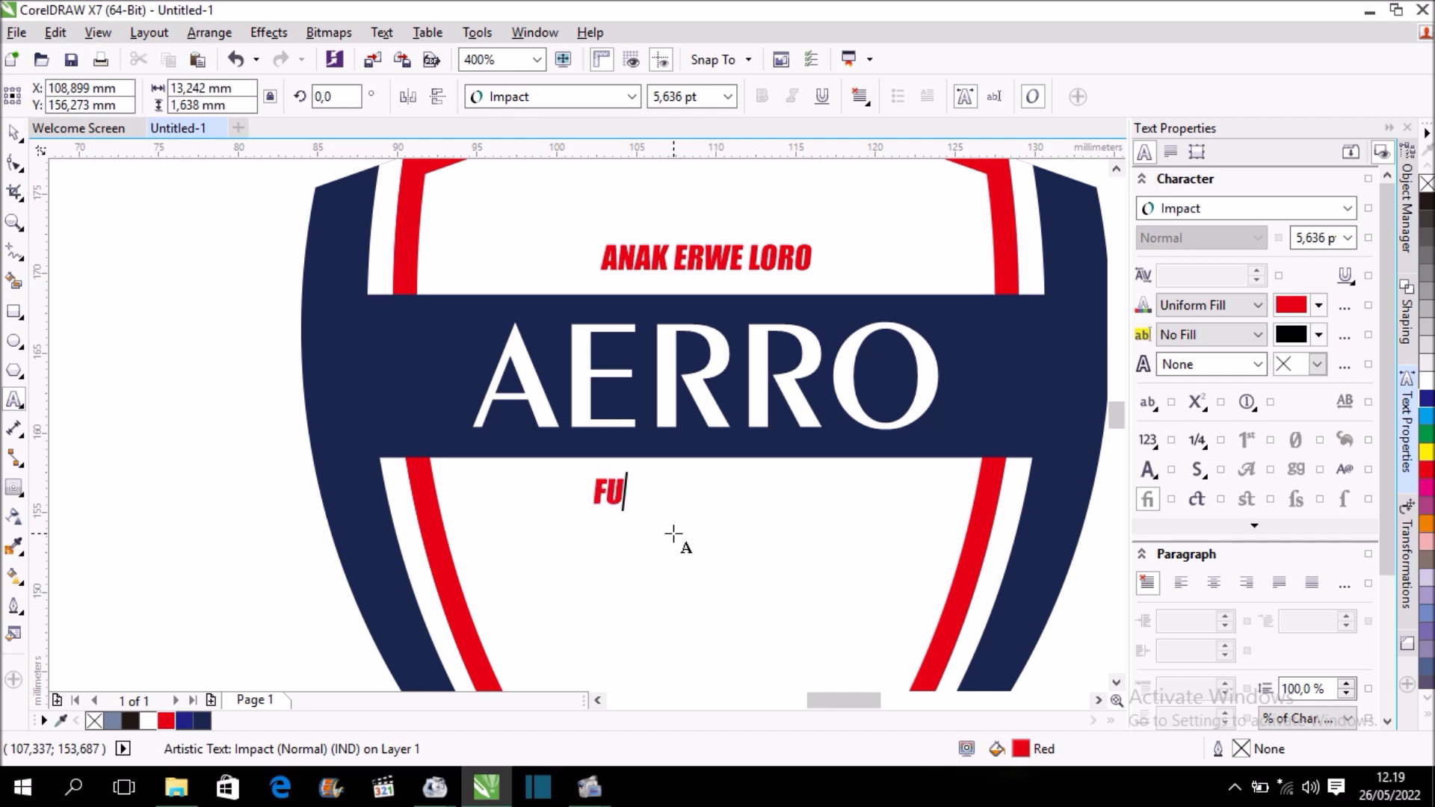
type("TSAL CLUB")
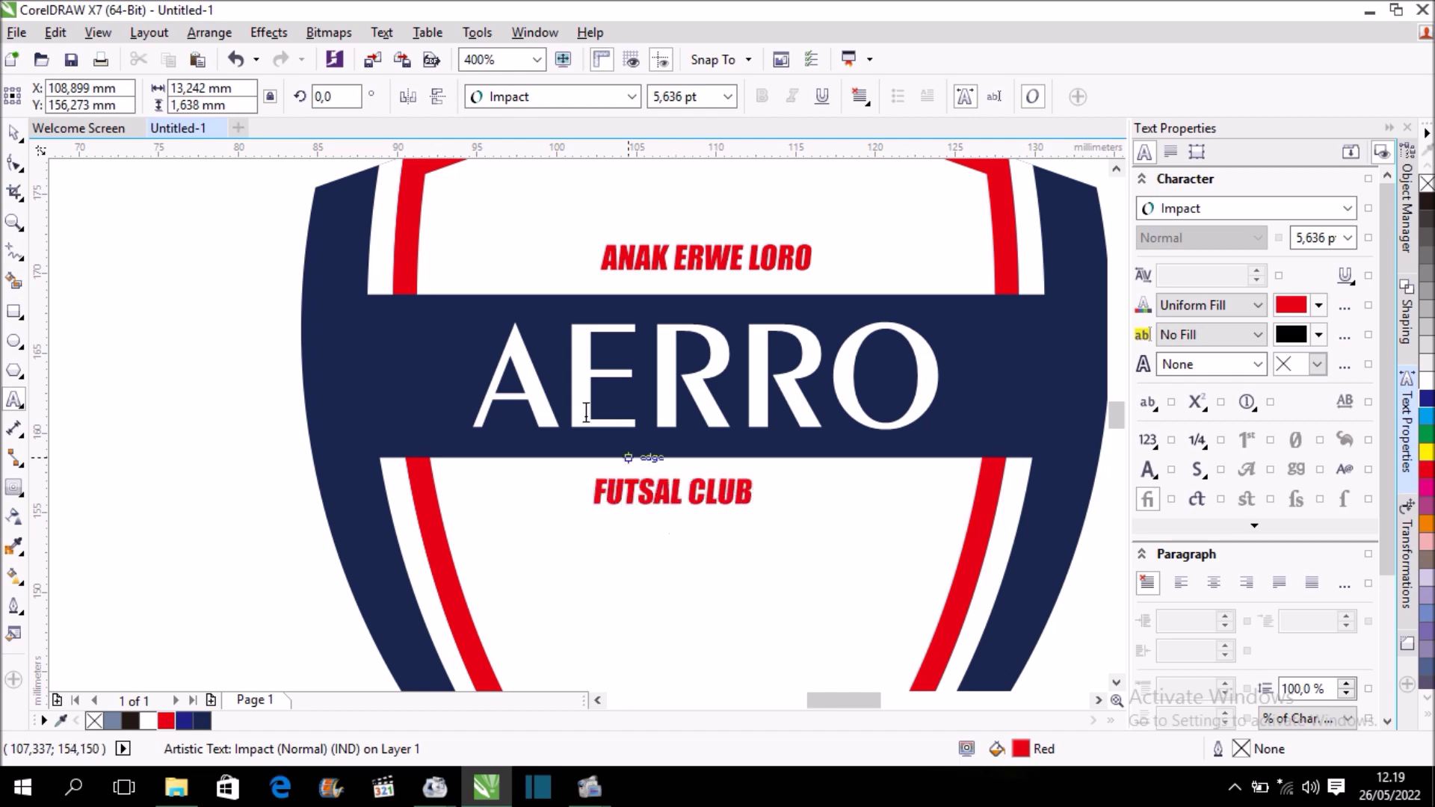
left_click(13, 133)
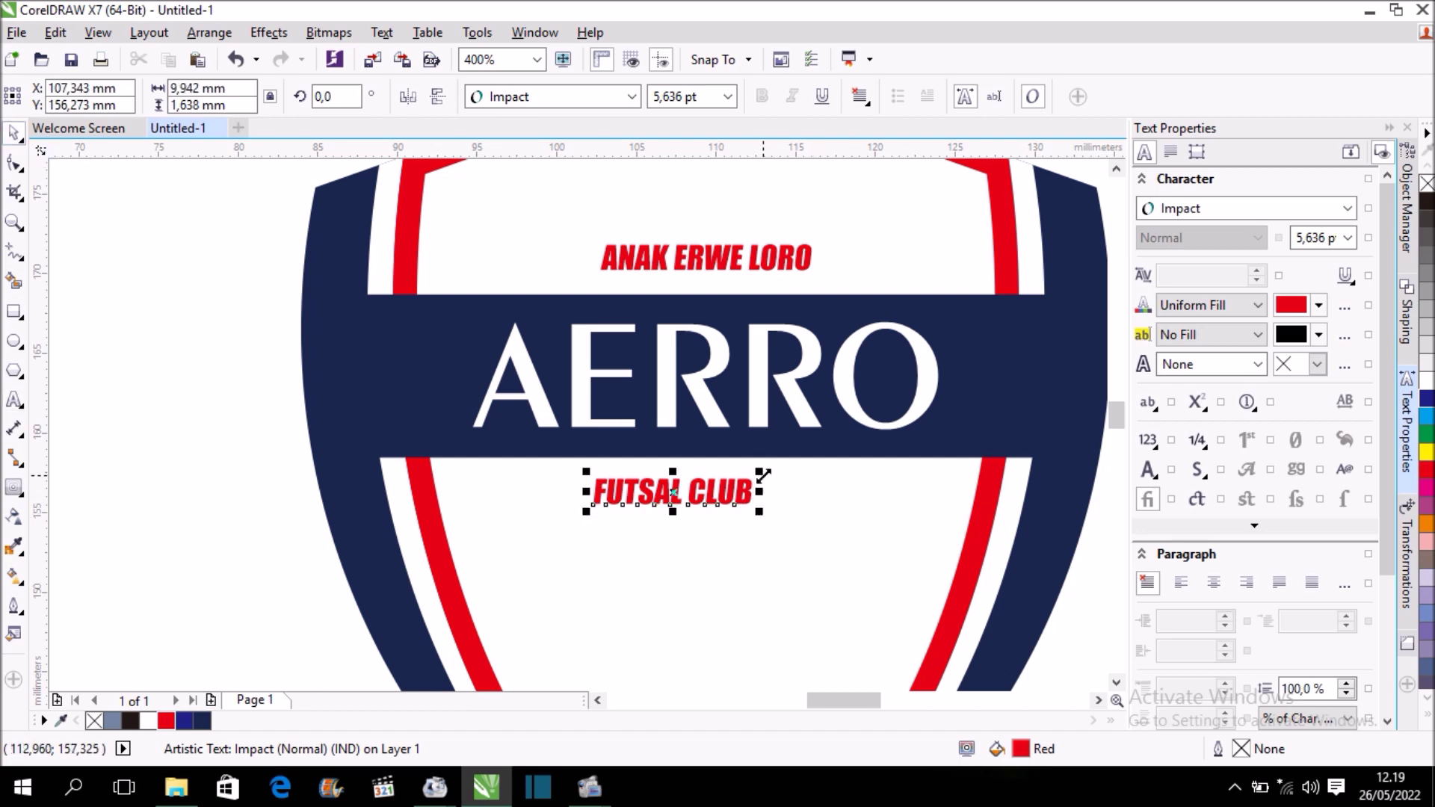
- Enlarge FUTSAL CLUB under the banner and centre it horizontally on the shield
left_click_drag(760, 512, 866, 536)
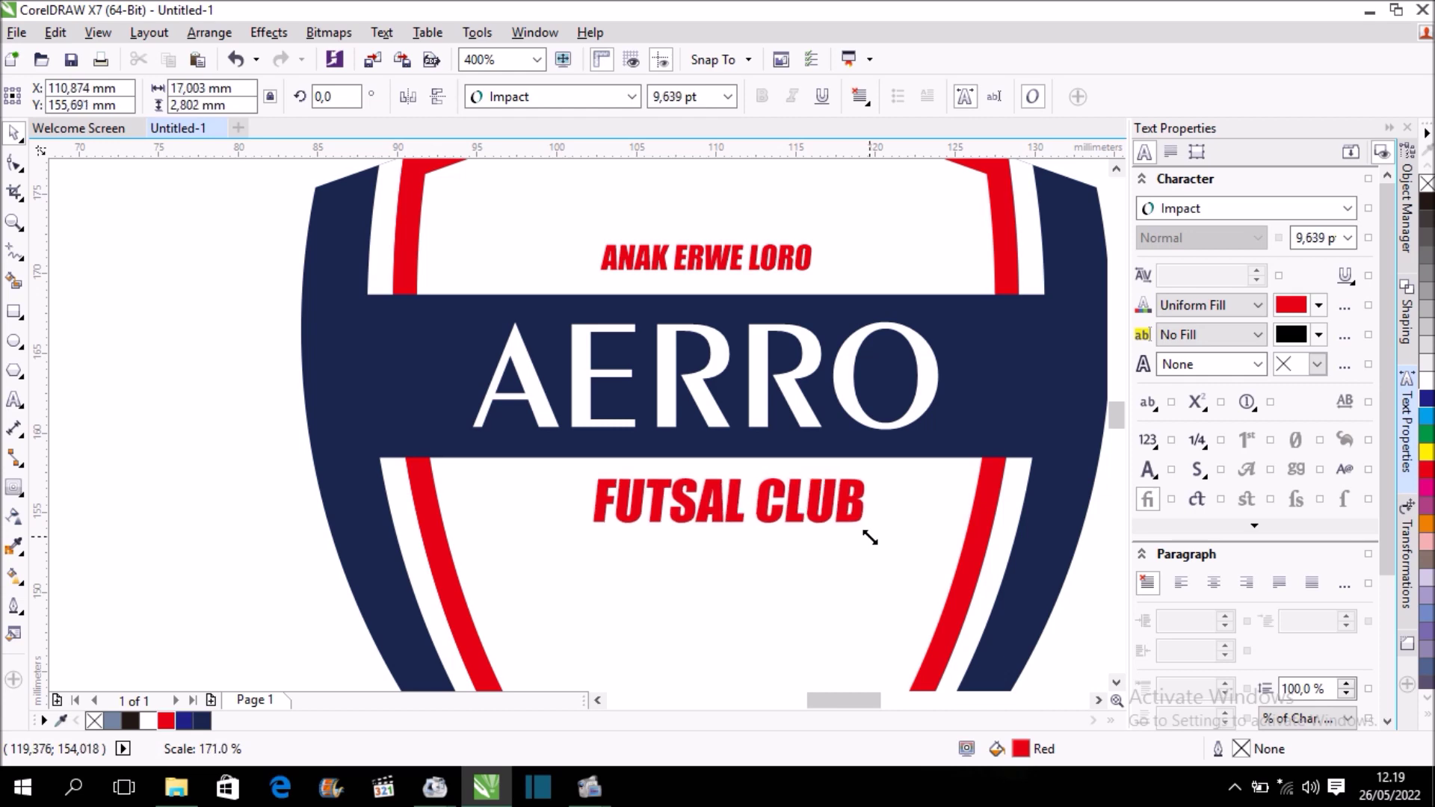
left_click_drag(866, 536, 868, 536)
left_click_drag(733, 500, 721, 511)
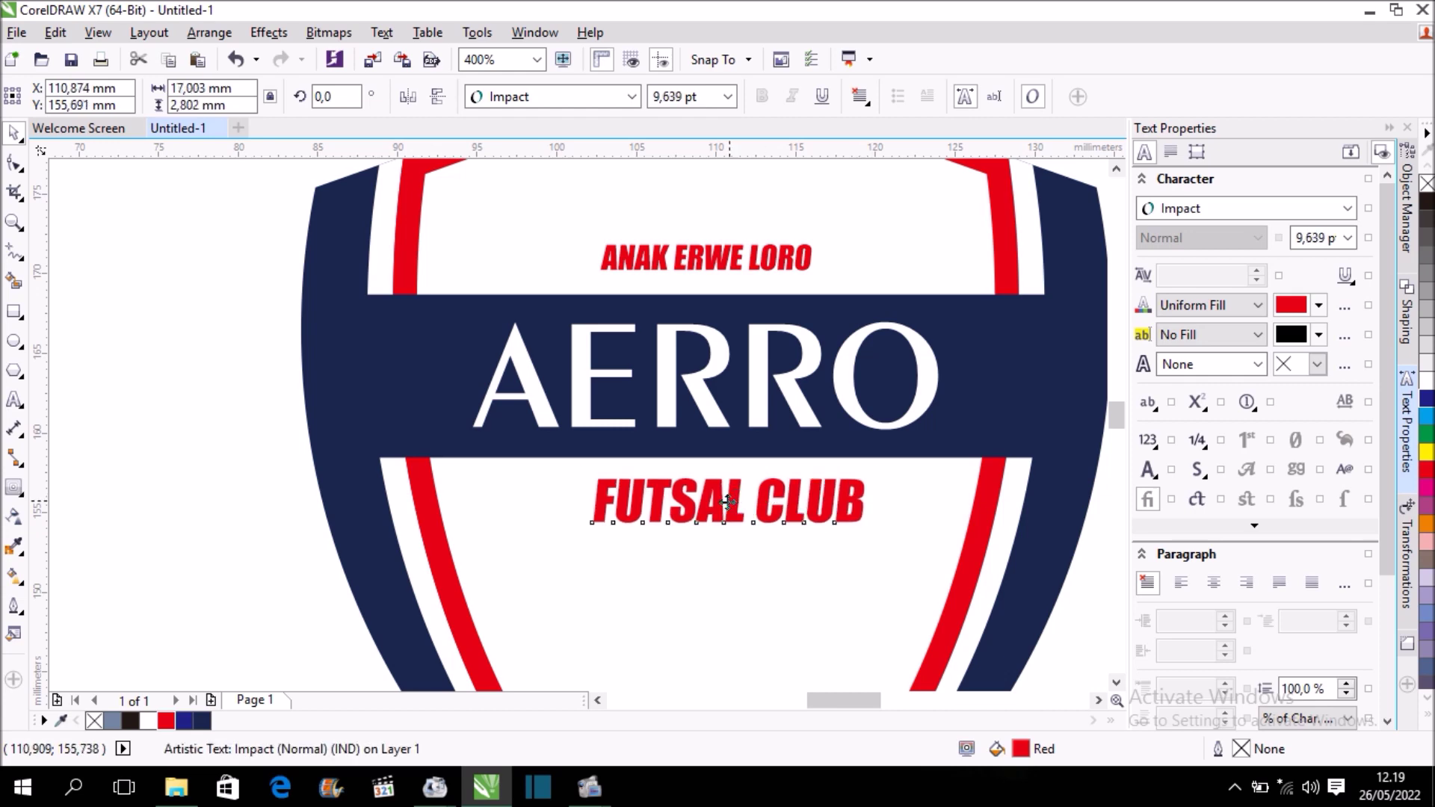
left_click(785, 587, "shift")
key("c")
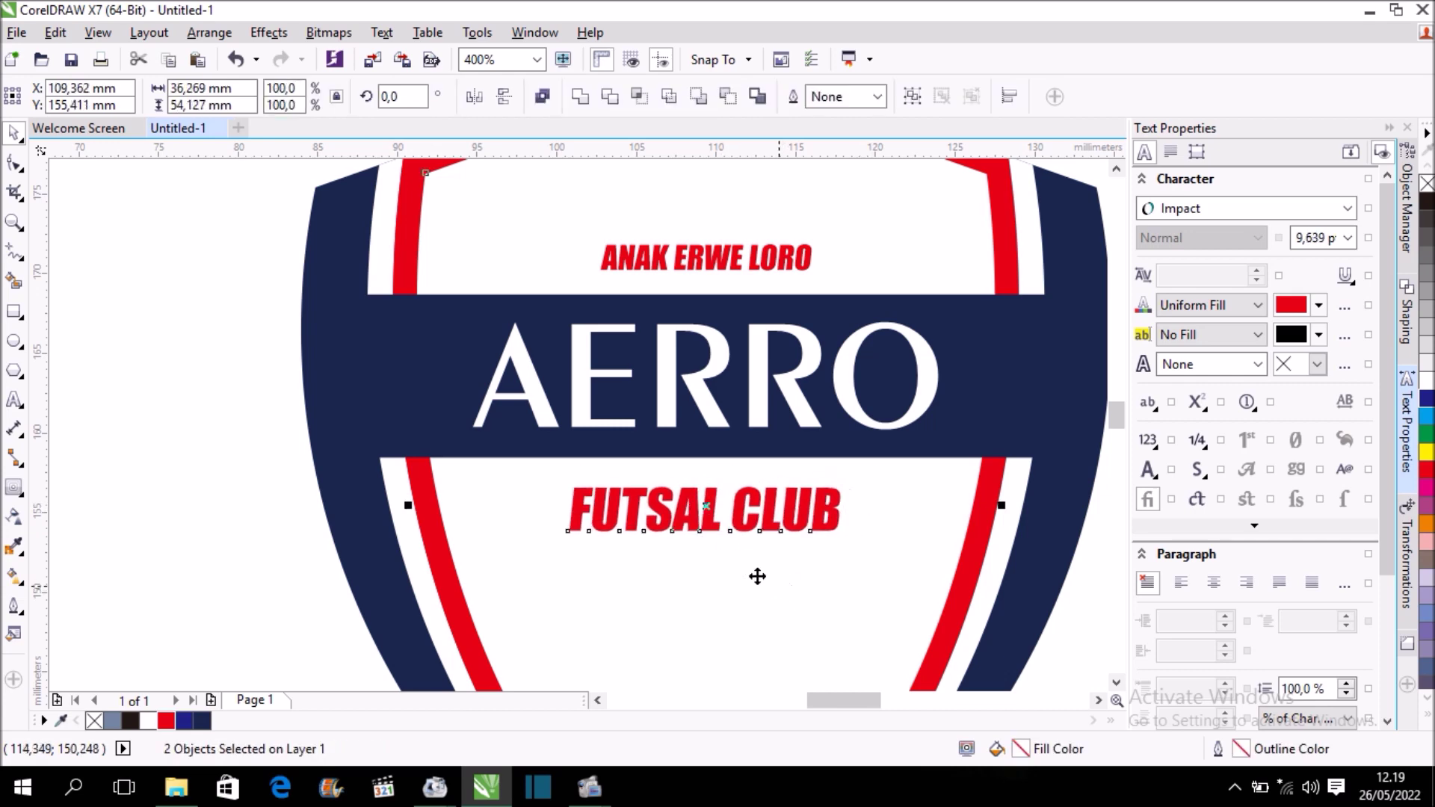
left_click(147, 413)
- Fill FUTSAL CLUB with navy and zoom to fit the whole badge
scroll(702, 344, "down", 1)
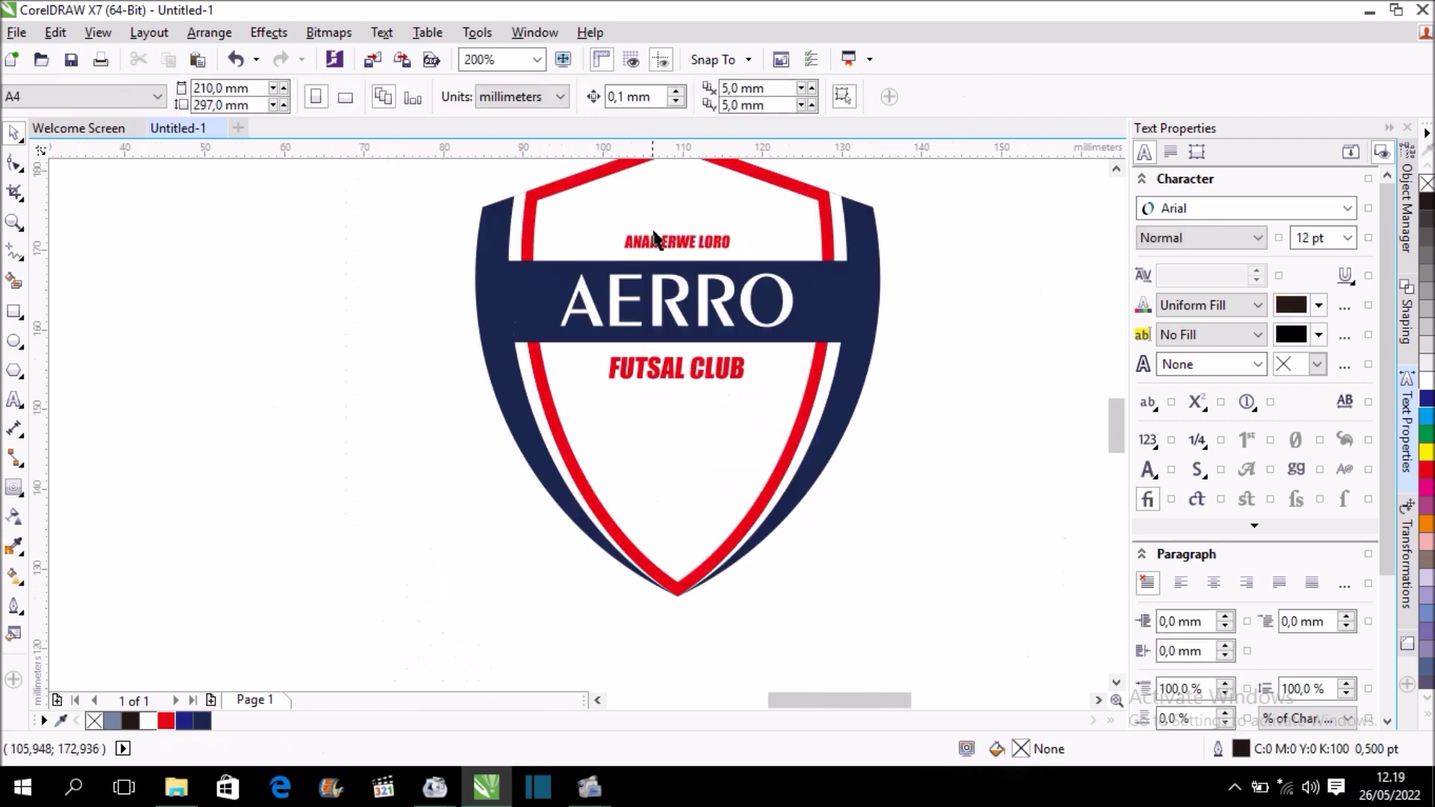
scroll(703, 339, "up", 1)
left_click(714, 397)
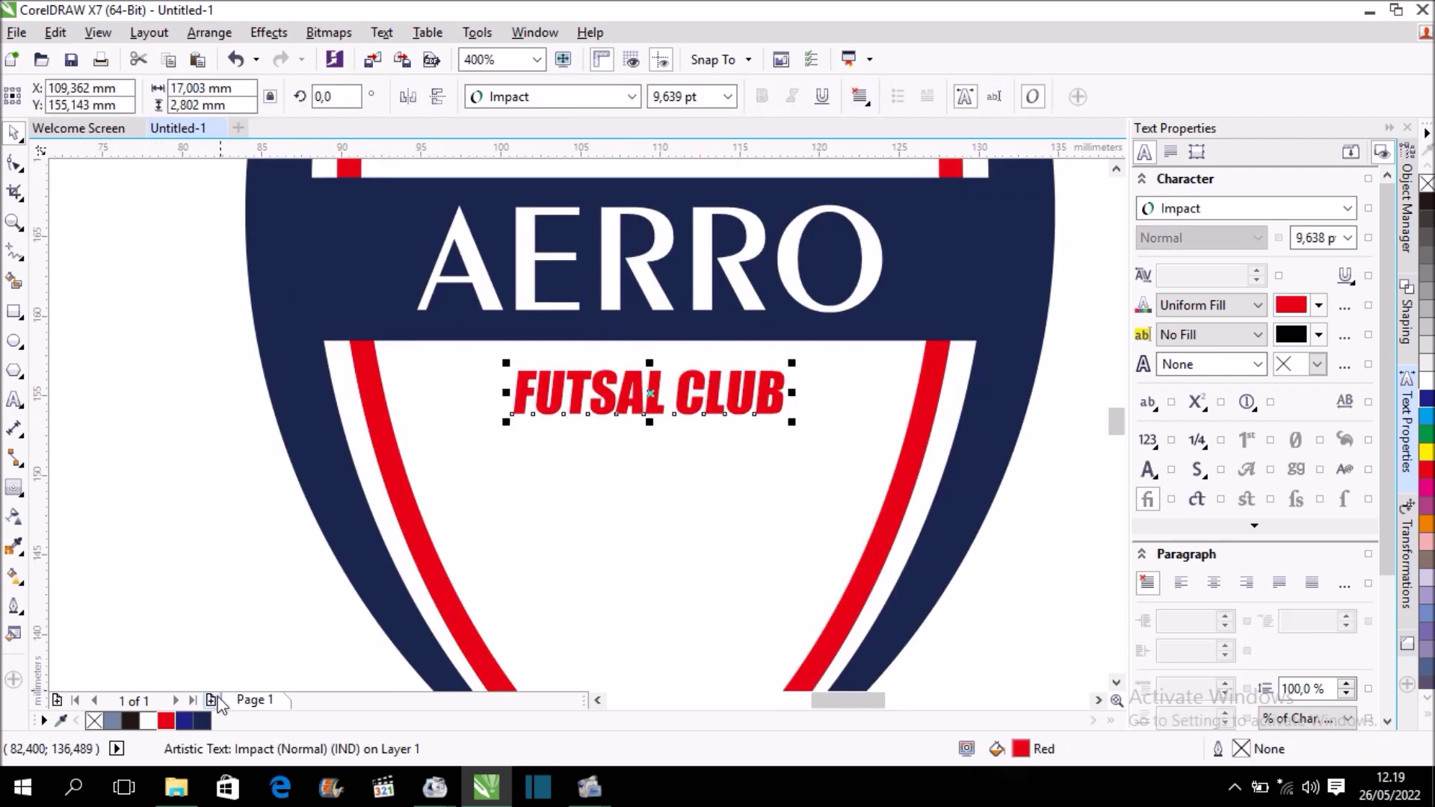
left_click(203, 721)
left_click(156, 501)
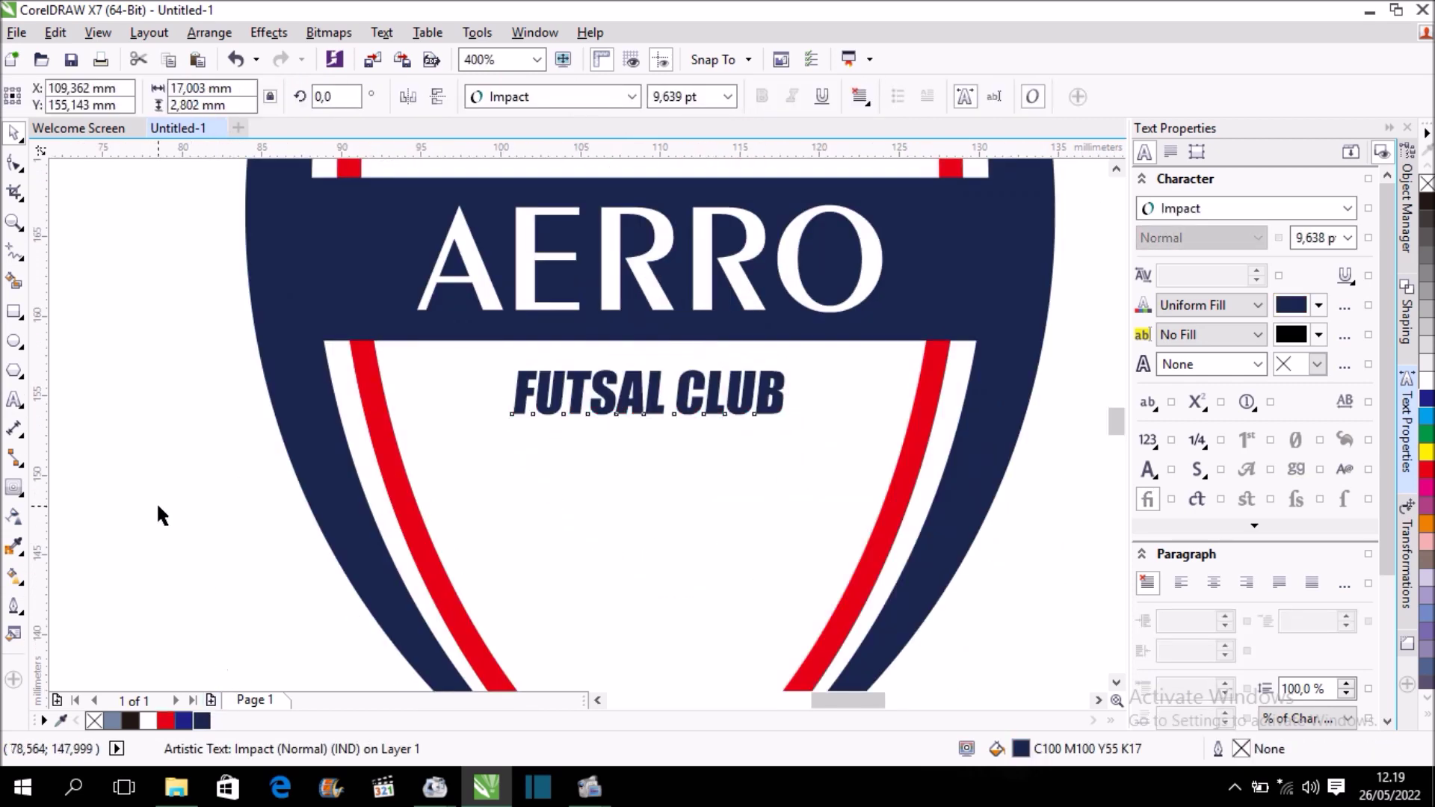
key("F4")
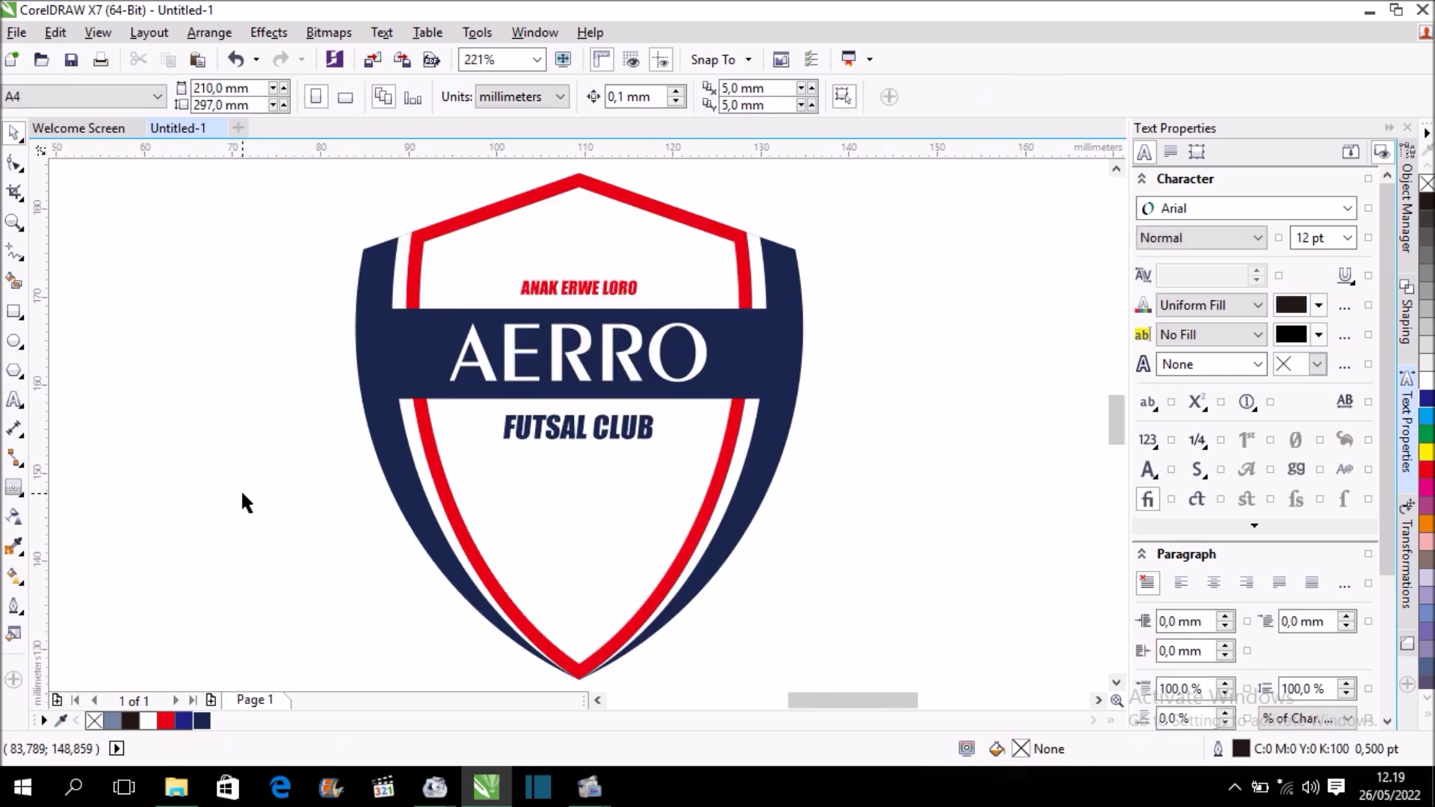
- Draw a small five-point navy star with no outline left of FUTSAL CLUB
left_click(27, 385)
left_click(60, 389)
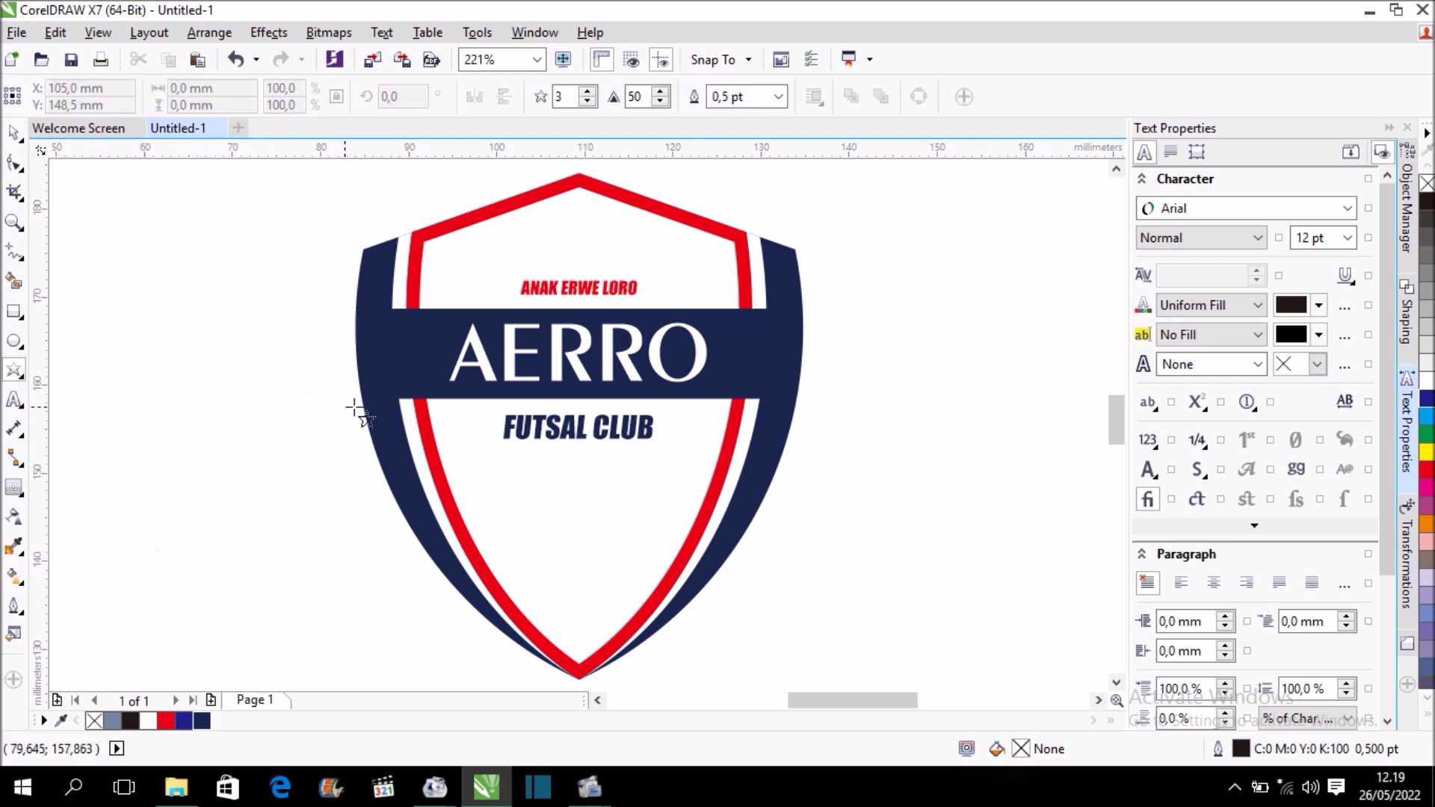
scroll(478, 446, "up", 2)
scroll(479, 446, "up", 2)
mouse_move(474, 373)
left_mouse_down()
mouse_move(491, 417)
mouse_move(516, 422)
left_mouse_up()
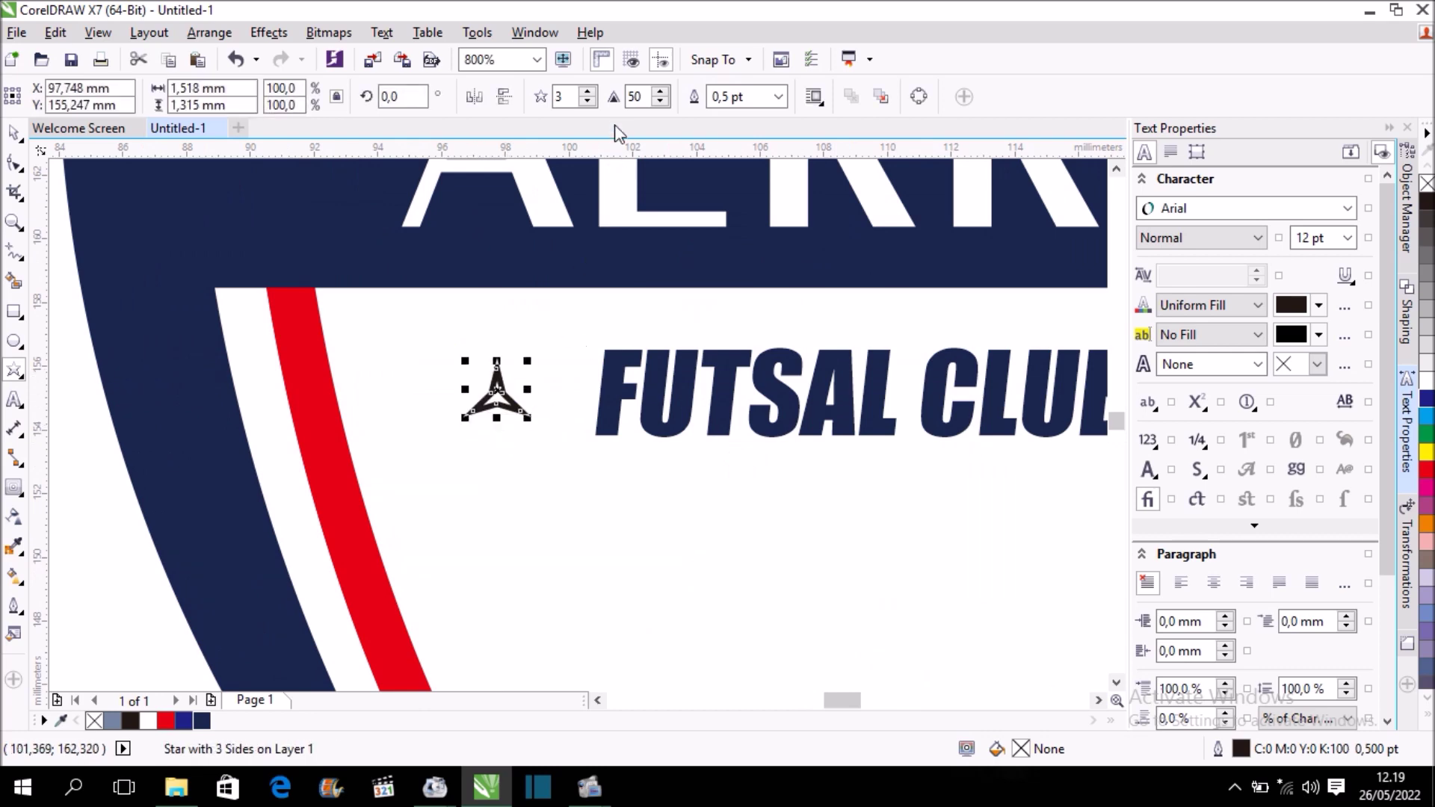
left_click(588, 92)
left_click(588, 92)
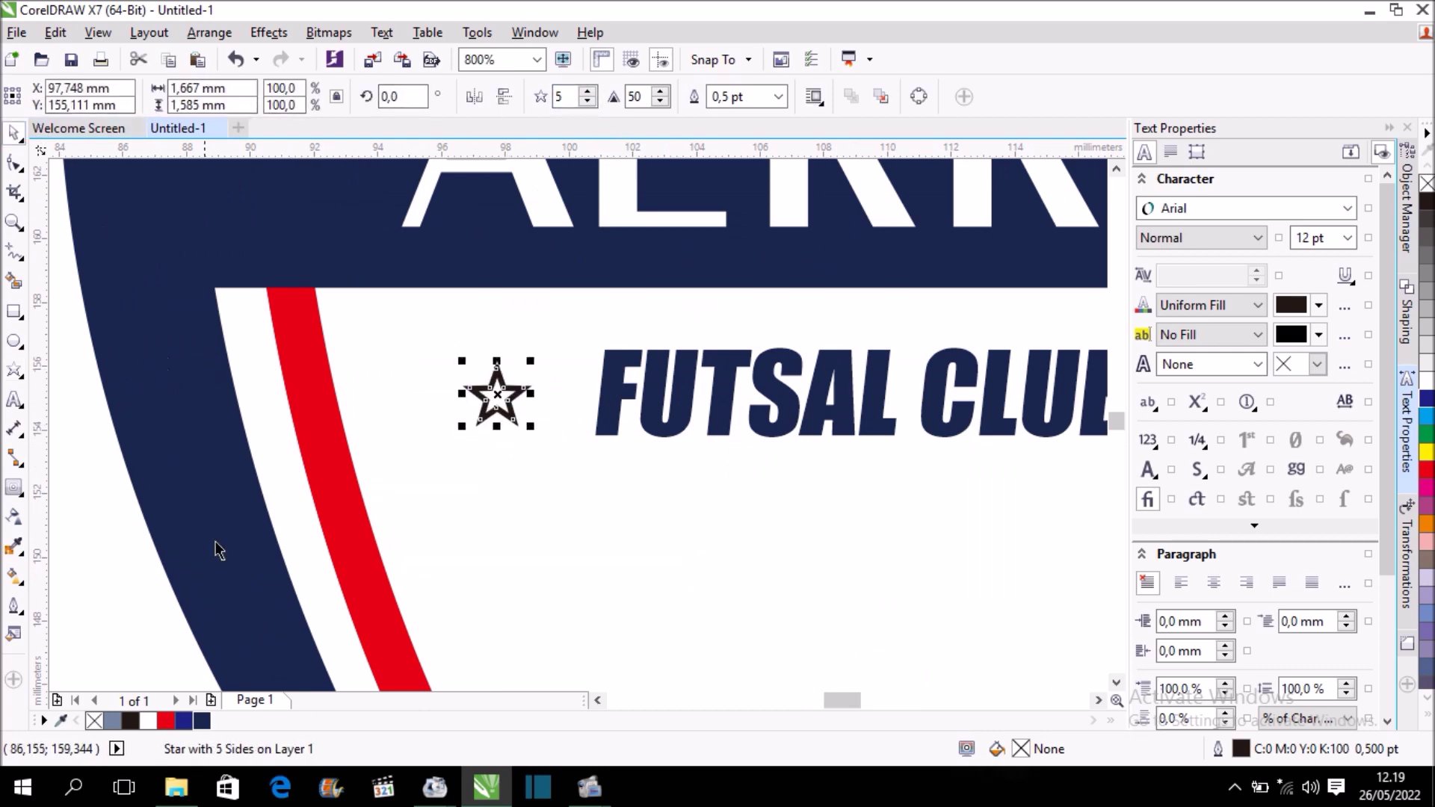
left_click(202, 722)
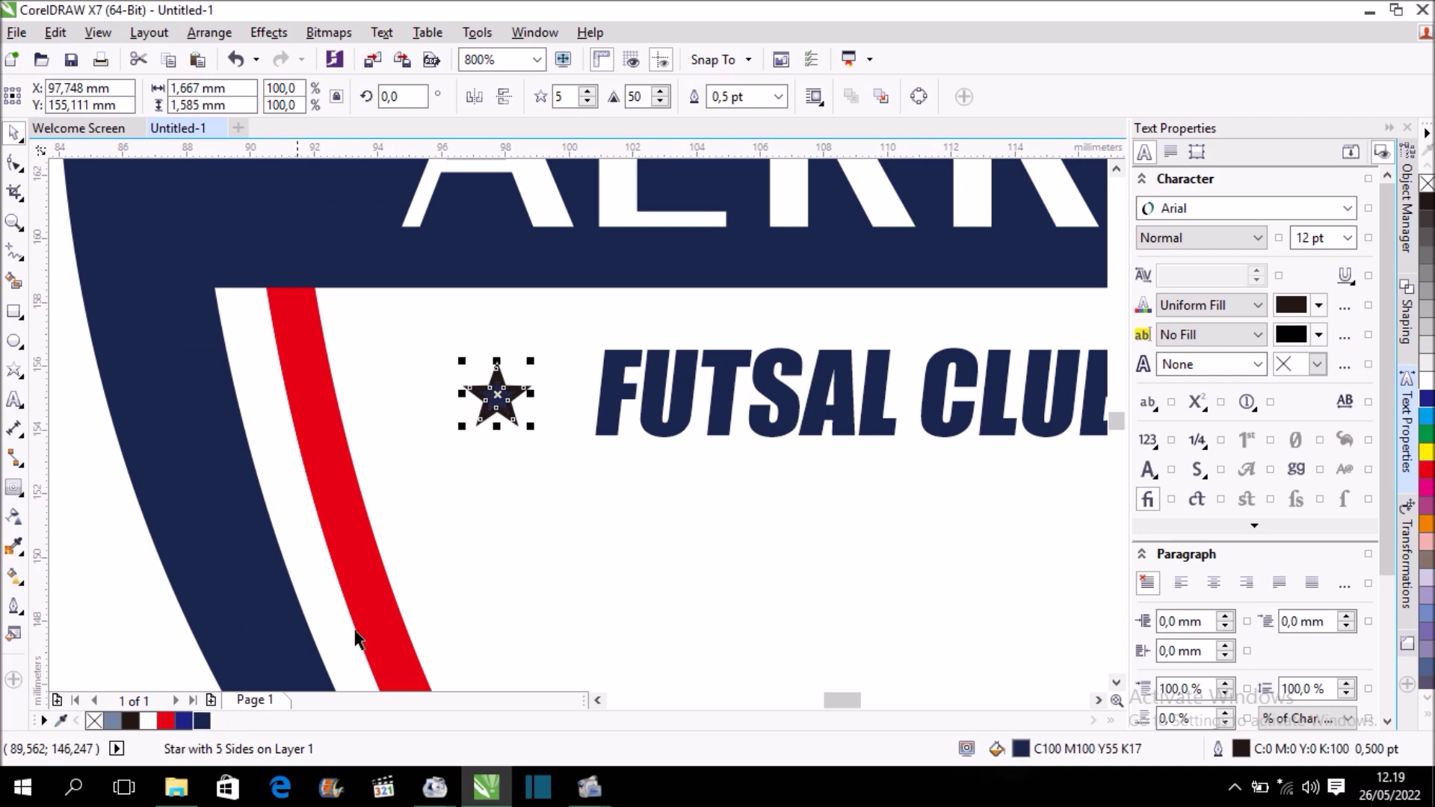
left_click(778, 97)
left_click(776, 119)
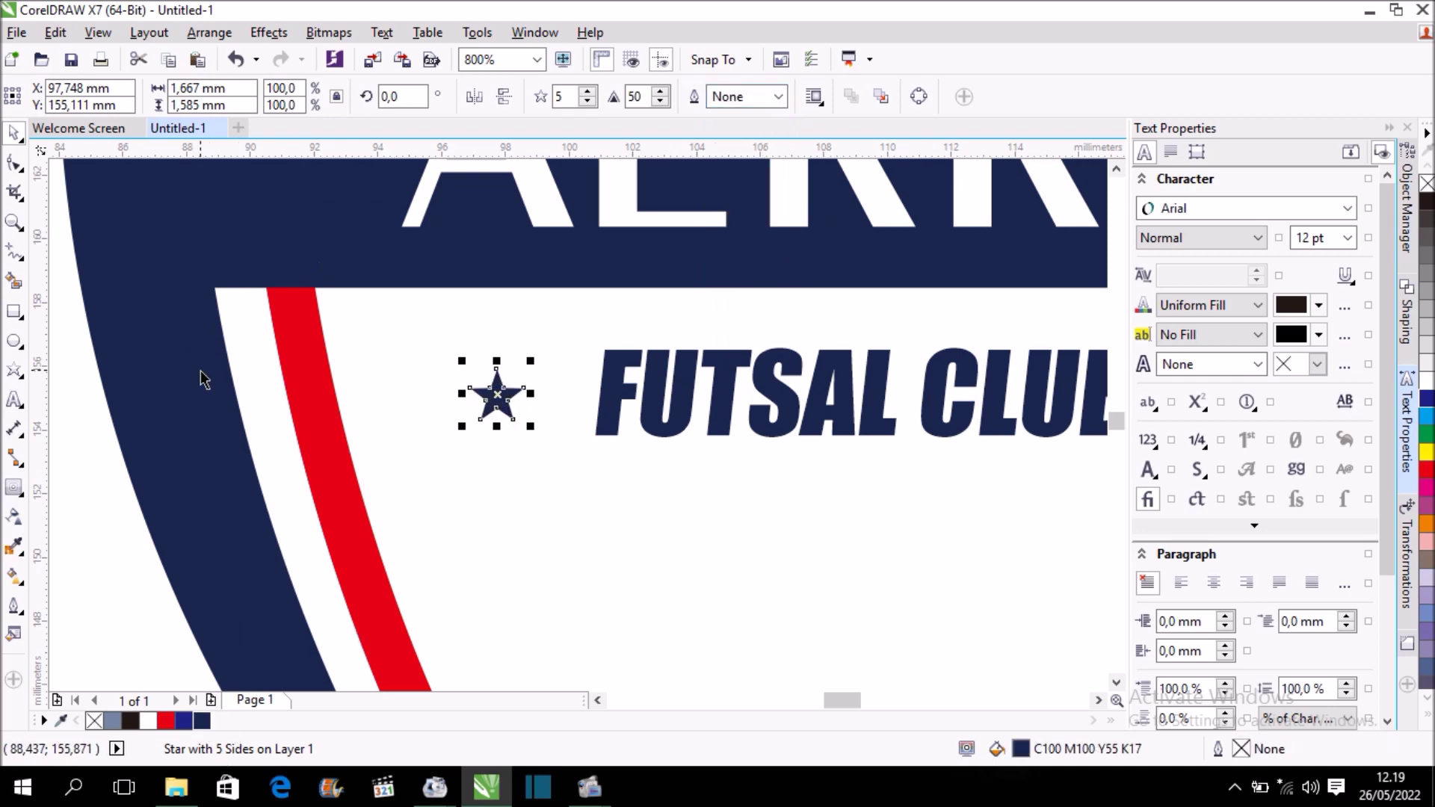
- Place a copy of the star to the right of FUTSAL CLUB, nudged into position
scroll(330, 350, "down", 1)
left_click_drag(414, 370, 773, 372)
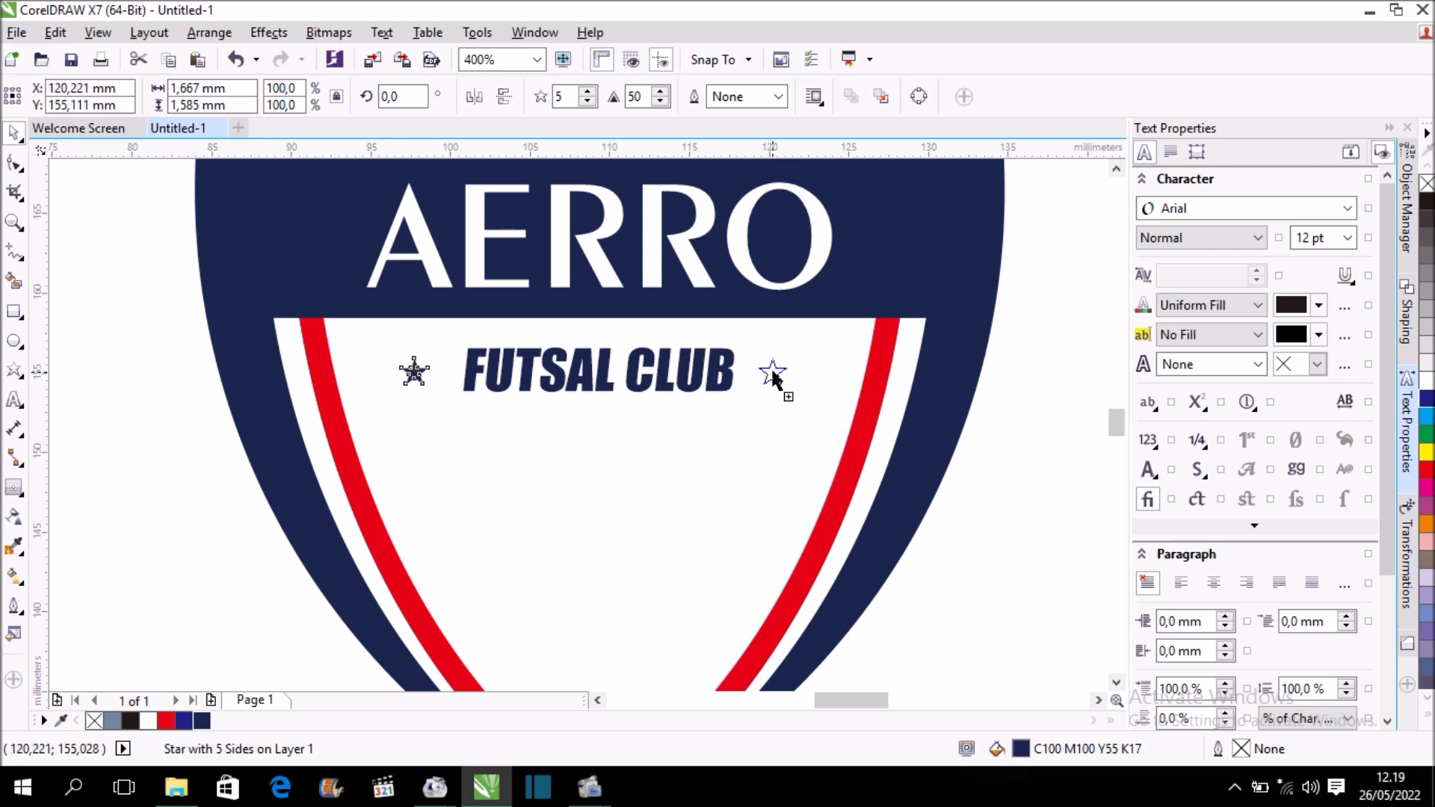
left_click(1022, 404)
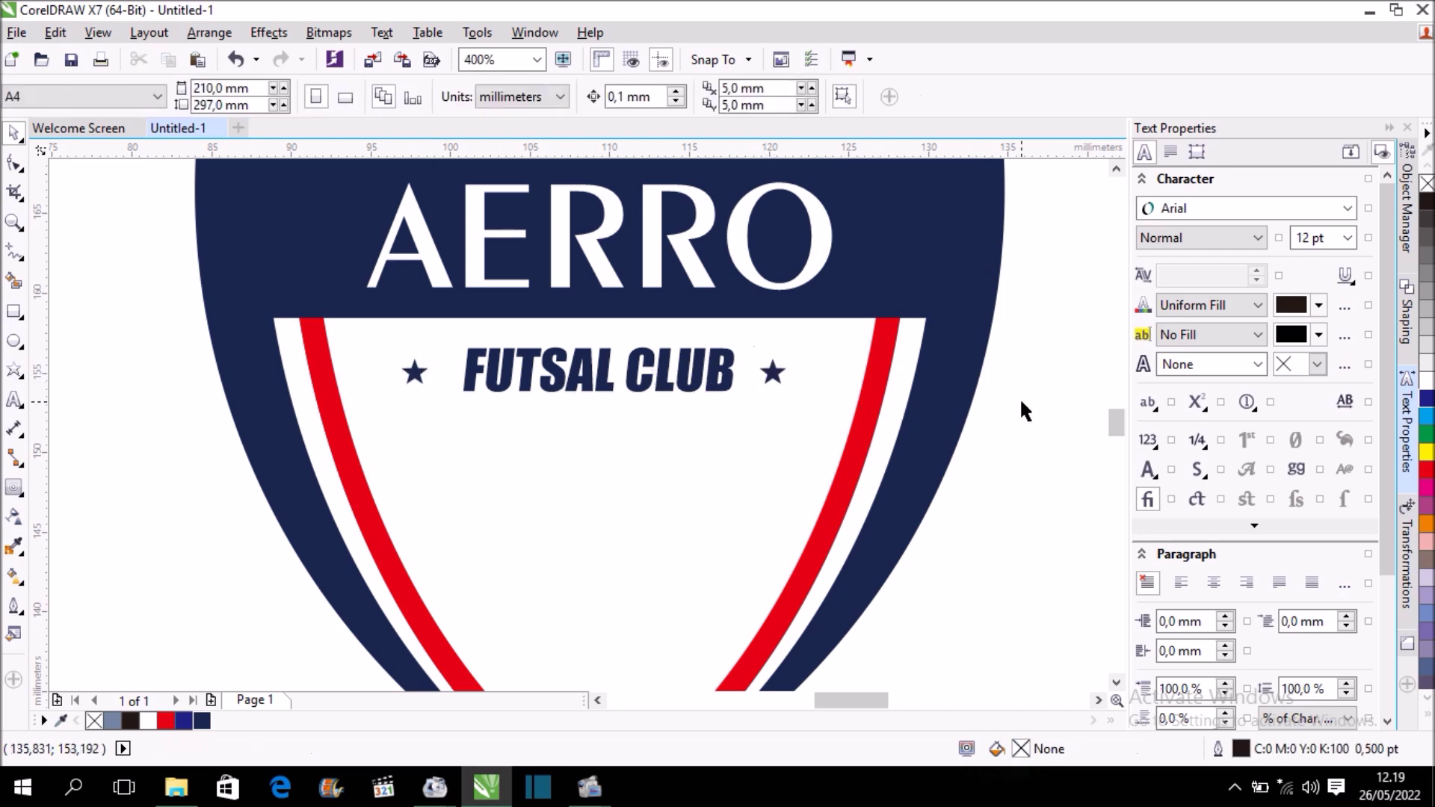
scroll(771, 372, "up", 1)
left_click(776, 374)
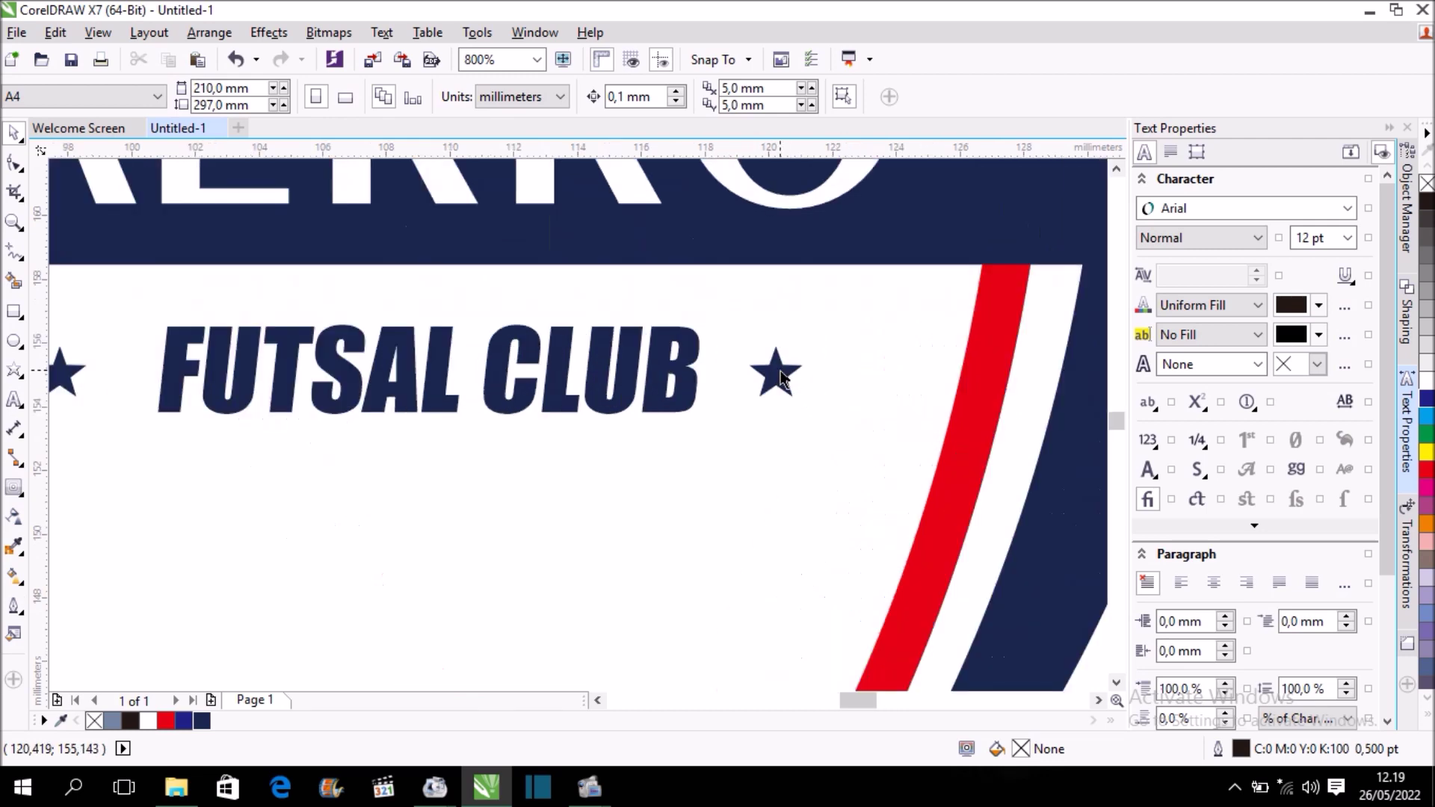
key("Right")
key("Right")
key("Right")
key("Right")
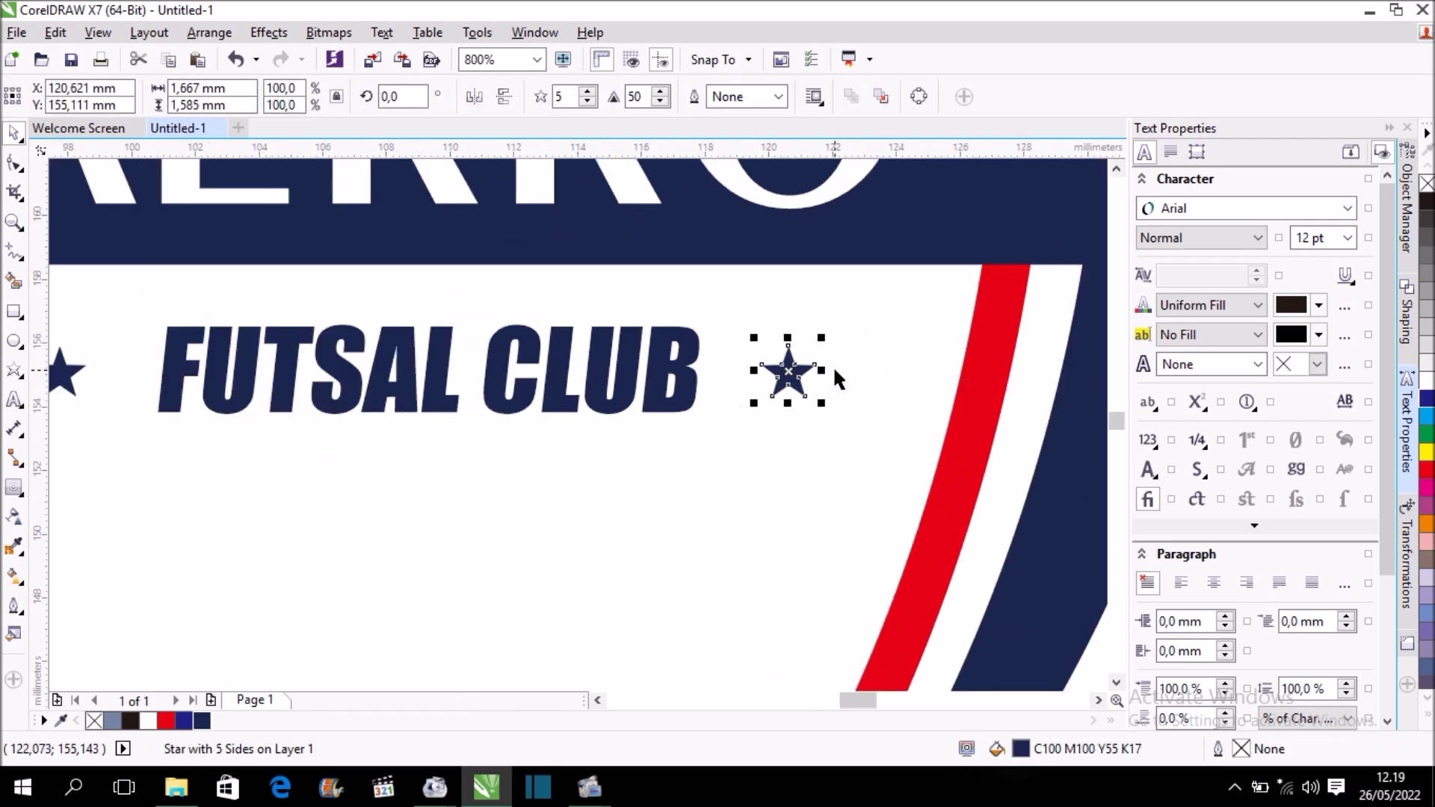
scroll(794, 372, "down", 1)
scroll(794, 372, "down", 1)
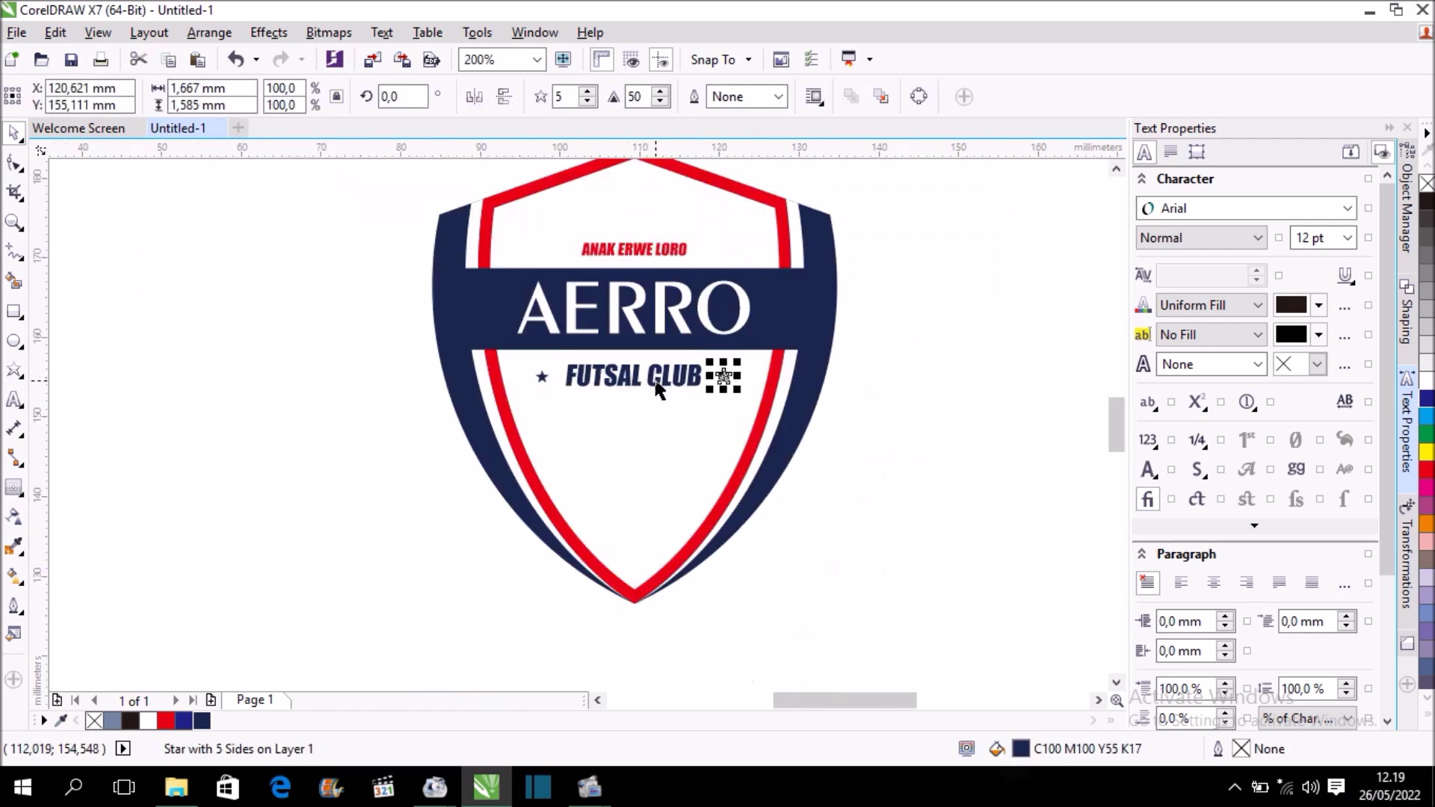
left_click(868, 405)
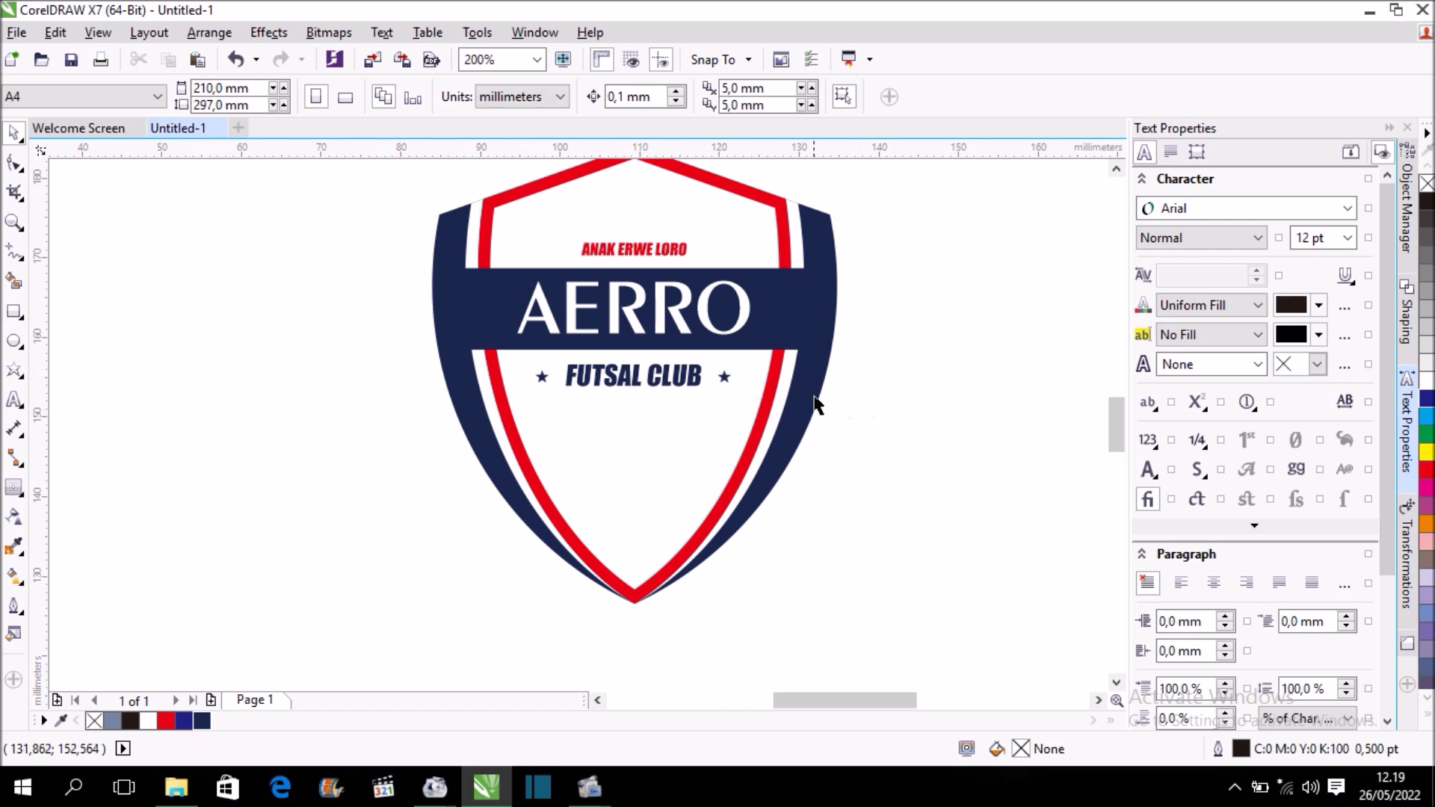
key("F4")
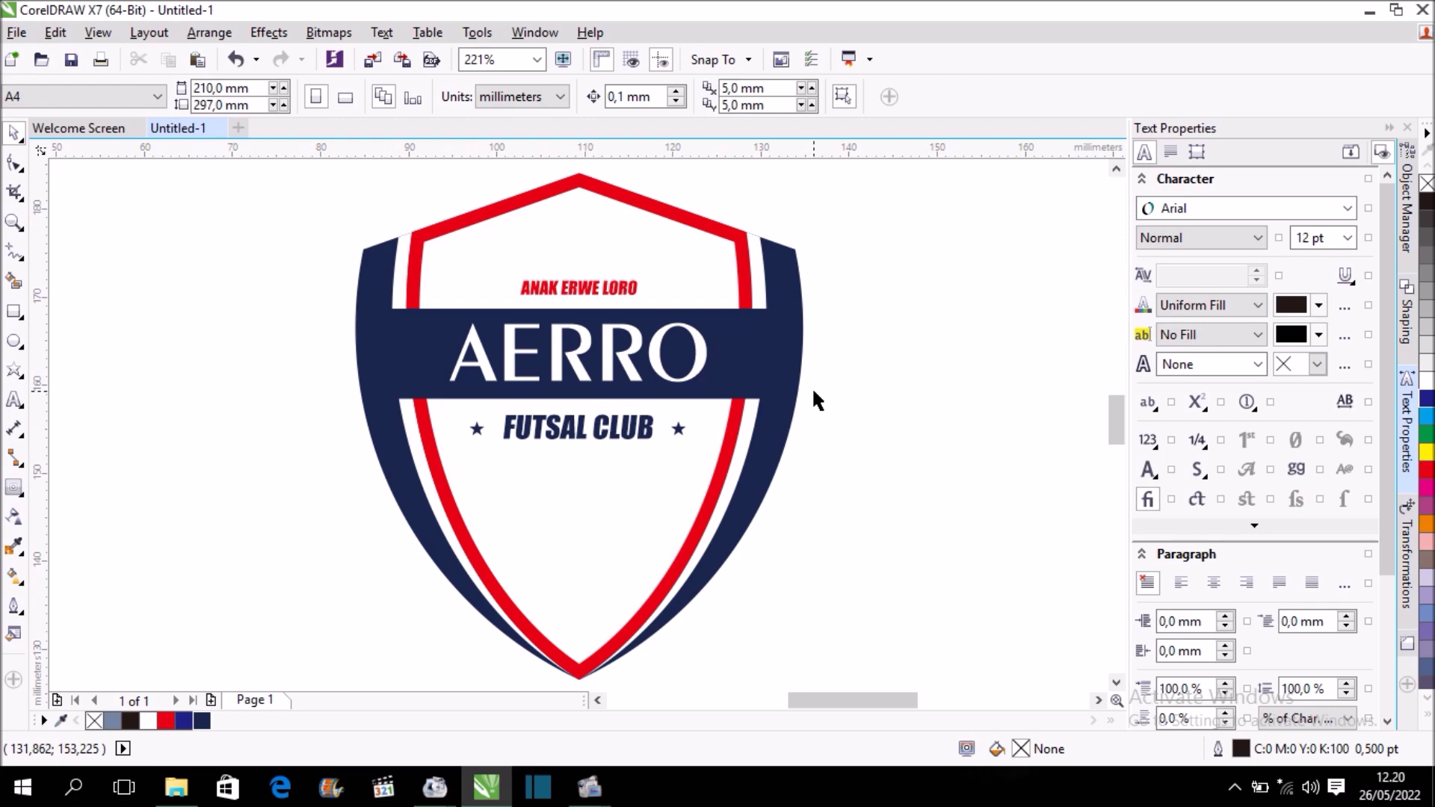
- Drag the Tiger Vector 1 image from Downloads onto the CorelDRAW canvas
left_click(182, 789)
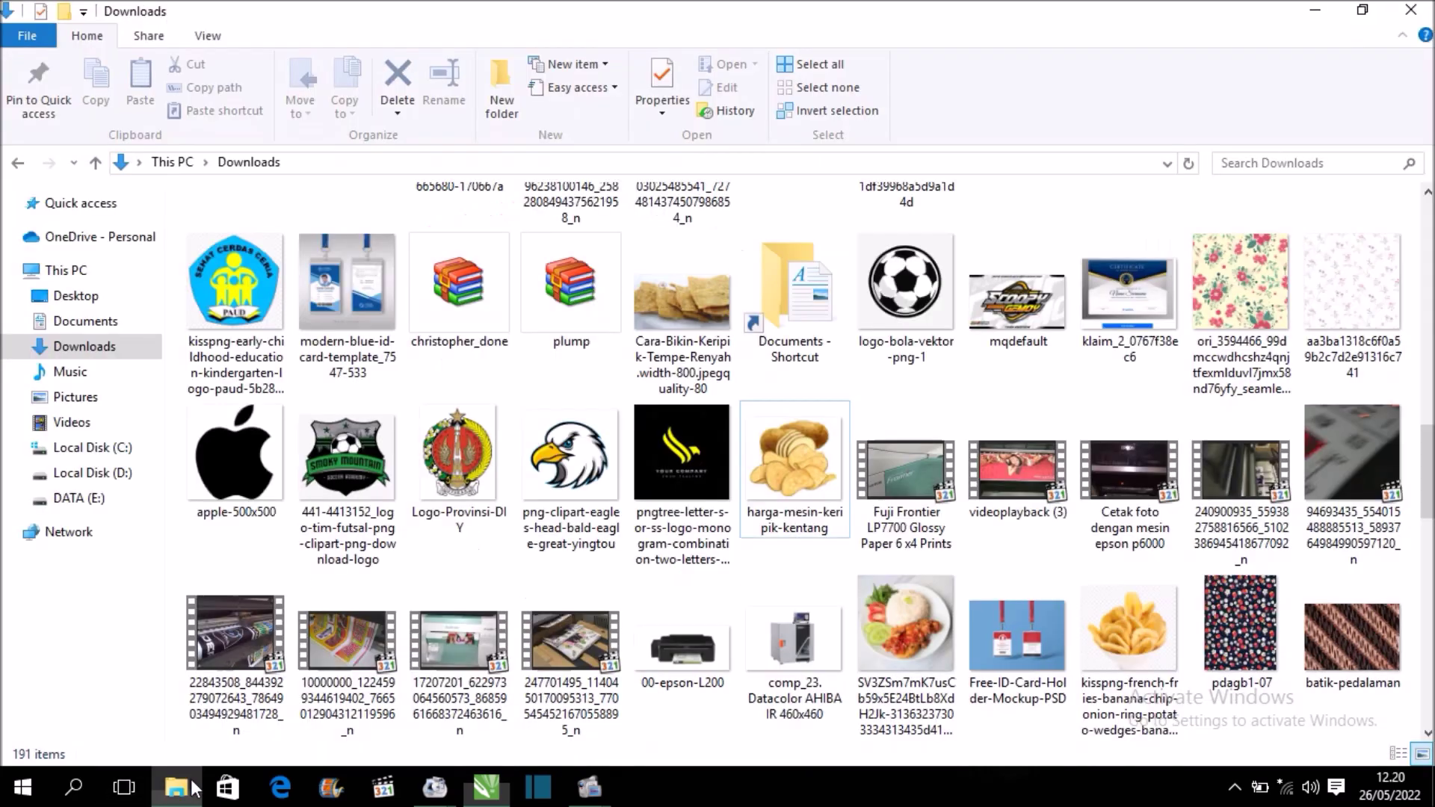
scroll(760, 387, "up", 10)
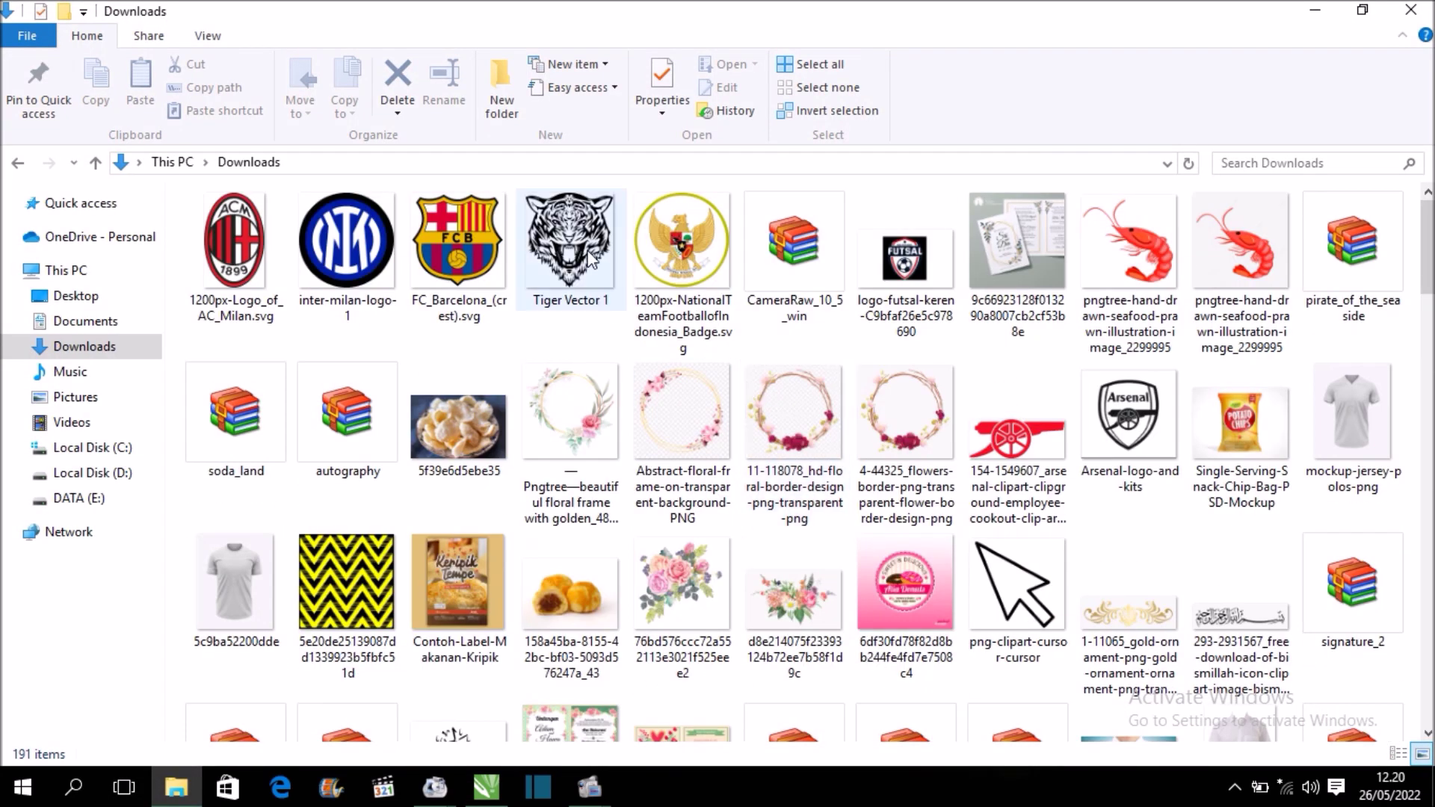
left_click_drag(590, 262, 489, 781)
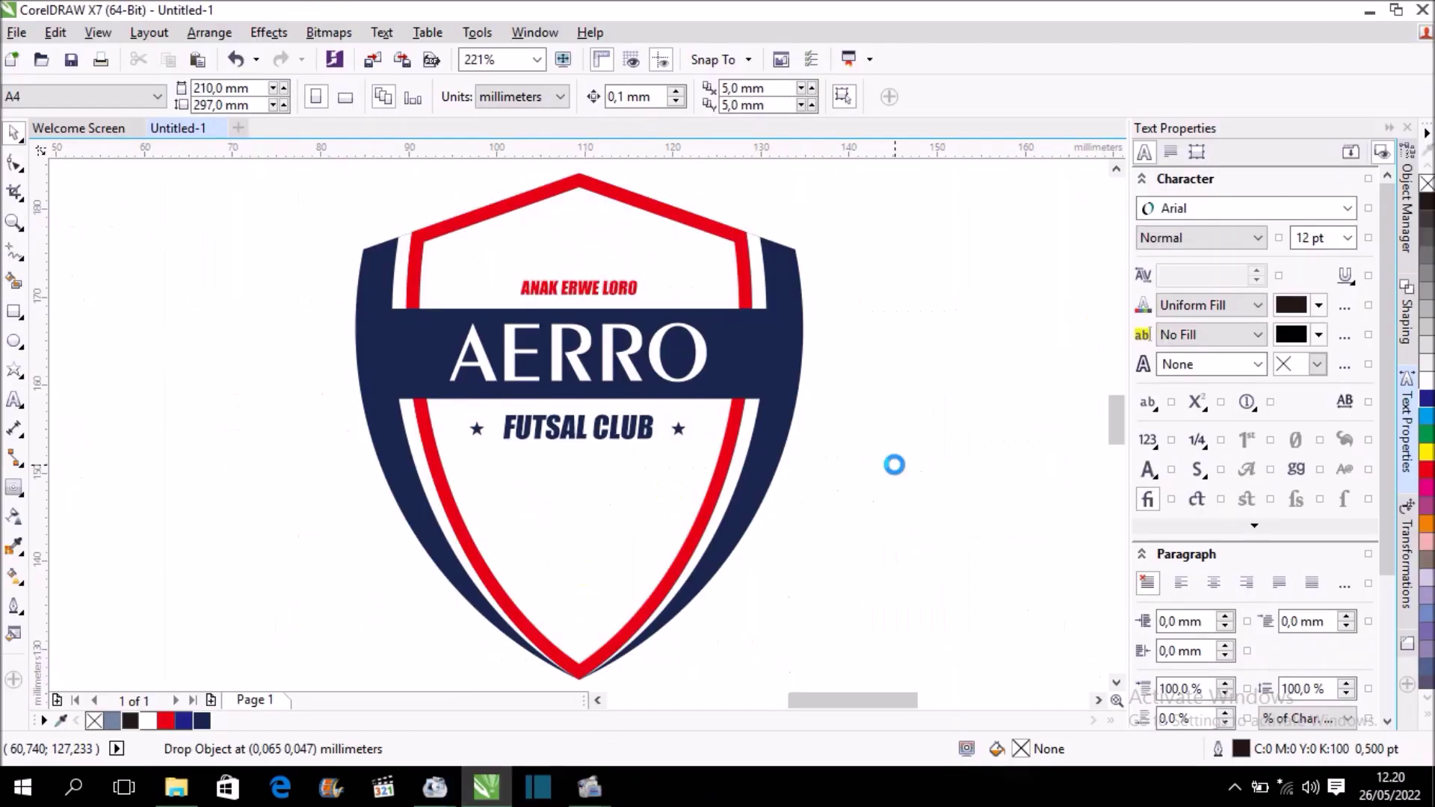
left_click_drag(489, 781, 894, 463)
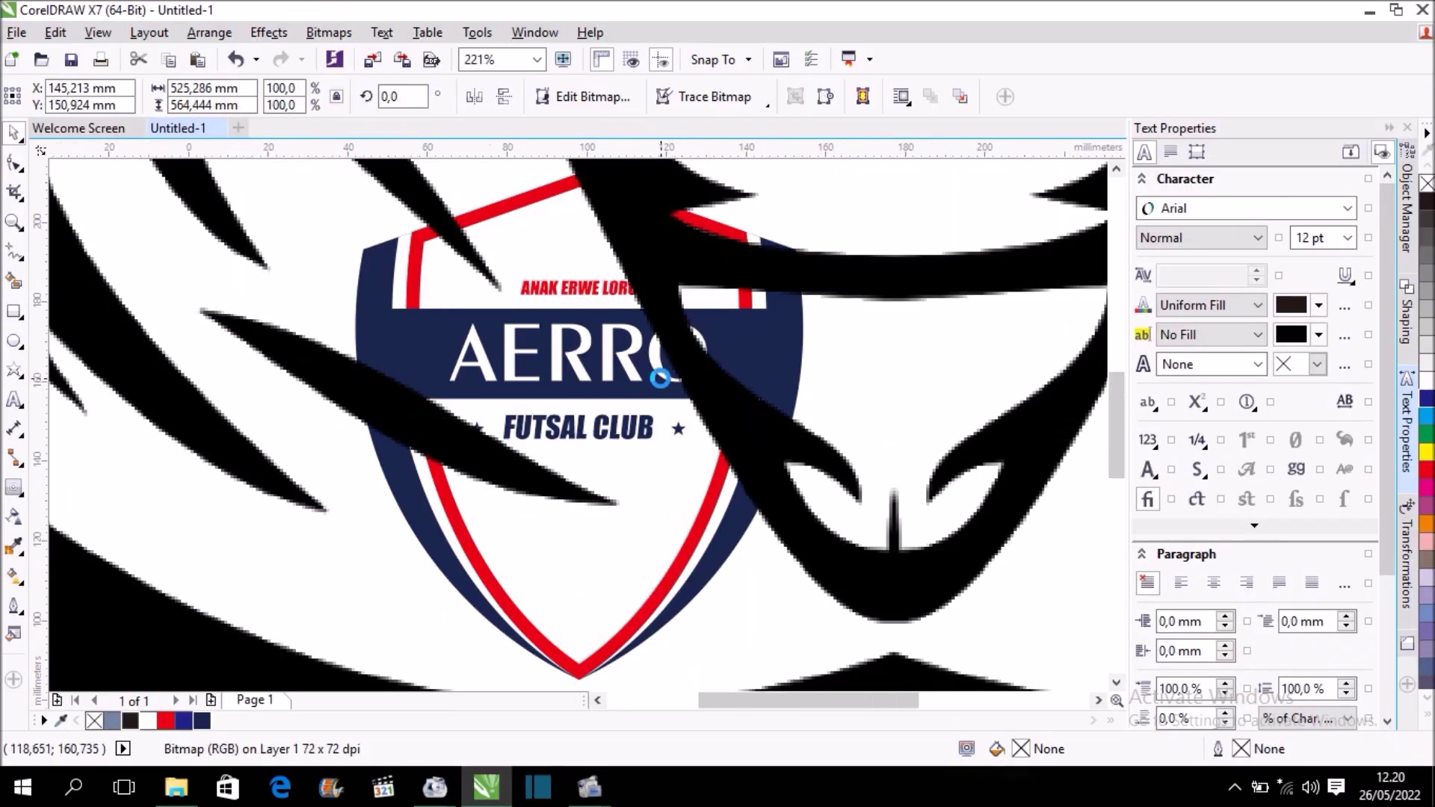
- Resize the tiger bitmap using its corner handles
scroll(661, 377, "down", 5)
scroll(823, 257, "down", 1)
mouse_move(805, 242)
left_mouse_down()
mouse_move(591, 471)
mouse_move(539, 356)
mouse_move(444, 462)
left_mouse_up()
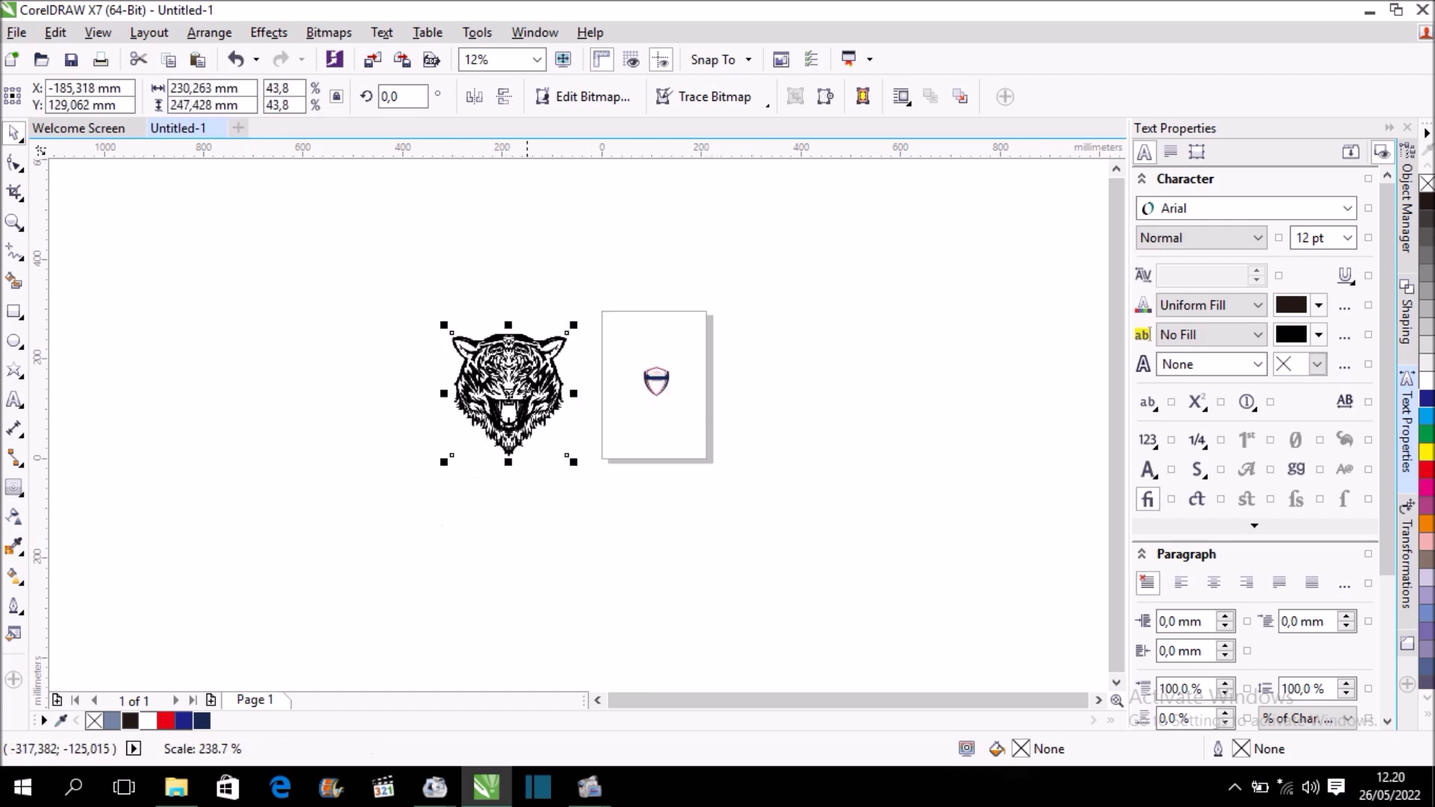
scroll(525, 347, "up", 2)
key("Escape")
left_click(589, 376)
left_click_drag(612, 317, 651, 271)
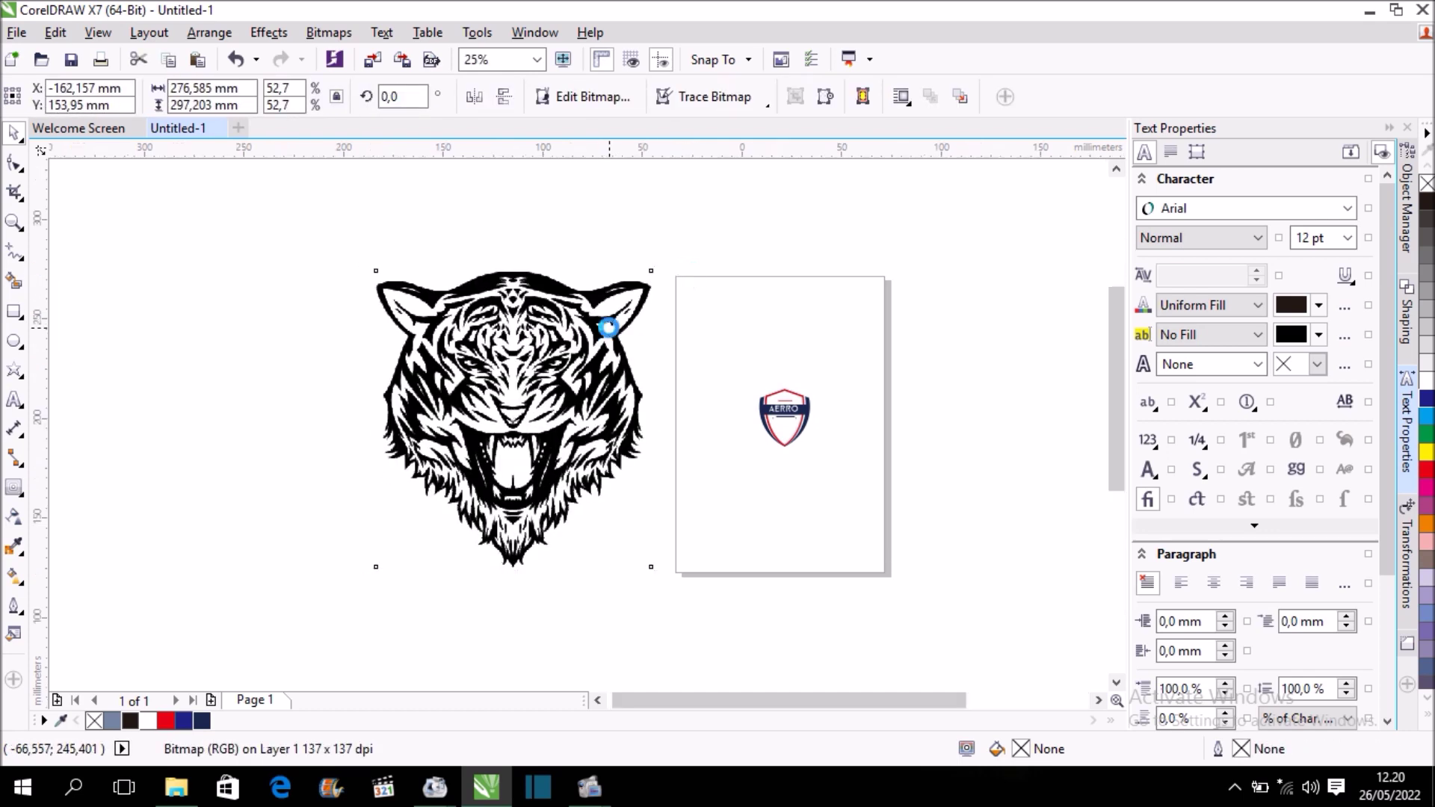
scroll(608, 326, "up", 2)
scroll(587, 362, "up", 2)
- Outline Trace the tiger as Line Art, allowing bitmap reduction, and accept the result
right_click(588, 362)
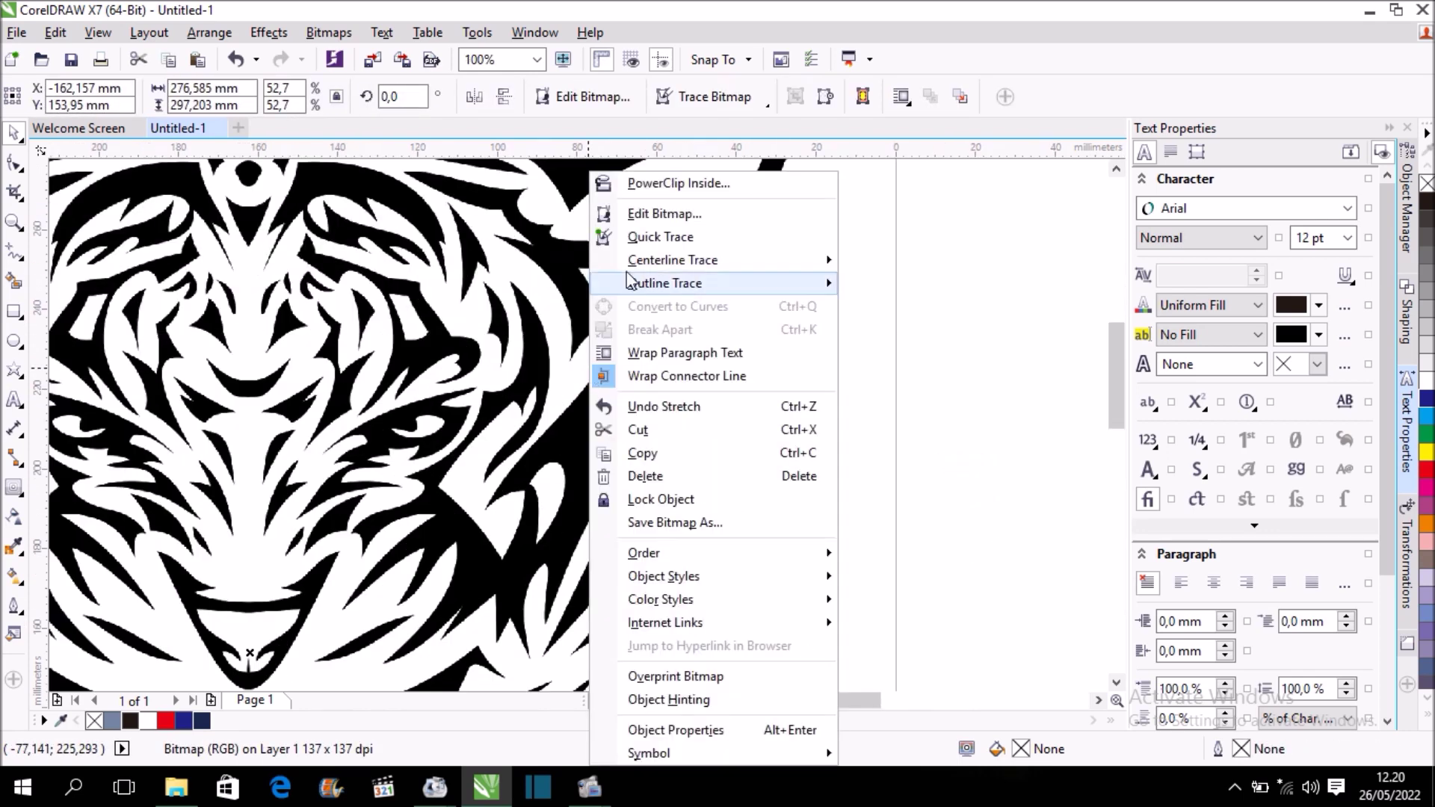
mouse_move(665, 283)
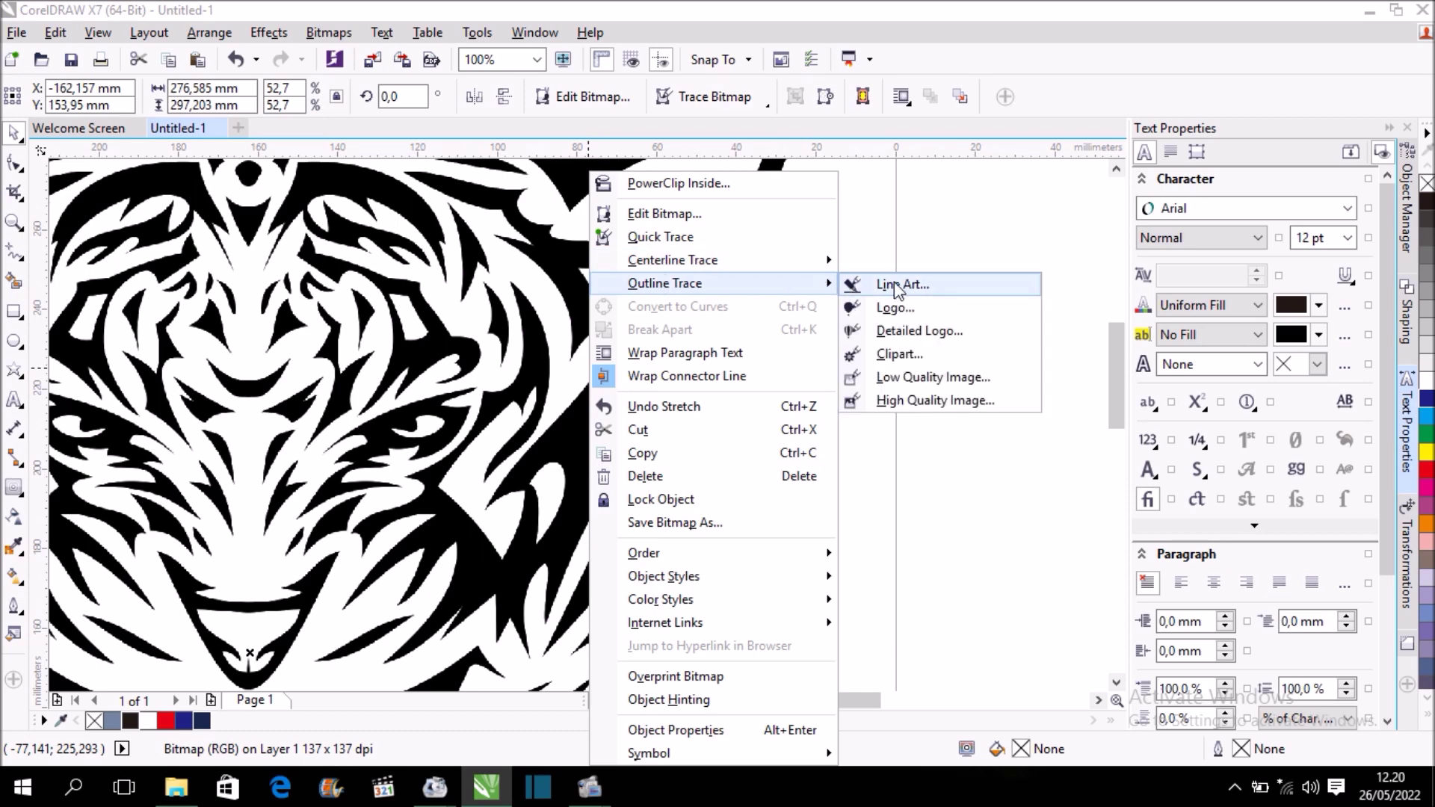
left_click(901, 287)
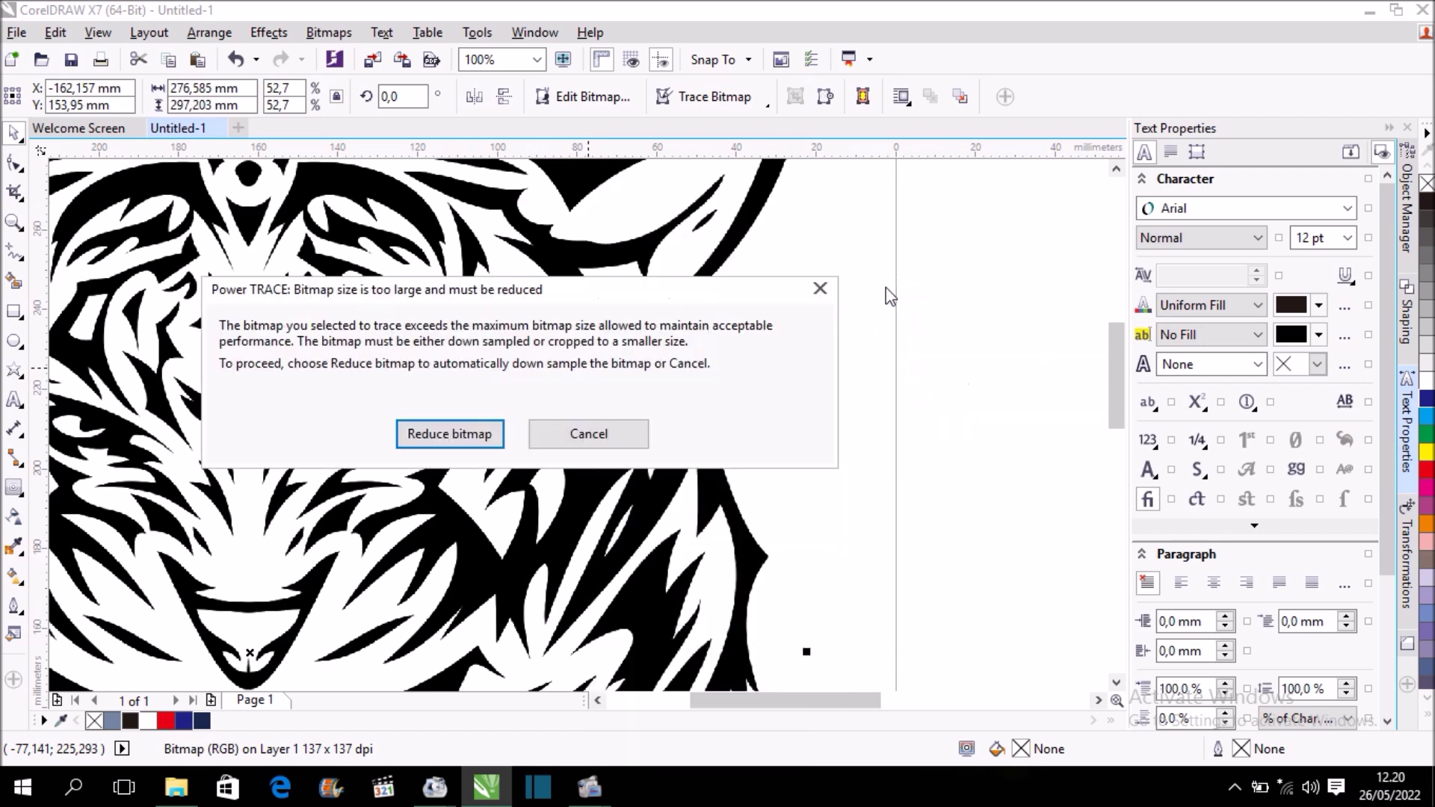
left_click(453, 436)
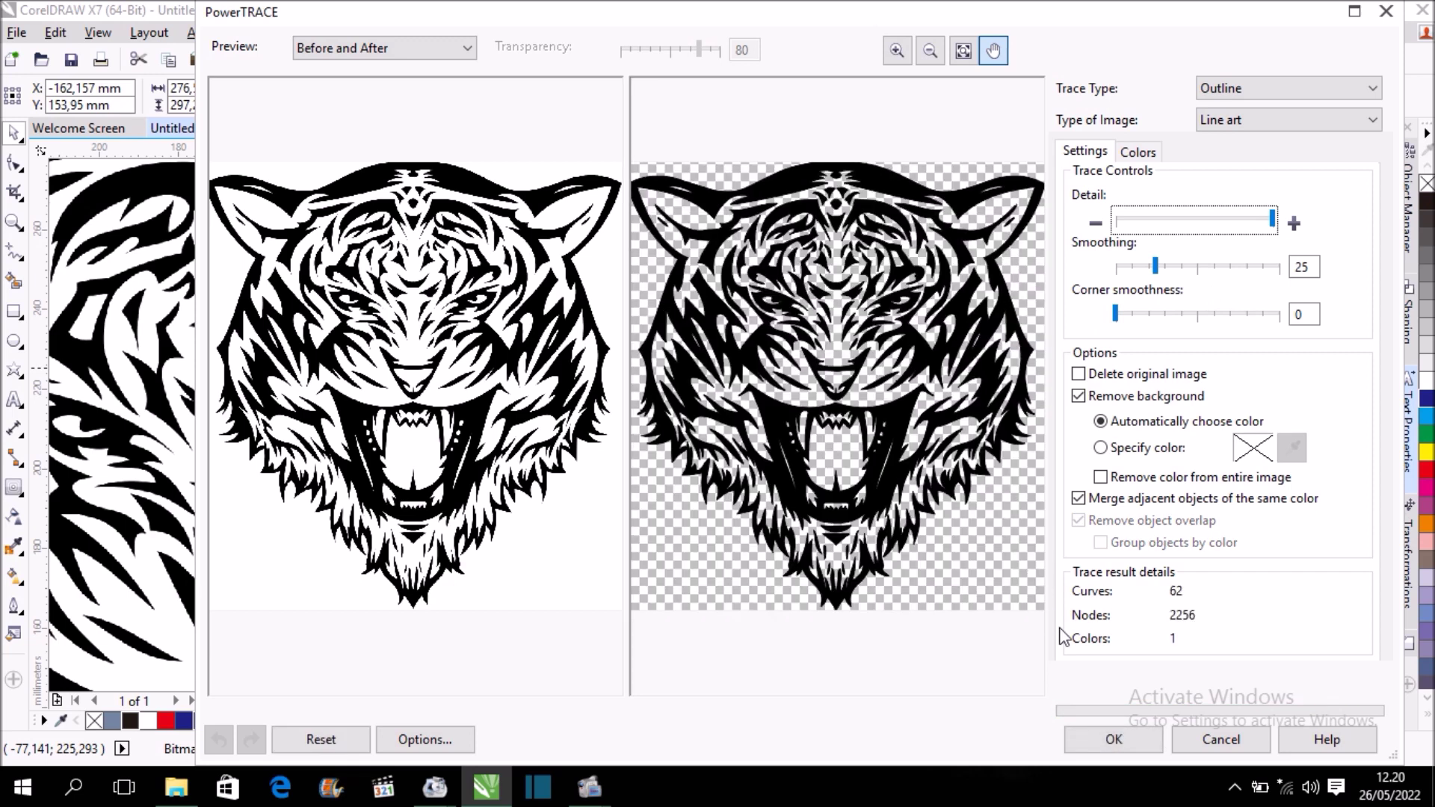
left_click(1114, 740)
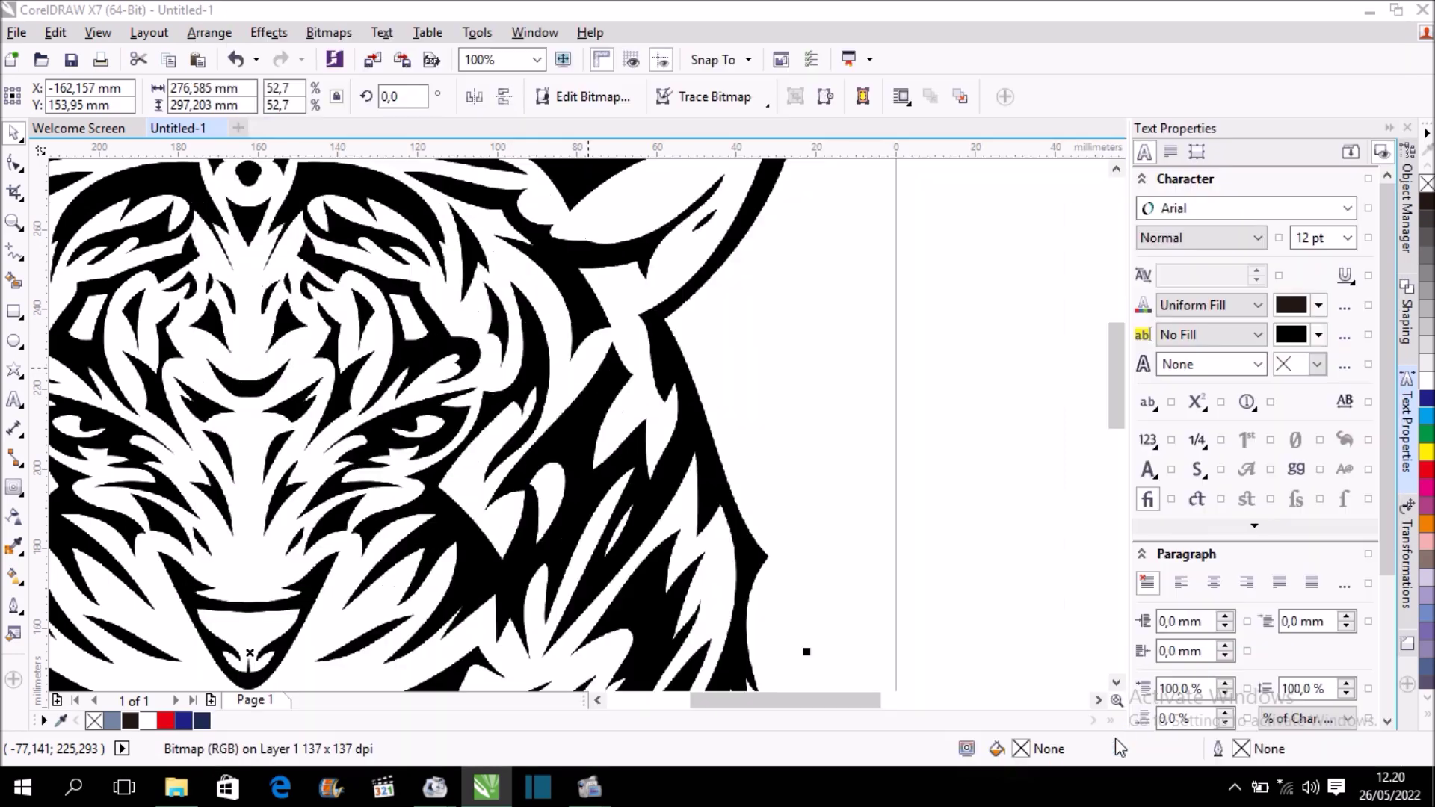
- Move the traced tiger aside and delete the original tiger bitmap
scroll(823, 322, "down", 3)
scroll(823, 322, "down", 2)
left_click_drag(755, 360, 826, 241)
scroll(751, 346, "up", 4)
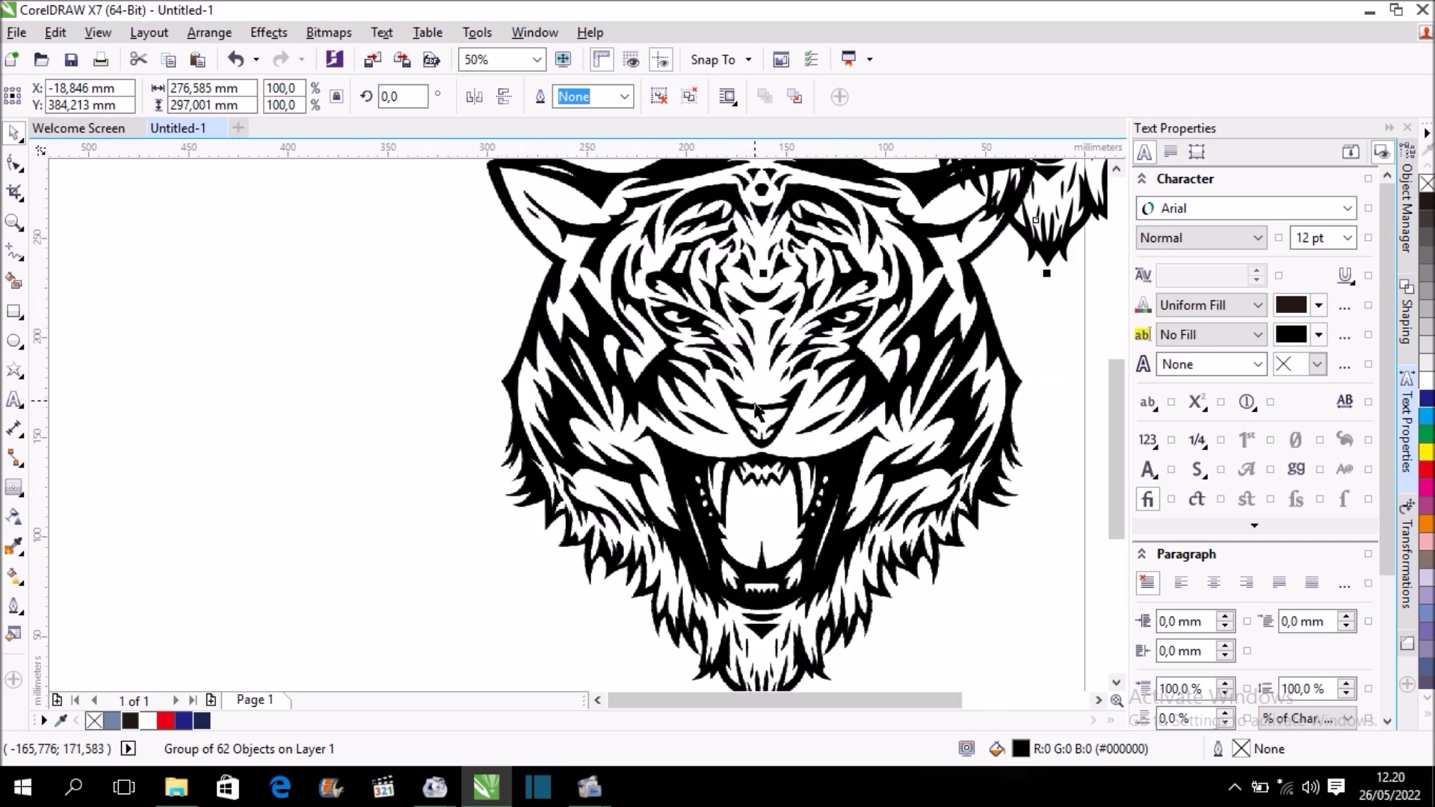
left_click(755, 457)
key("Delete")
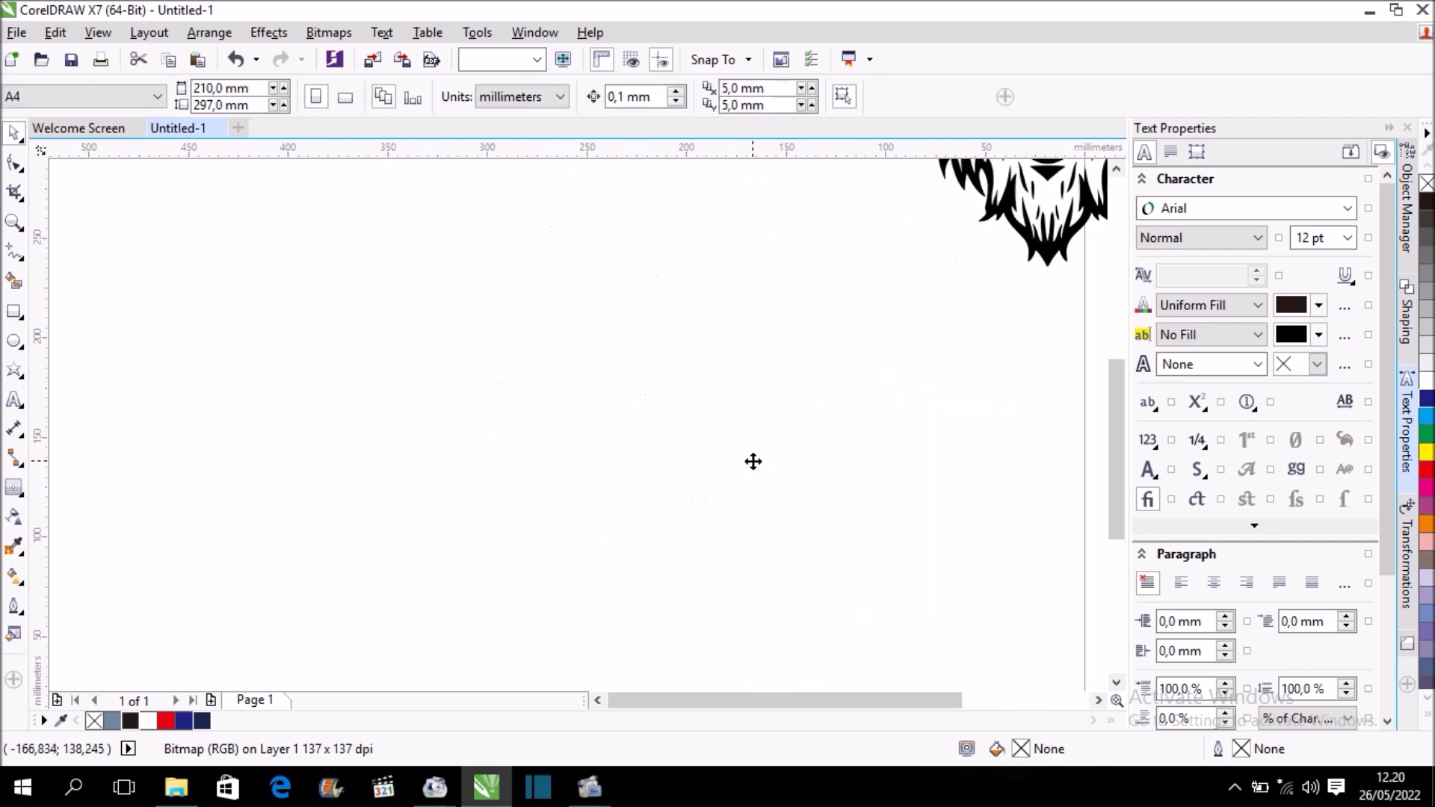
- Shrink the traced tiger head and move it onto the shield
scroll(567, 342, "down", 4)
left_click(719, 224)
mouse_move(766, 170)
left_mouse_down()
mouse_move(667, 302)
mouse_move(711, 363)
left_mouse_up()
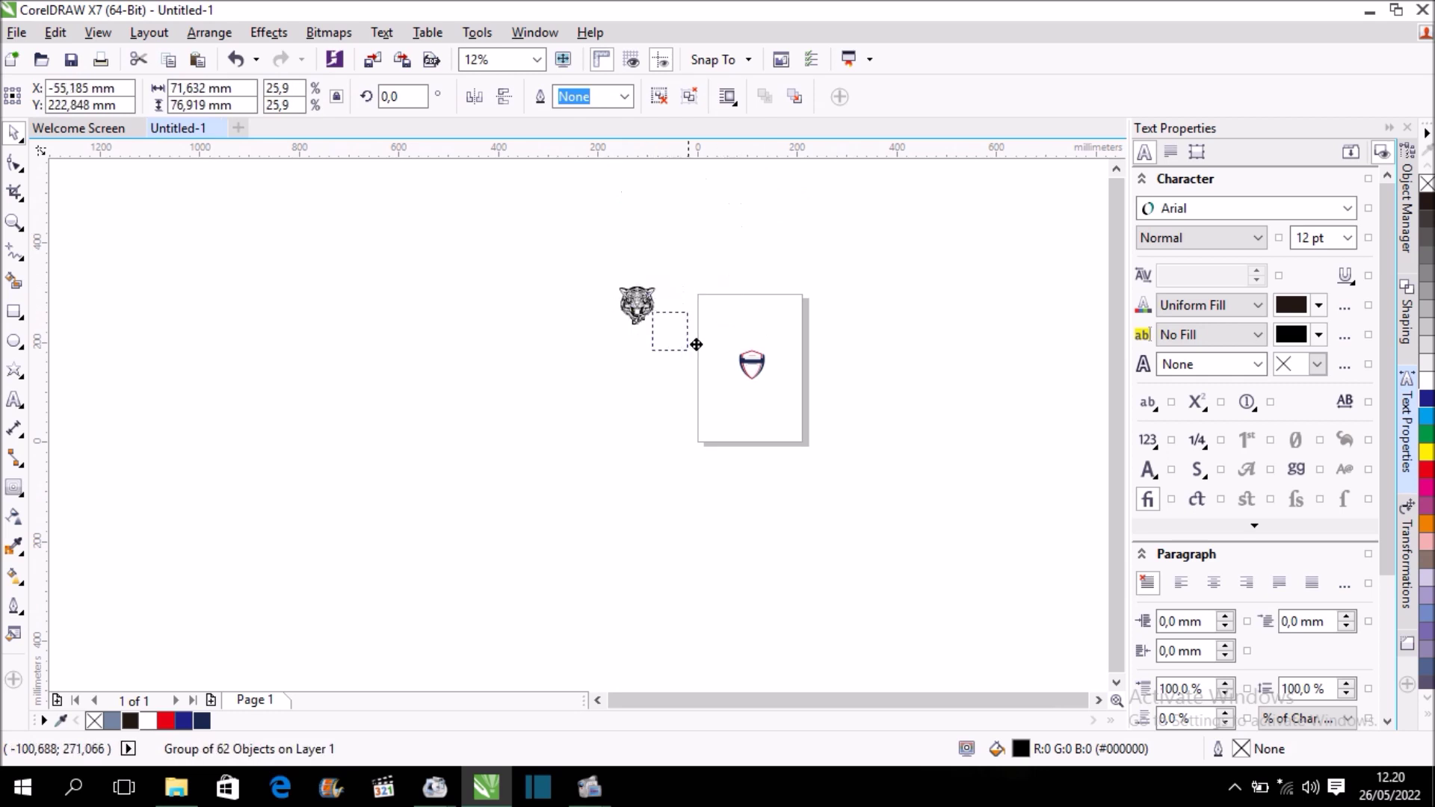
scroll(712, 363, "up", 6)
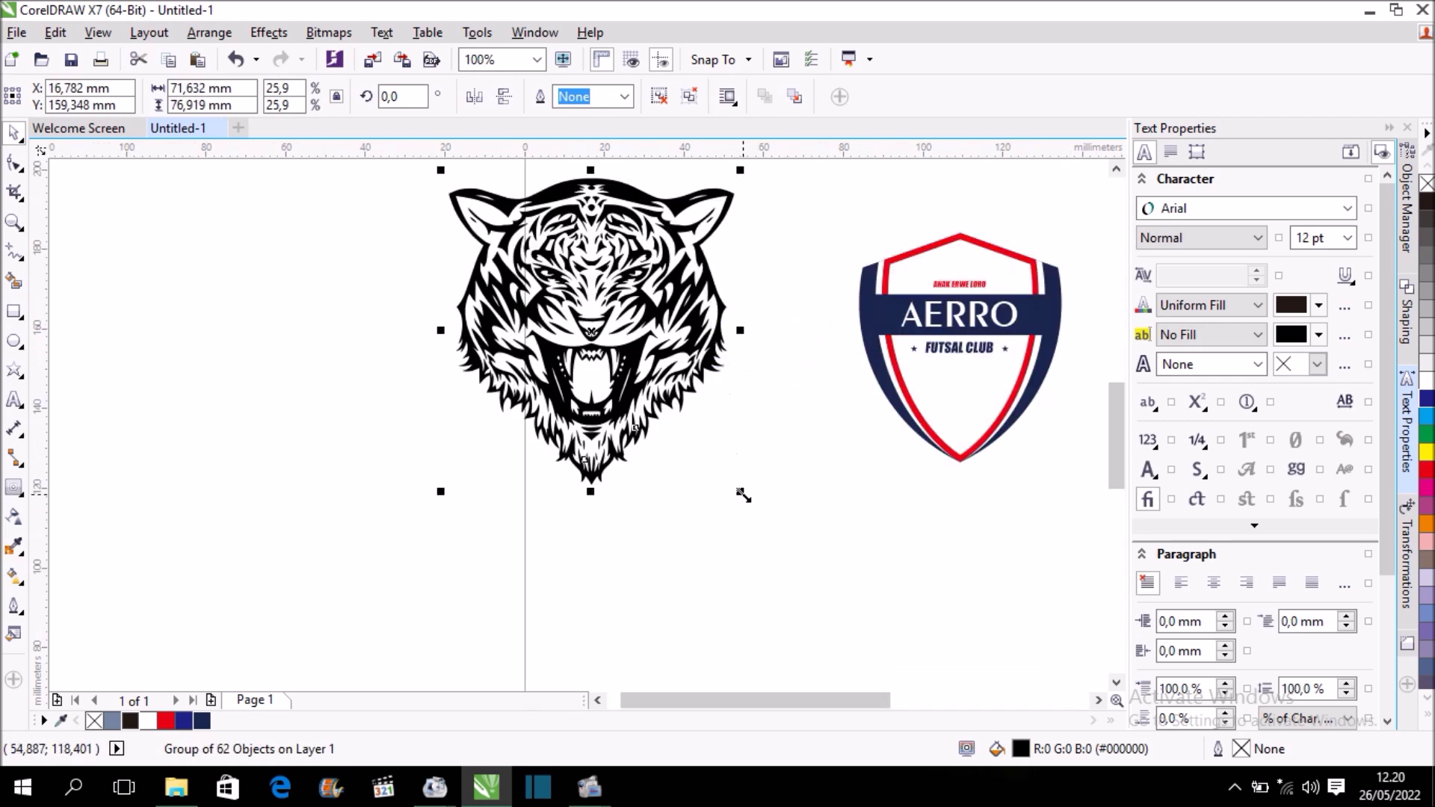
left_click_drag(742, 495, 638, 383)
left_click_drag(540, 282, 953, 369)
- Size the tiger to fit inside the shield, centred below FUTSAL CLUB
scroll(768, 334, "down", 2)
scroll(893, 331, "up", 2)
scroll(893, 332, "up", 2)
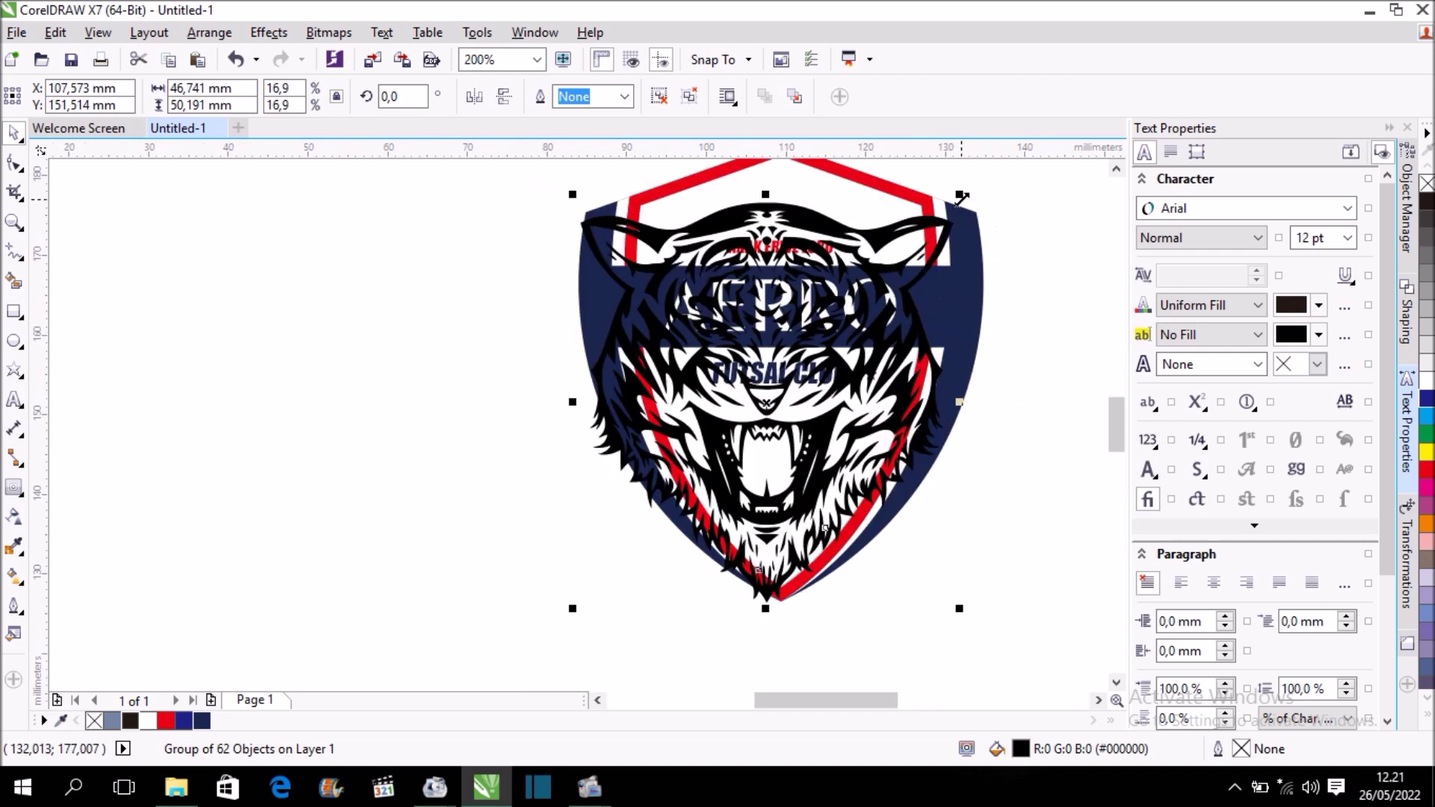
left_click_drag(959, 196, 720, 450)
left_click_drag(656, 537, 798, 494)
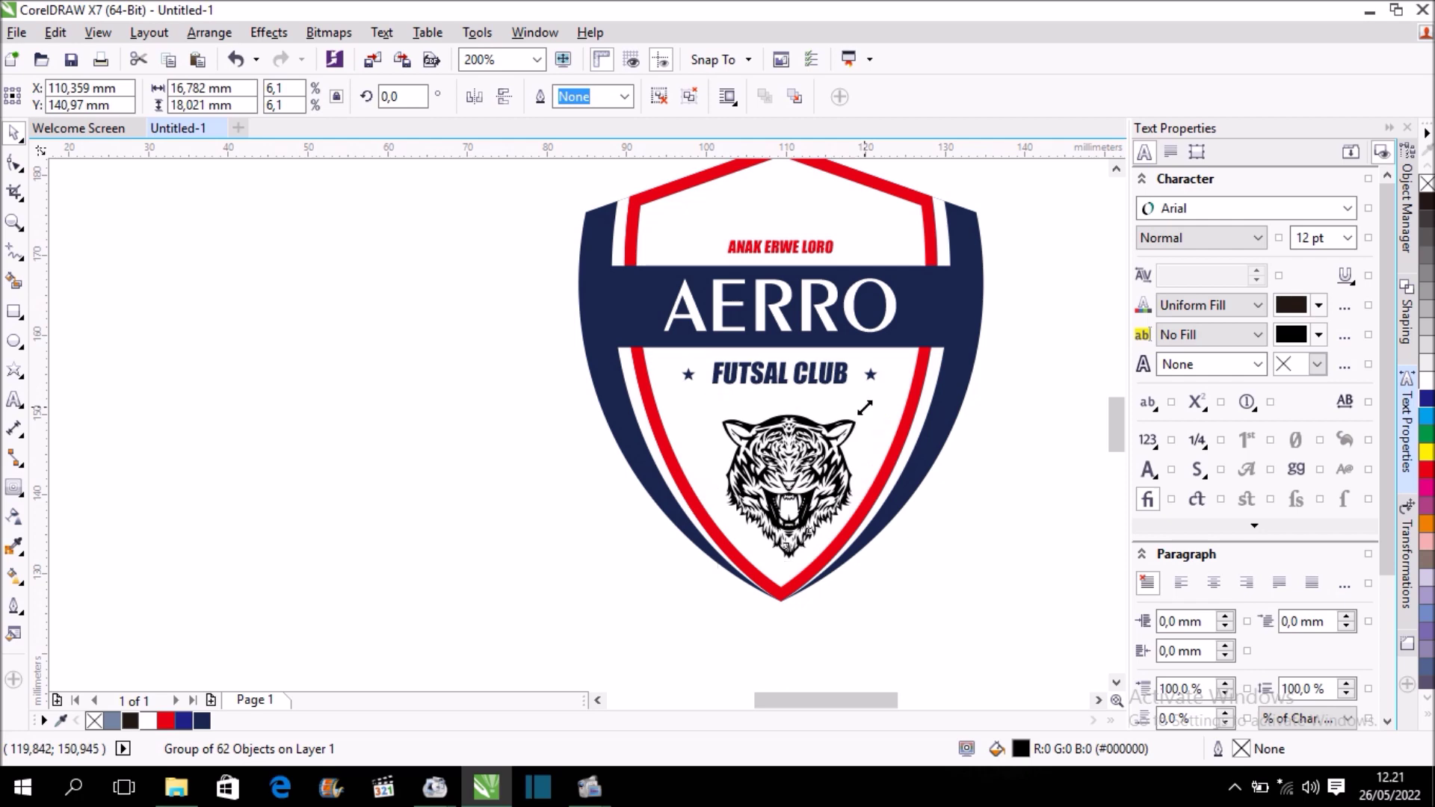
left_click_drag(865, 407, 859, 415)
scroll(835, 491, "up", 2)
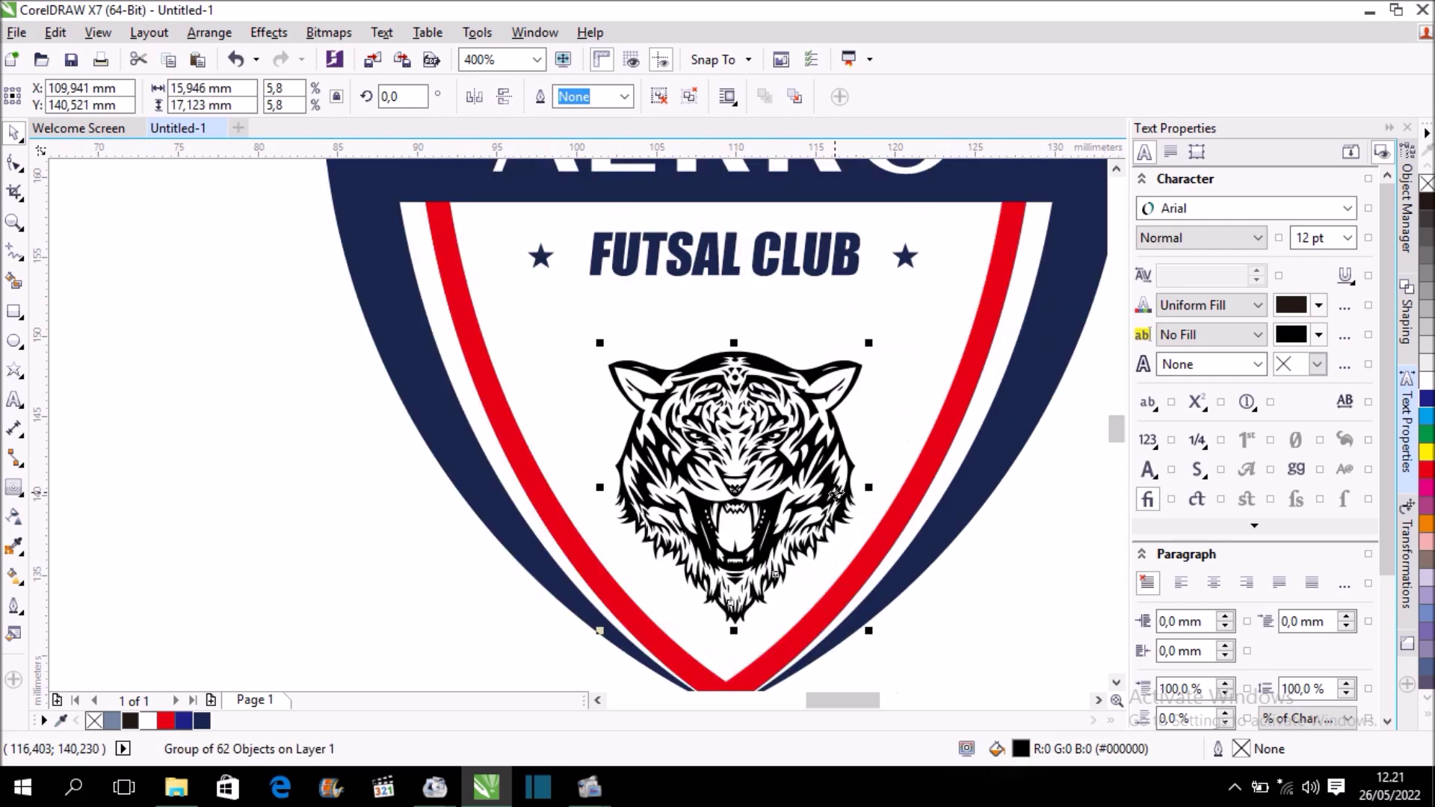
left_click_drag(600, 635, 578, 658)
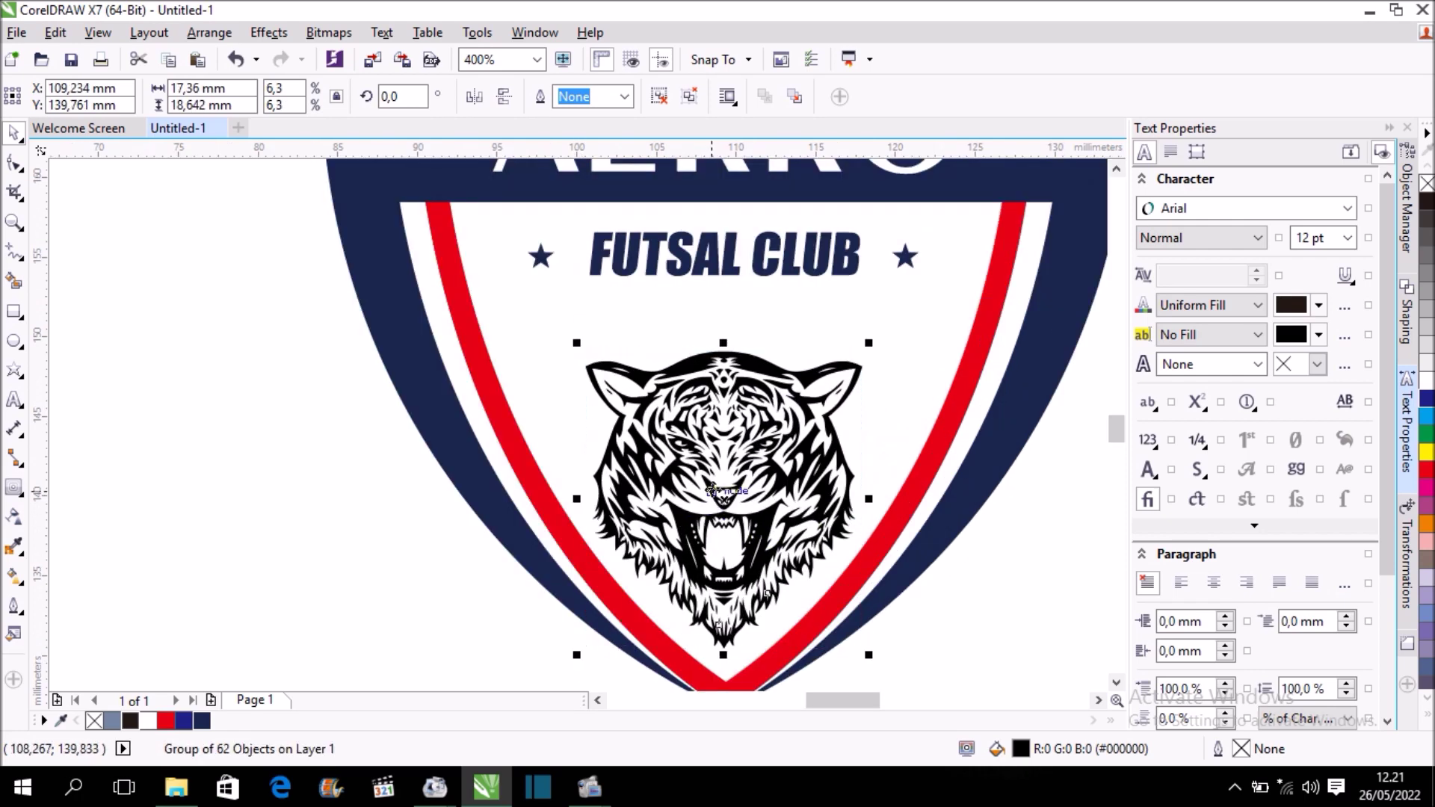
scroll(711, 451, "down", 2)
scroll(752, 436, "up", 2)
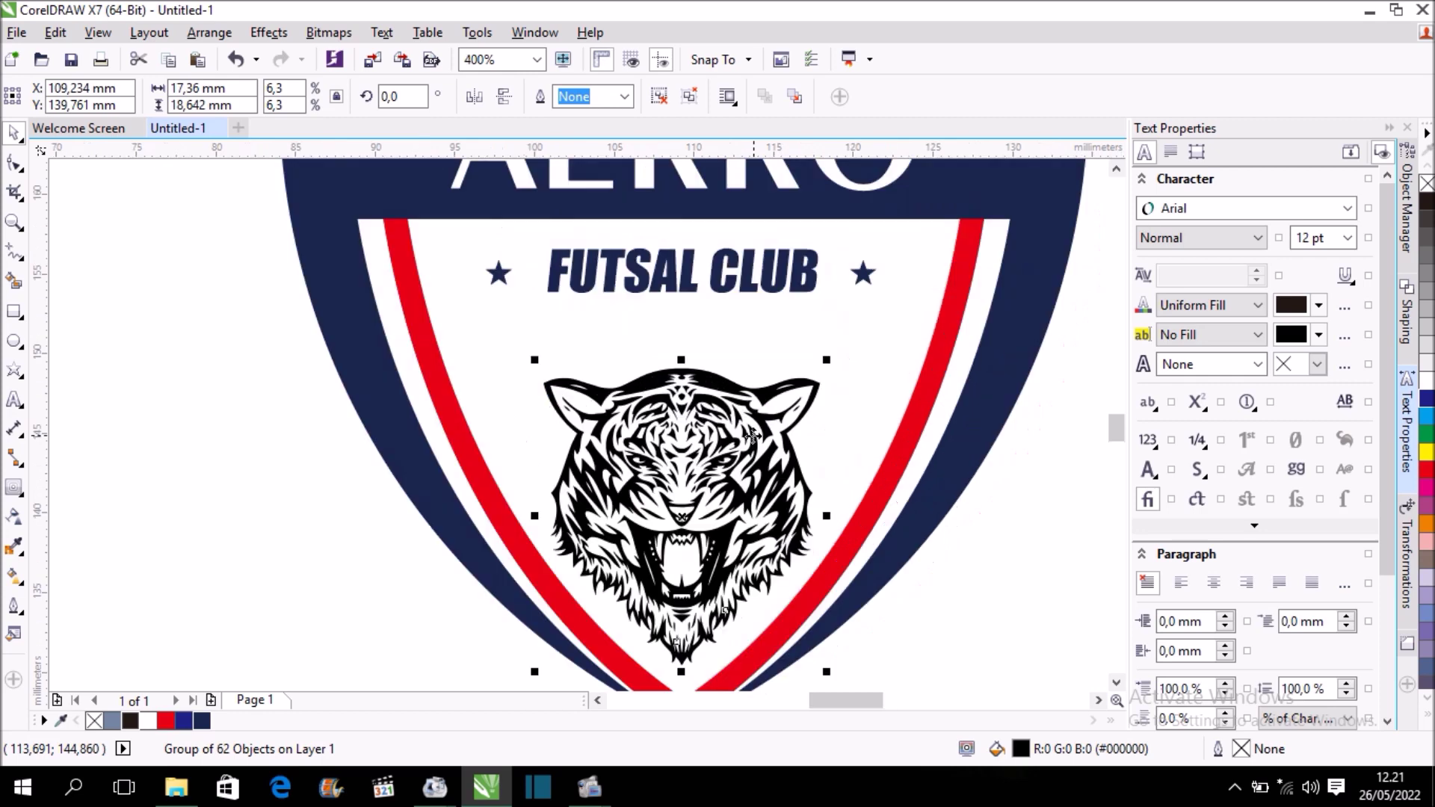
- Colour the tiger head dark navy
left_click(759, 332, "shift")
left_click(983, 566)
left_click(772, 464)
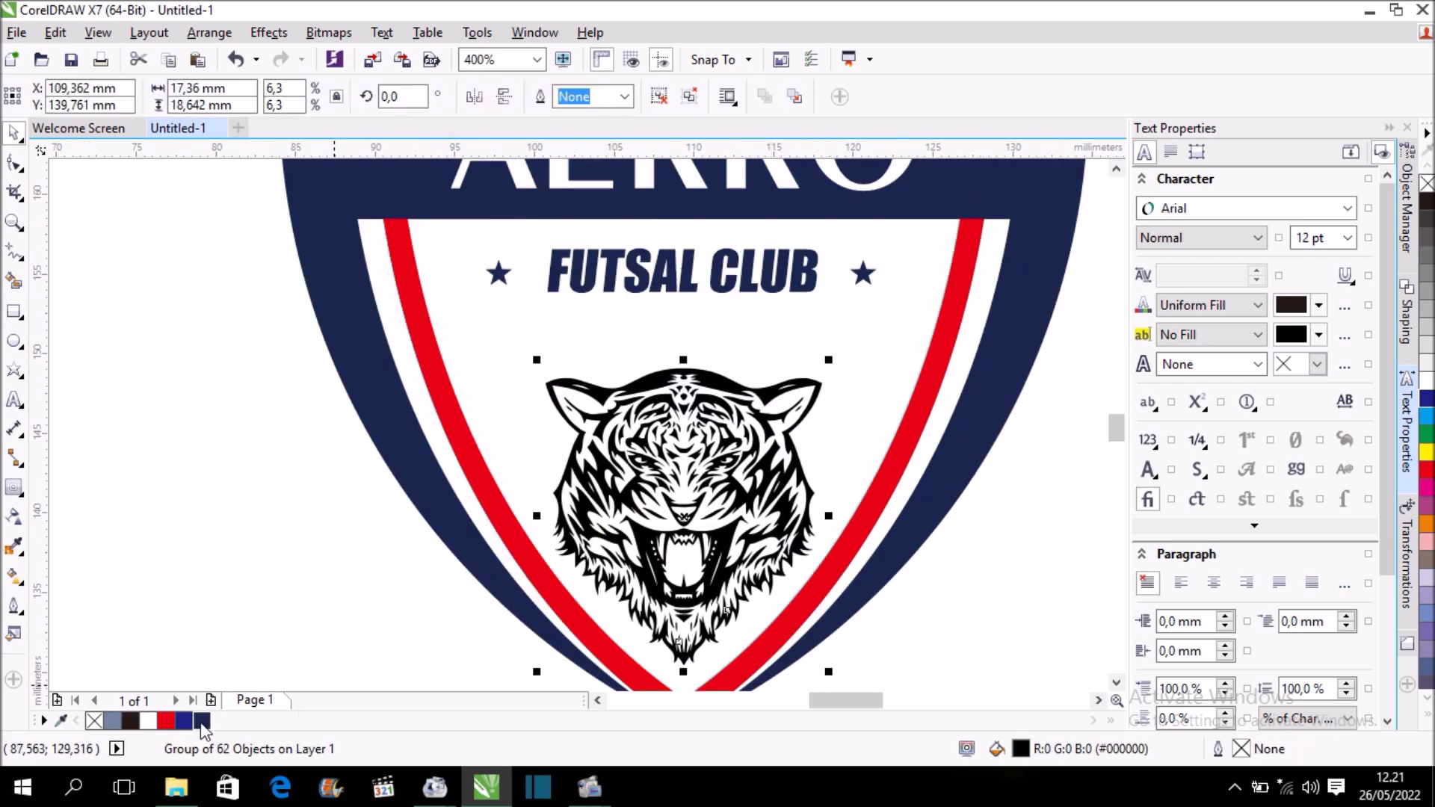
left_click(201, 720)
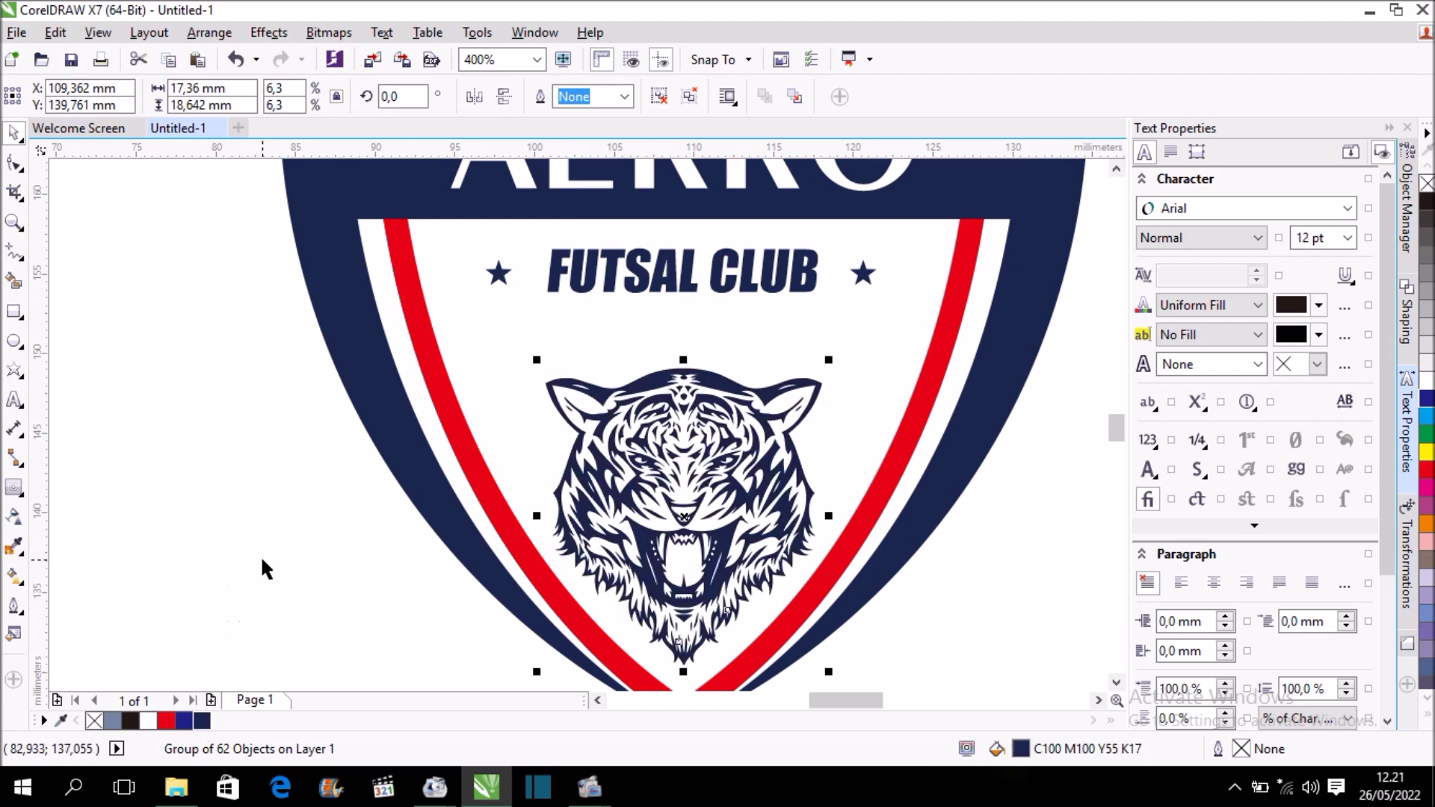
left_click(262, 560)
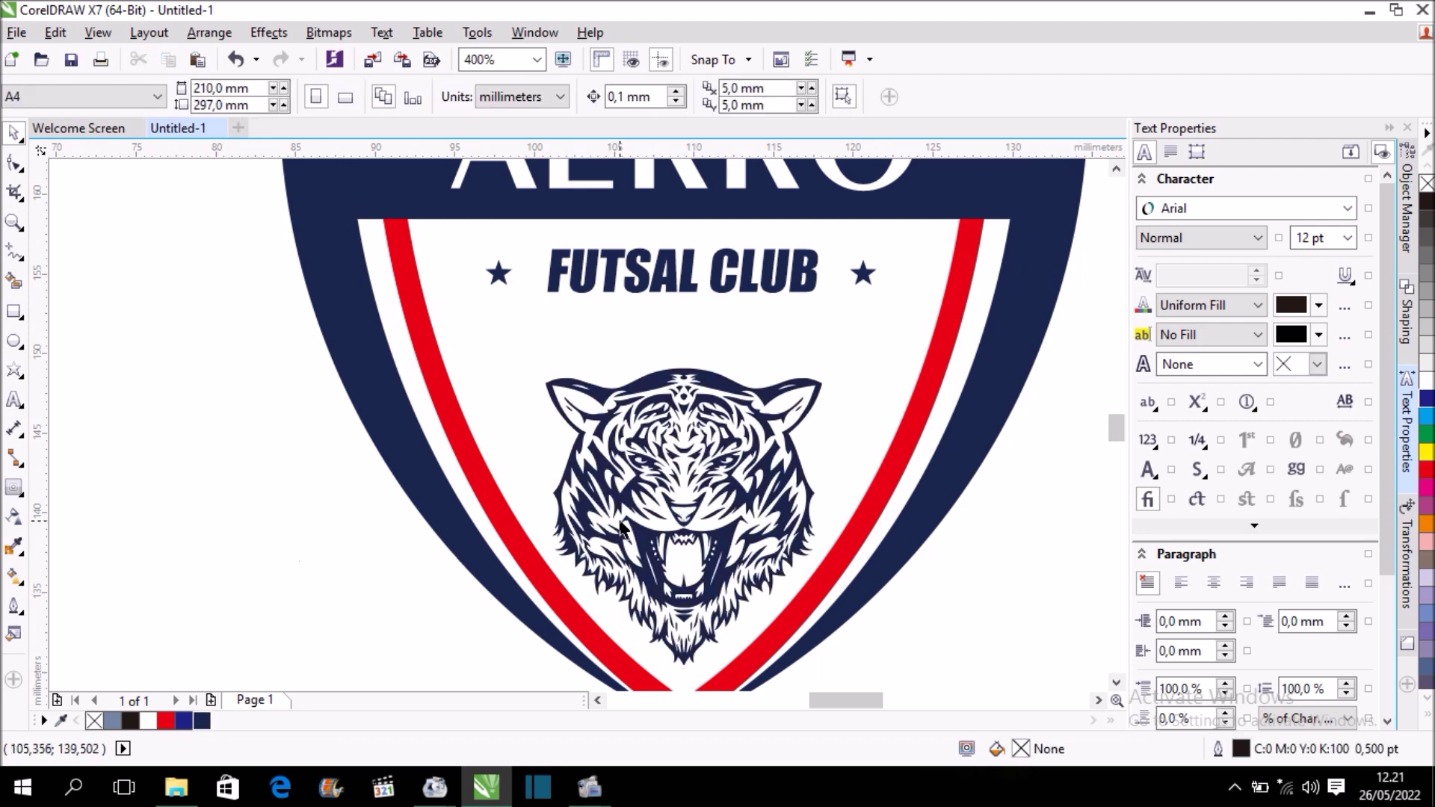
scroll(620, 527, "down", 2)
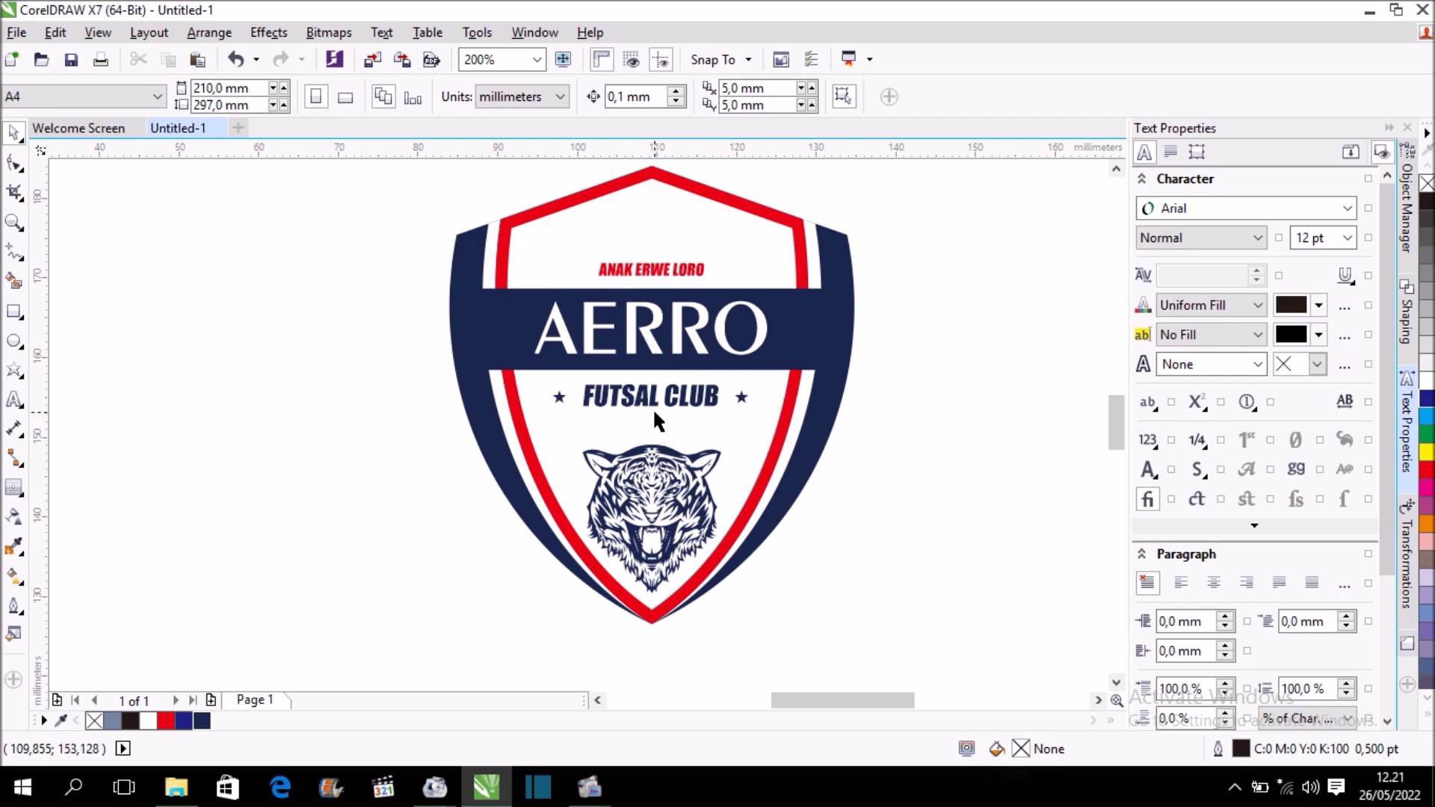
- Drag the logo-bola-vektor-png-1 soccer ball image from Downloads into the drawing
left_click(175, 787)
scroll(887, 392, "down", 10)
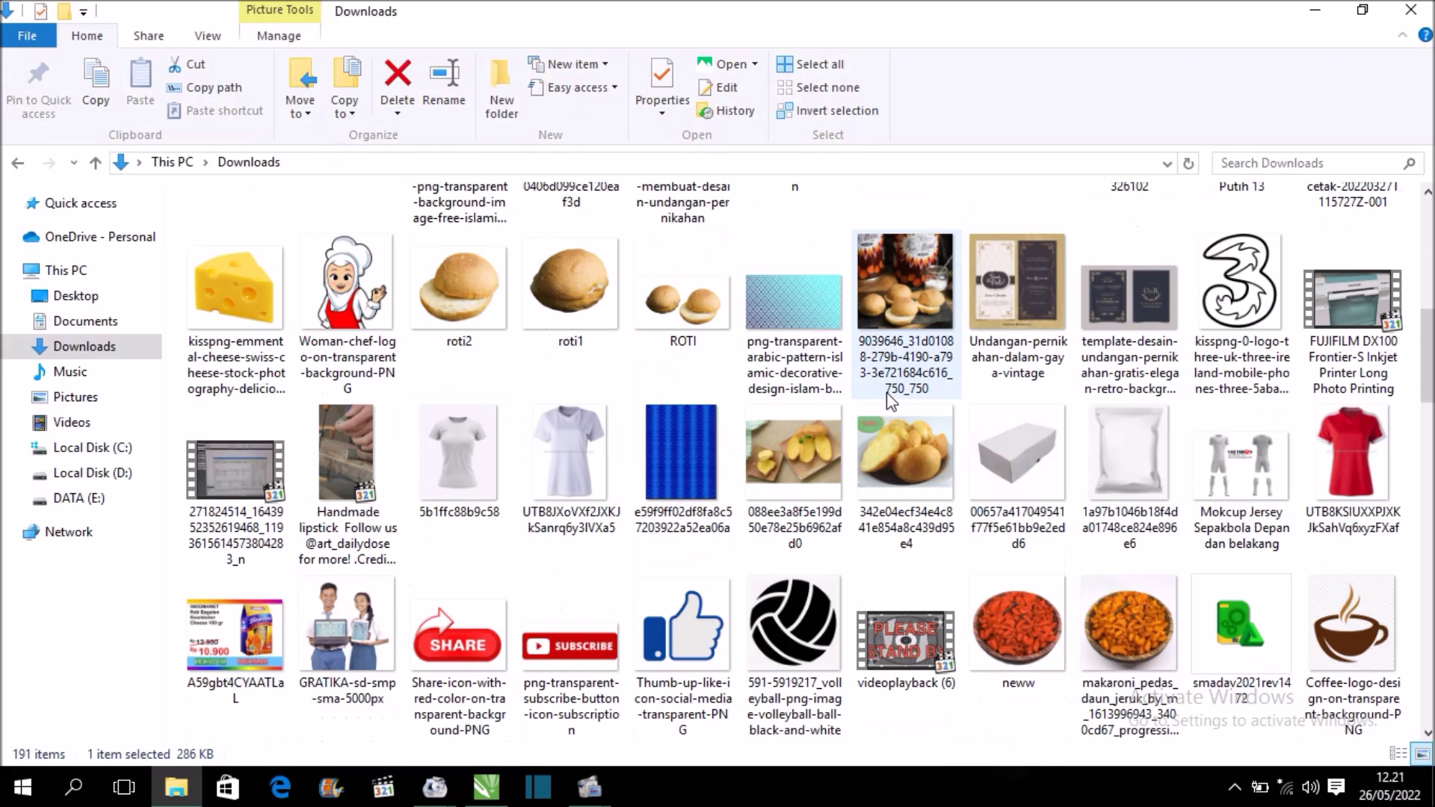
scroll(887, 392, "down", 5)
scroll(887, 392, "down", 3)
scroll(903, 306, "up", 5)
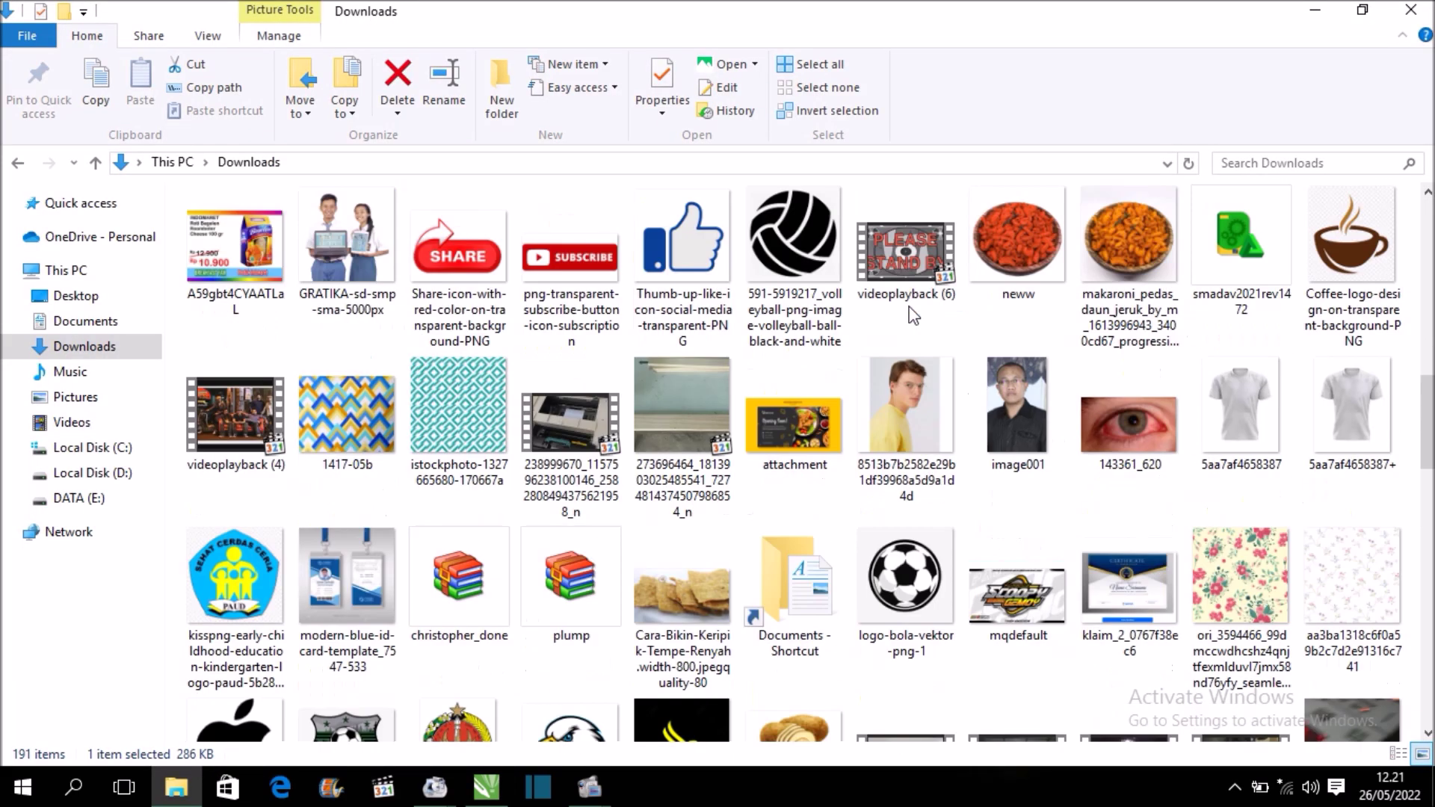
left_click_drag(916, 598, 951, 535)
- Scale the soccer ball to about 53.7 mm and place it beside the AERRO crest
scroll(952, 535, "down", 1)
scroll(730, 406, "down", 1)
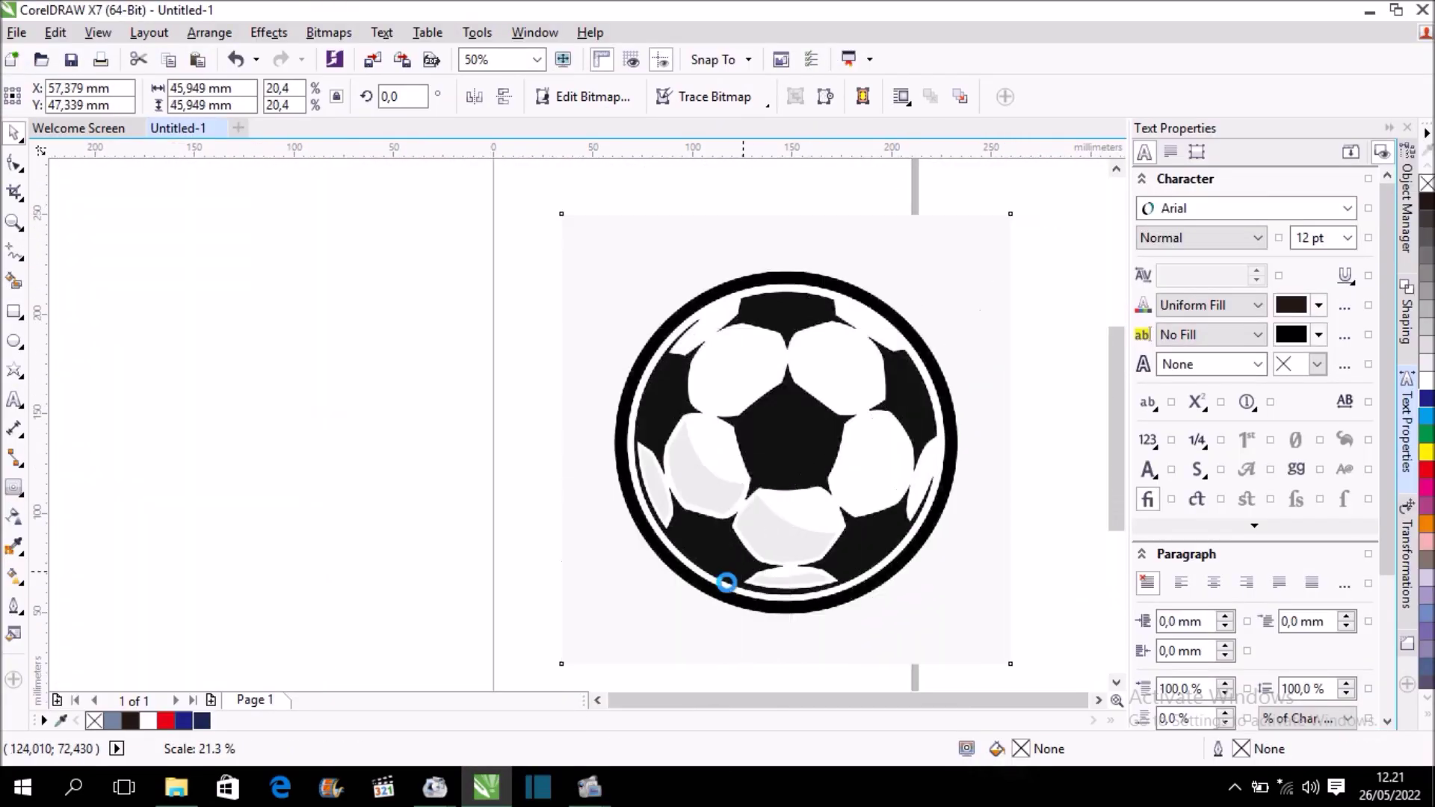
left_click_drag(1017, 206, 657, 567)
left_click_drag(606, 618, 570, 411)
scroll(579, 389, "up", 1)
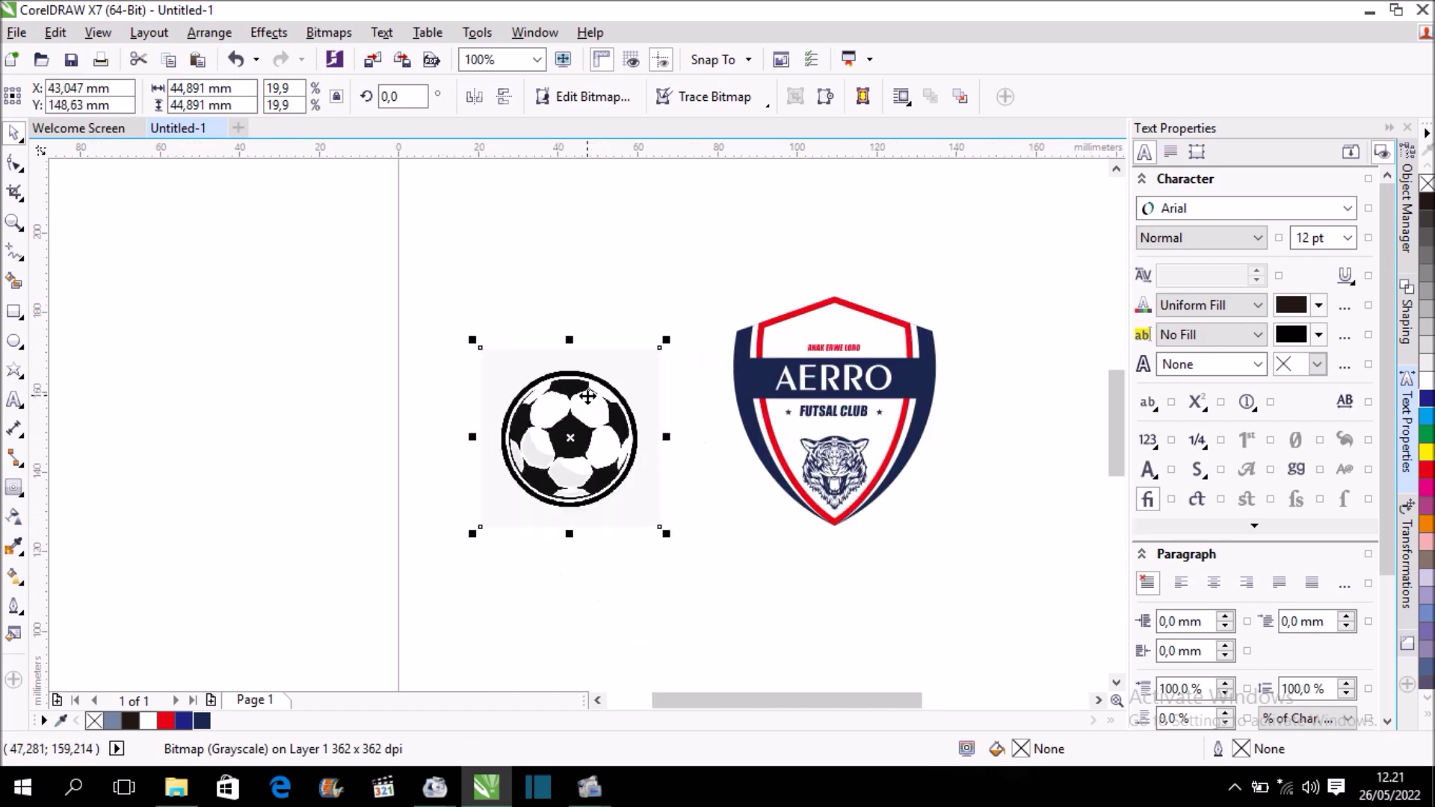
left_click_drag(472, 339, 437, 305)
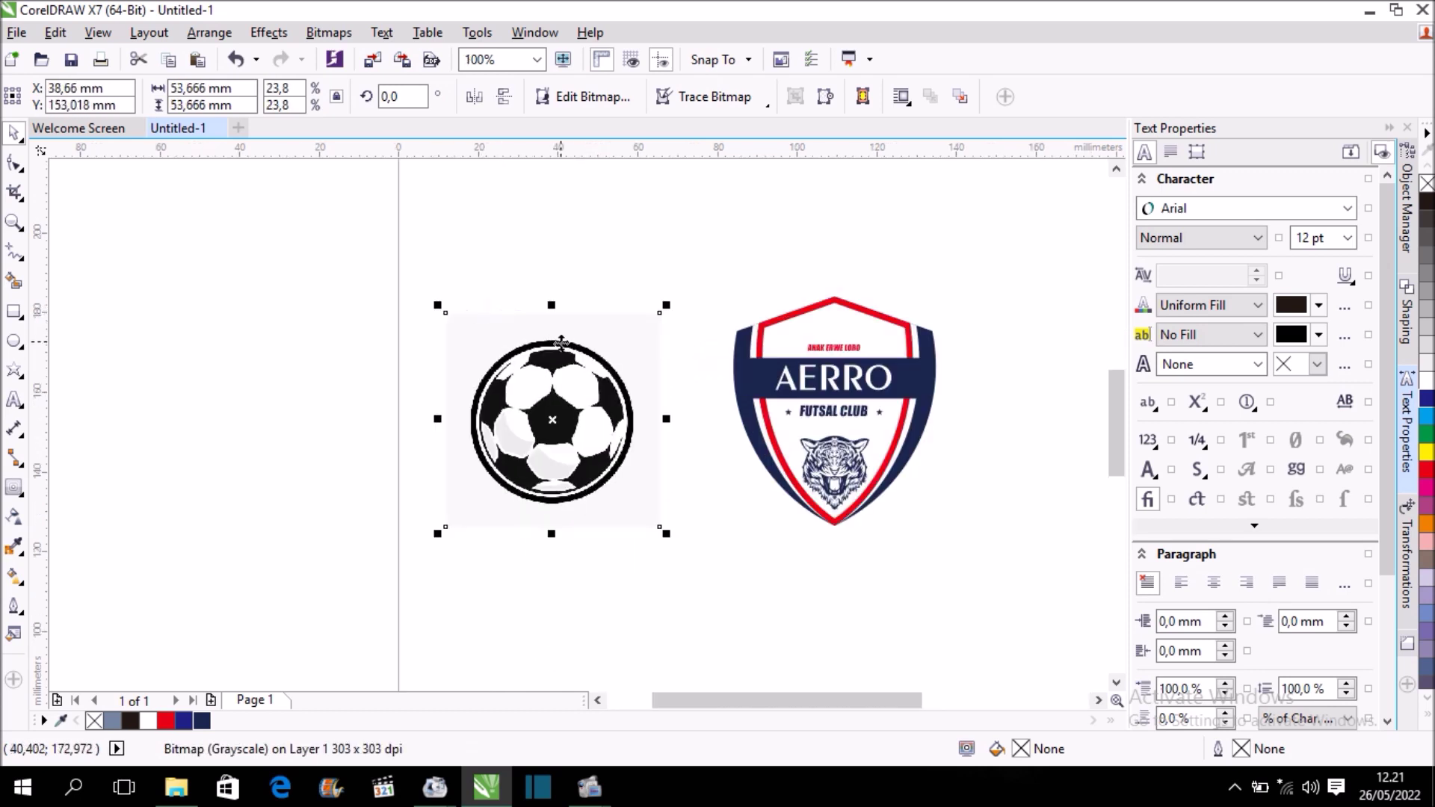
- Outline Trace the soccer ball bitmap as Line Art and accept the result
scroll(563, 367, "up", 1)
right_click(565, 376)
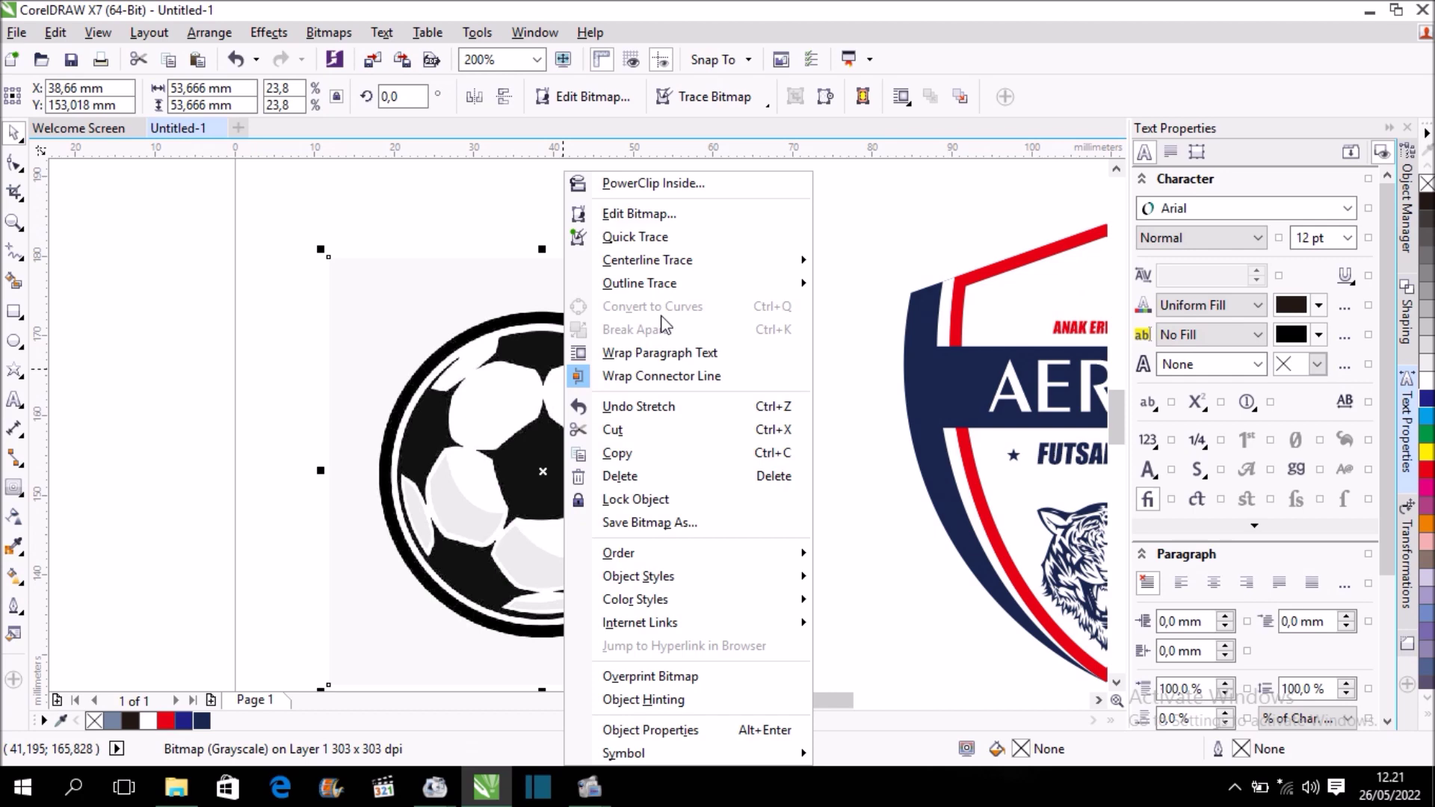
mouse_move(639, 282)
left_click(910, 285)
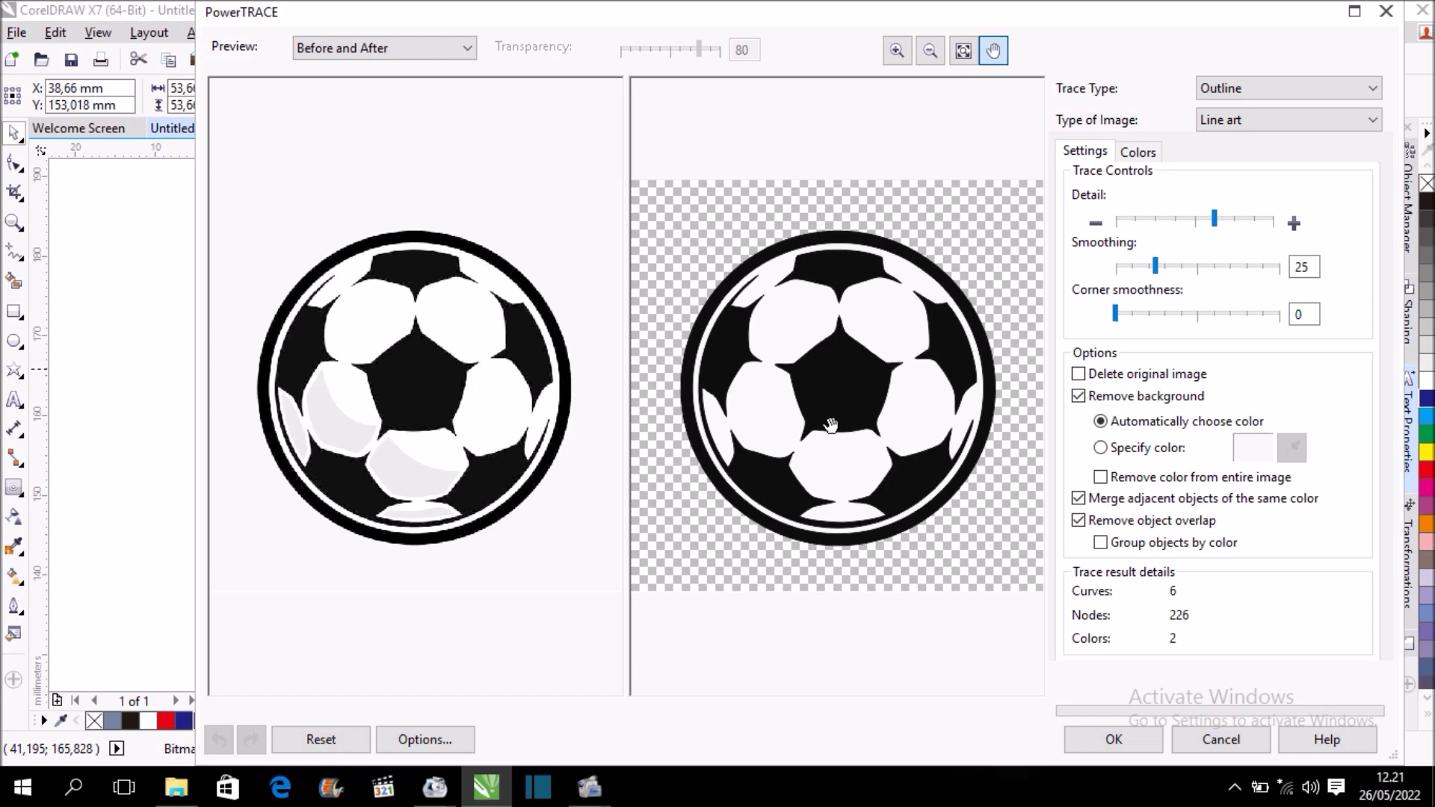
left_click(1114, 739)
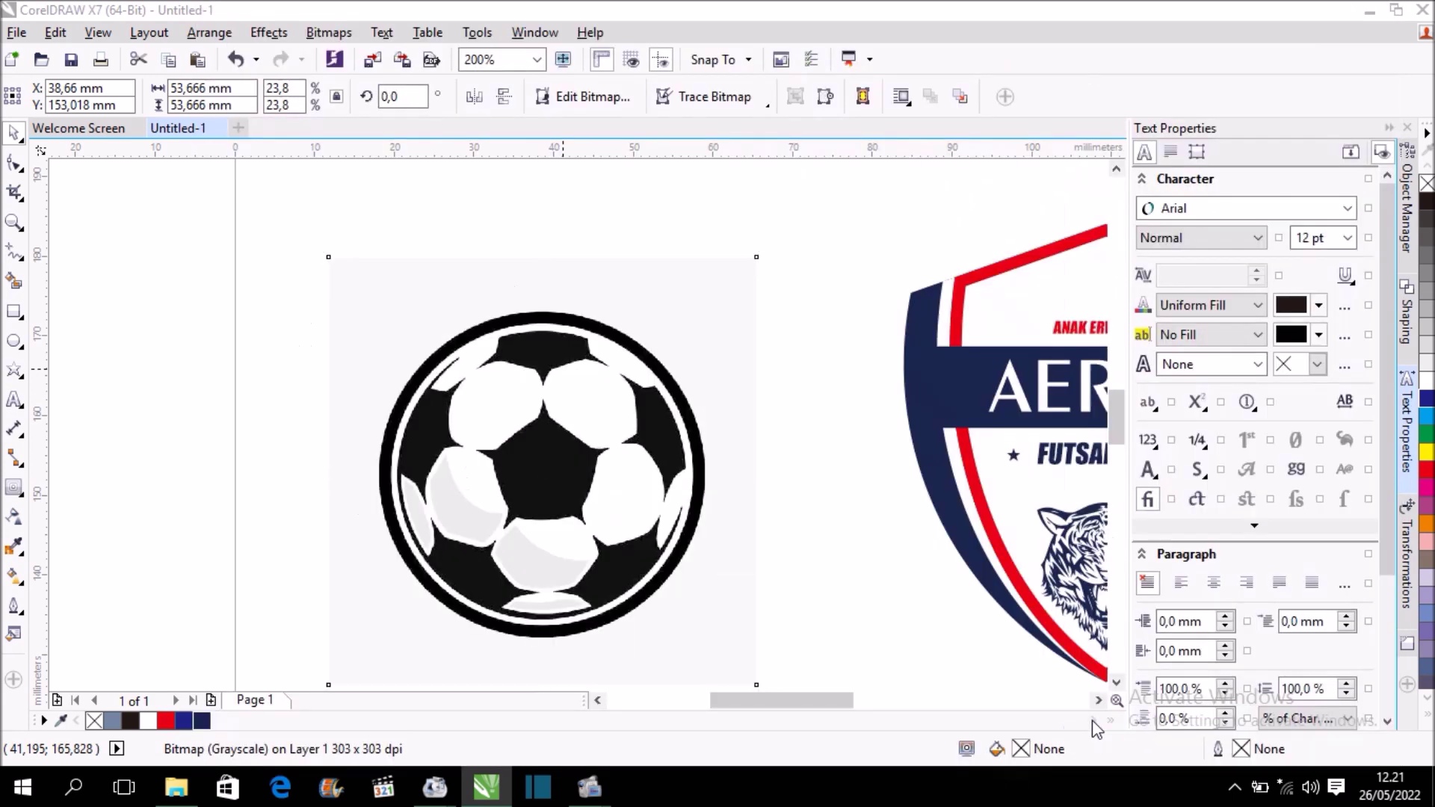
- Move the traced ball aside, delete the original bitmap, and ungroup the trace
scroll(576, 448, "down", 2)
mouse_move(589, 423)
left_mouse_down()
mouse_move(626, 257)
mouse_move(651, 408)
left_mouse_up()
left_click(606, 453)
key("Delete")
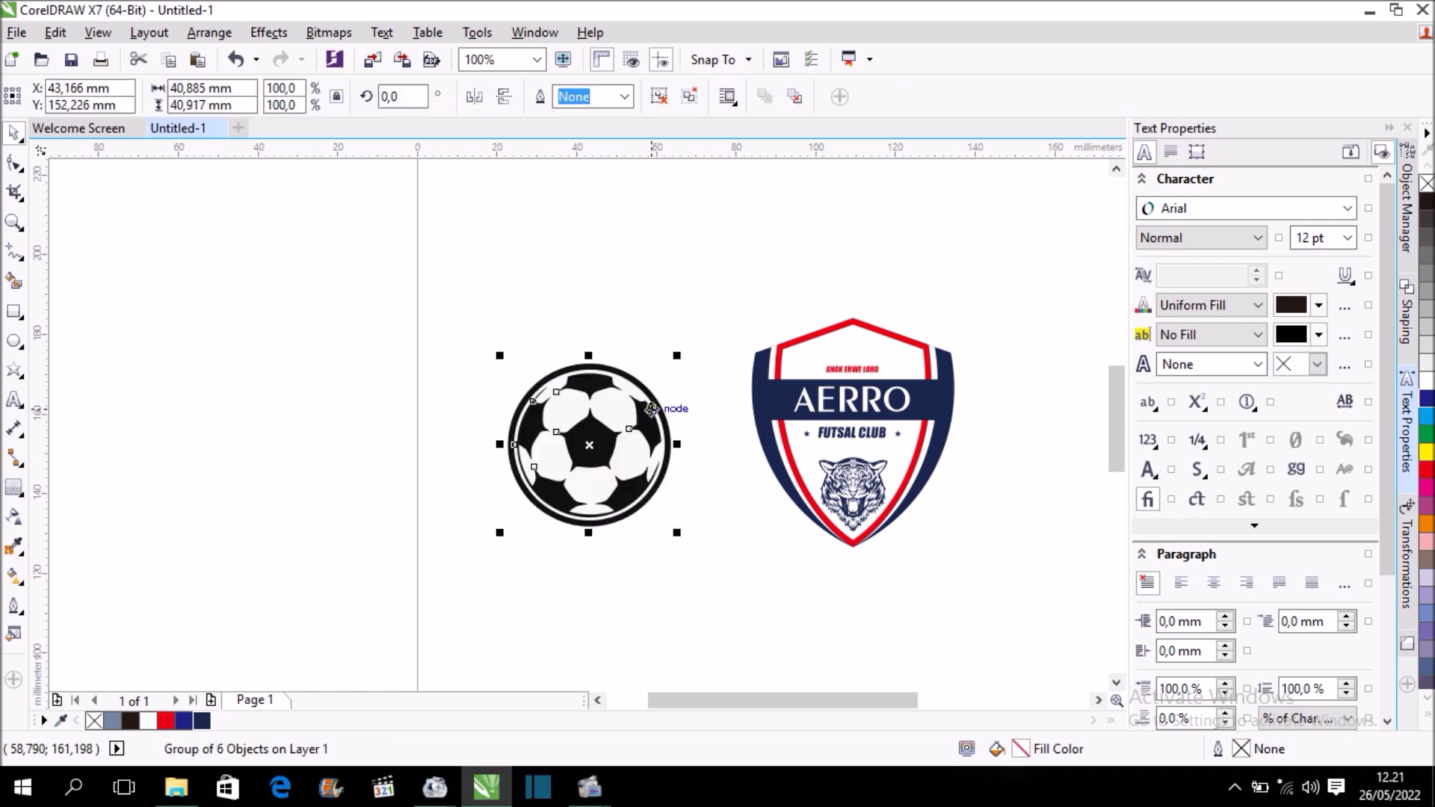
key("ctrl+u")
- Delete the ball's outer black ring and fill its backing shape dark navy
left_click(711, 418)
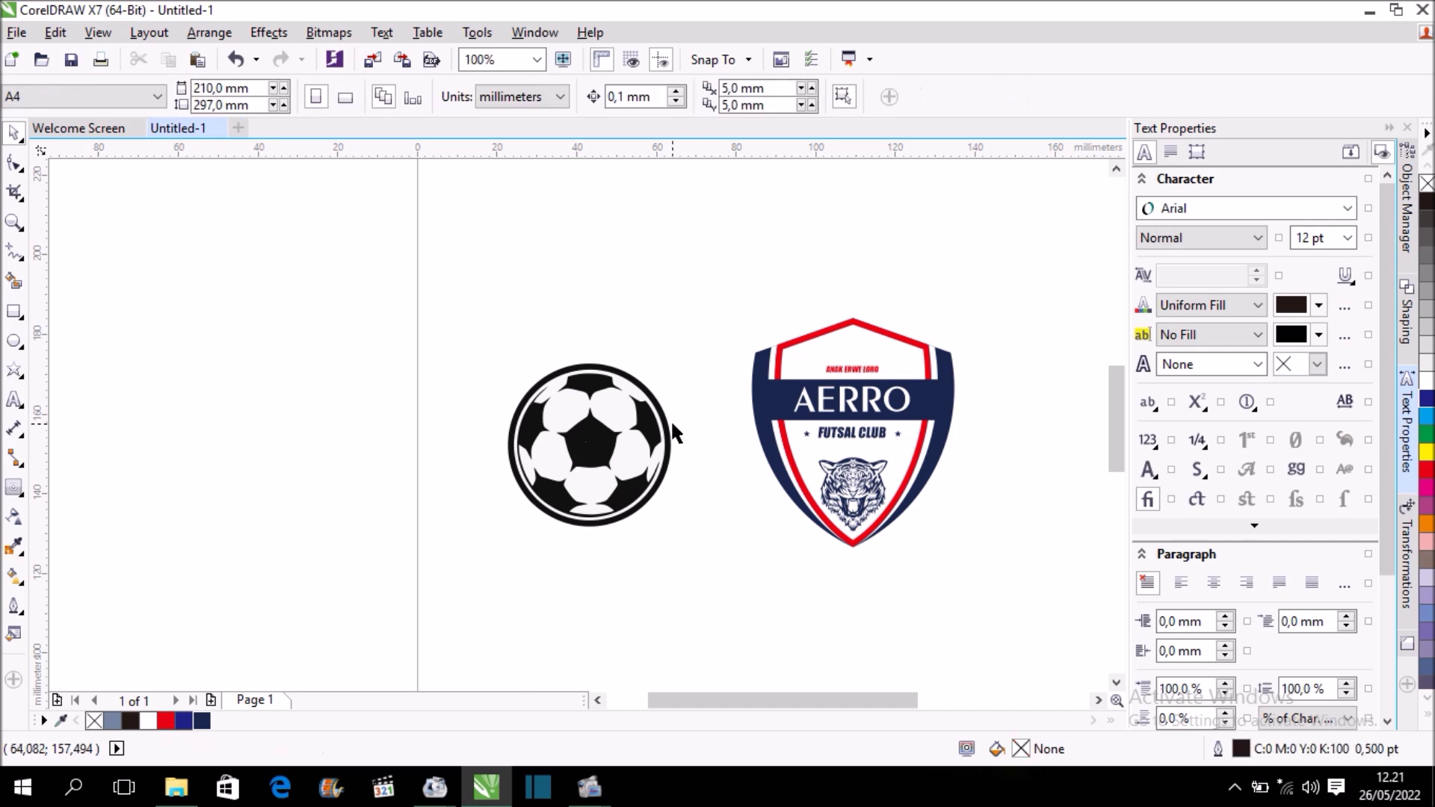
scroll(673, 425, "up", 2)
left_click(661, 416)
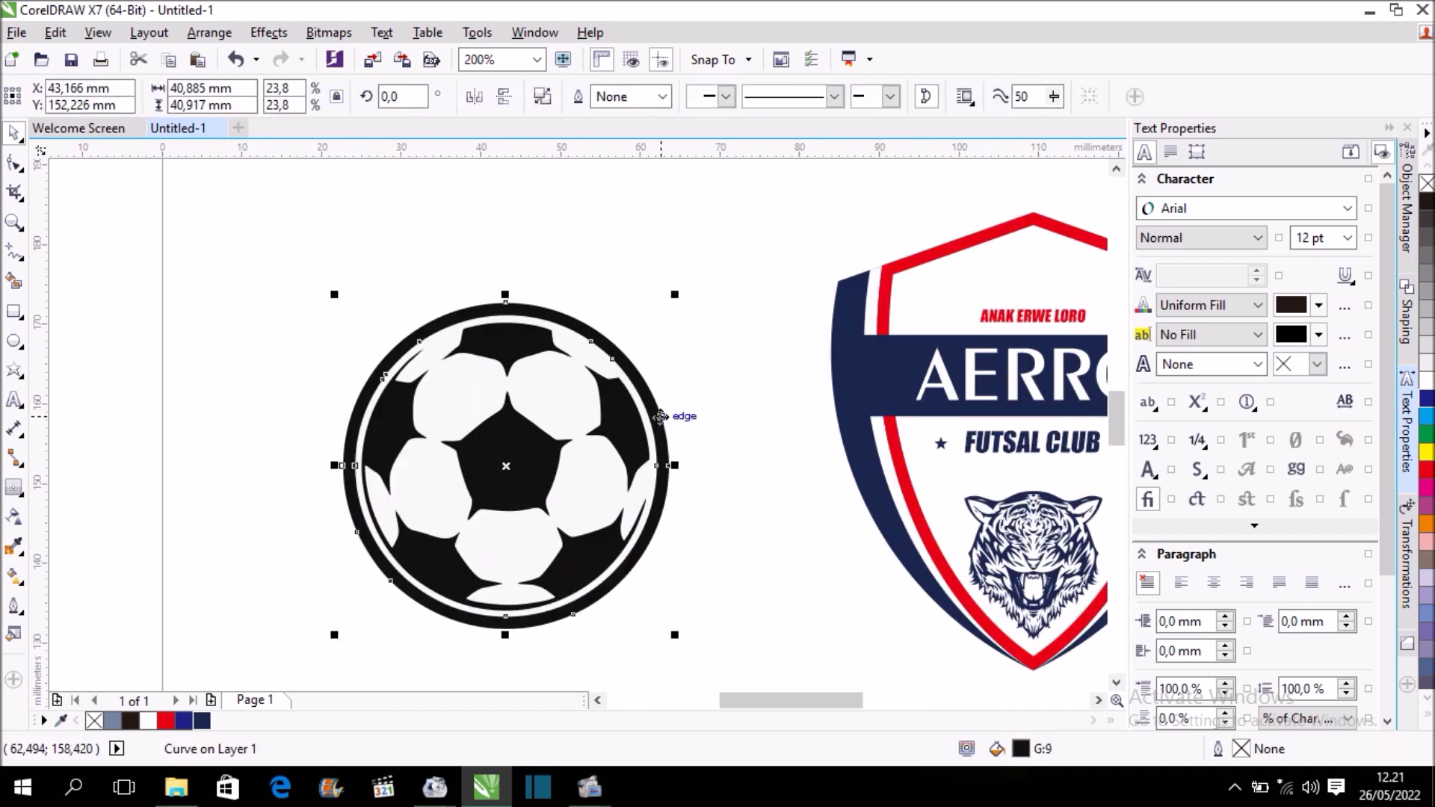
key("Delete")
left_click(584, 404)
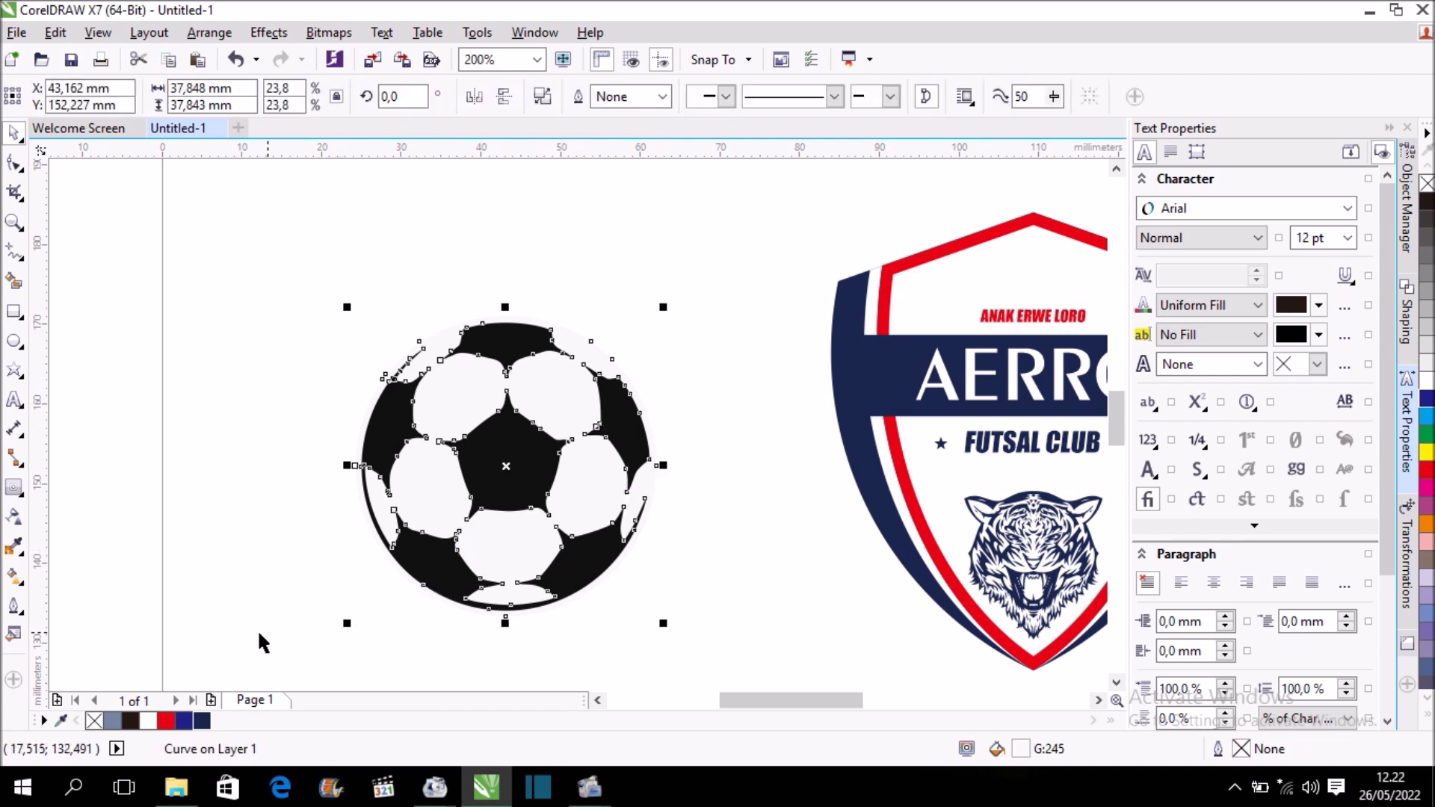
left_click(202, 720)
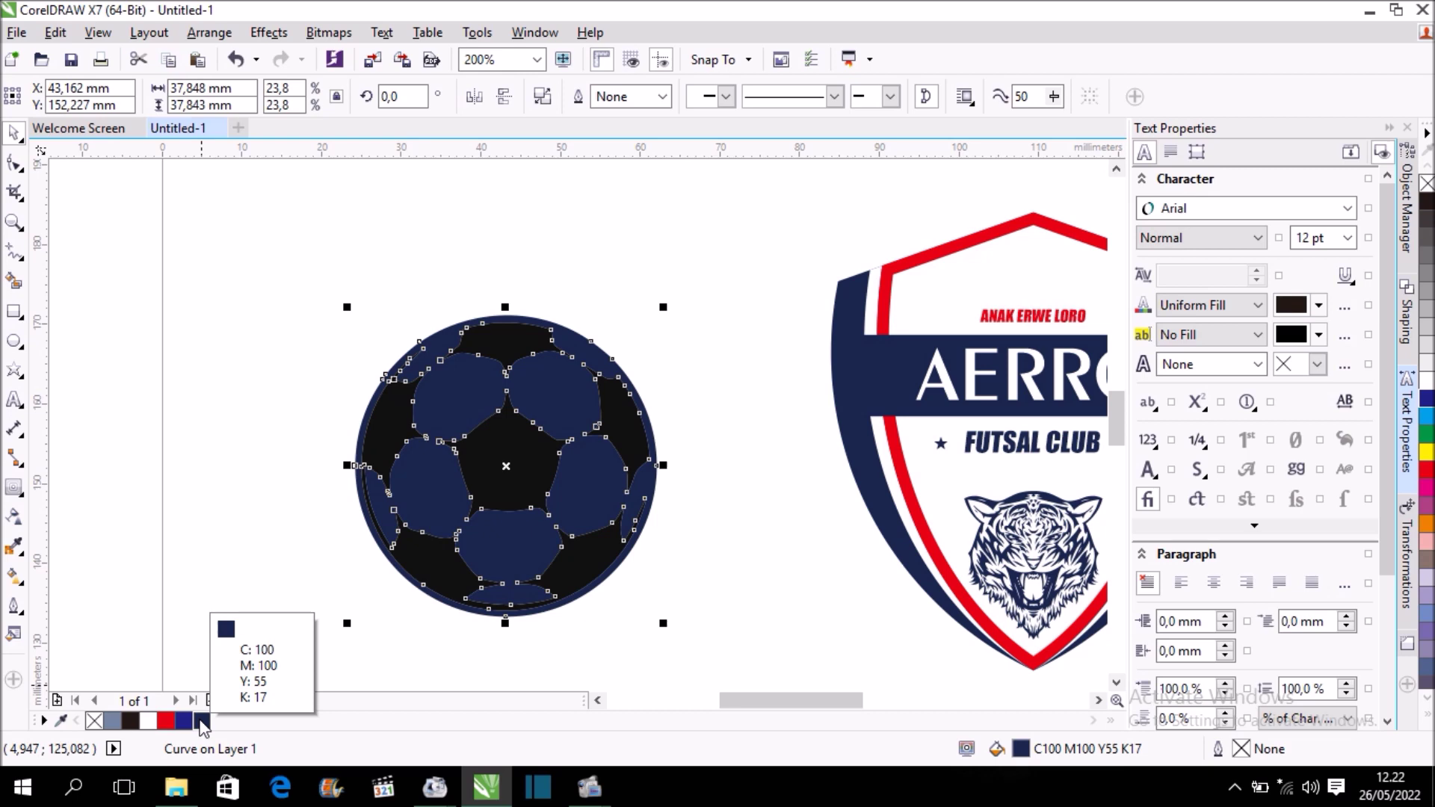
left_click(228, 403)
left_click(439, 476)
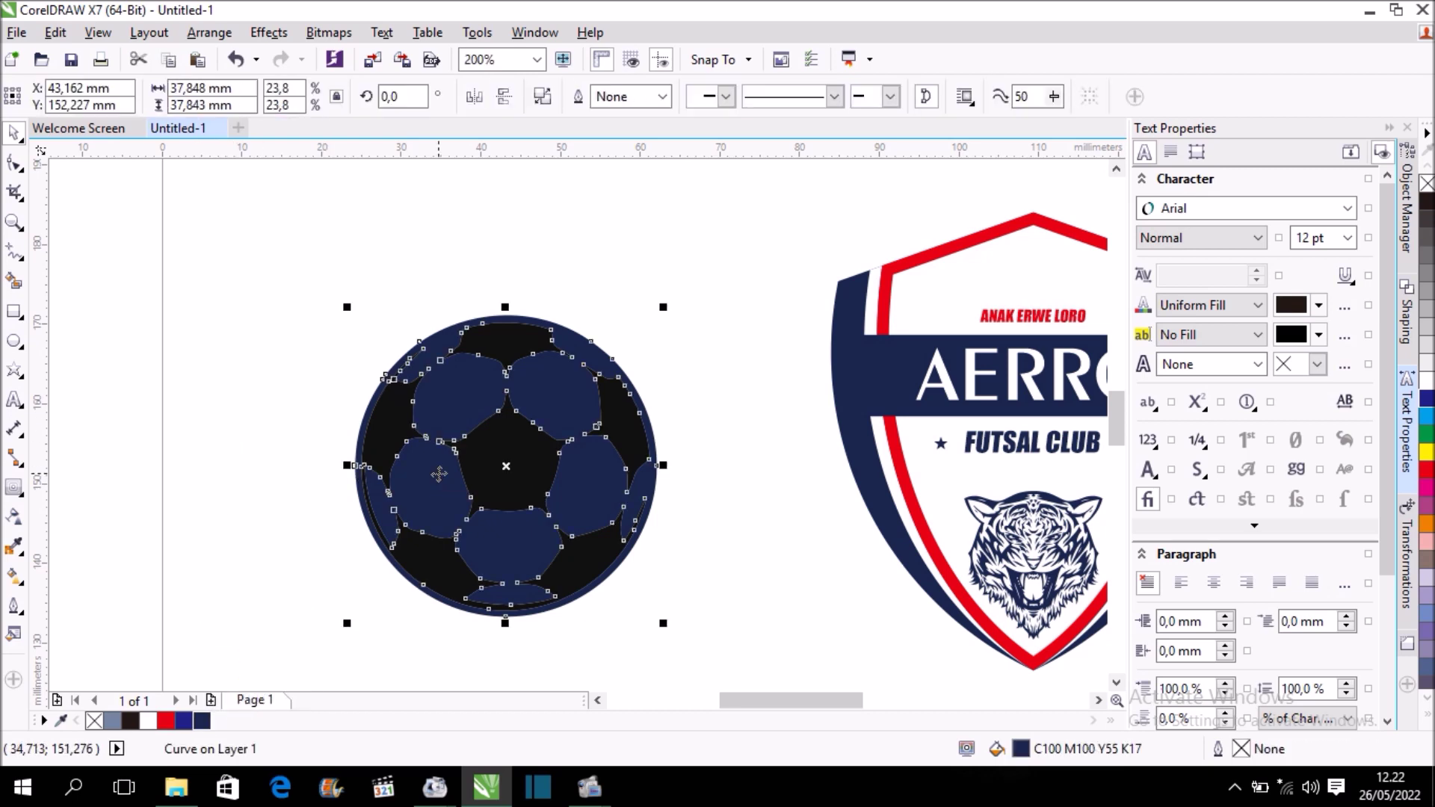
left_click(280, 332)
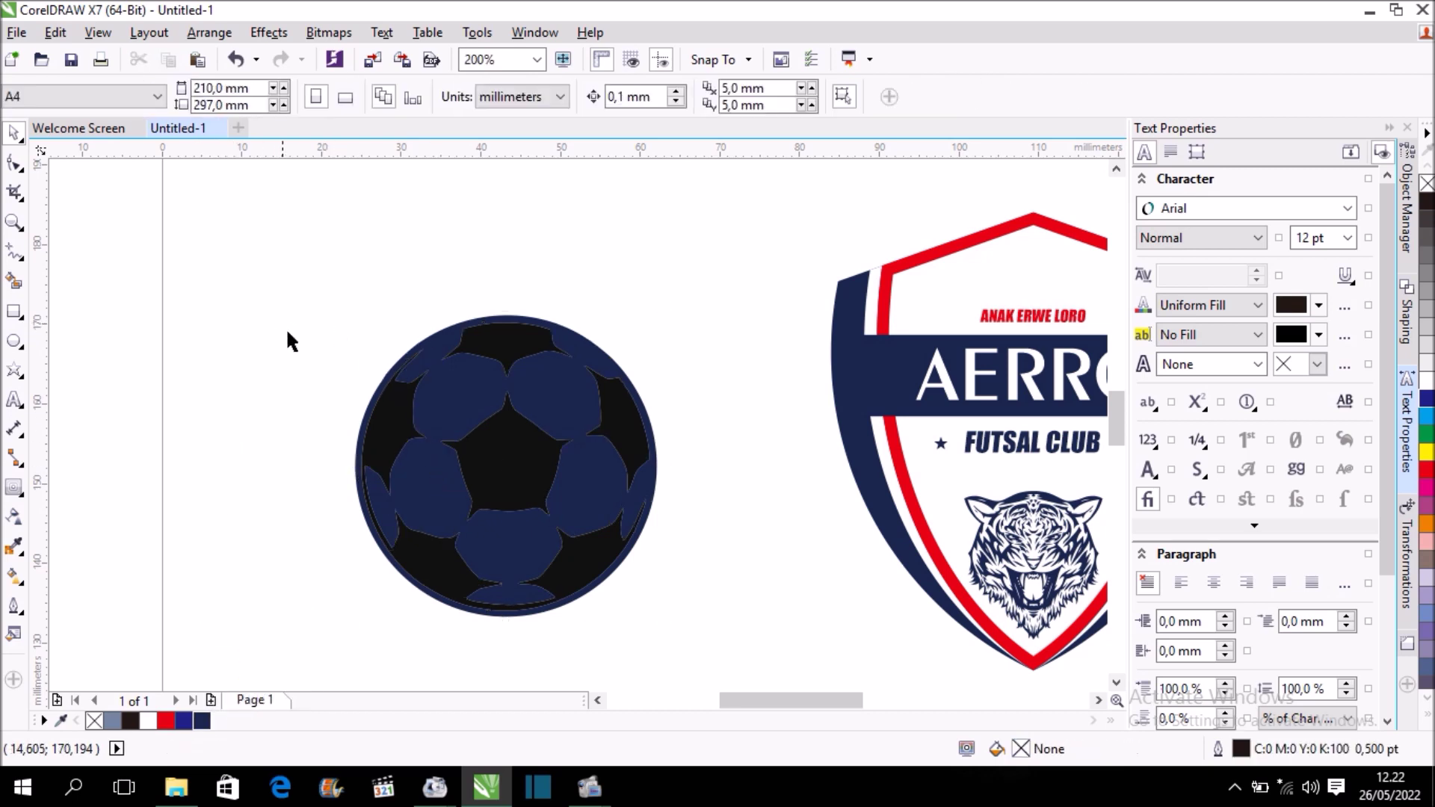
- Delete the navy backing shape and combine the remaining ball pieces into one curve
left_click(395, 428)
left_click_drag(504, 480, 562, 464)
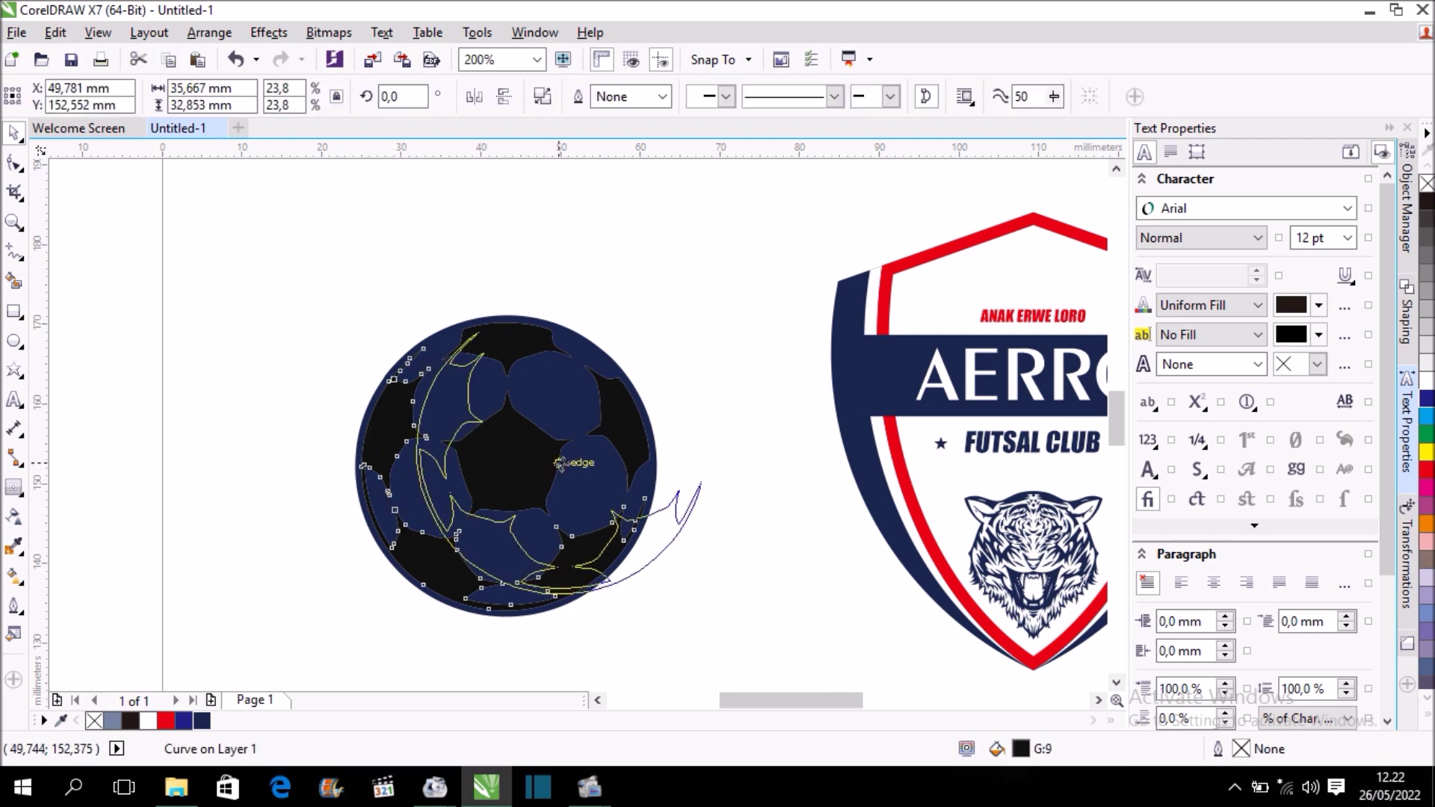
key("ctrl+z")
left_click(676, 307)
left_click(582, 339)
key("Delete")
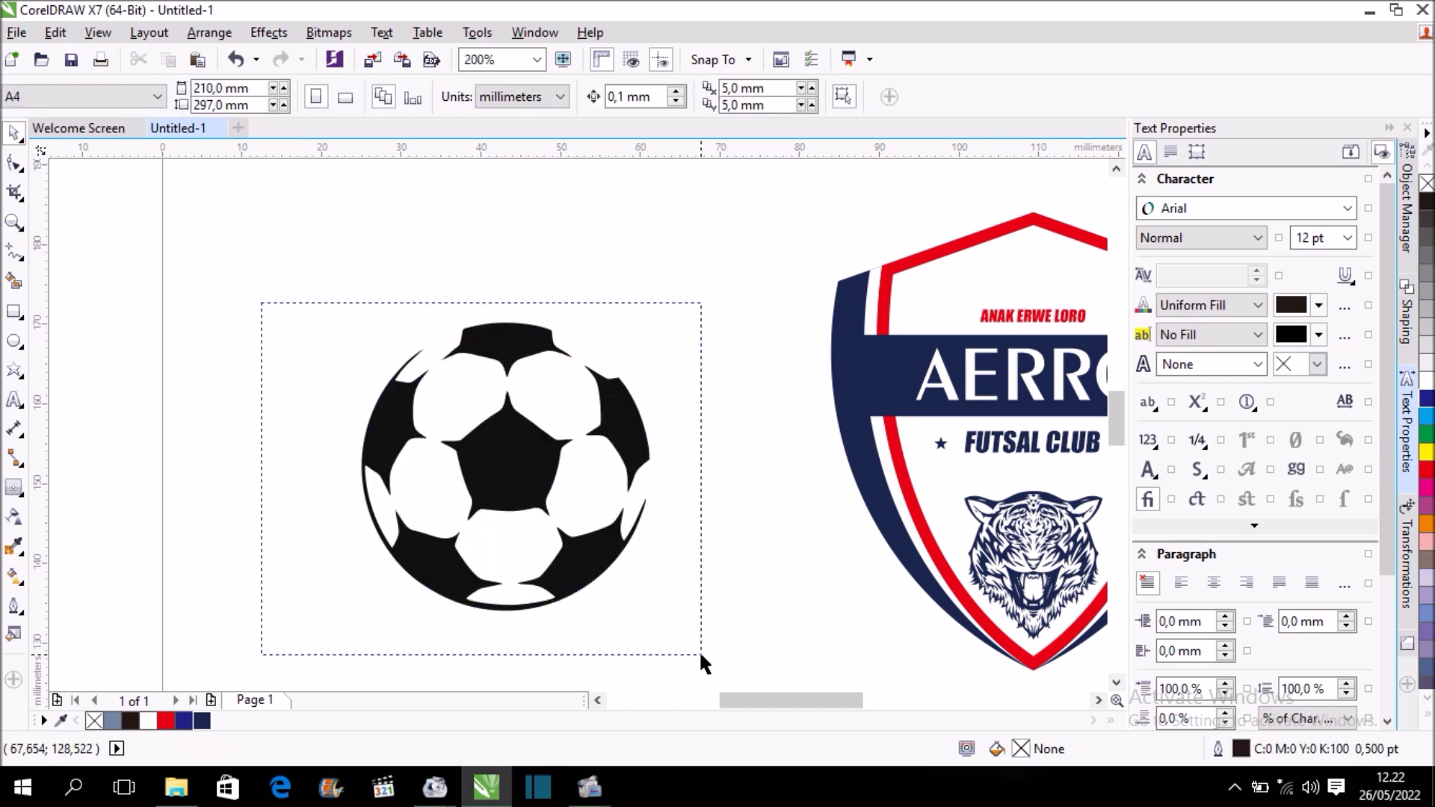
left_click_drag(347, 383, 699, 650)
left_click(583, 107)
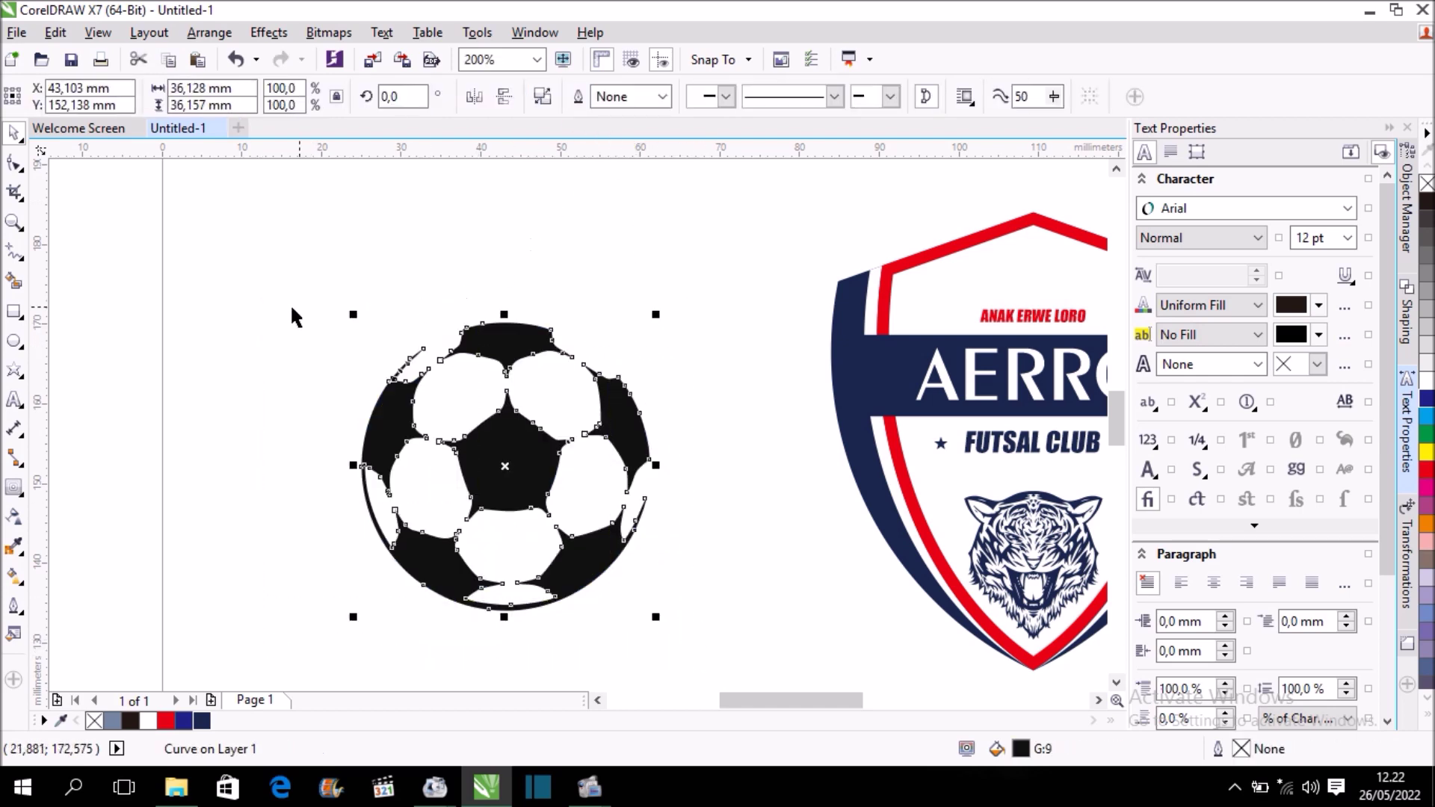
- Fill the soccer ball red, shrink it, and centre it on the shield
scroll(292, 306, "down", 1)
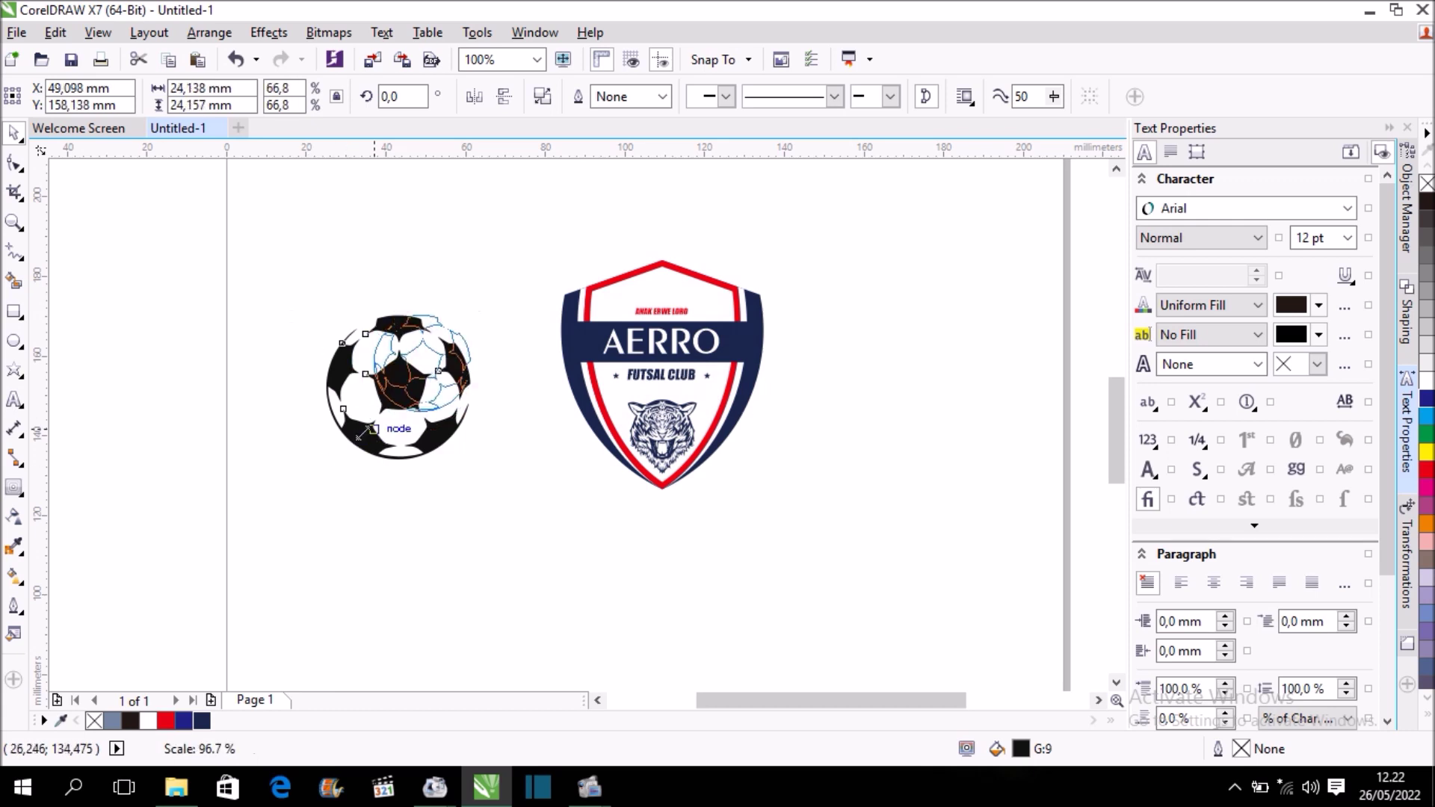
mouse_move(315, 465)
left_mouse_down()
mouse_move(455, 329)
mouse_move(665, 287)
left_mouse_up()
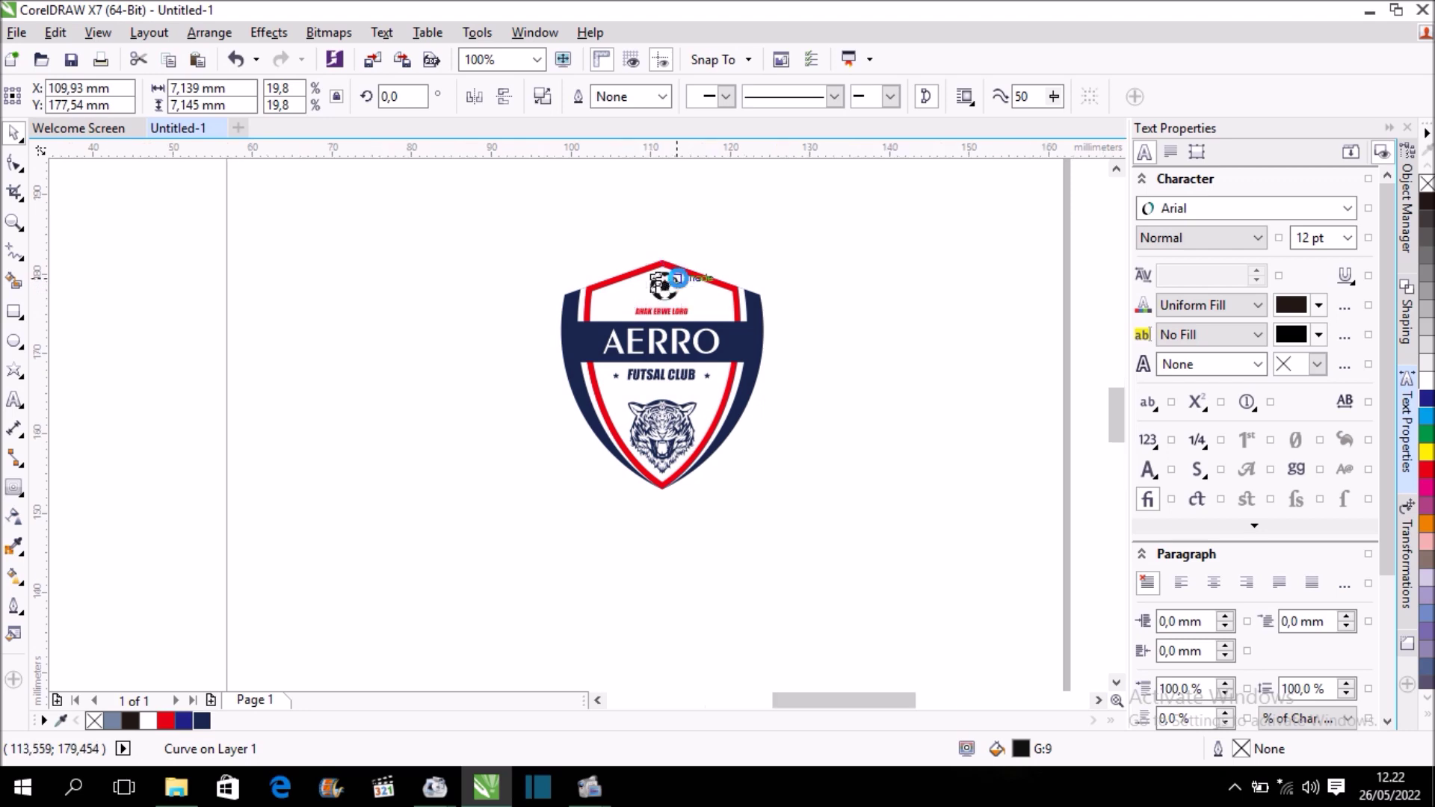
scroll(672, 284, "up", 2)
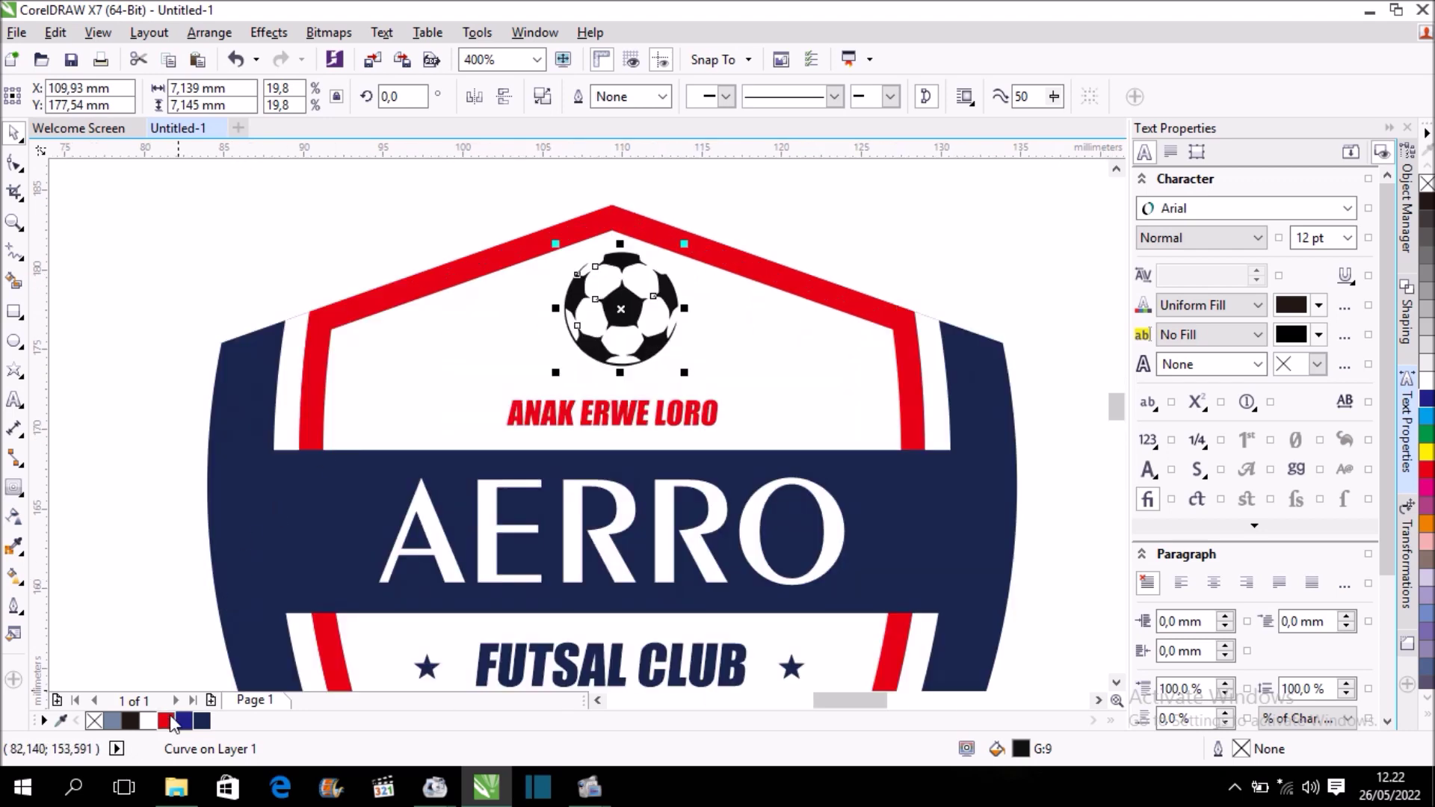
left_click(169, 720)
left_click_drag(685, 245, 681, 259)
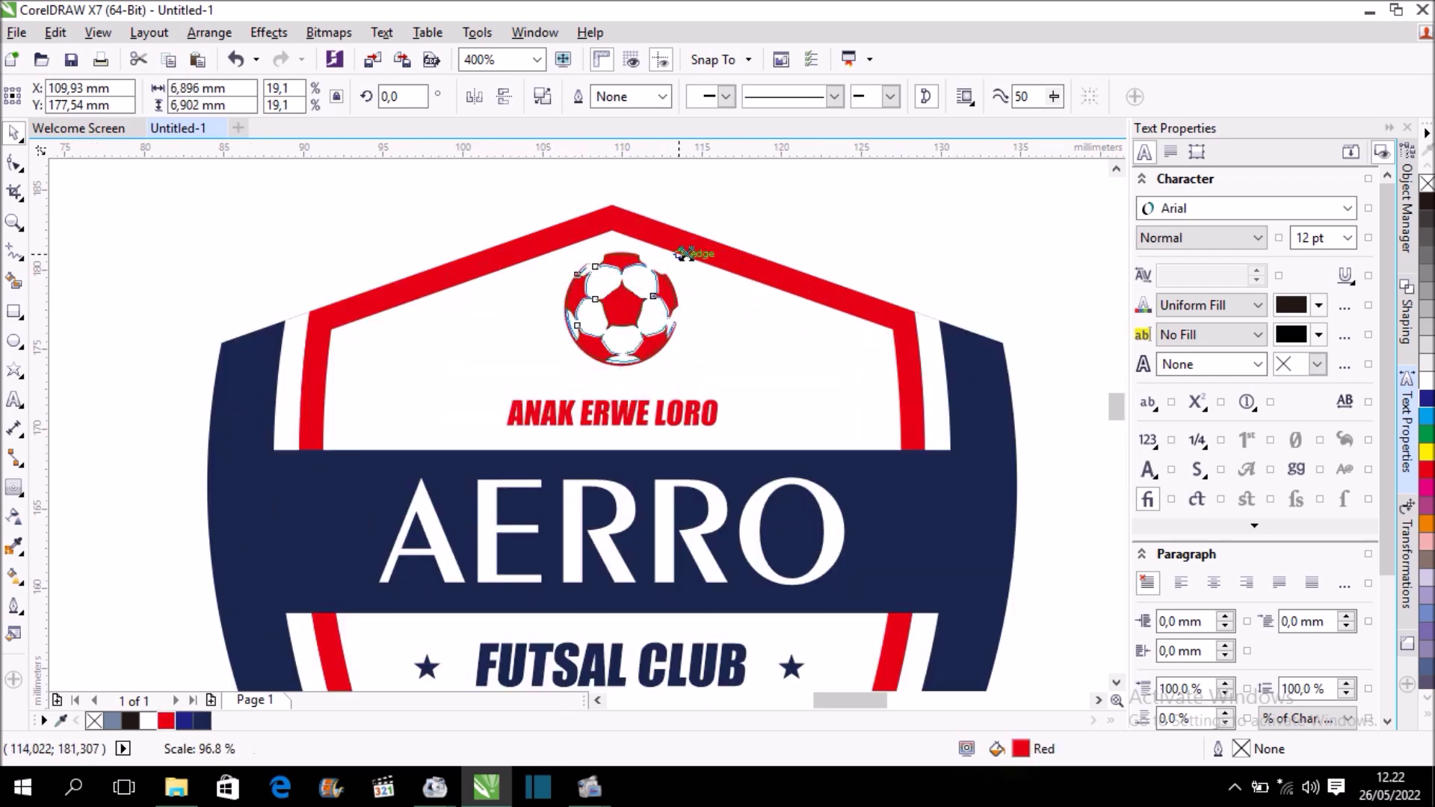
left_click(722, 332, "shift")
key("c")
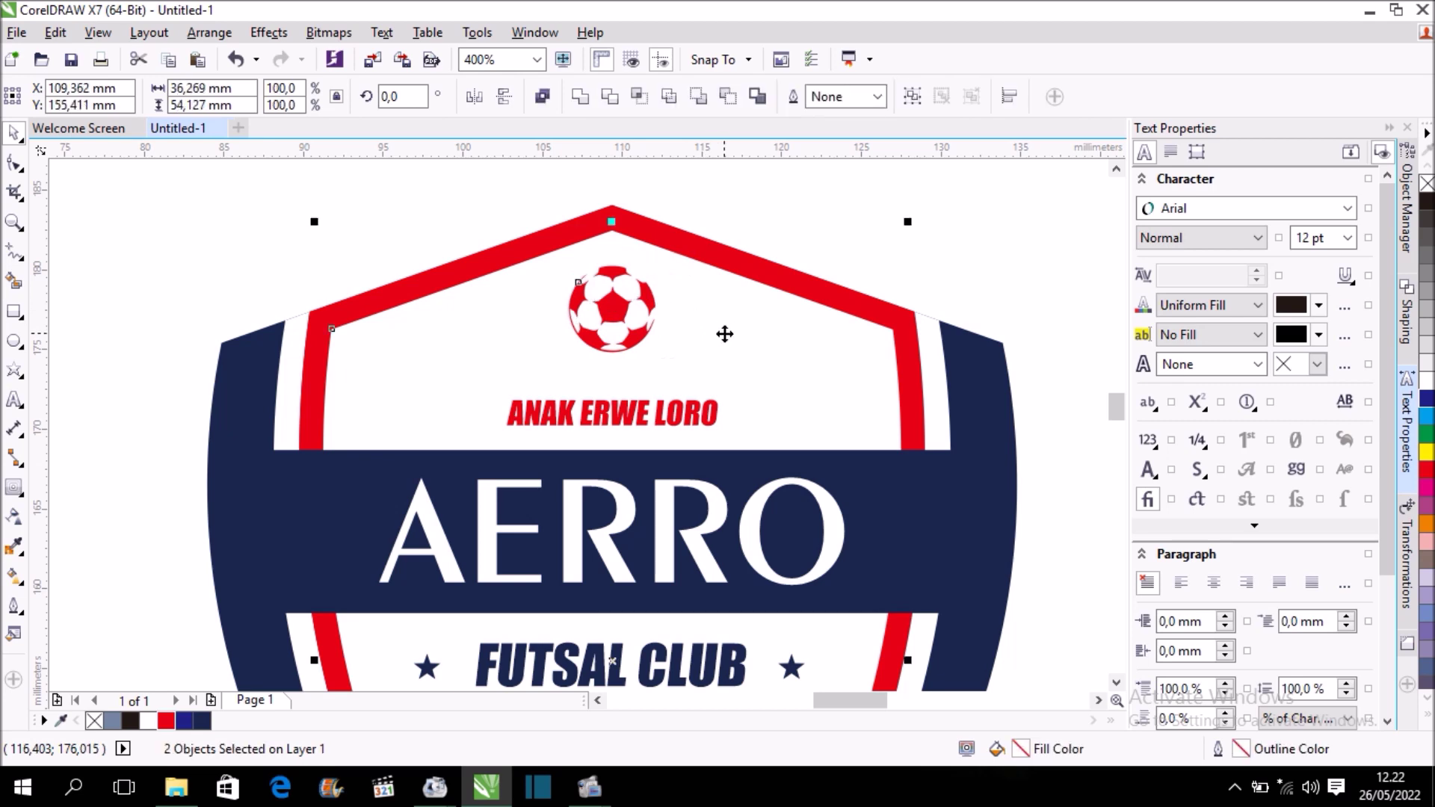
- Nudge the ball down to sit just below the shield's top point
scroll(751, 292, "down", 1)
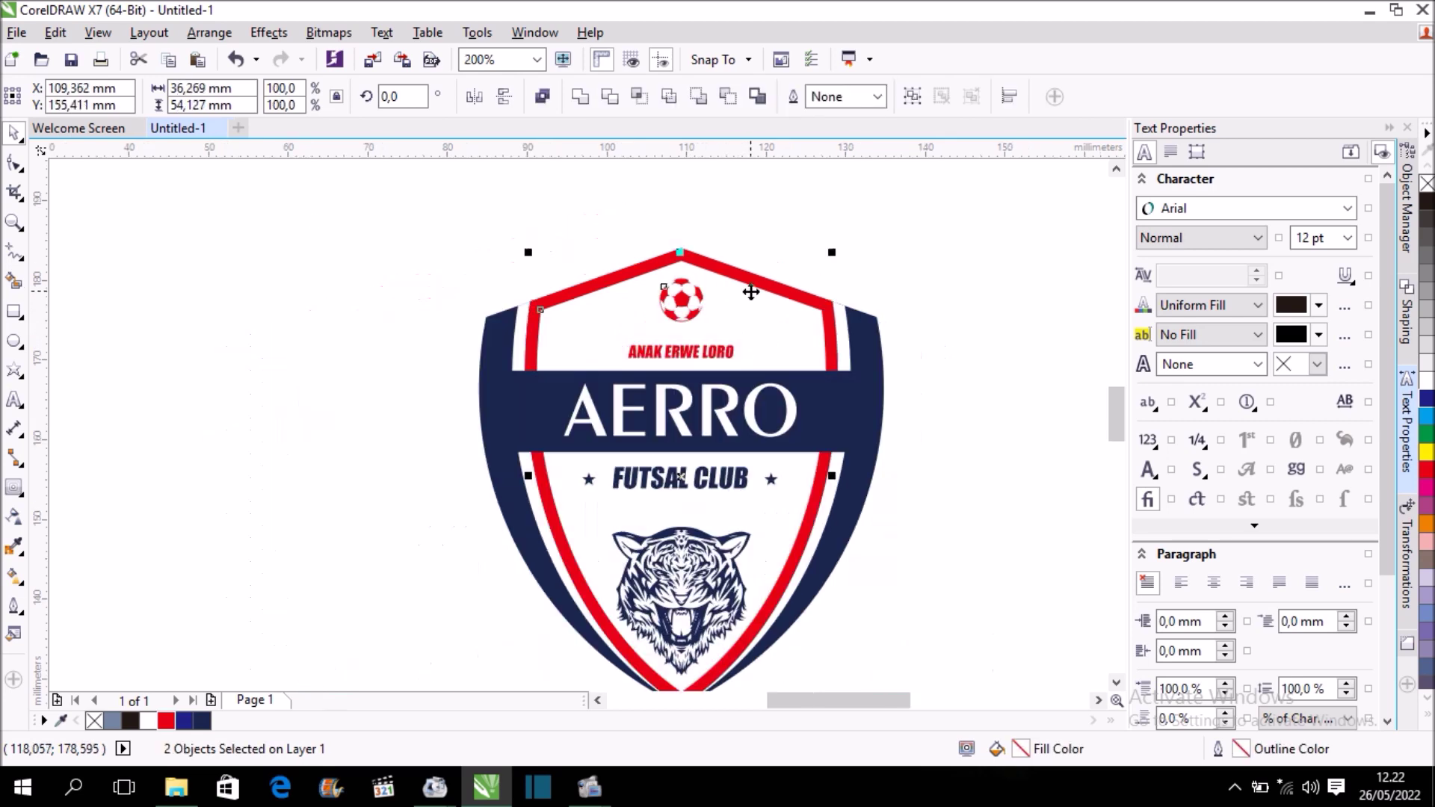
left_click(883, 287)
scroll(699, 330, "up", 2)
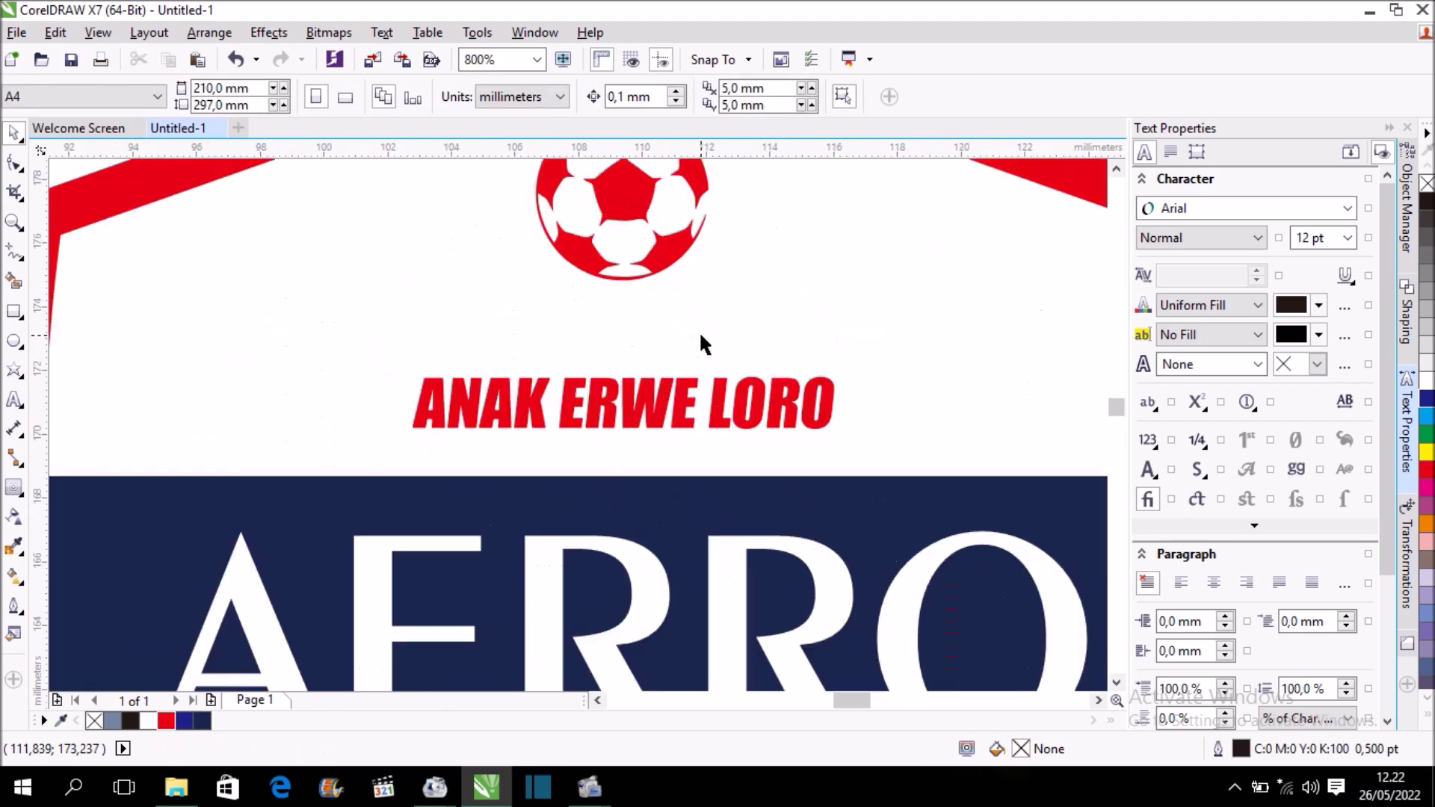
left_click(631, 197)
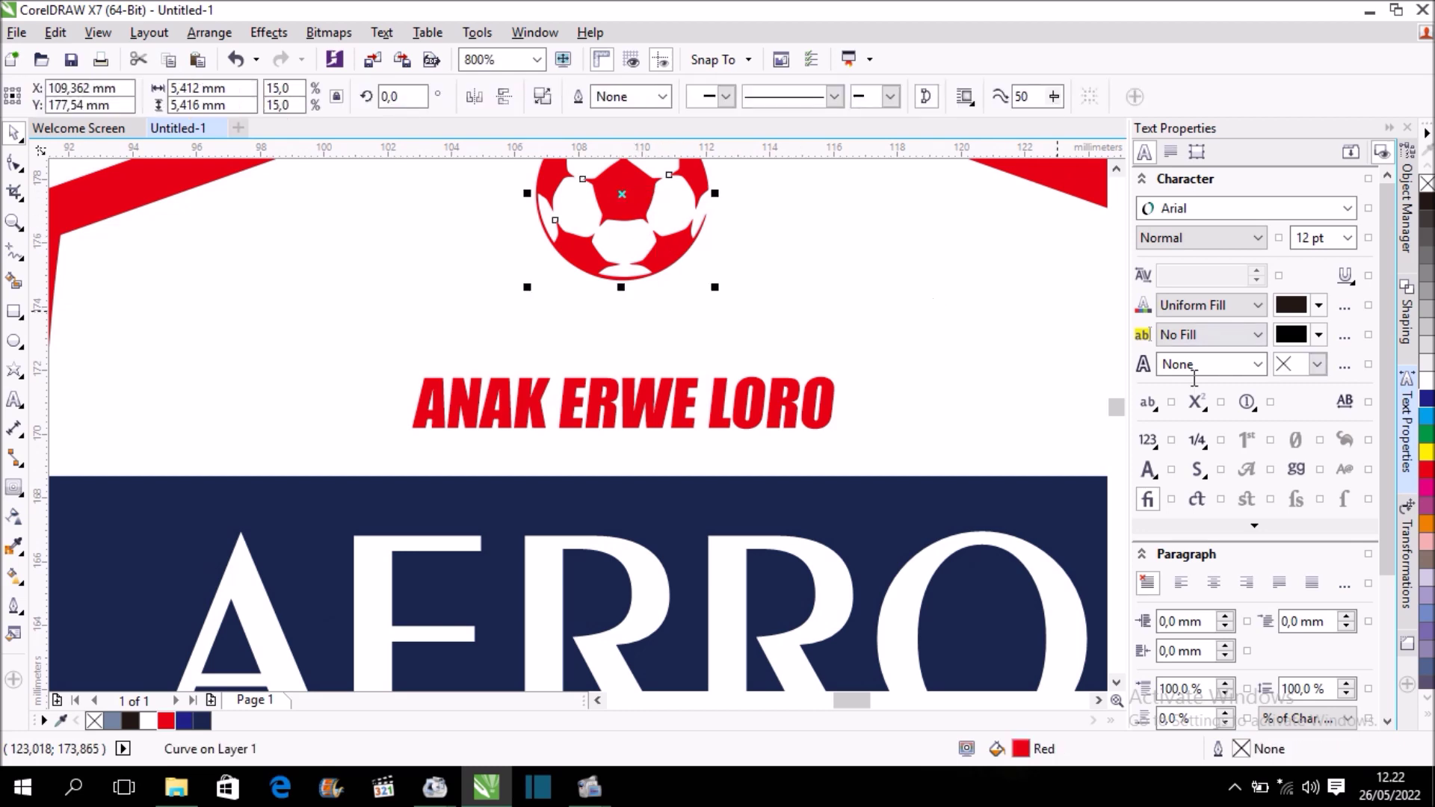
left_click(1115, 169)
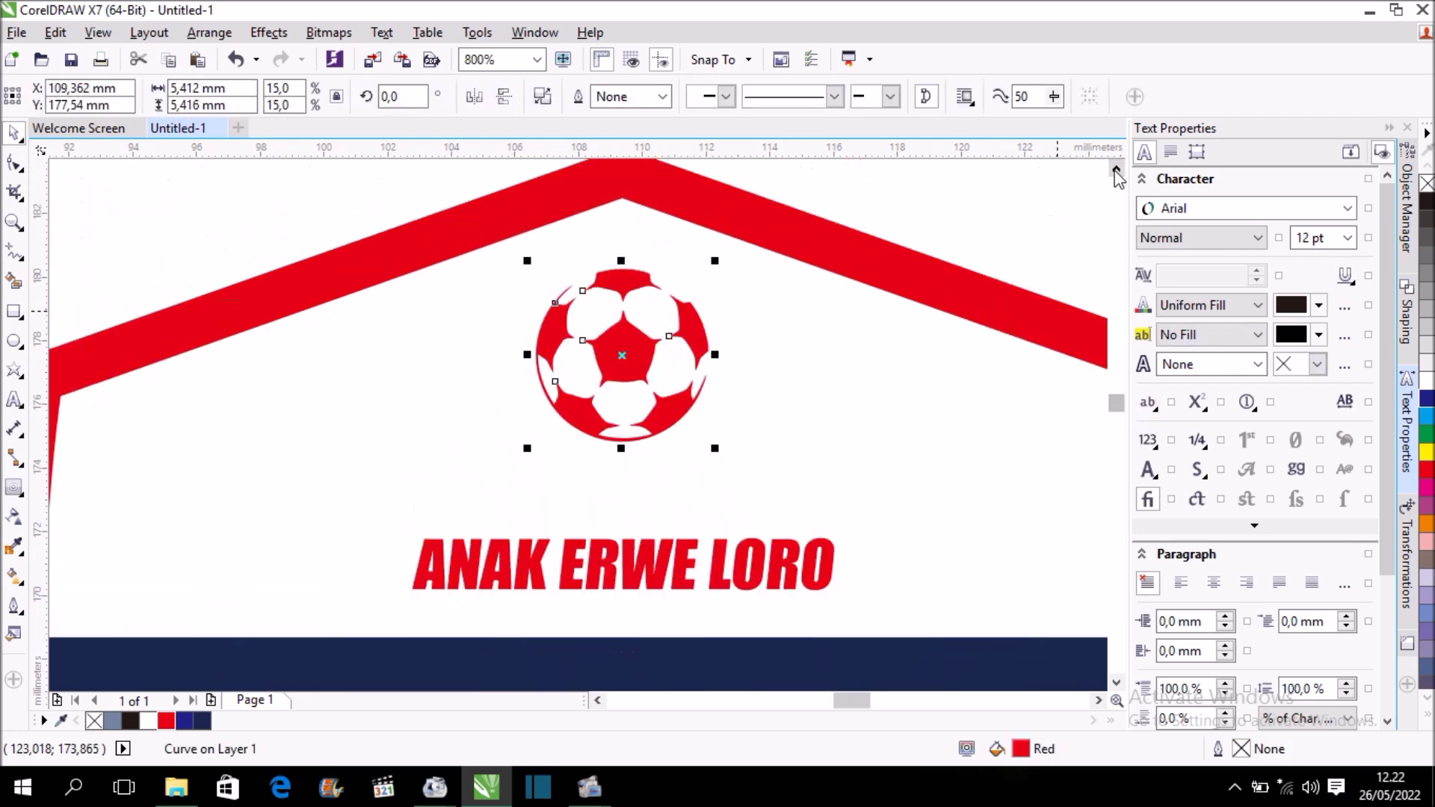
key("Down")
key("Down")
key("Down")
key("Down")
key("Down")
key("Down")
key("Down")
key("Down")
key("Down")
scroll(652, 348, "down", 1)
scroll(652, 350, "down", 1)
left_click(684, 267)
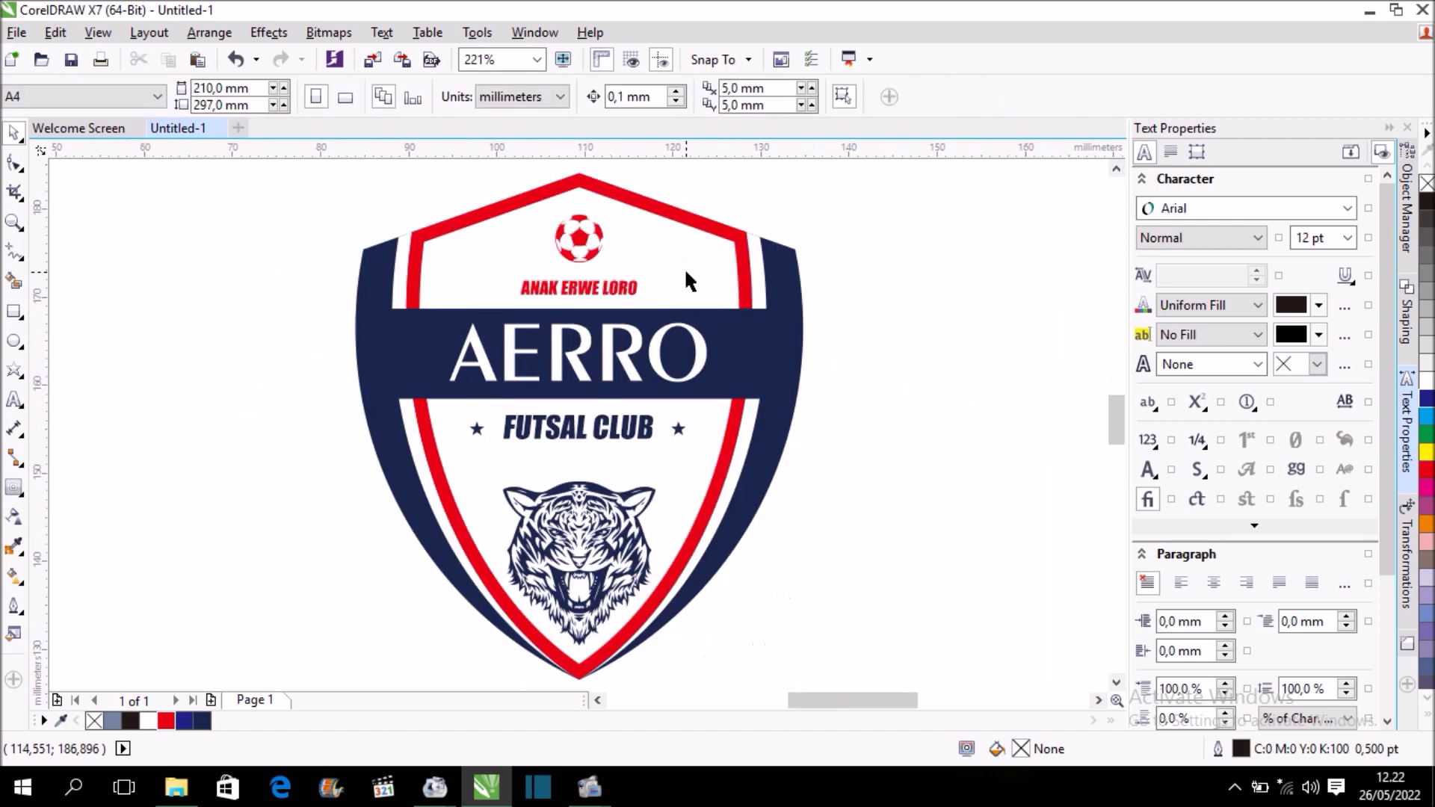
left_click(19, 312)
scroll(234, 311, "down", 1)
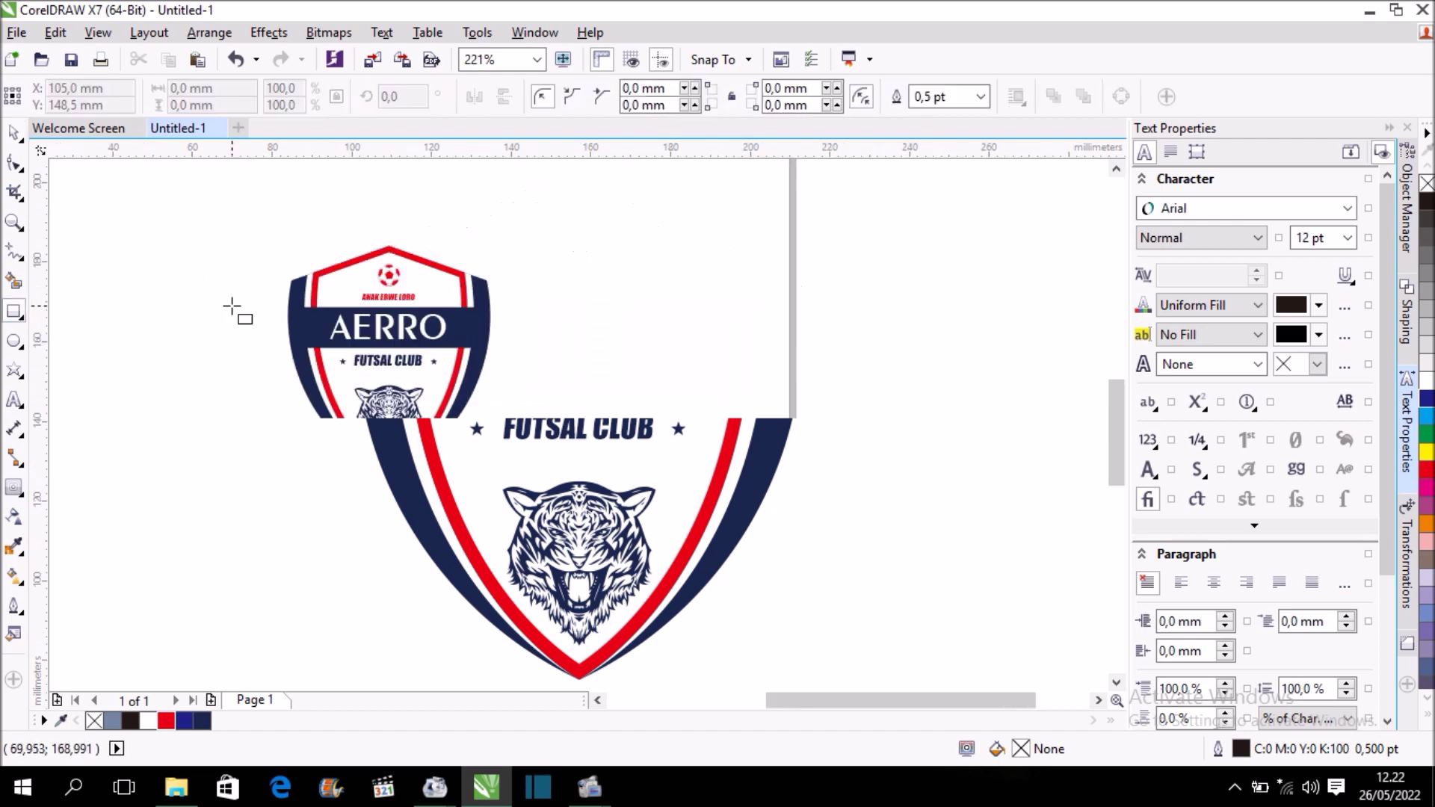
left_click_drag(225, 215, 568, 514)
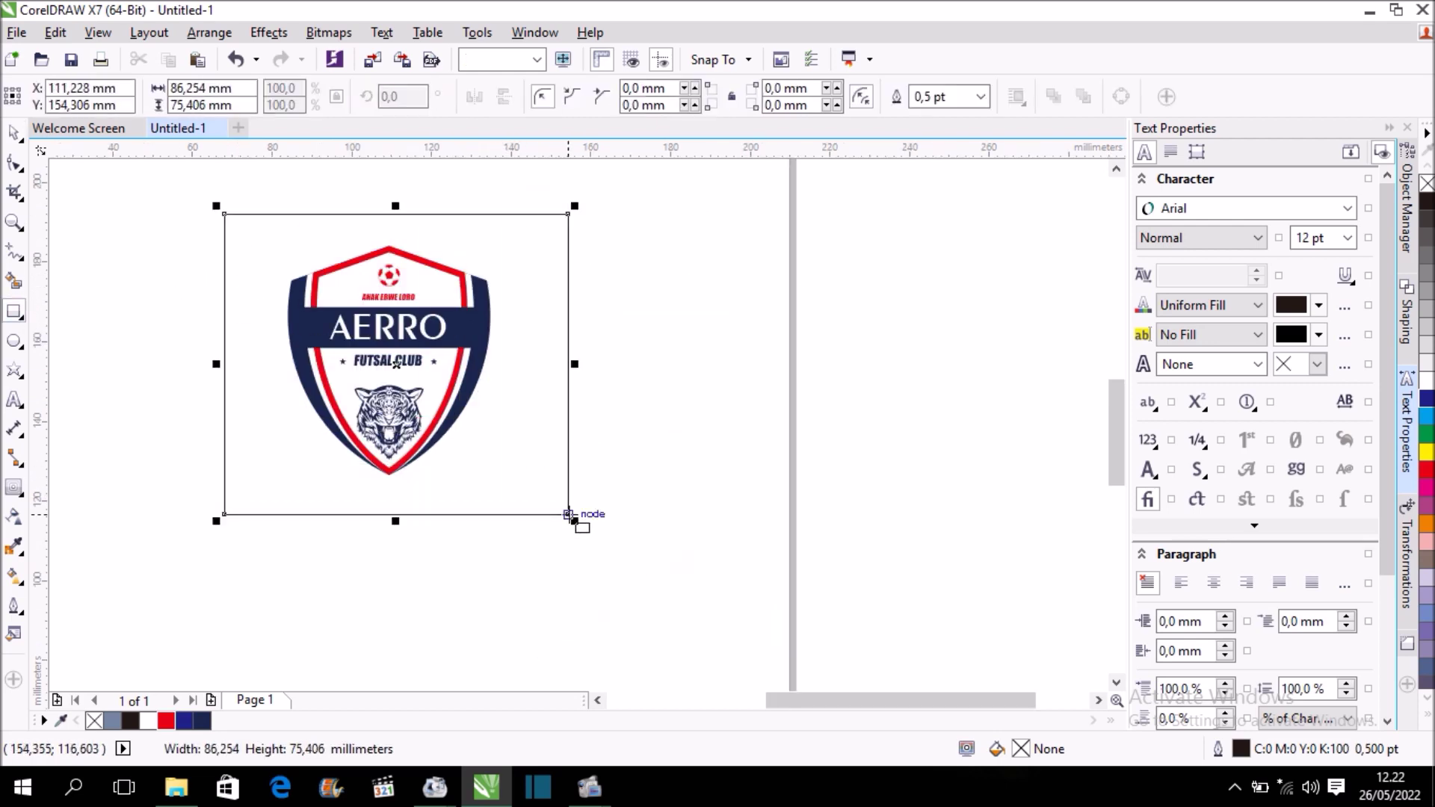
left_click(1427, 451)
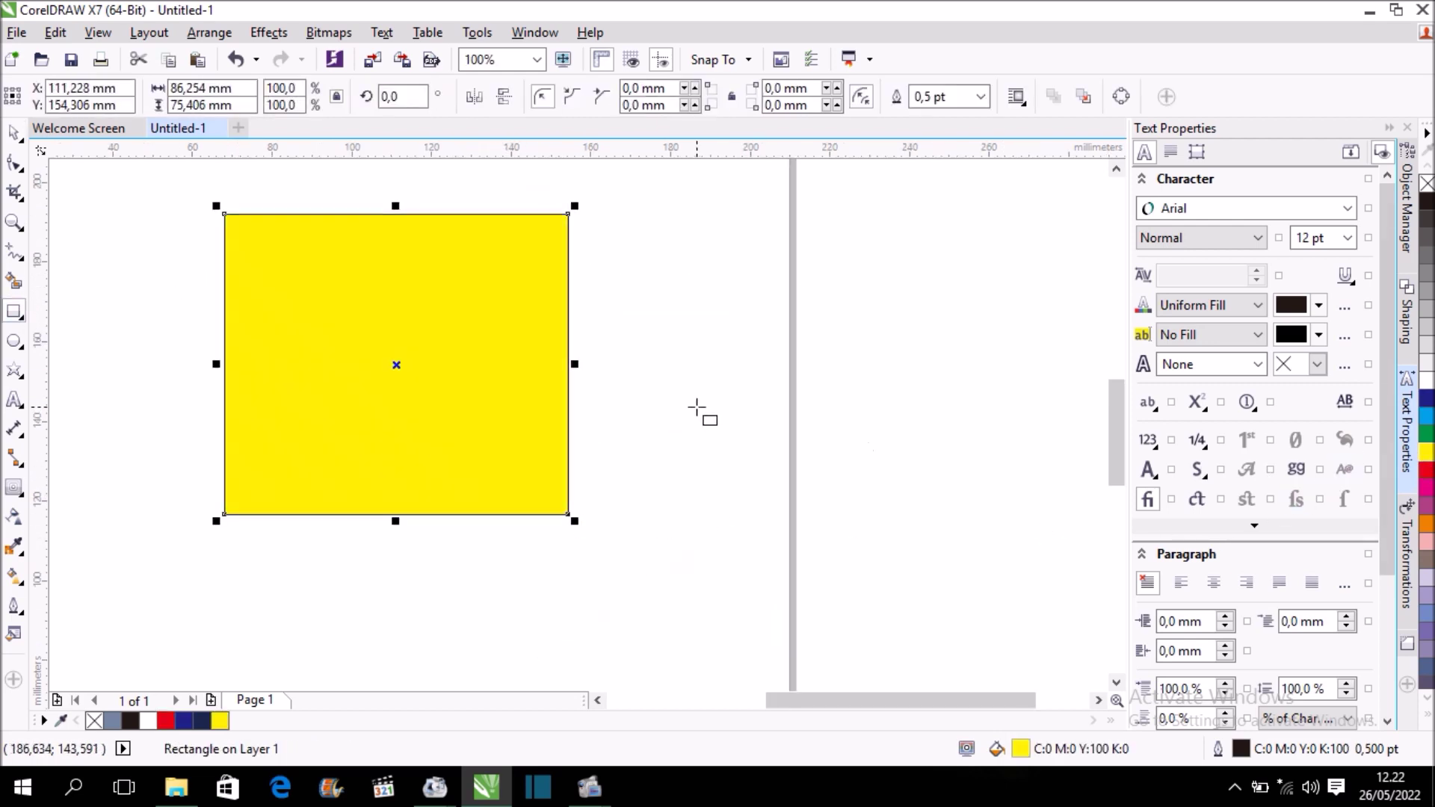
key("shift+Page_Down")
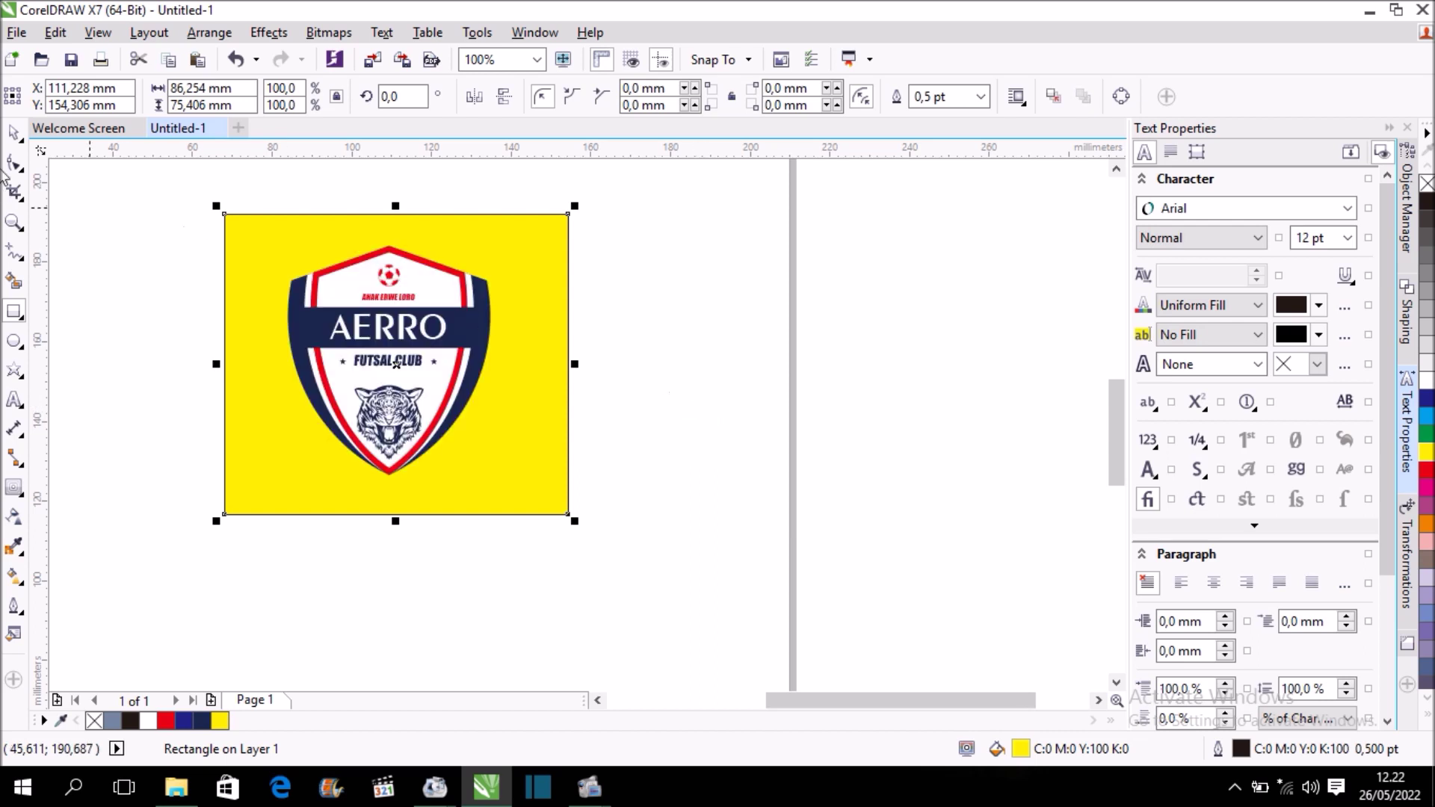
left_click(13, 136)
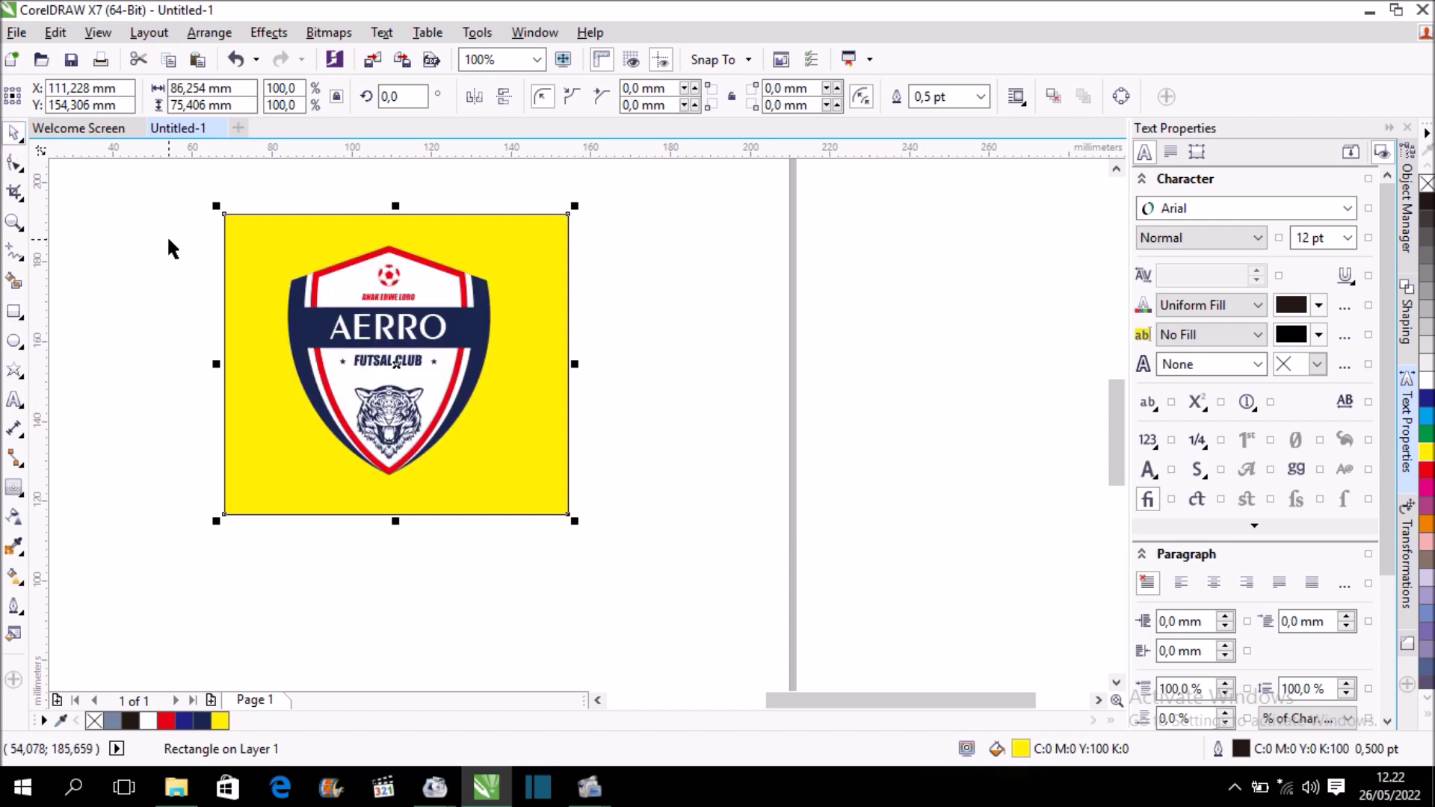
key("shift+F2")
left_click(194, 284)
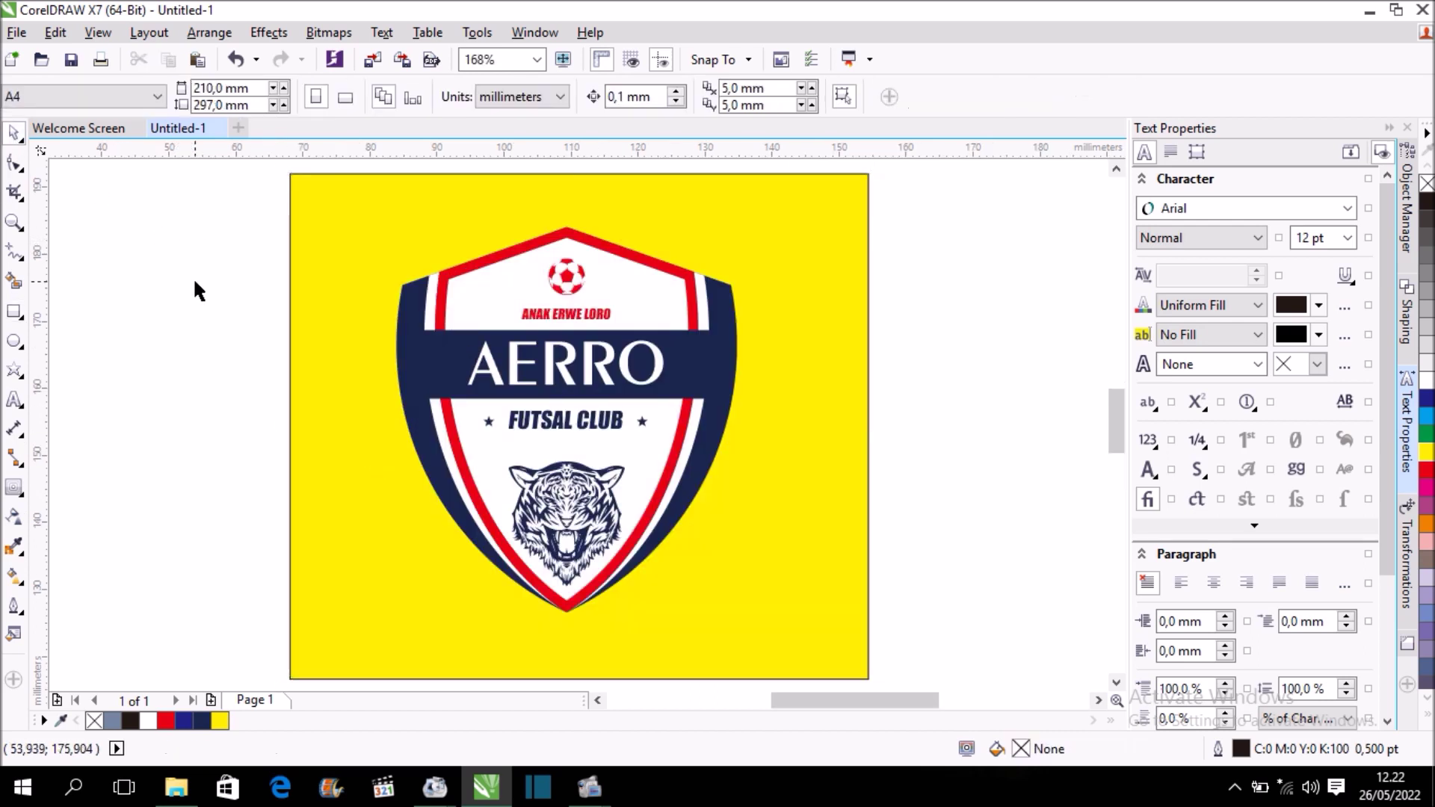
left_click(288, 281)
left_click(983, 97)
left_click(940, 112)
left_click(962, 250)
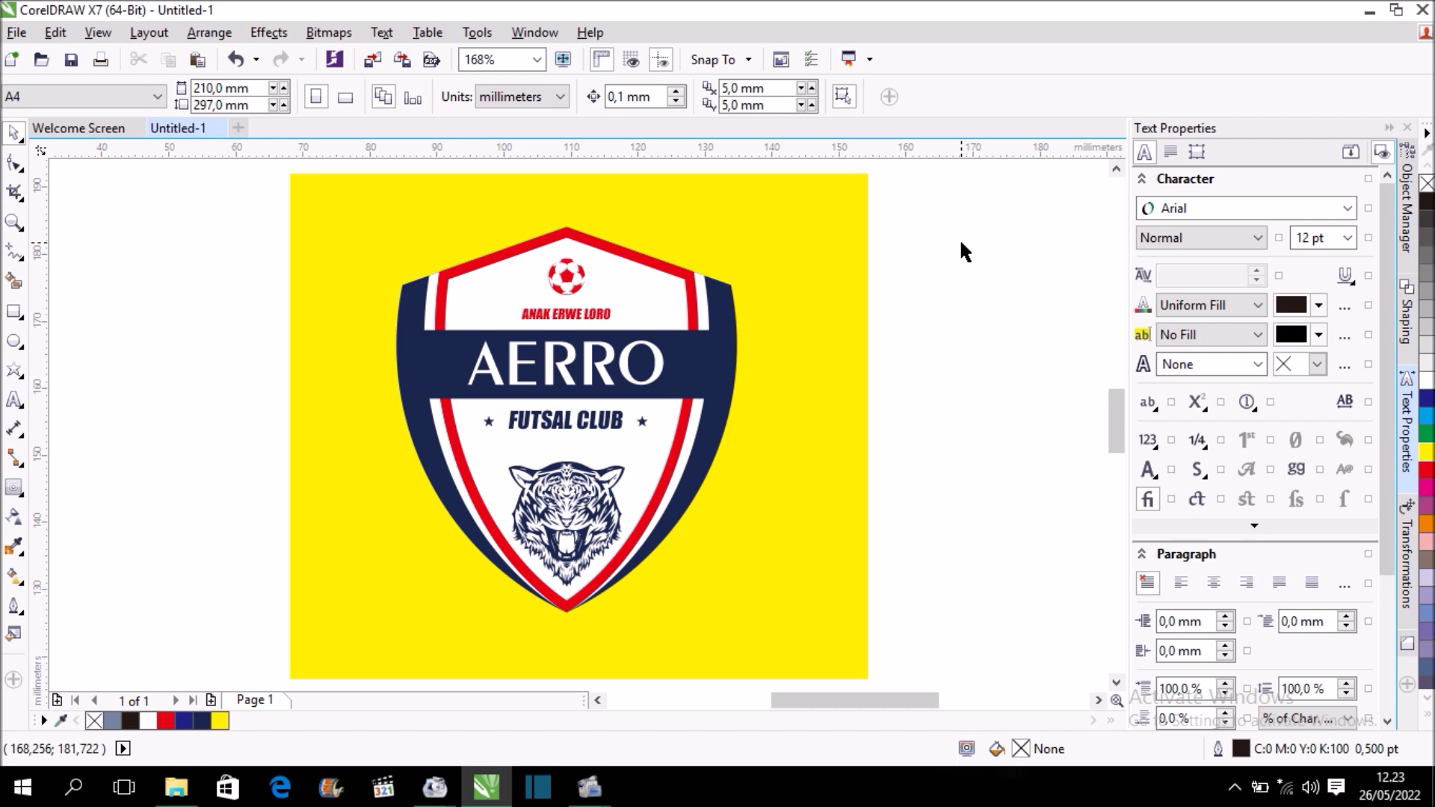
key("F3")
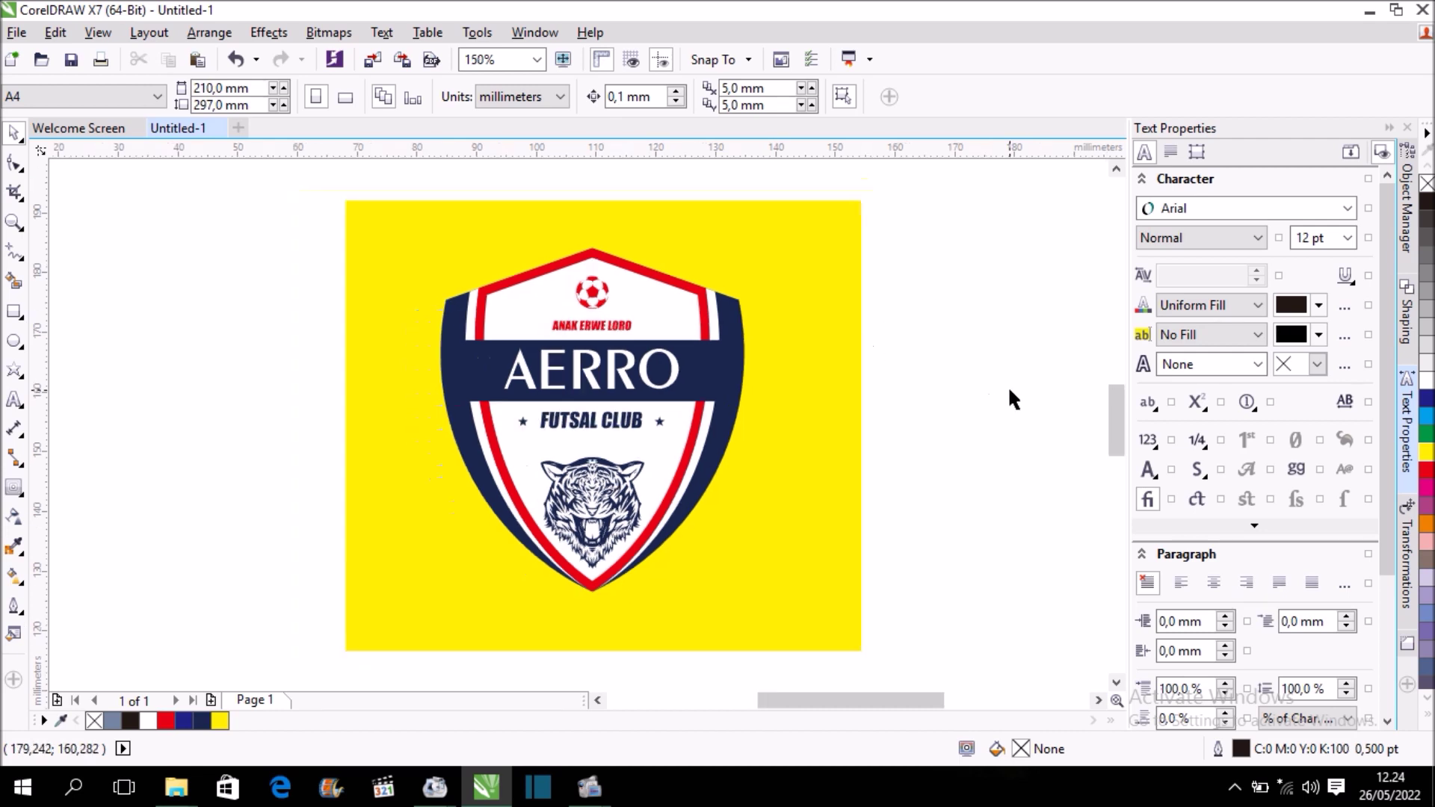
key("F4")
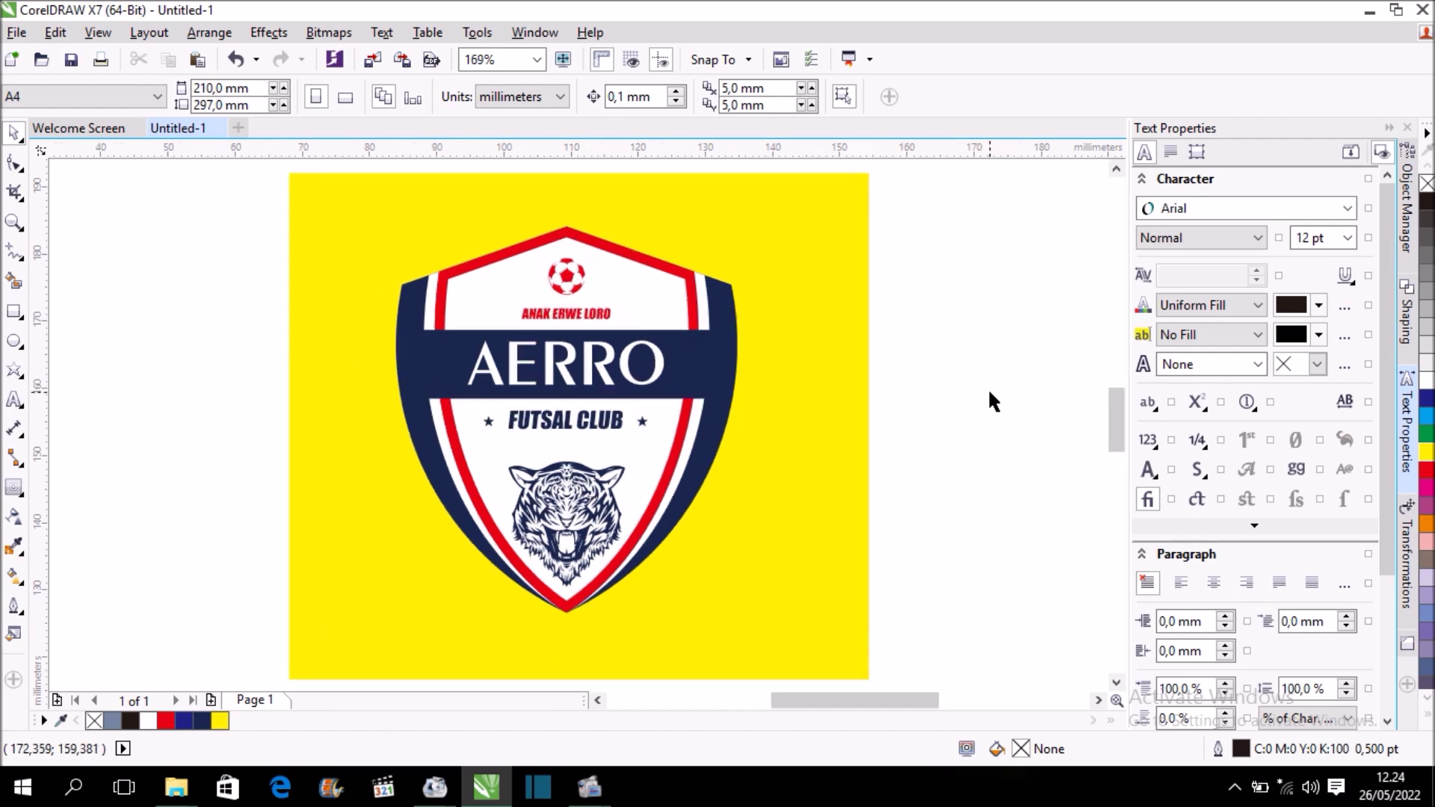
left_click(827, 397)
scroll(826, 396, "down", 2)
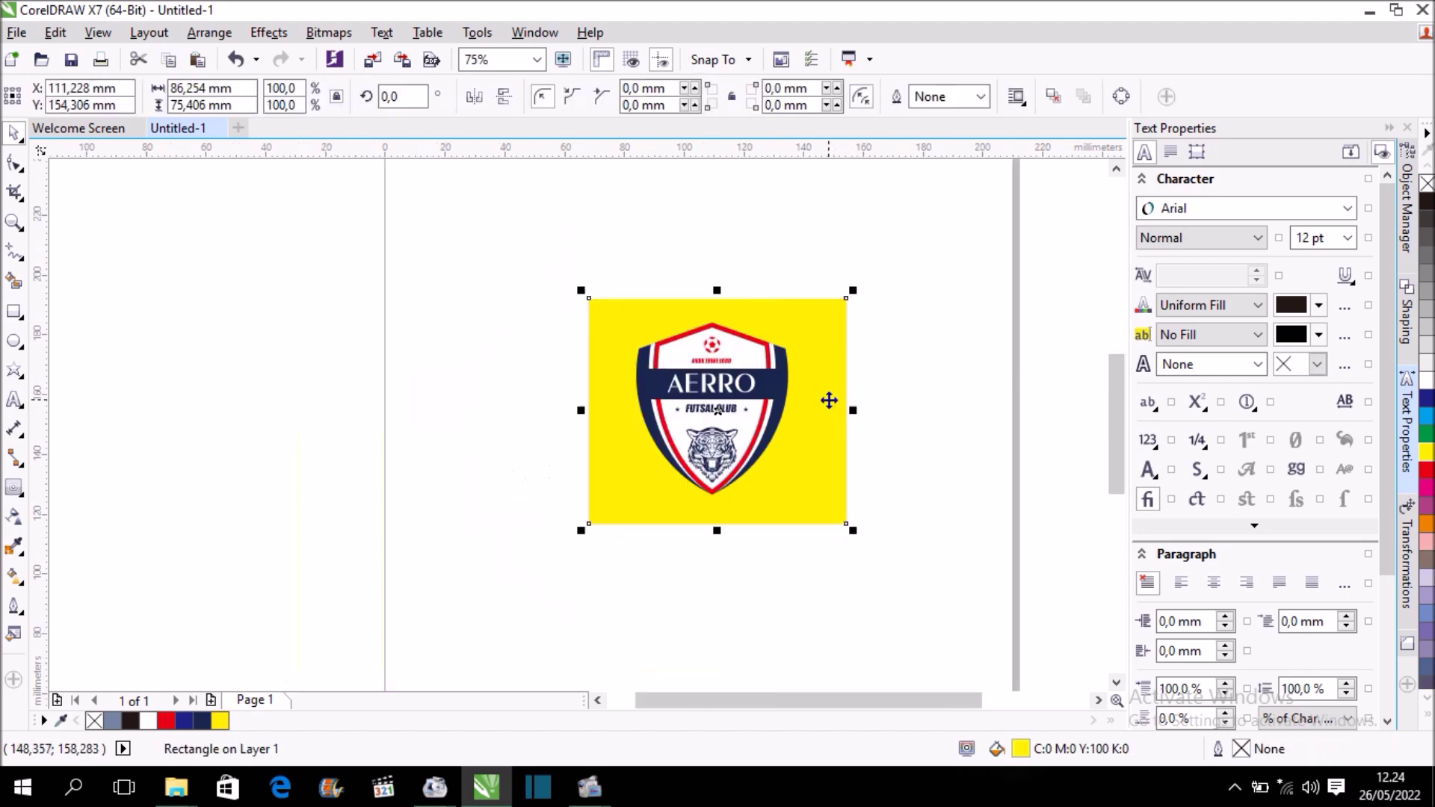
key("Delete")
left_click_drag(580, 276, 884, 553)
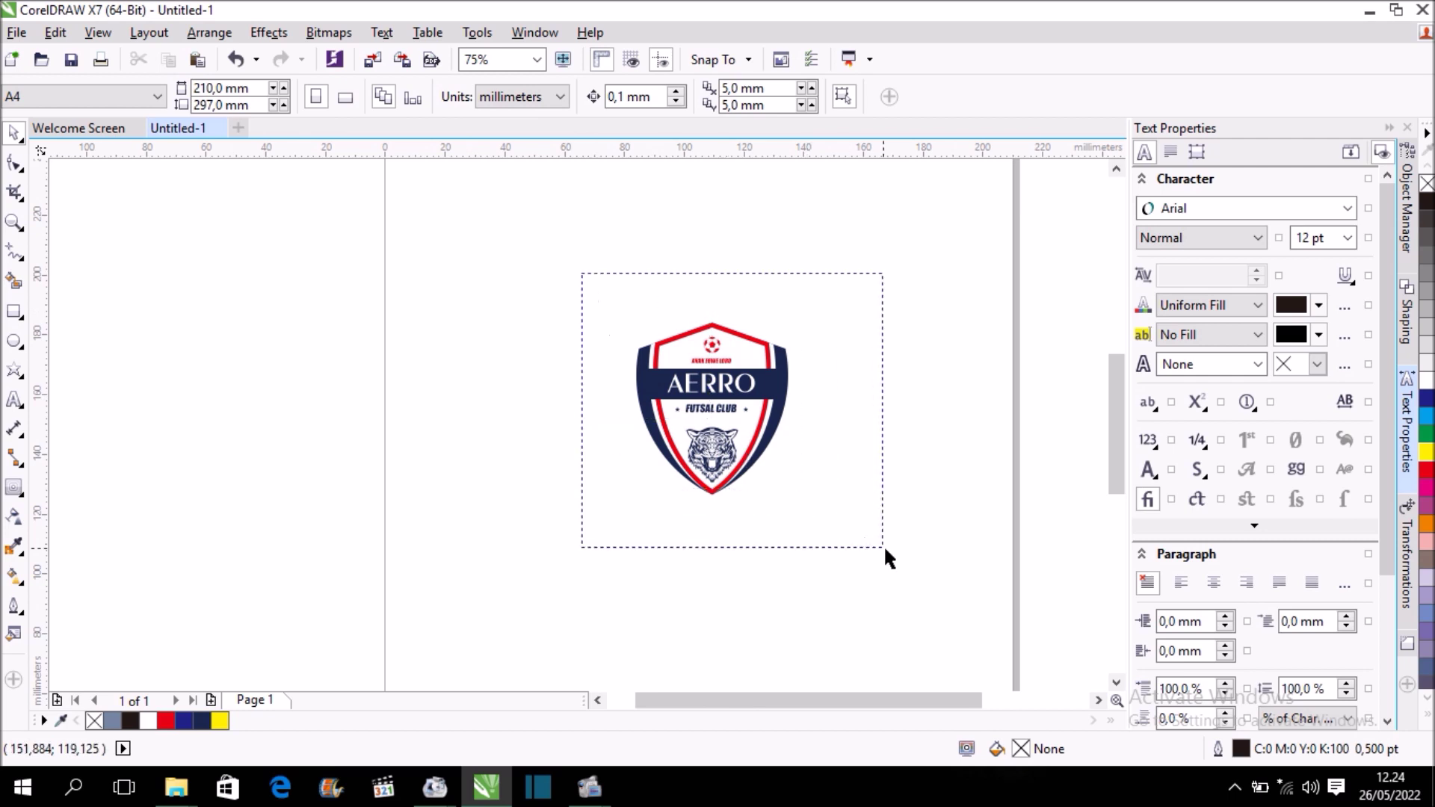
- Enlarge the crest logo to about 91 mm wide
scroll(785, 487, "down", 2)
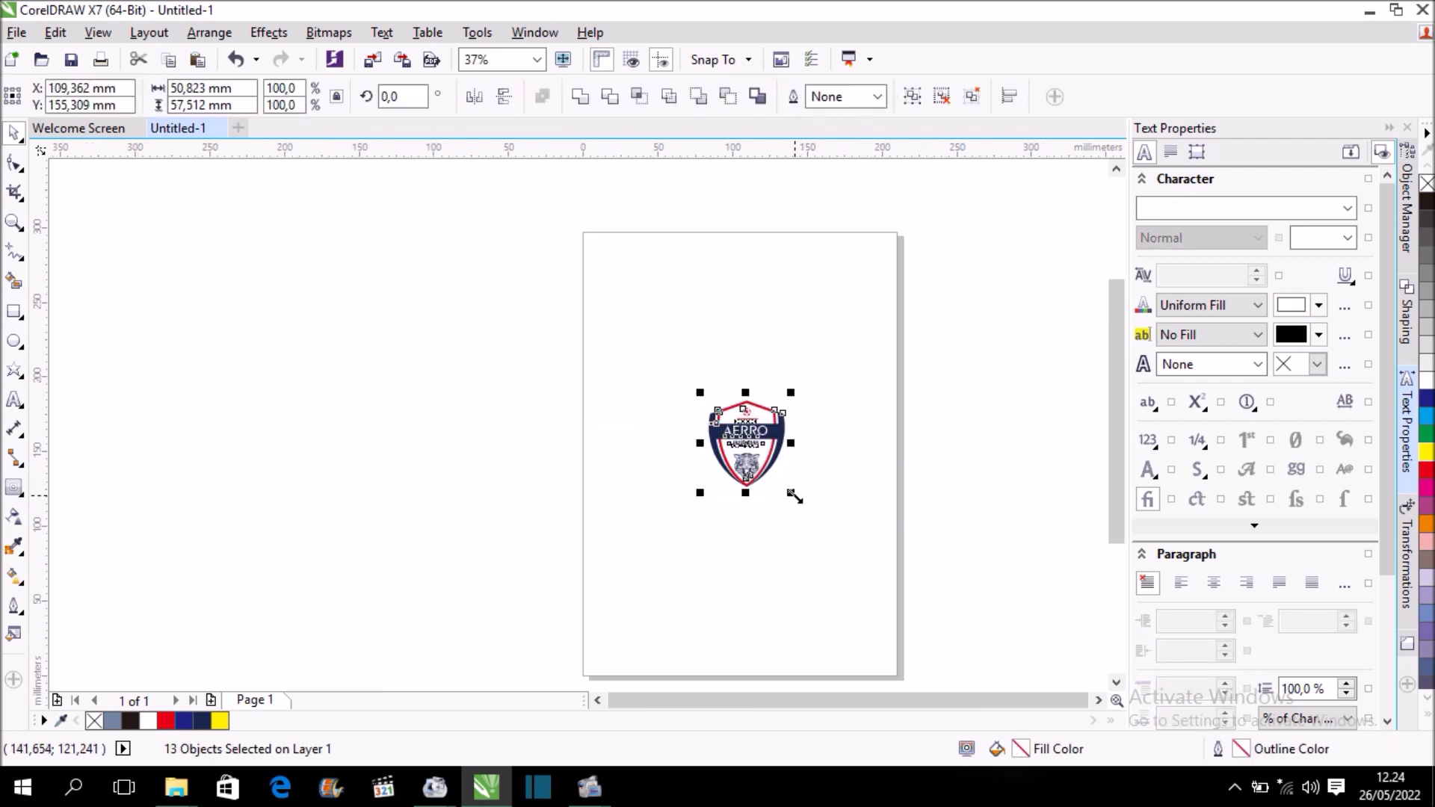
left_click_drag(794, 497, 837, 533)
scroll(794, 417, "up", 2)
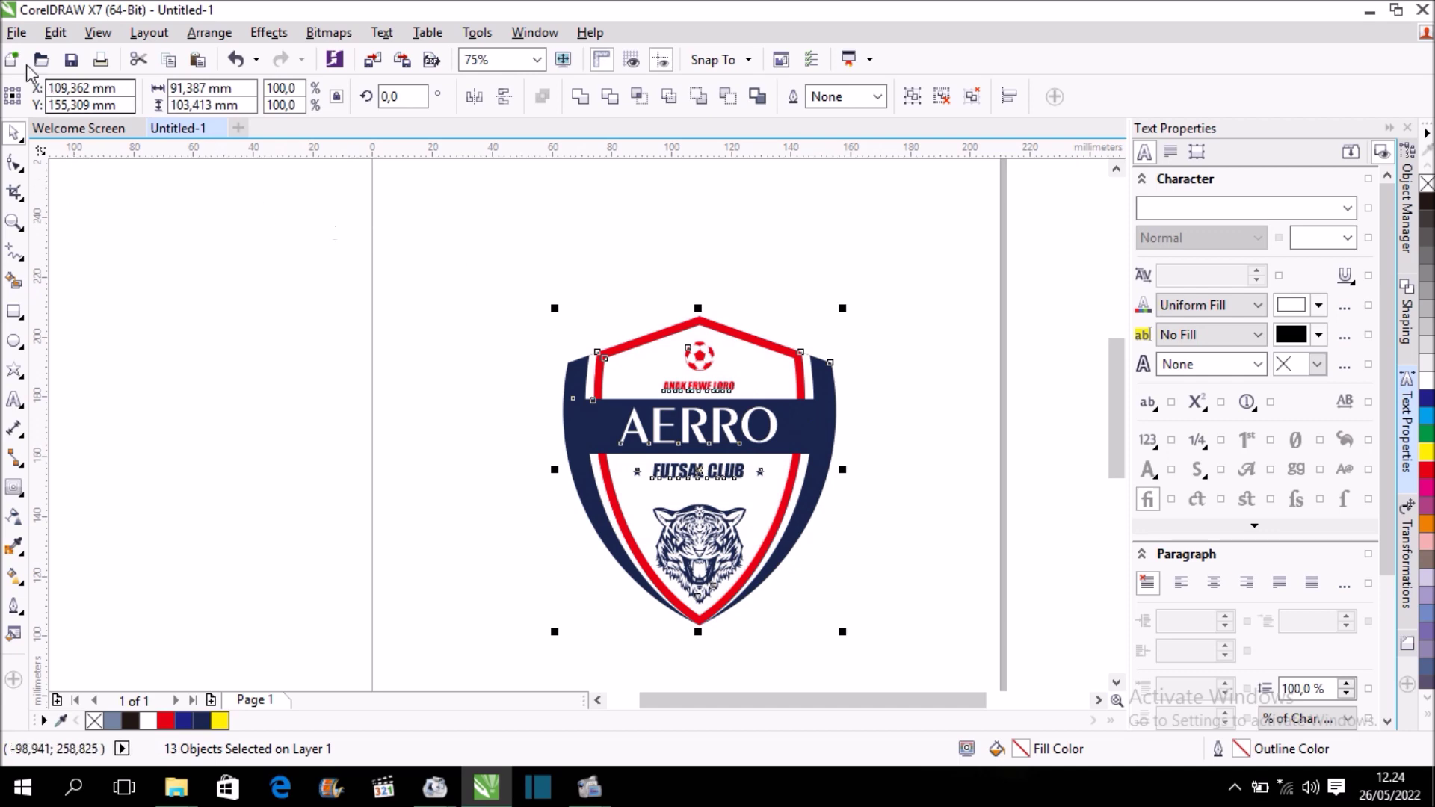
- Export the logo as 'LOGO FUTSAL' in PNG format with a transparent background
left_click(16, 32)
left_click(107, 382)
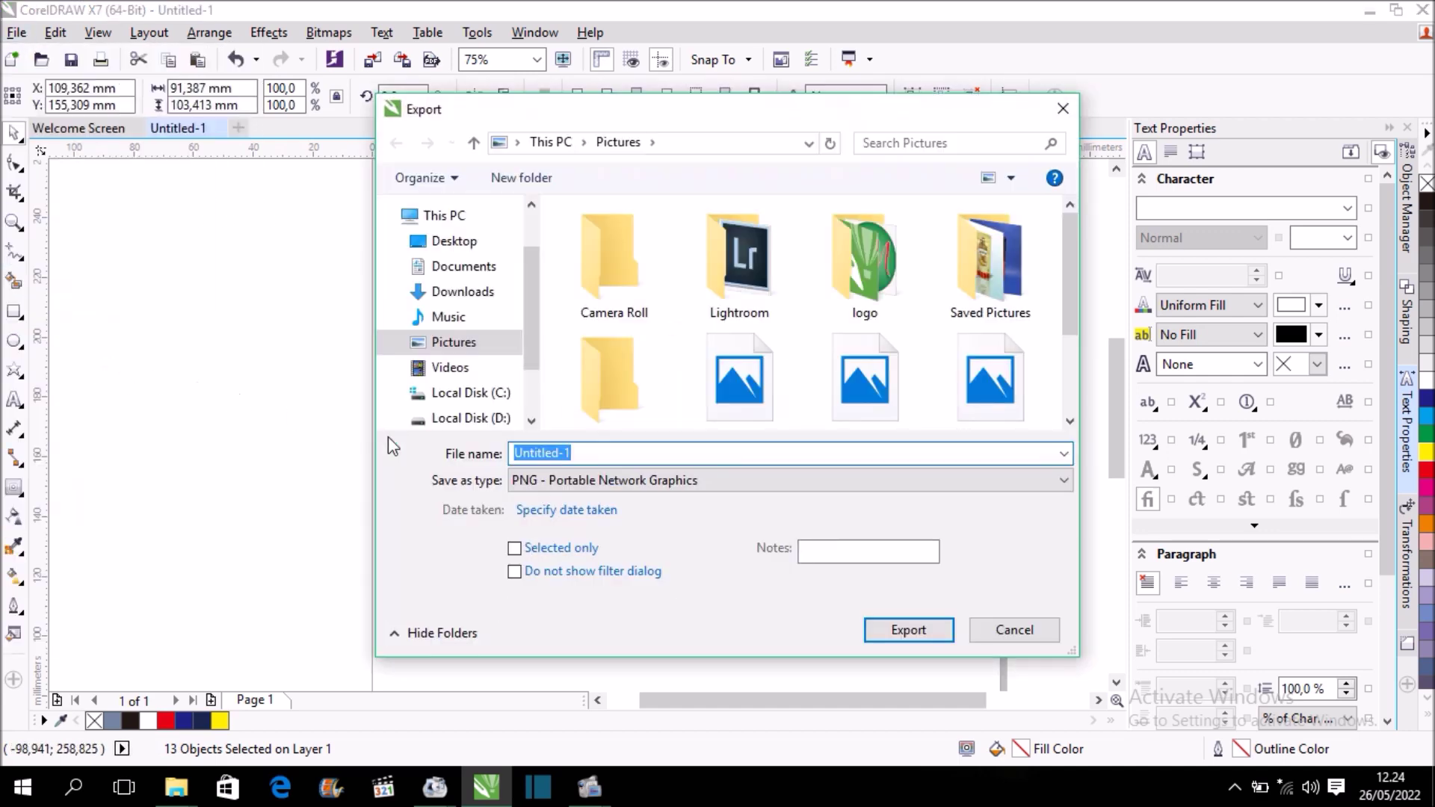
type("LOGO")
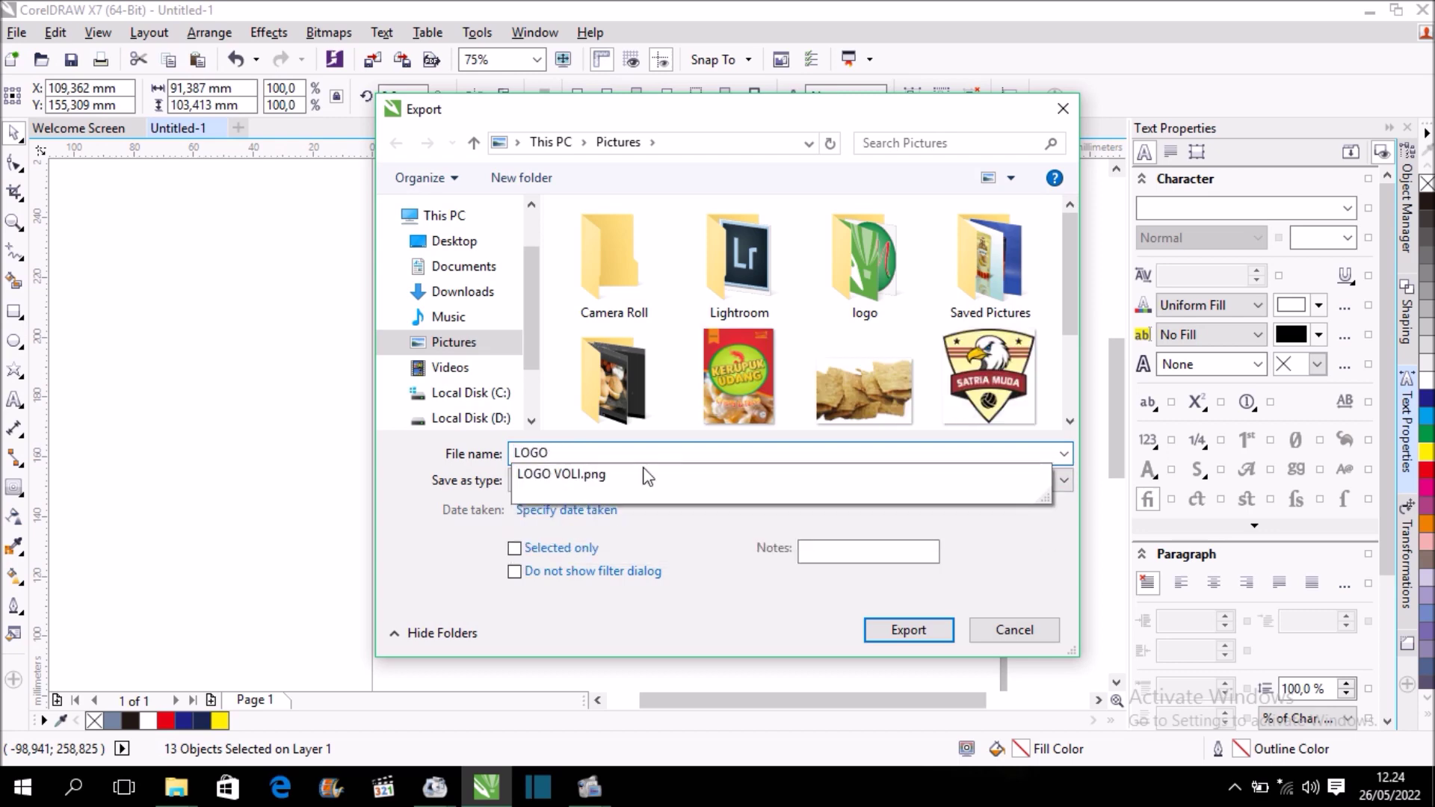
type(" FUTSAL")
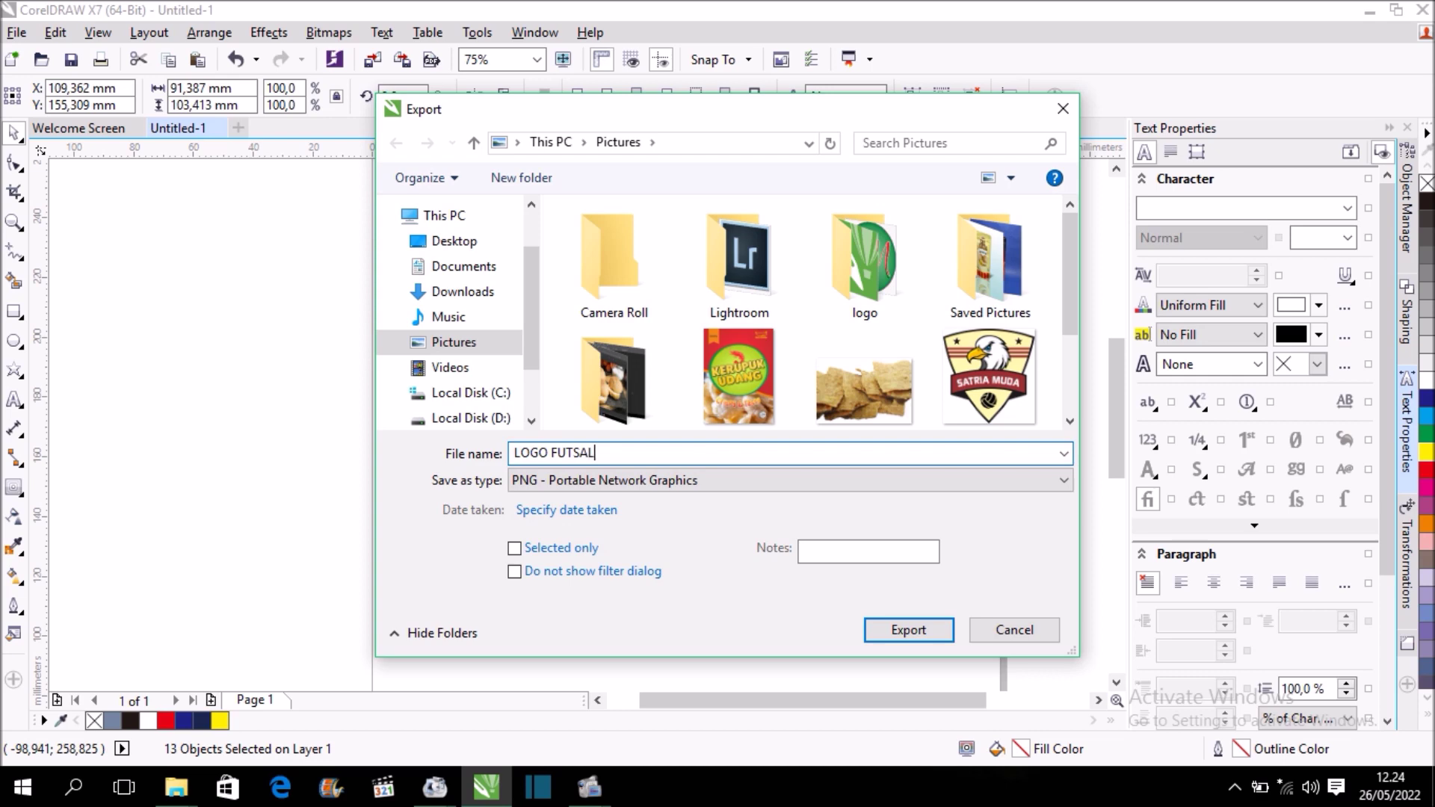
left_click(667, 481)
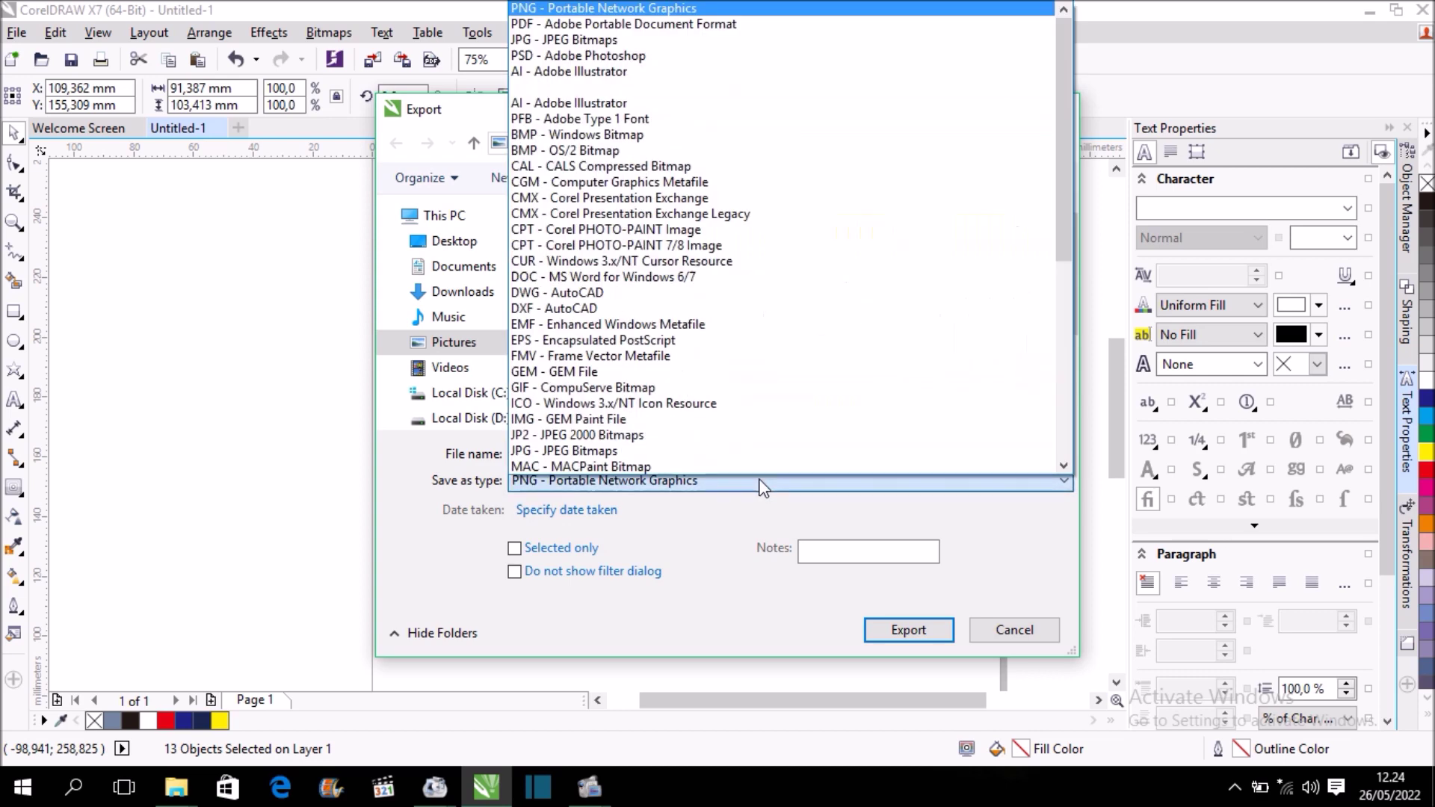
left_click(655, 9)
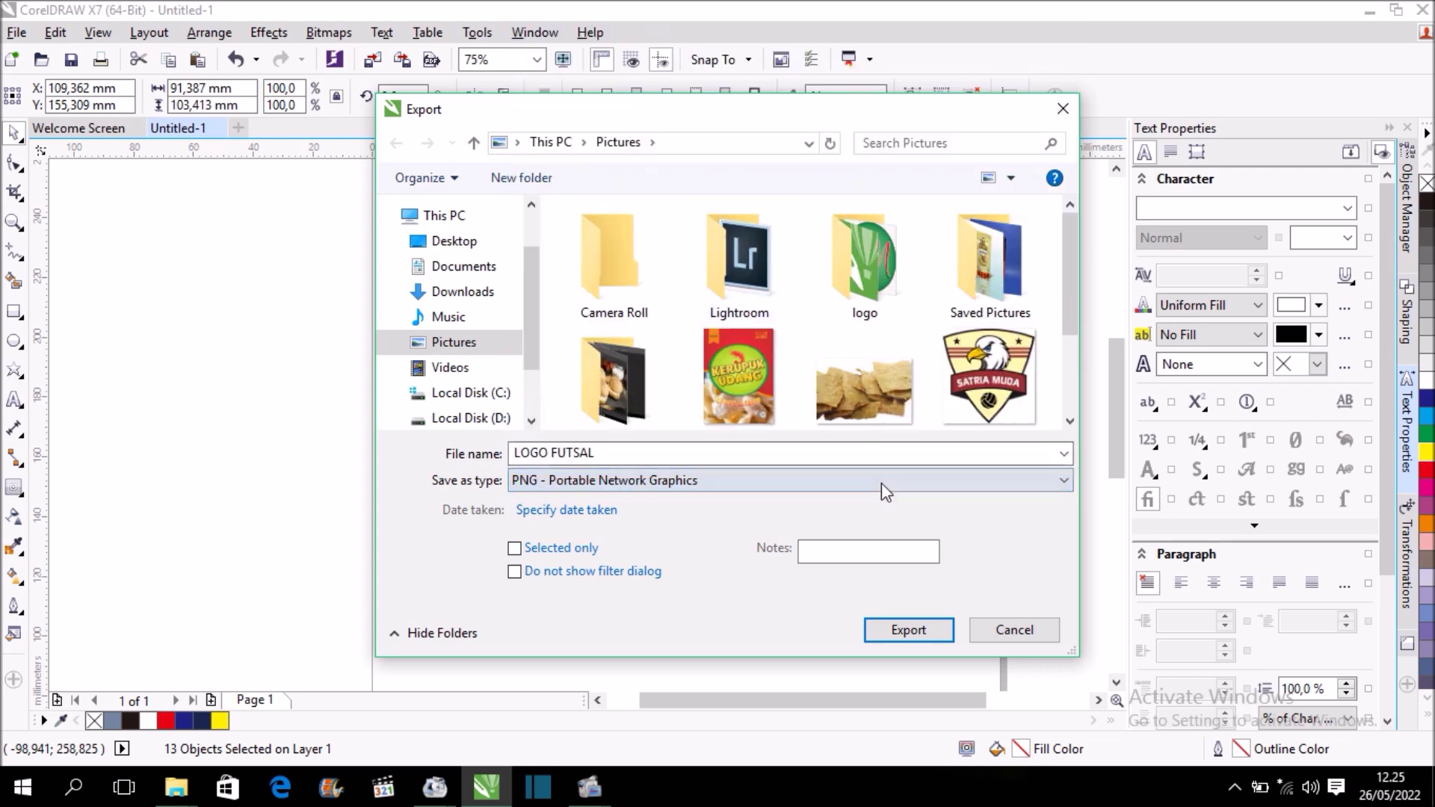
left_click(941, 632)
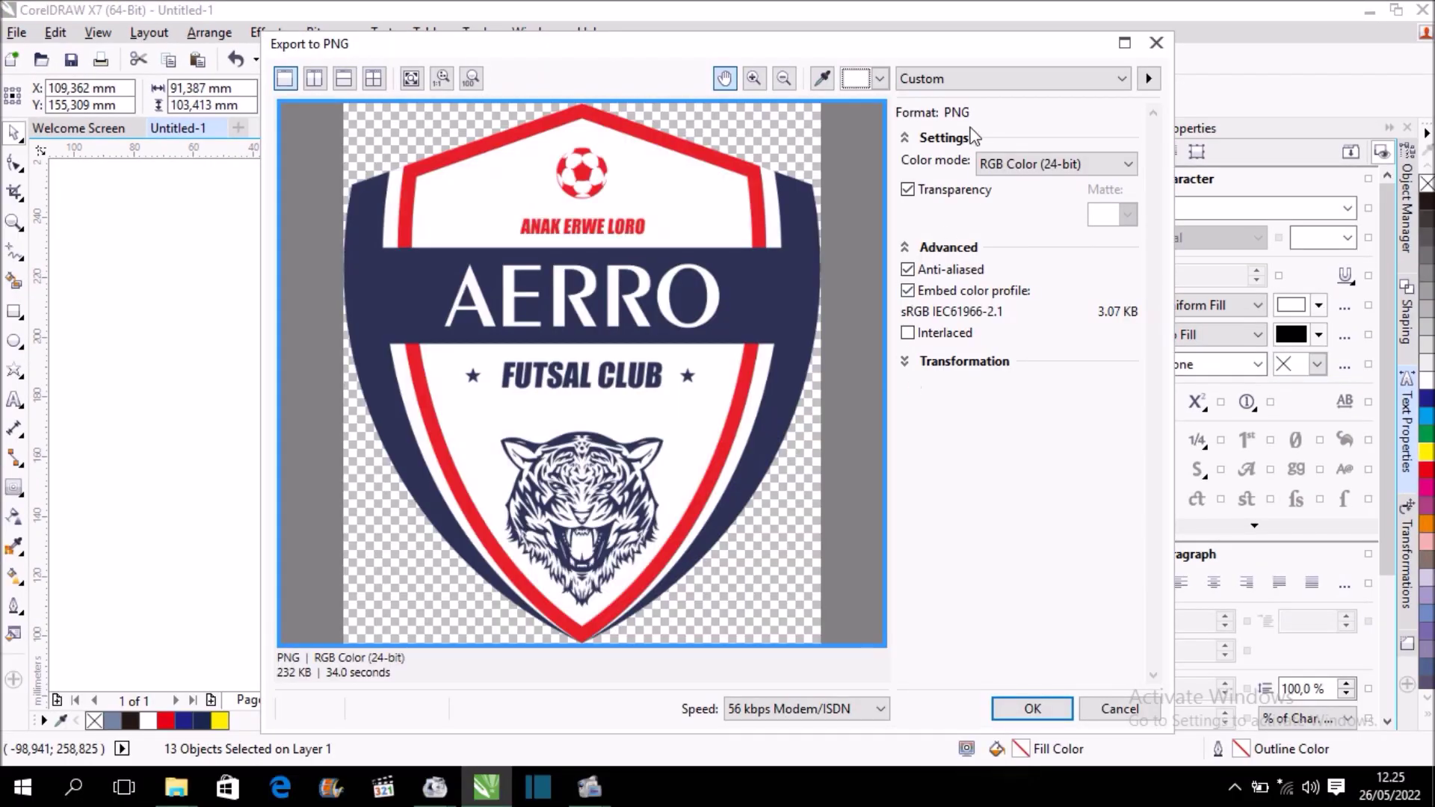
left_click(1036, 708)
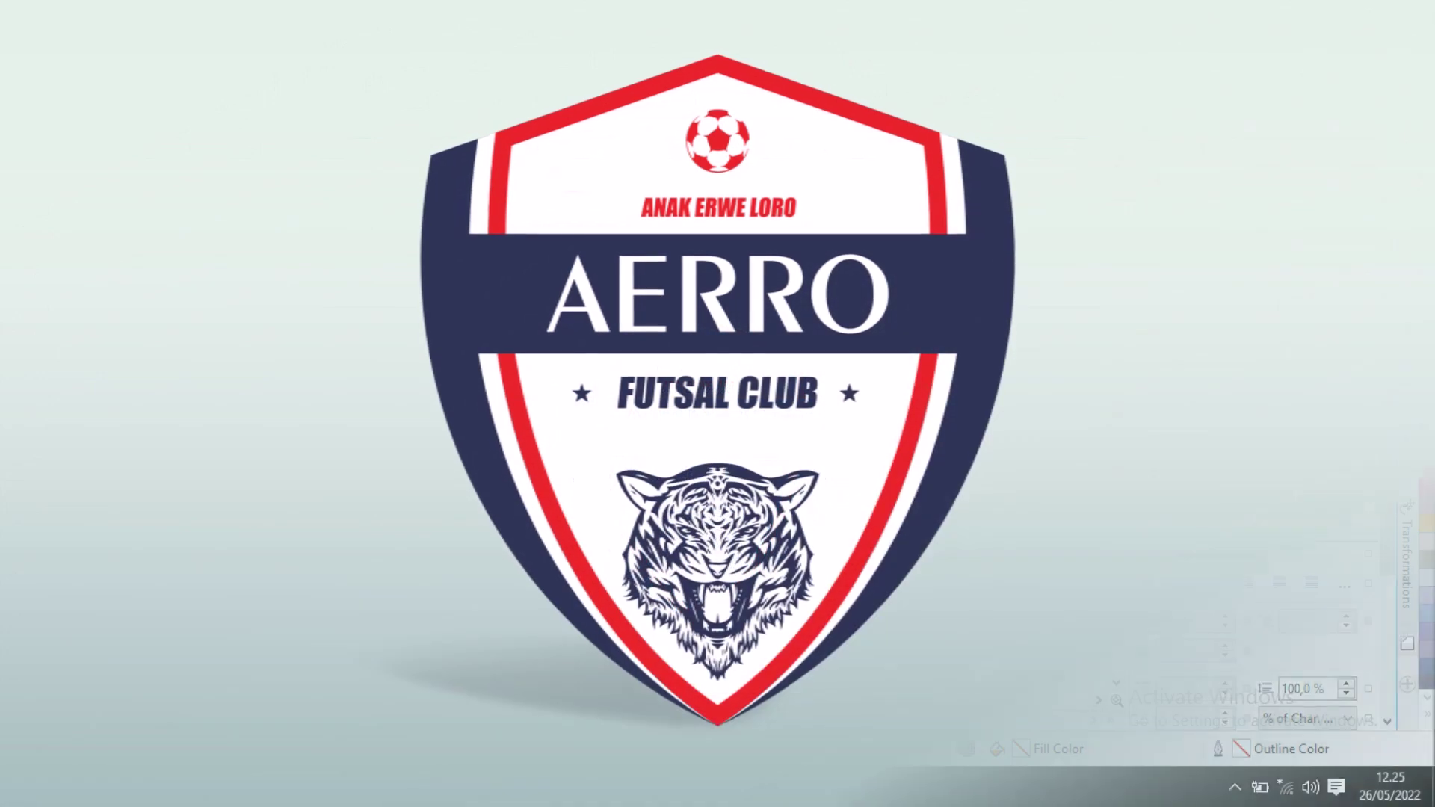